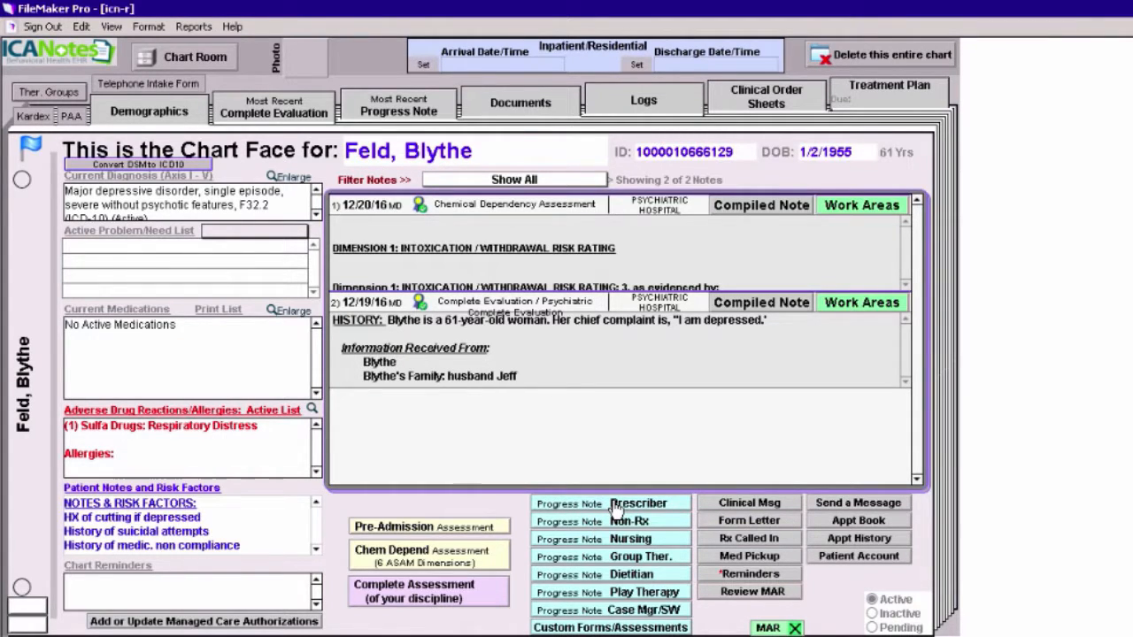
- Start a prescriber progress note from the patient's chart face and open part 2 of the note
{"action": "left_click", "coordinate": [617, 506]}
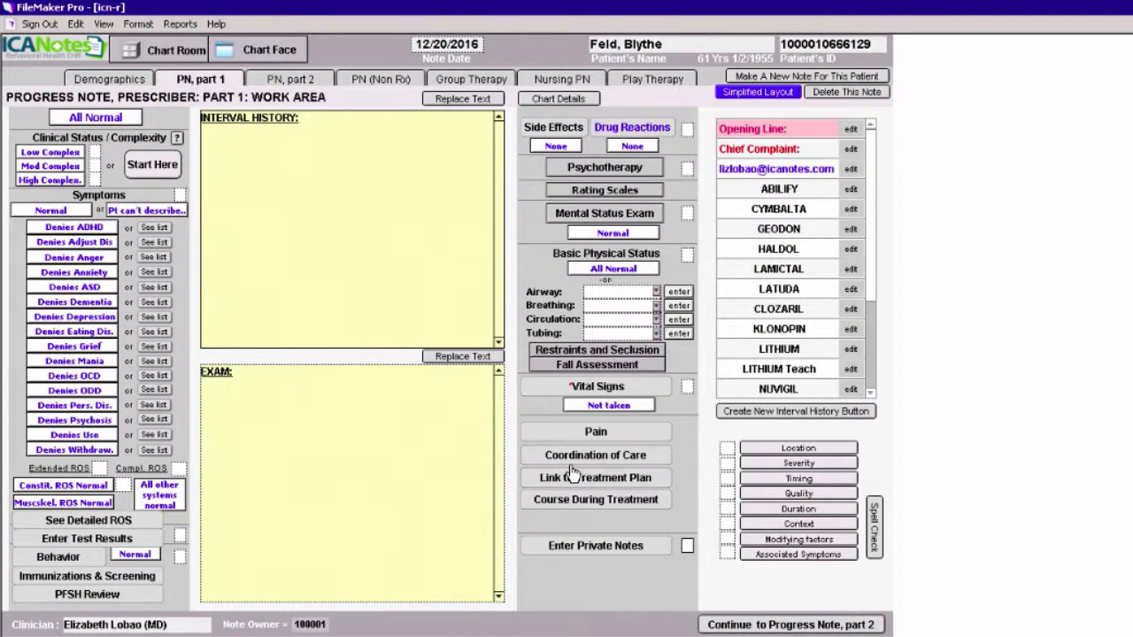
{"action": "left_click", "coordinate": [305, 261]}
{"action": "left_click", "coordinate": [295, 80]}
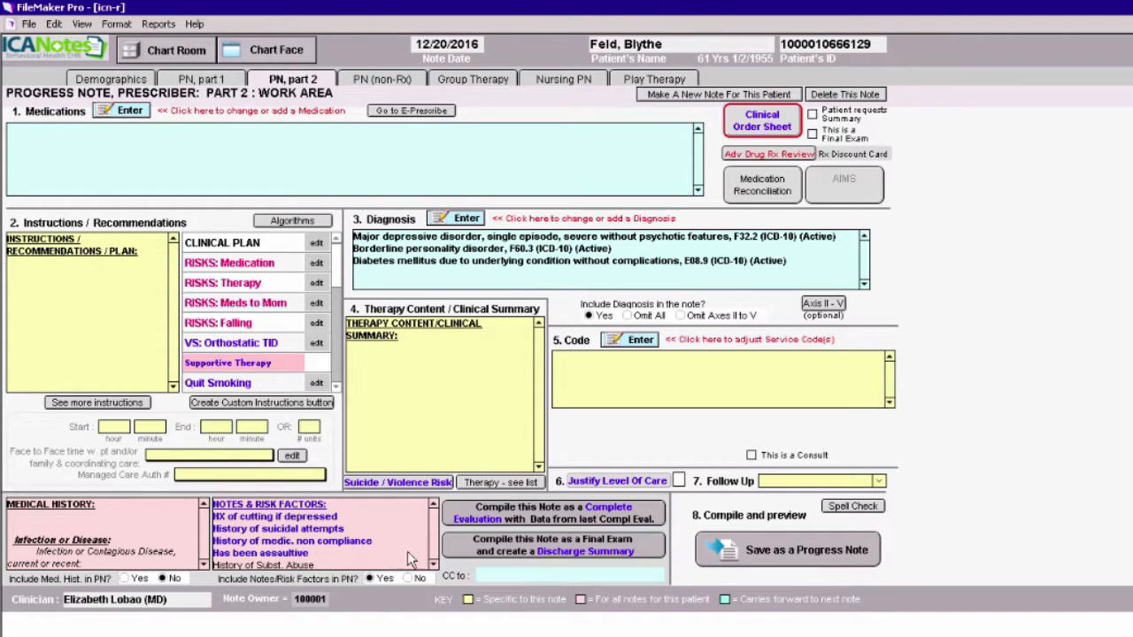
- Delete the "History of Subst. Abuse" line from the notes and risk factors
{"action": "left_click_drag", "start_coordinate": [433, 532], "coordinate": [433, 550]}
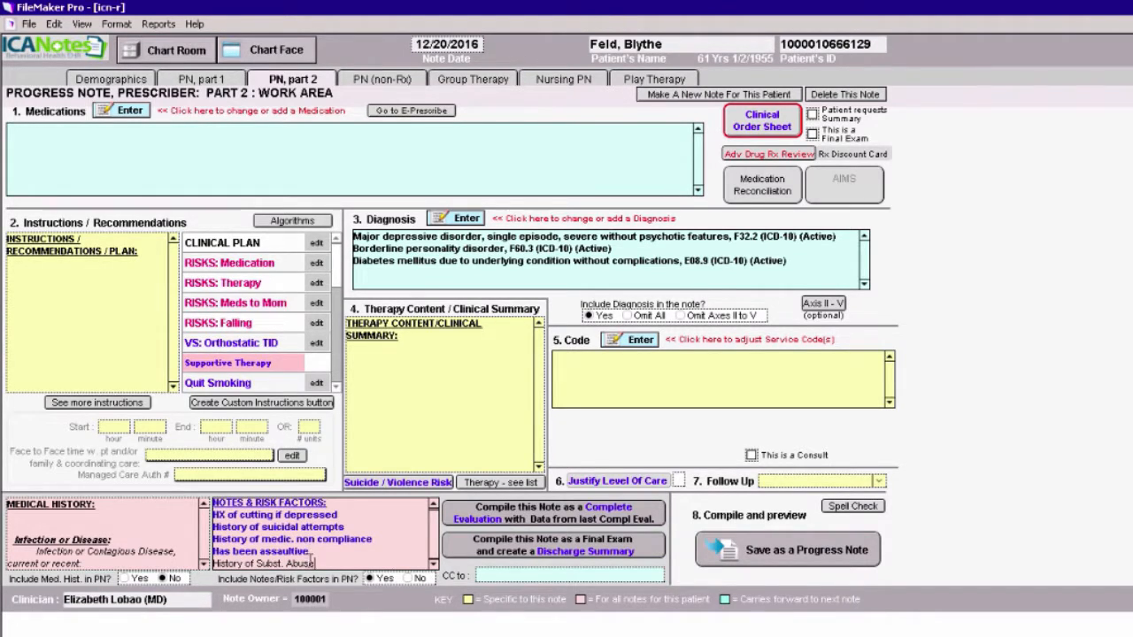
{"action": "left_click", "coordinate": [316, 563]}
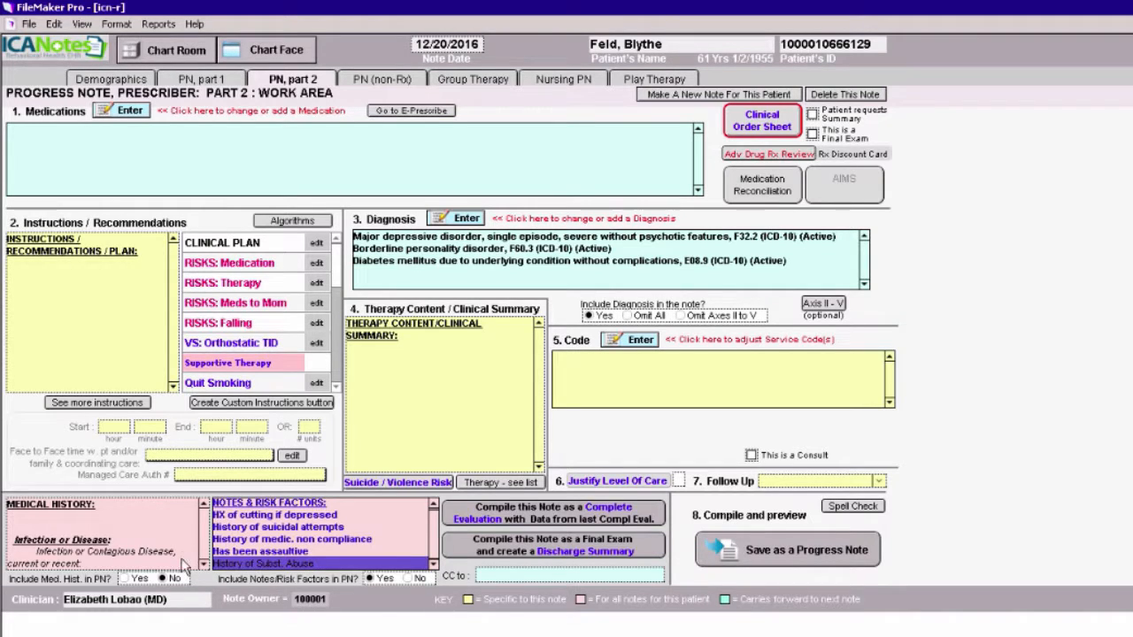
{"action": "key", "text": "Delete"}
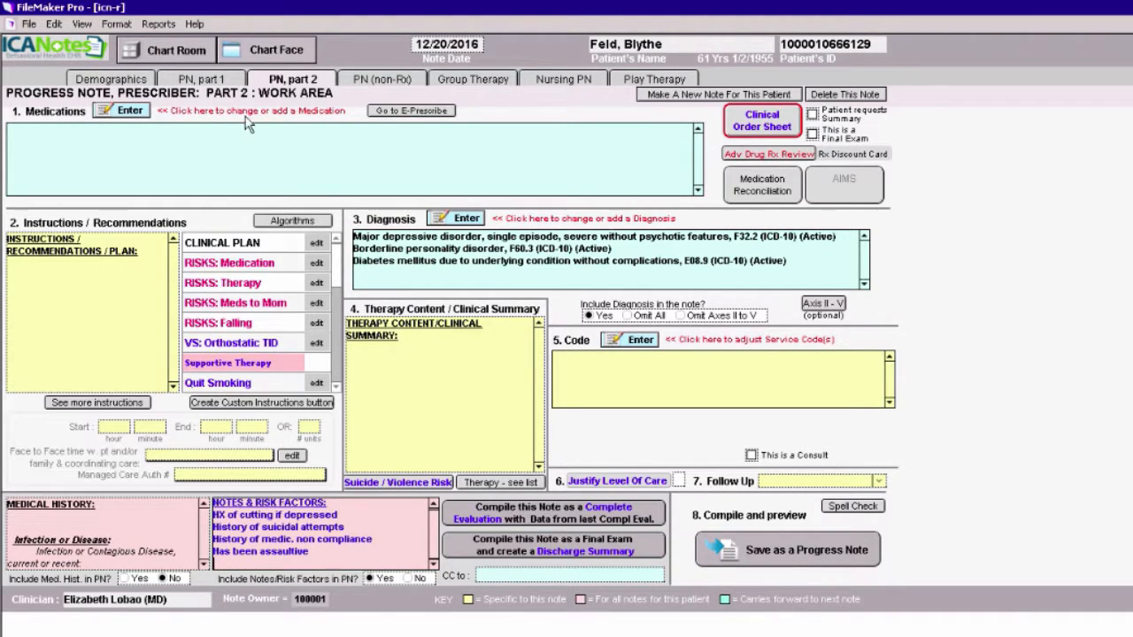
- Open the PFSH review from part 1 of the note, look through the psychiatric, medical, social and family histories, and mark it completed
{"action": "left_click", "coordinate": [202, 79]}
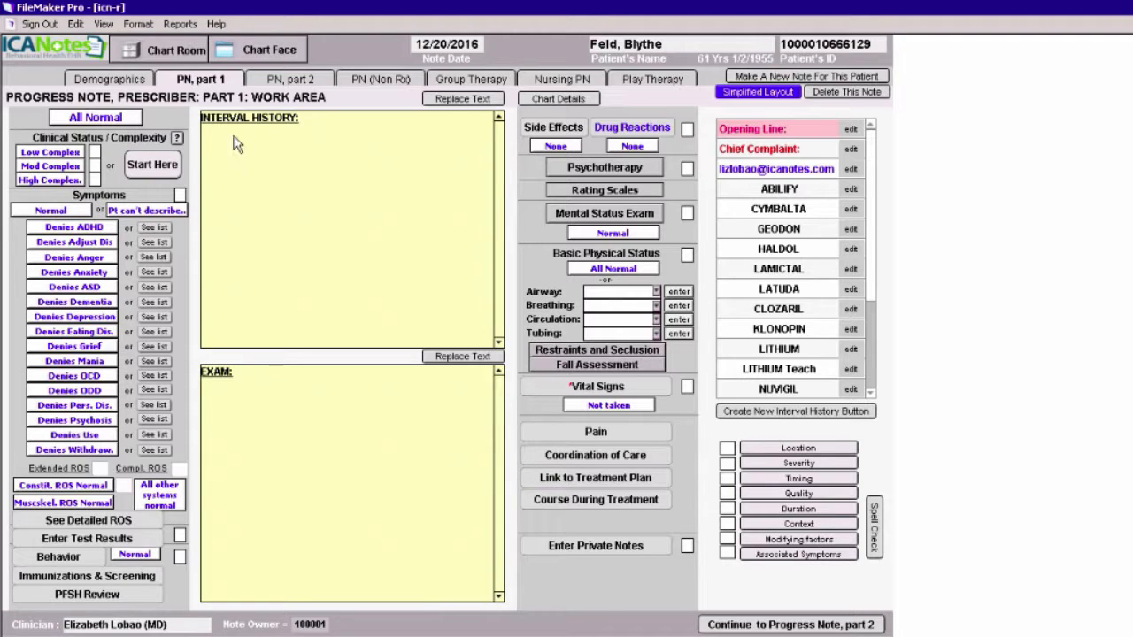
{"action": "left_click", "coordinate": [92, 596]}
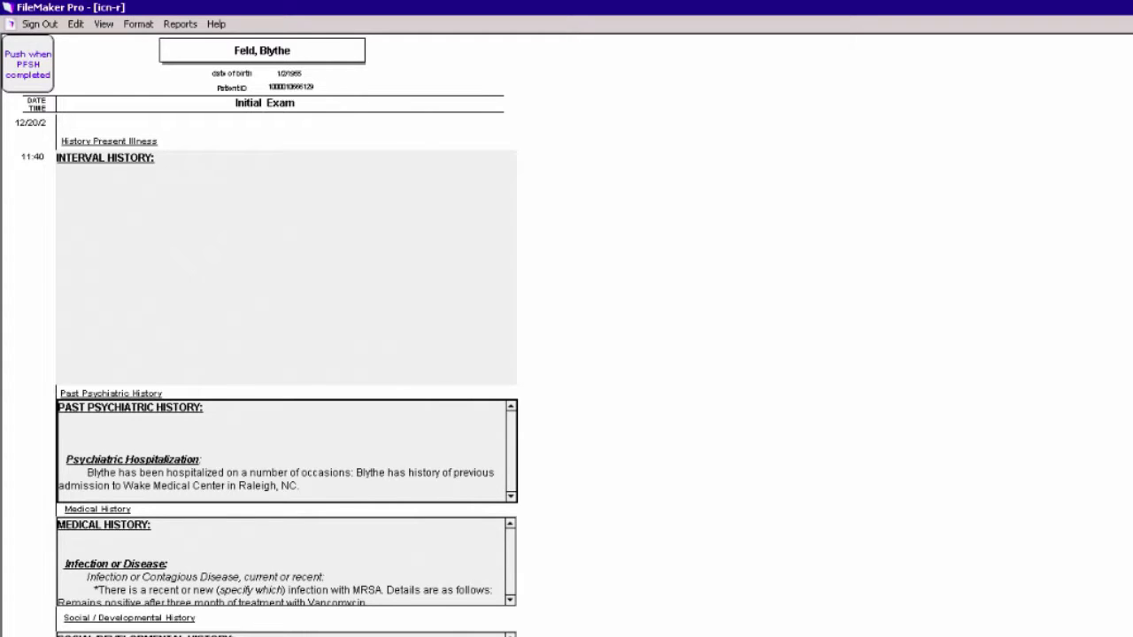
{"action": "scroll", "coordinate": [259, 334], "scroll_direction": "down", "scroll_amount": 5}
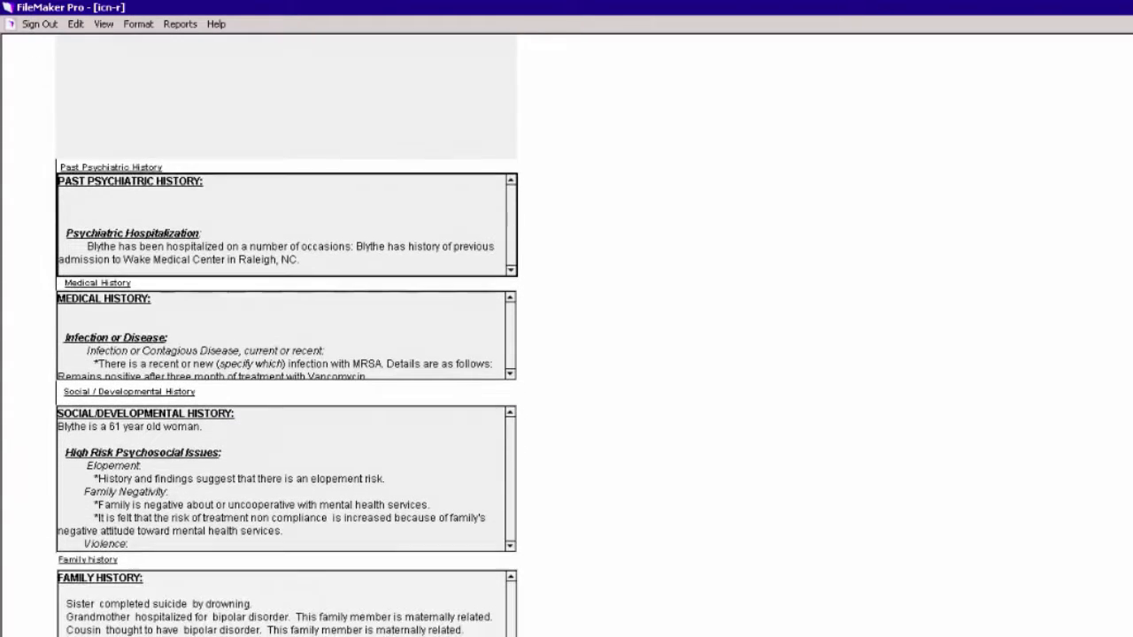
{"action": "scroll", "coordinate": [286, 354], "scroll_direction": "down", "scroll_amount": 3}
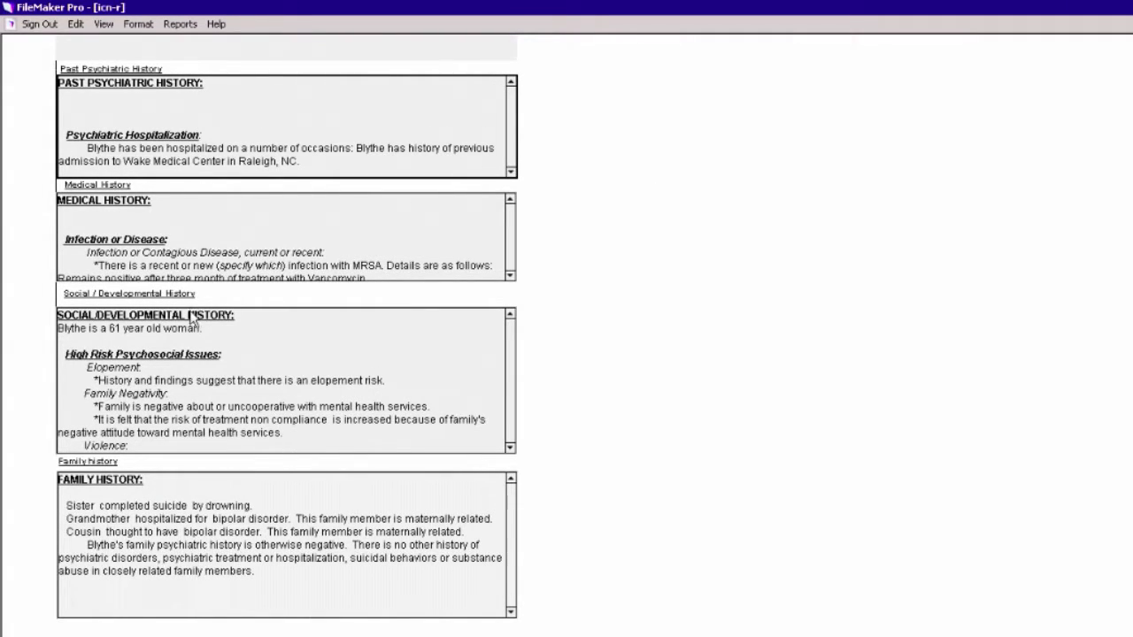
{"action": "left_click", "coordinate": [498, 106]}
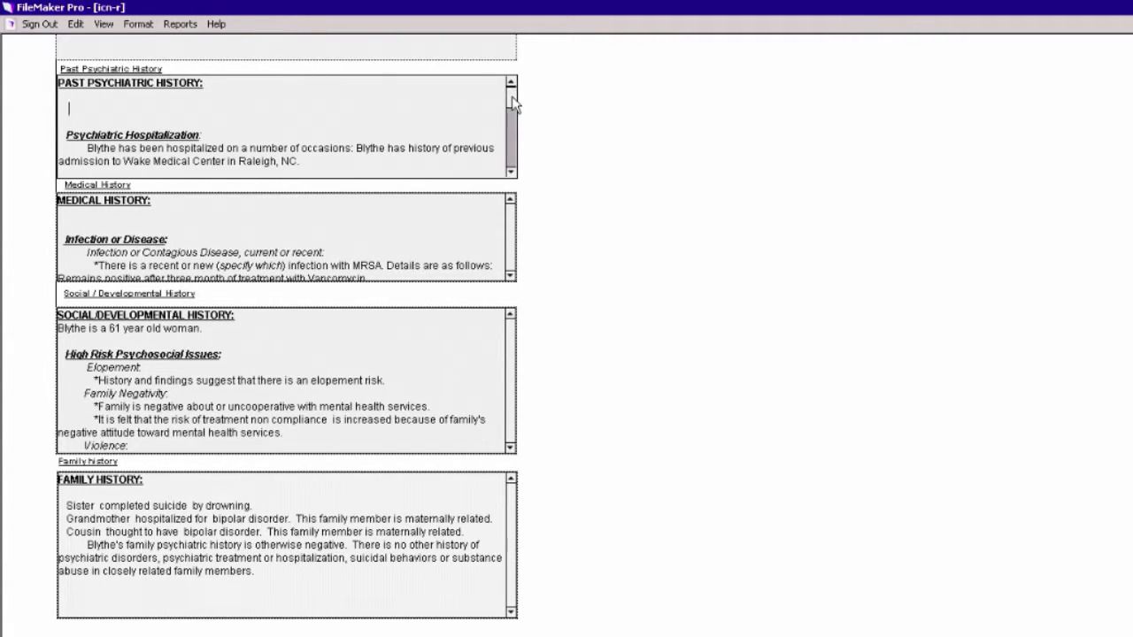
{"action": "mouse_move", "coordinate": [513, 105]}
{"action": "left_mouse_down"}
{"action": "mouse_move", "coordinate": [513, 167]}
{"action": "mouse_move", "coordinate": [511, 84]}
{"action": "left_mouse_up"}
{"action": "scroll", "coordinate": [287, 354], "scroll_direction": "up", "scroll_amount": 5}
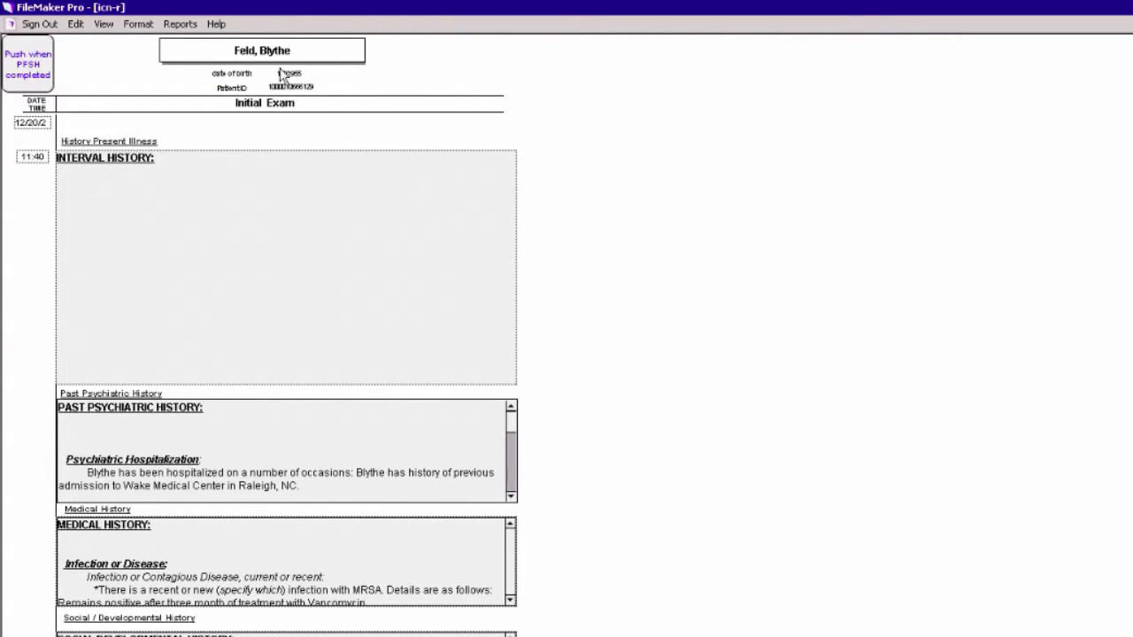
{"action": "left_click", "coordinate": [23, 62]}
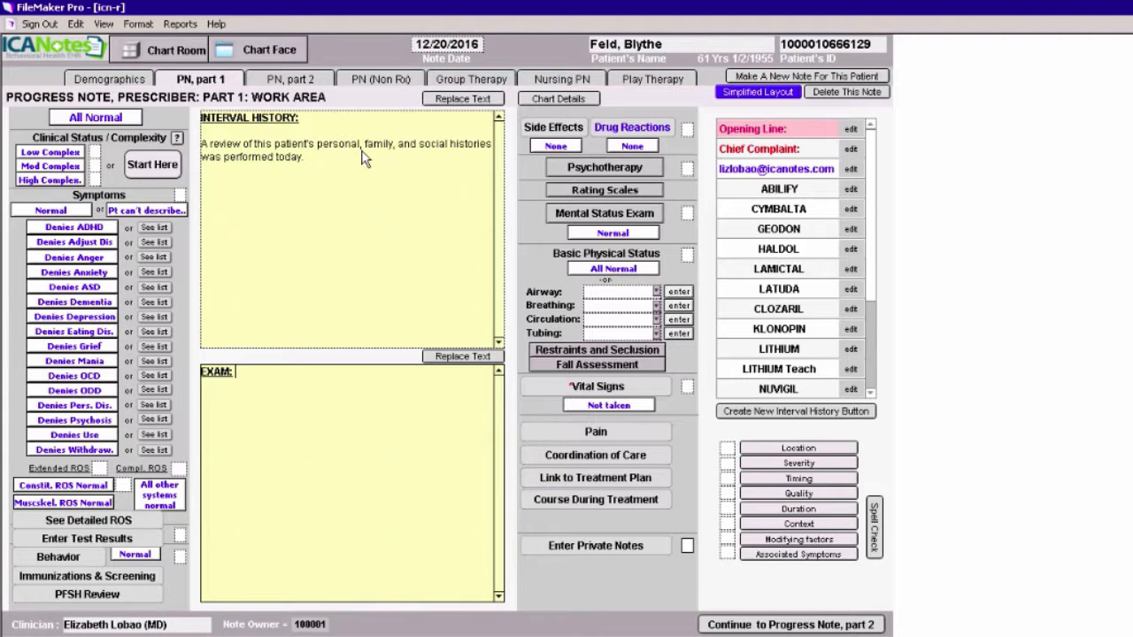
- Add a moderate-complexity clinical status of slight response to treatment below the history review statement
{"action": "left_click", "coordinate": [312, 154]}
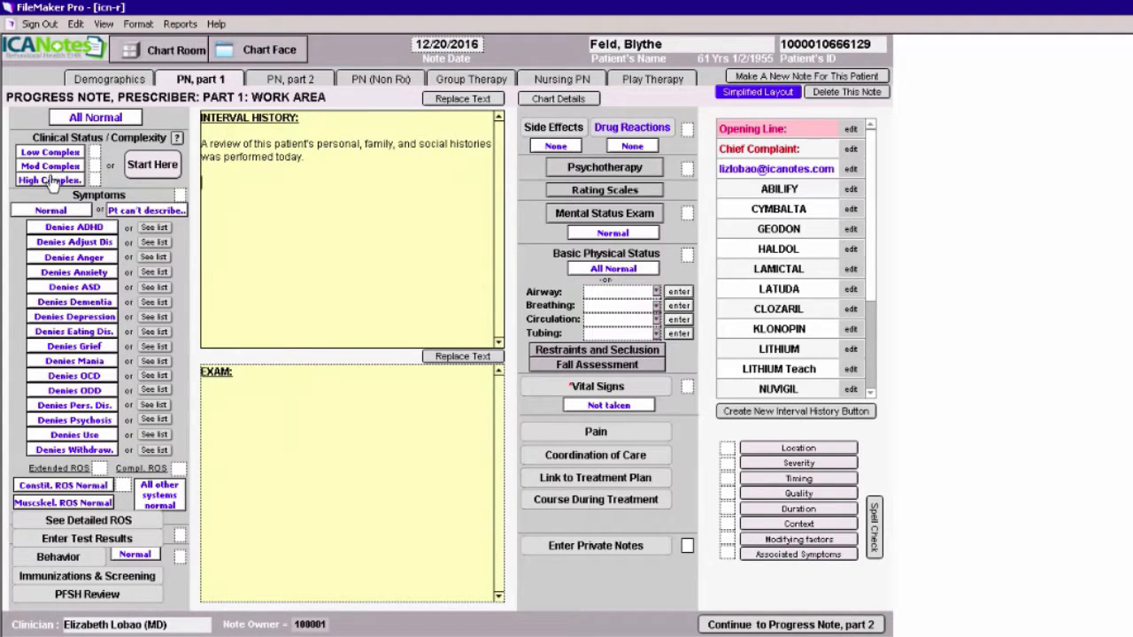
{"action": "left_click", "coordinate": [158, 169]}
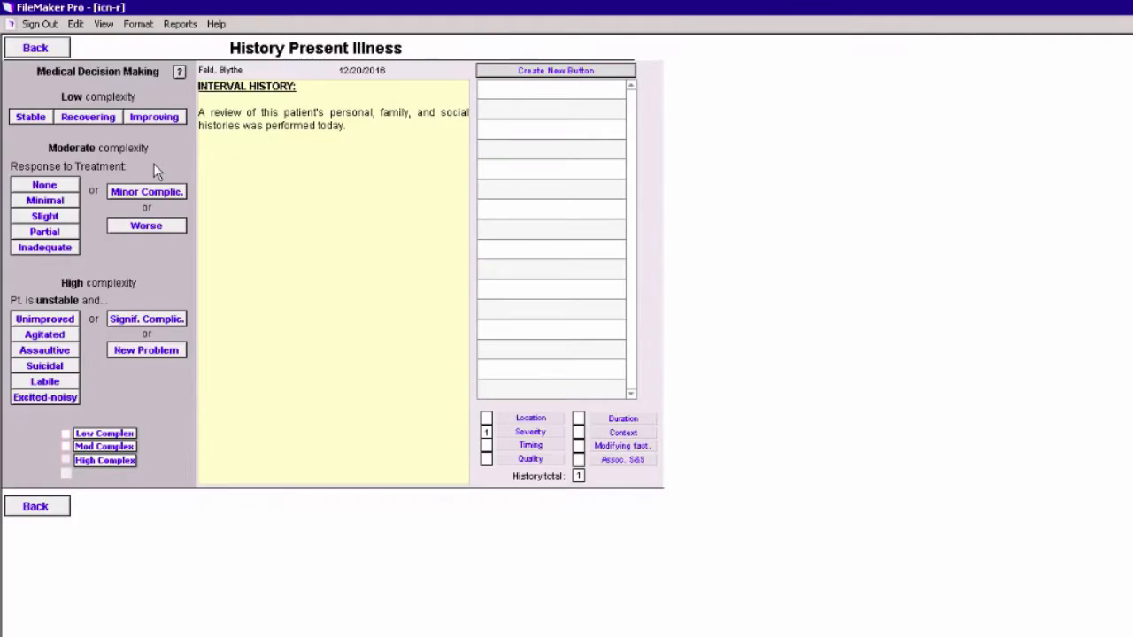
{"action": "left_click", "coordinate": [215, 151]}
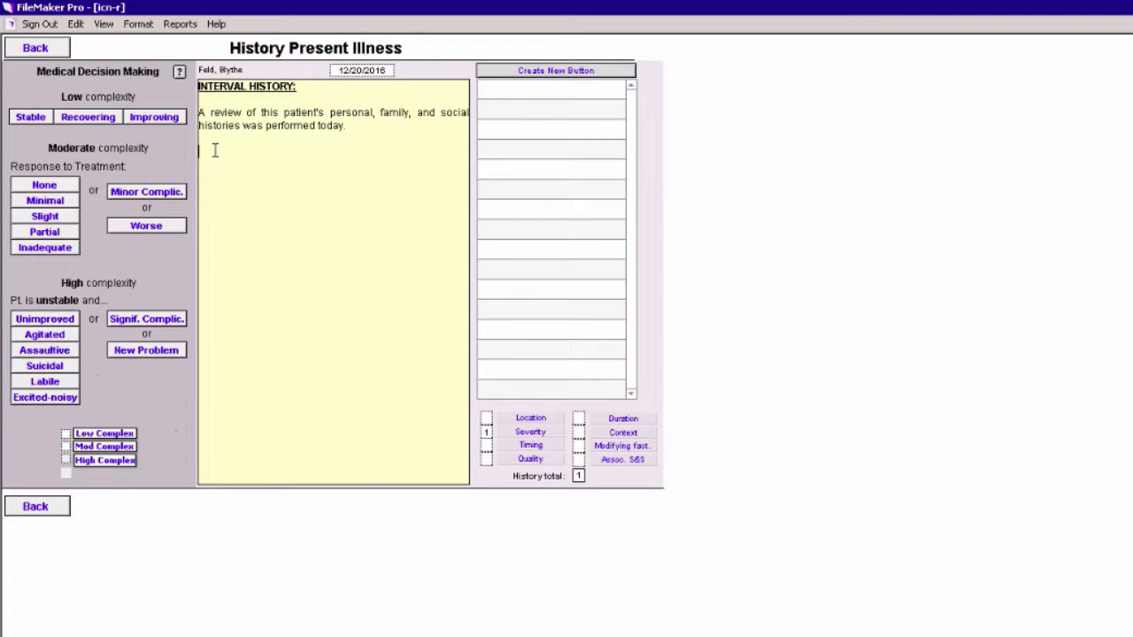
{"action": "left_click", "coordinate": [45, 218]}
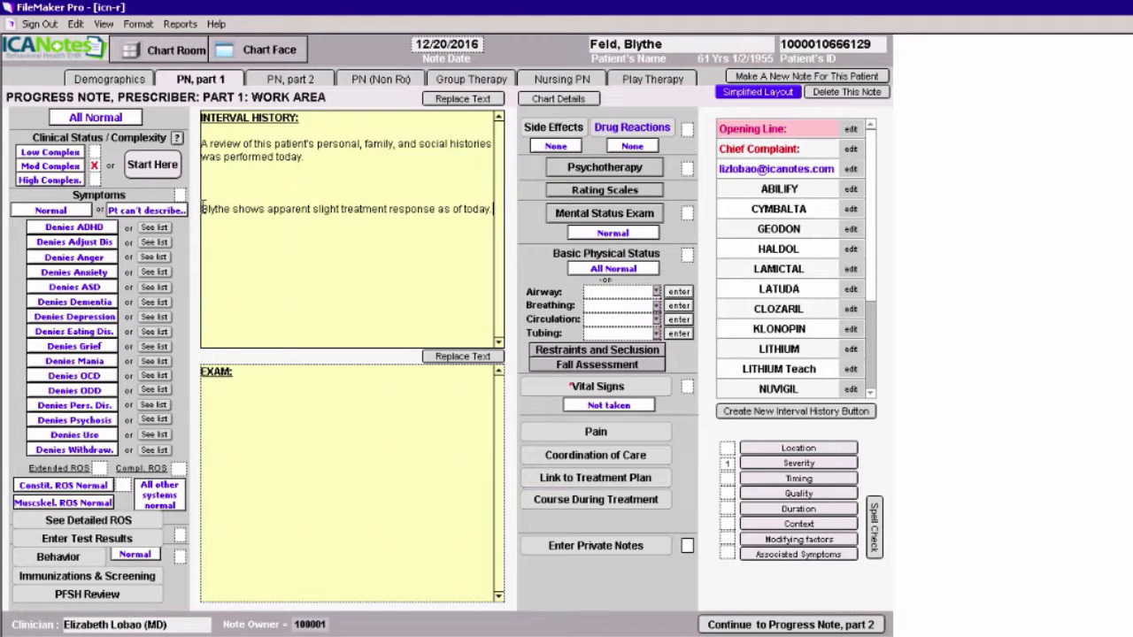
- Remove the blank lines before the treatment response sentence so it directly follows the history review statement
{"action": "key", "text": "BackSpace"}
{"action": "key", "text": "BackSpace"}
{"action": "key", "text": "BackSpace"}
{"action": "key", "text": "BackSpace"}
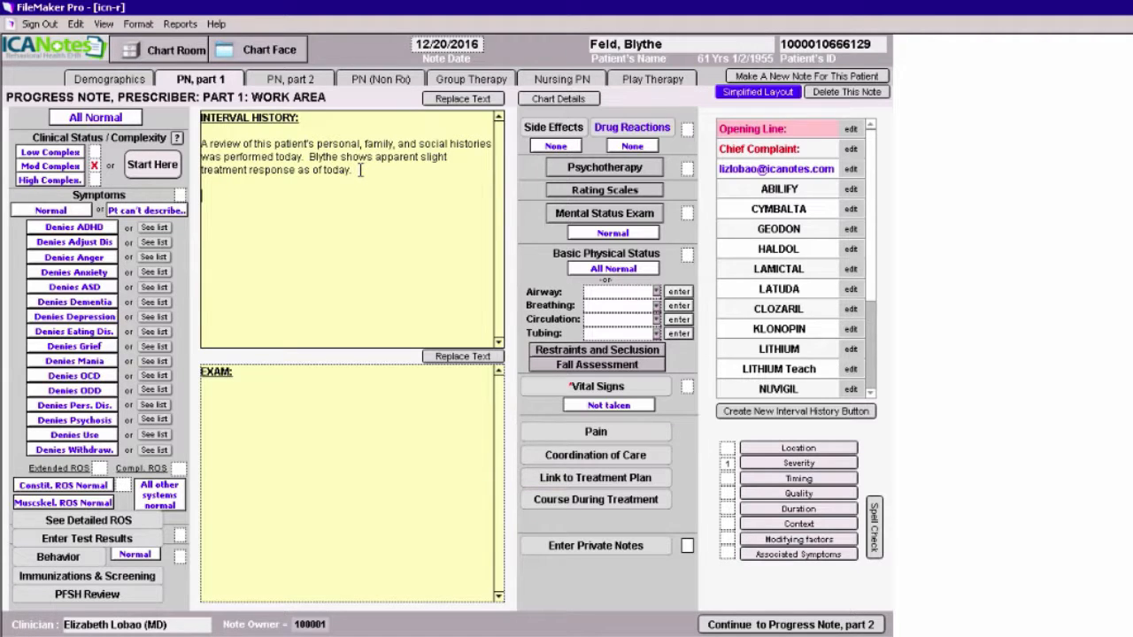
- Record in the interval history that the patient denies anger and grief symptoms
{"action": "left_click", "coordinate": [78, 259]}
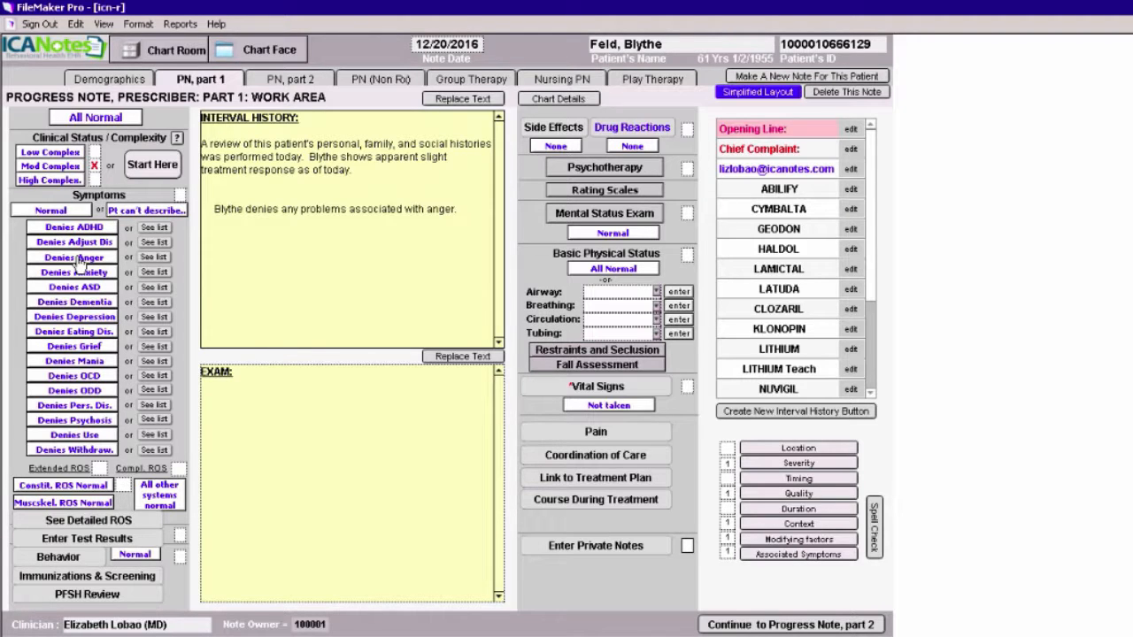
{"action": "left_click", "coordinate": [76, 347]}
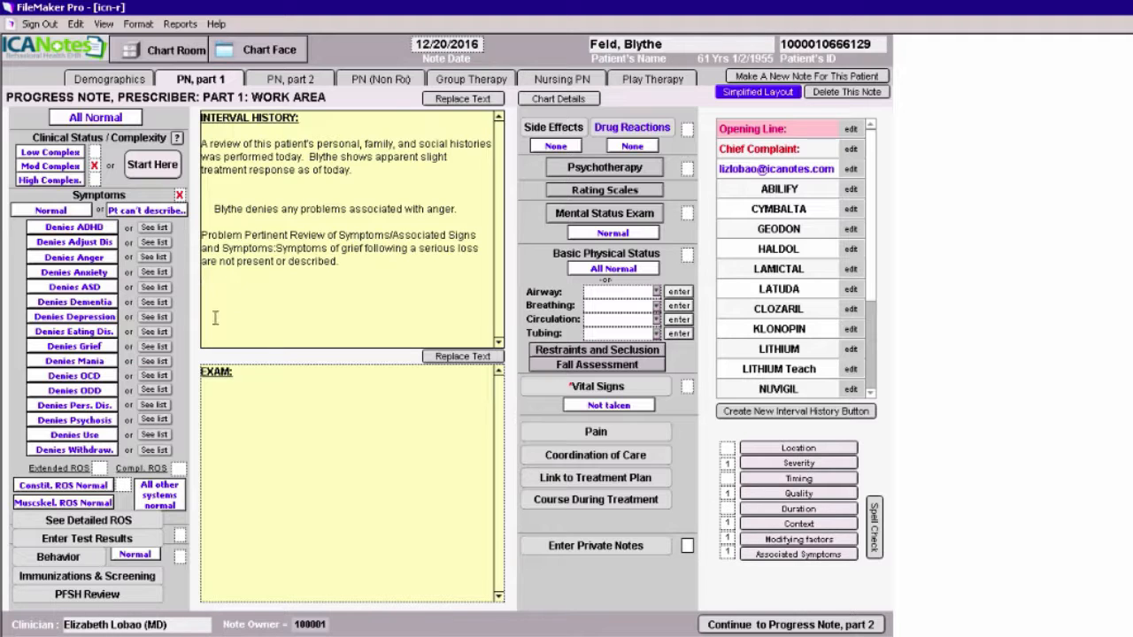
- Open the detailed psychosis symptom list and record that psychosis continues, with symptoms the same
{"action": "left_click", "coordinate": [156, 422]}
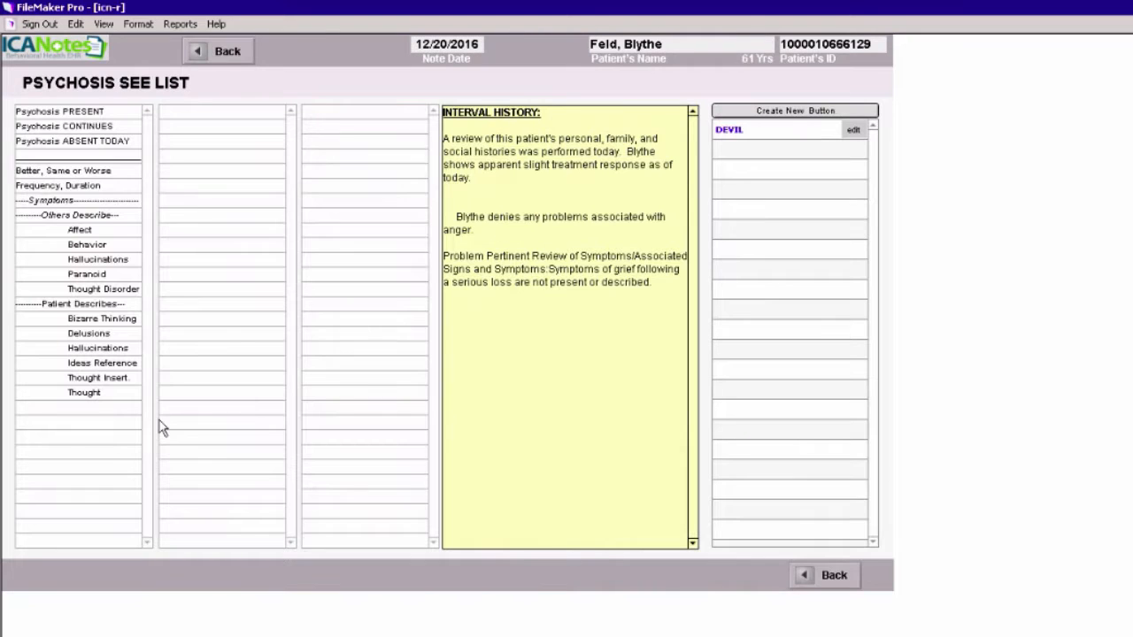
{"action": "left_click", "coordinate": [59, 130]}
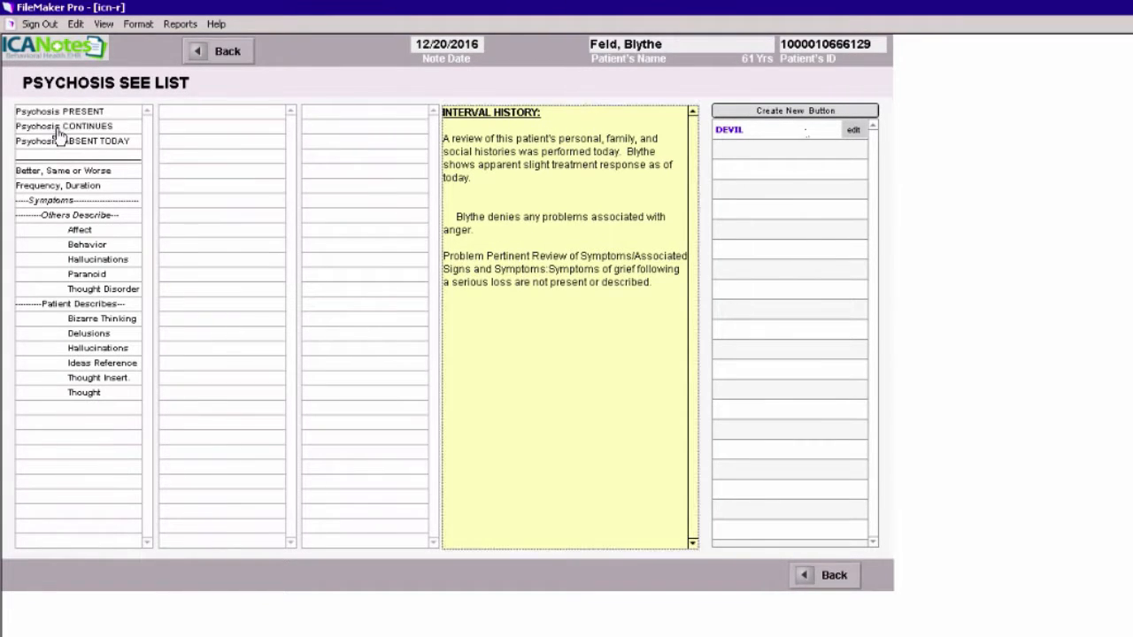
{"action": "left_click", "coordinate": [58, 174]}
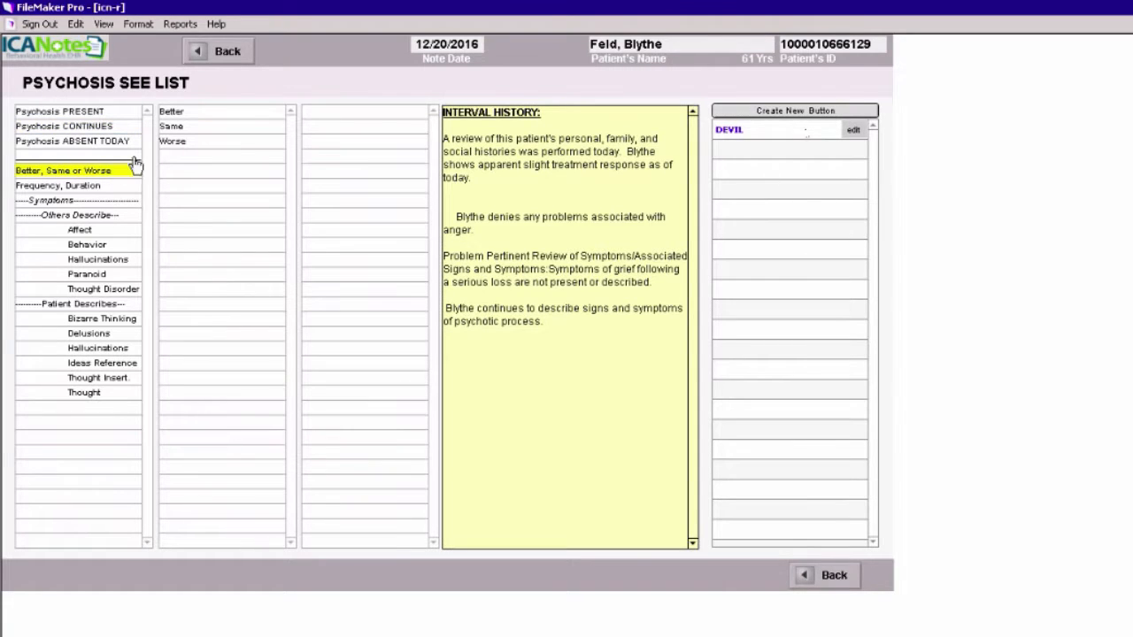
{"action": "left_click", "coordinate": [176, 132]}
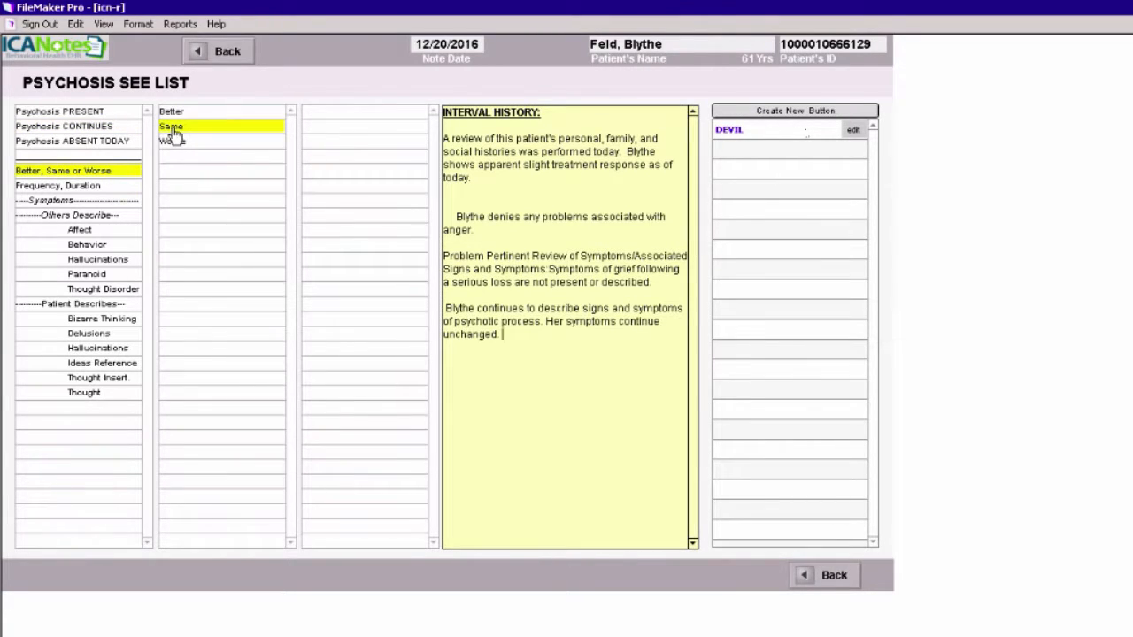
- Add inappropriate anger as an affect symptom described by others, rated the same
{"action": "left_click", "coordinate": [60, 203]}
{"action": "left_click", "coordinate": [92, 218]}
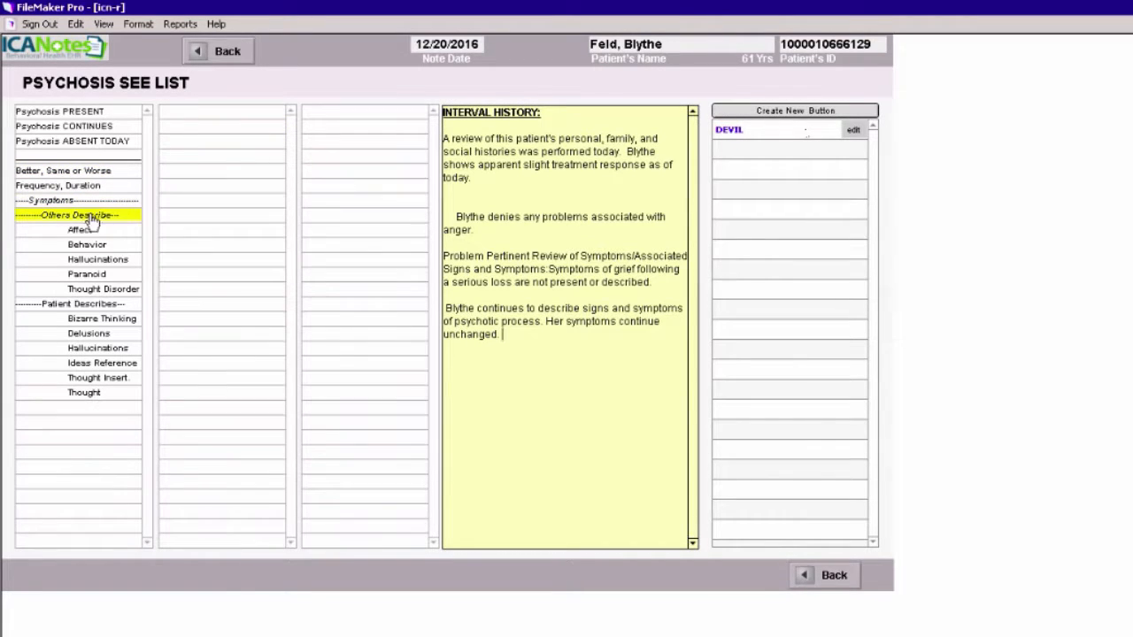
{"action": "left_click", "coordinate": [94, 230]}
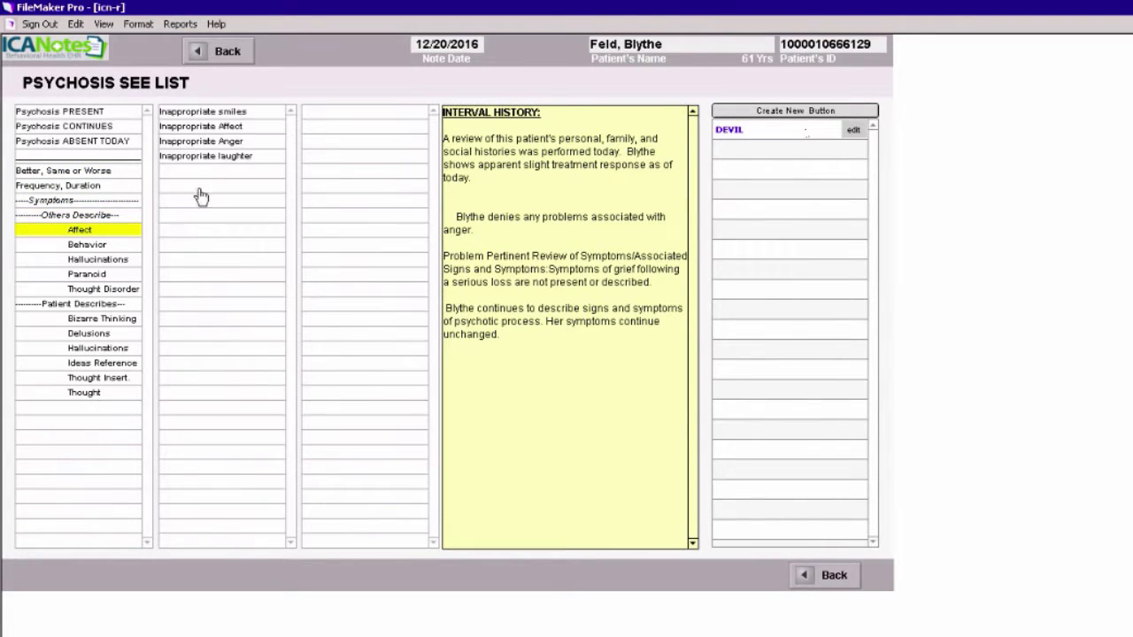
{"action": "left_click", "coordinate": [221, 145]}
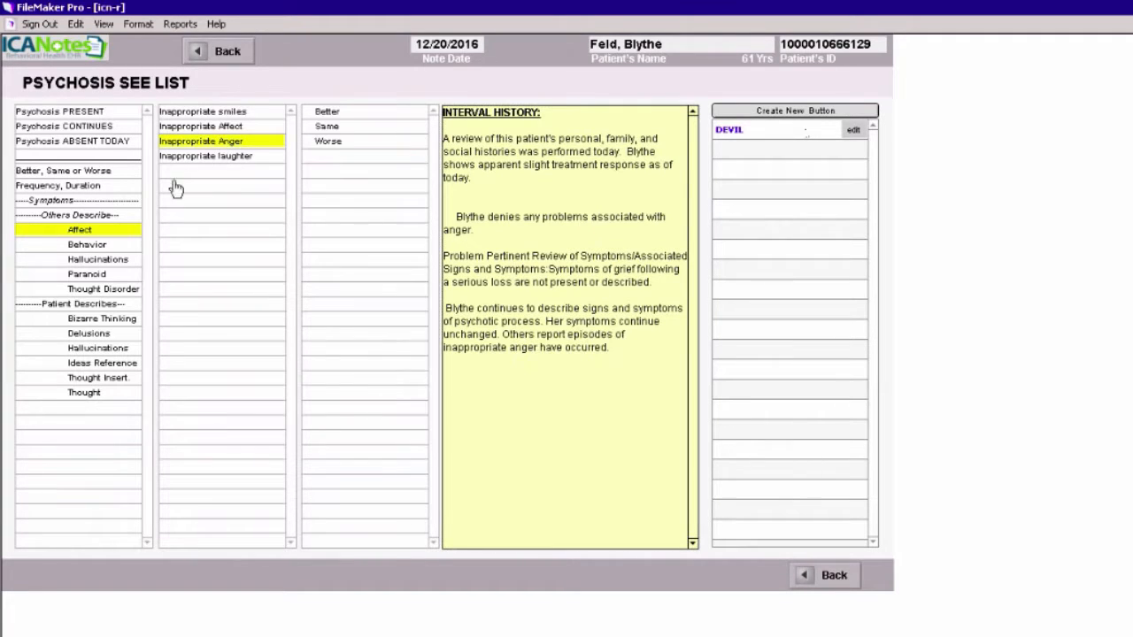
{"action": "left_click", "coordinate": [354, 129]}
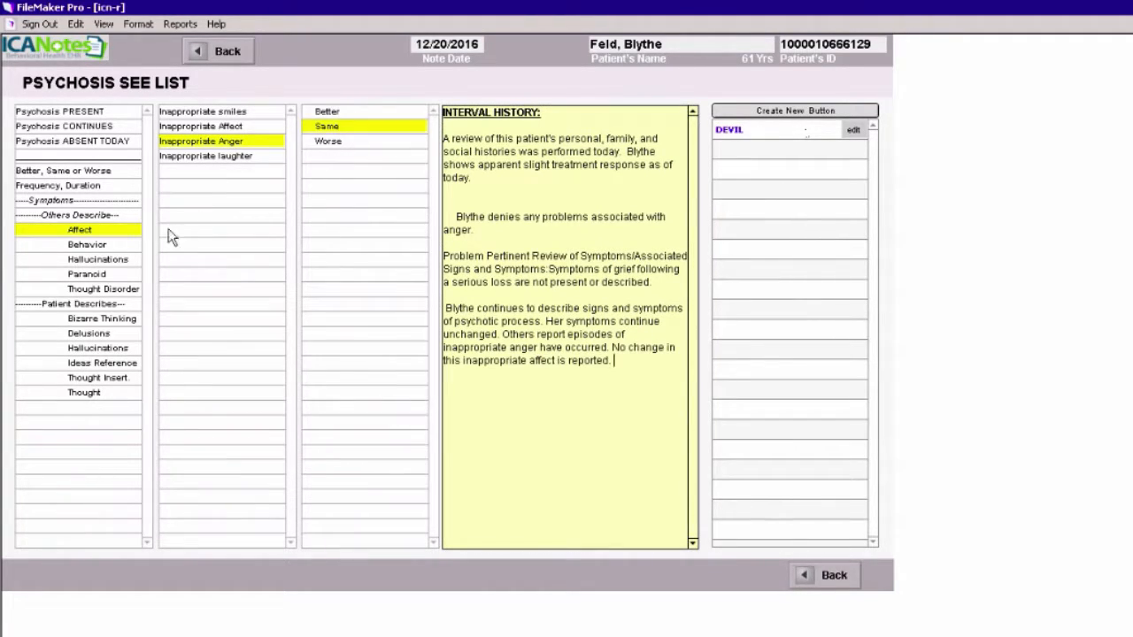
- Add bizarre behavior as described by others, rated better
{"action": "left_click", "coordinate": [139, 245]}
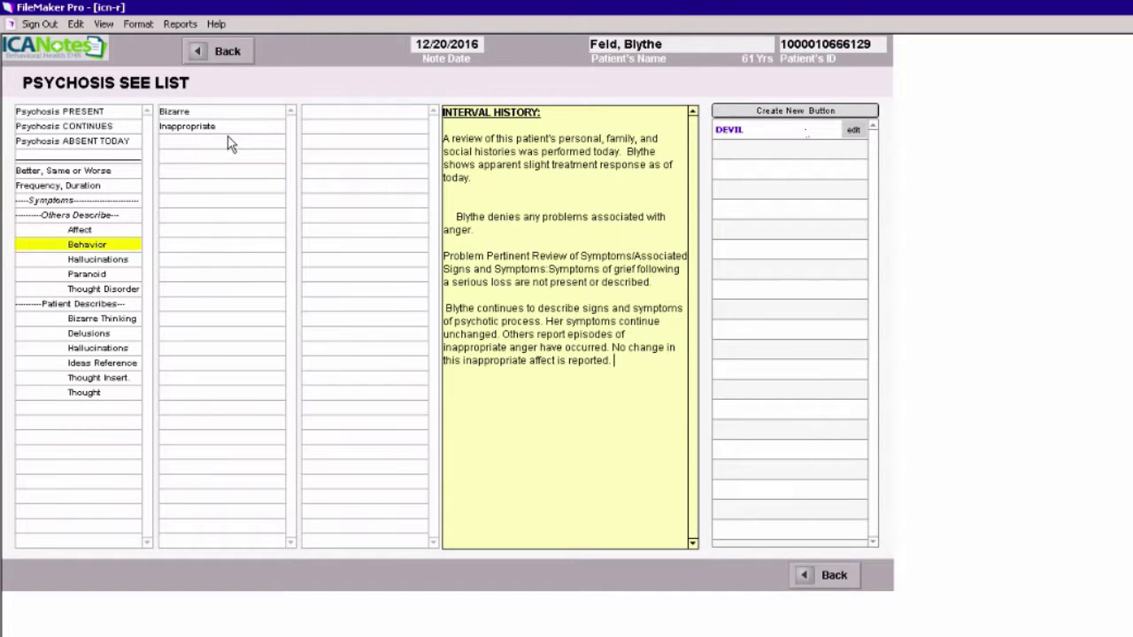
{"action": "left_click", "coordinate": [205, 113]}
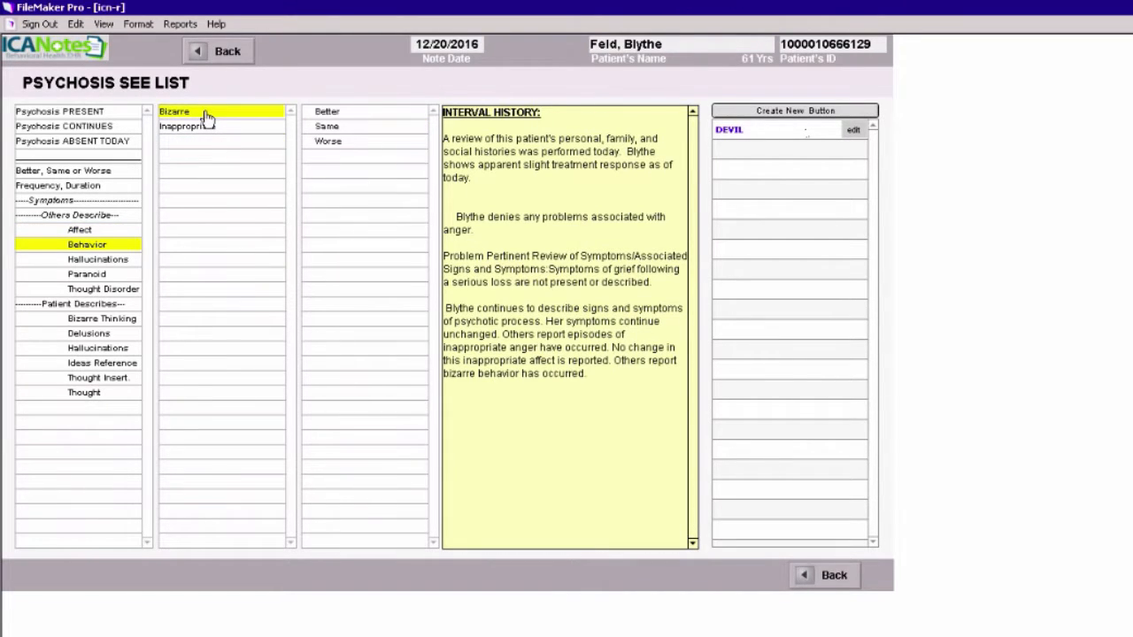
{"action": "left_click", "coordinate": [336, 119]}
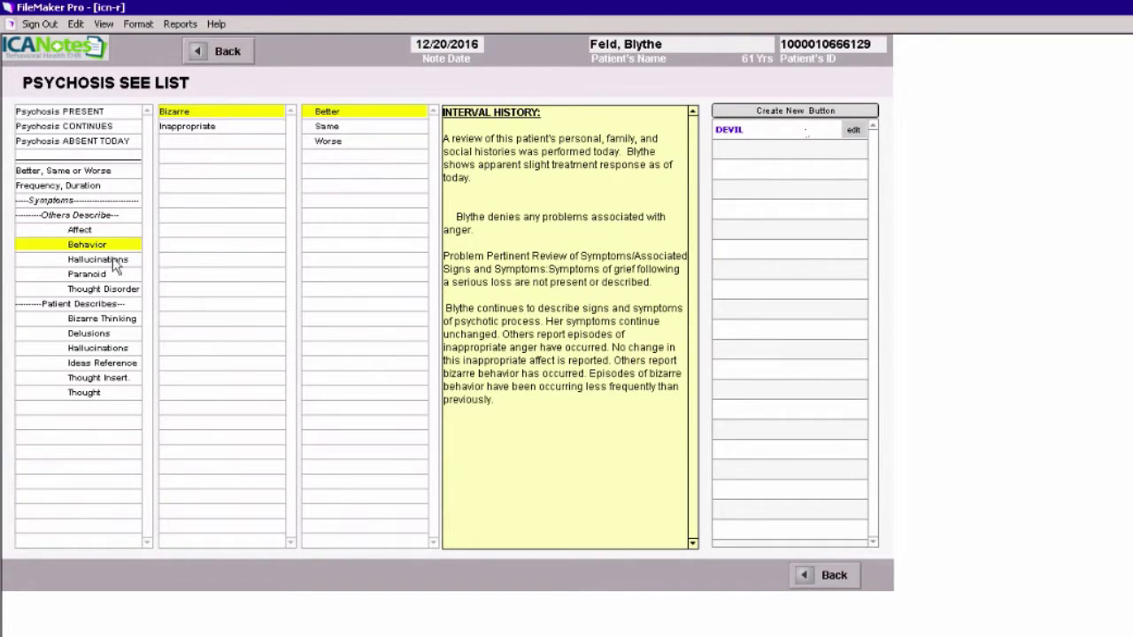
- Add thought disorder with illogicality as described by others, rated the same
{"action": "left_click", "coordinate": [109, 290]}
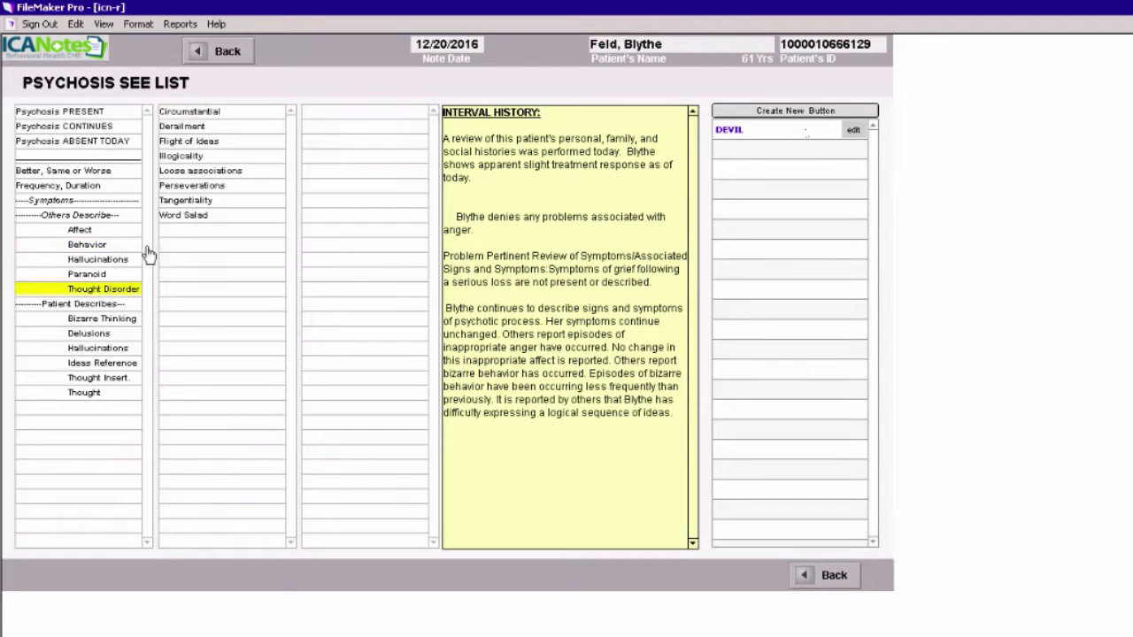
{"action": "left_click", "coordinate": [187, 158]}
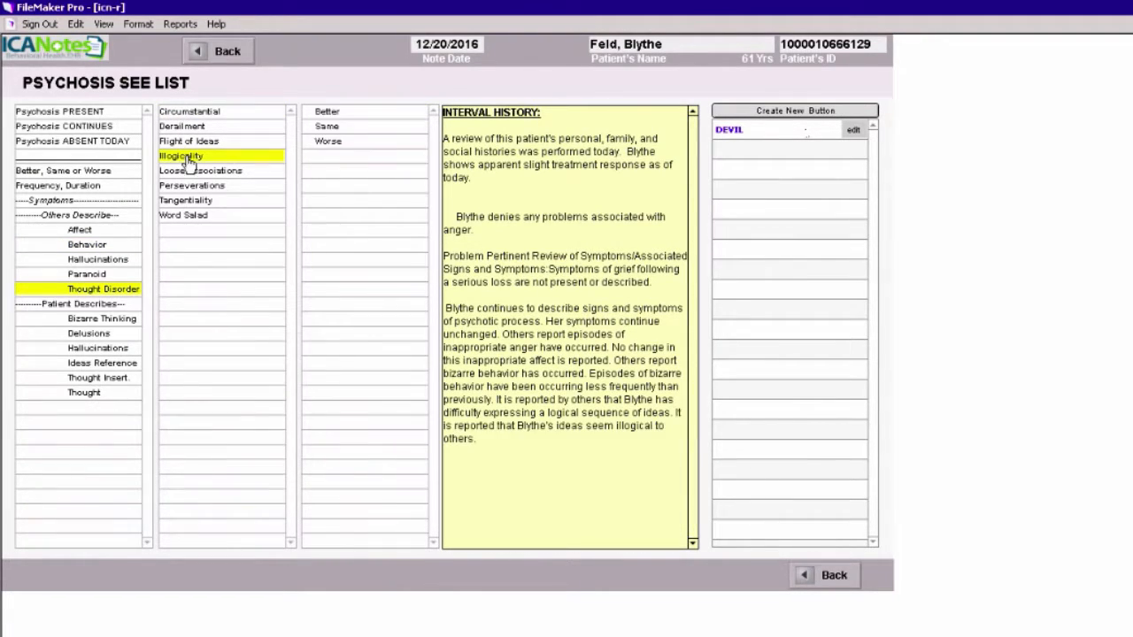
{"action": "left_click", "coordinate": [326, 128]}
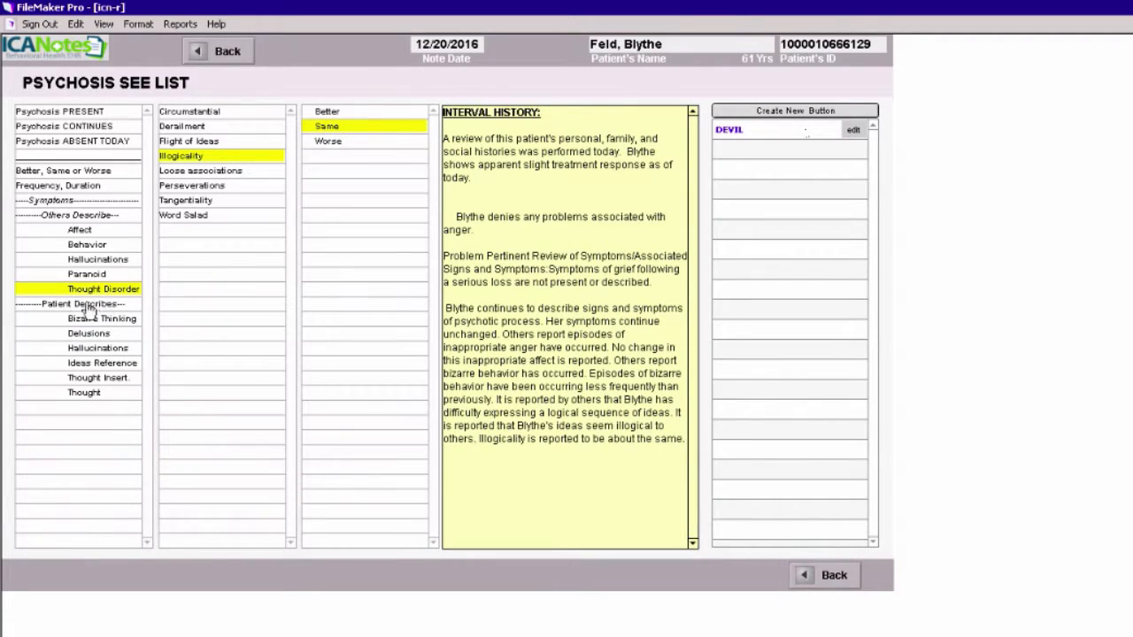
- Add jealous delusions as a symptom the patient describes, rated better, and return to the progress note
{"action": "left_click", "coordinate": [110, 306]}
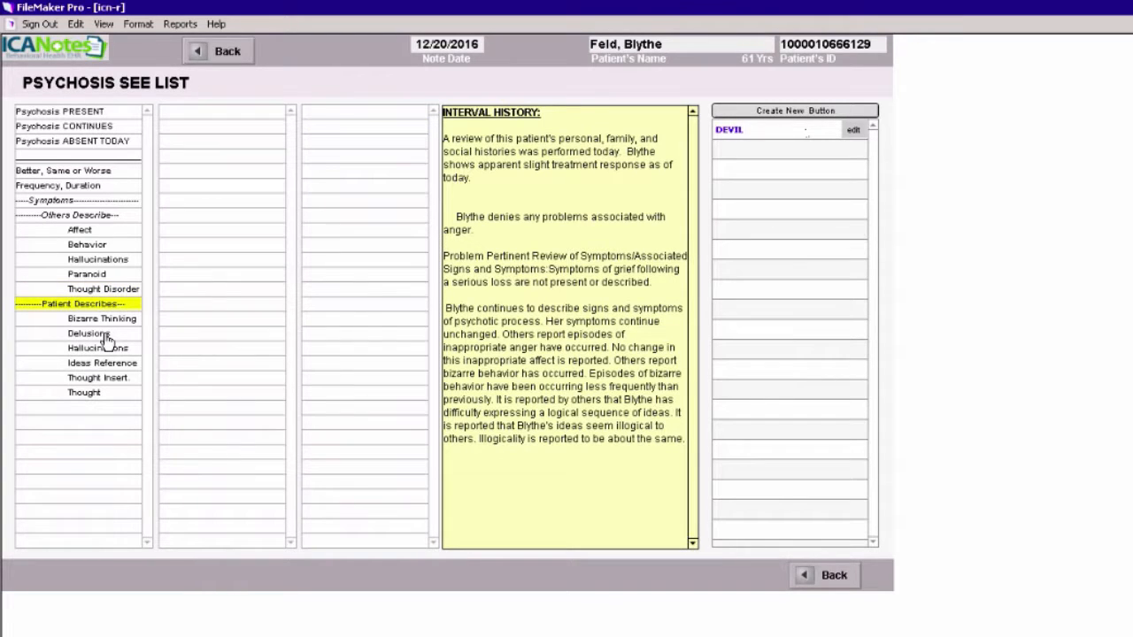
{"action": "left_click", "coordinate": [107, 340]}
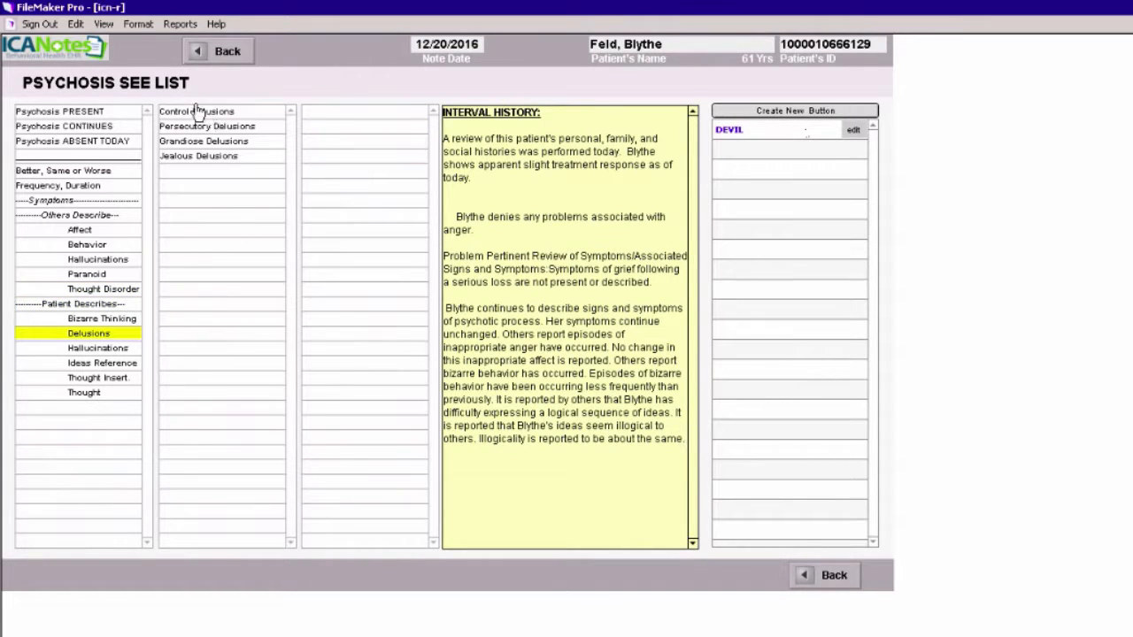
{"action": "left_click", "coordinate": [199, 159]}
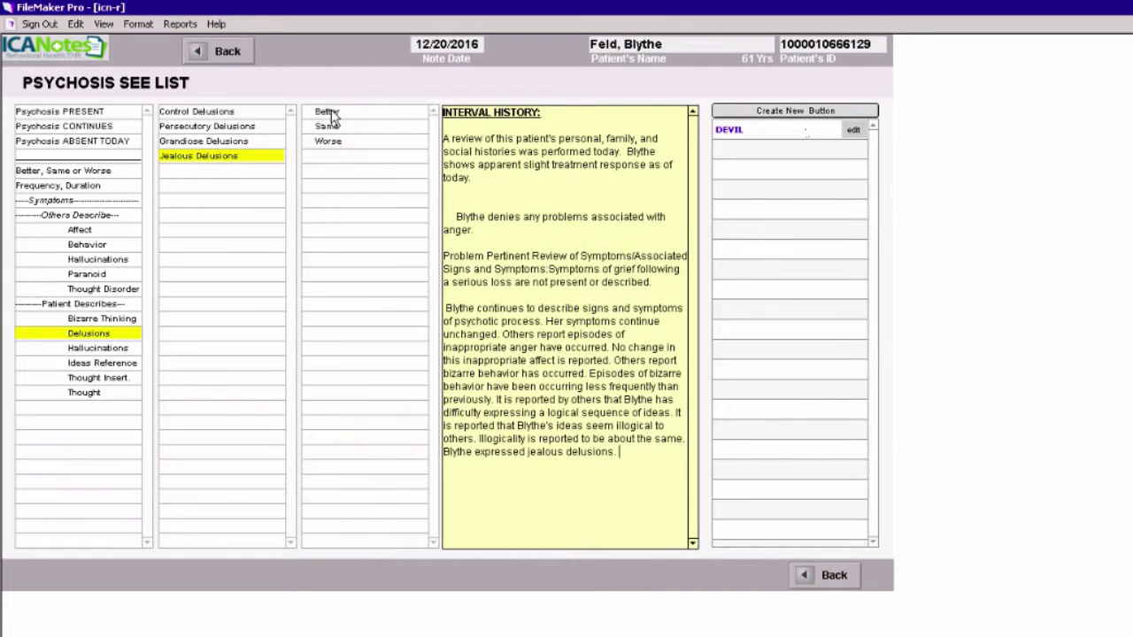
{"action": "left_click", "coordinate": [332, 116]}
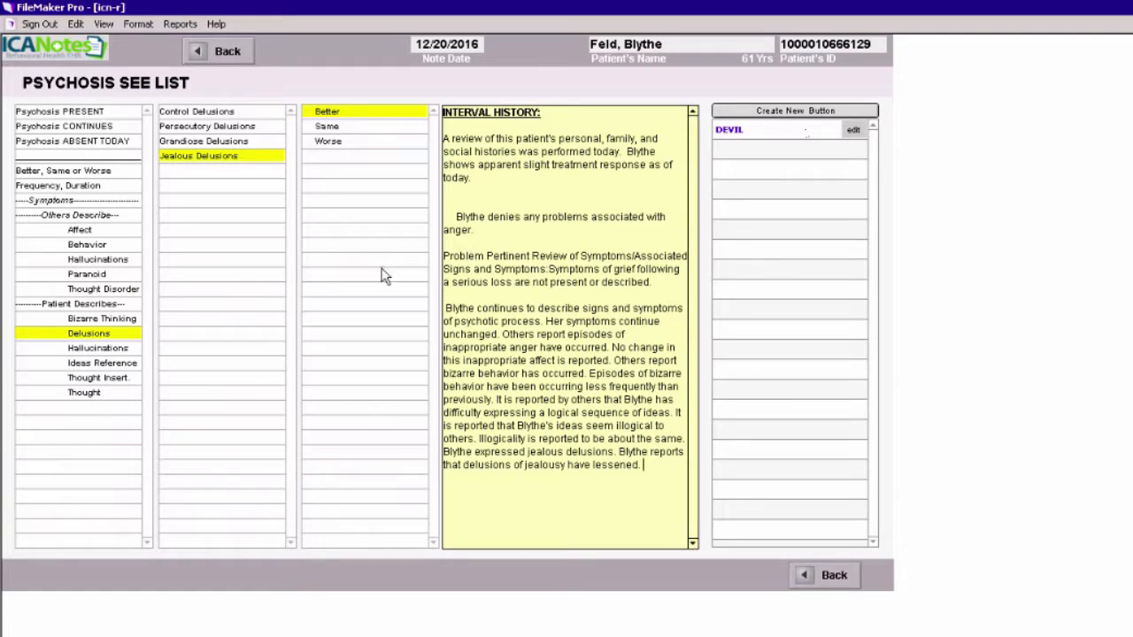
{"action": "left_click", "coordinate": [227, 53]}
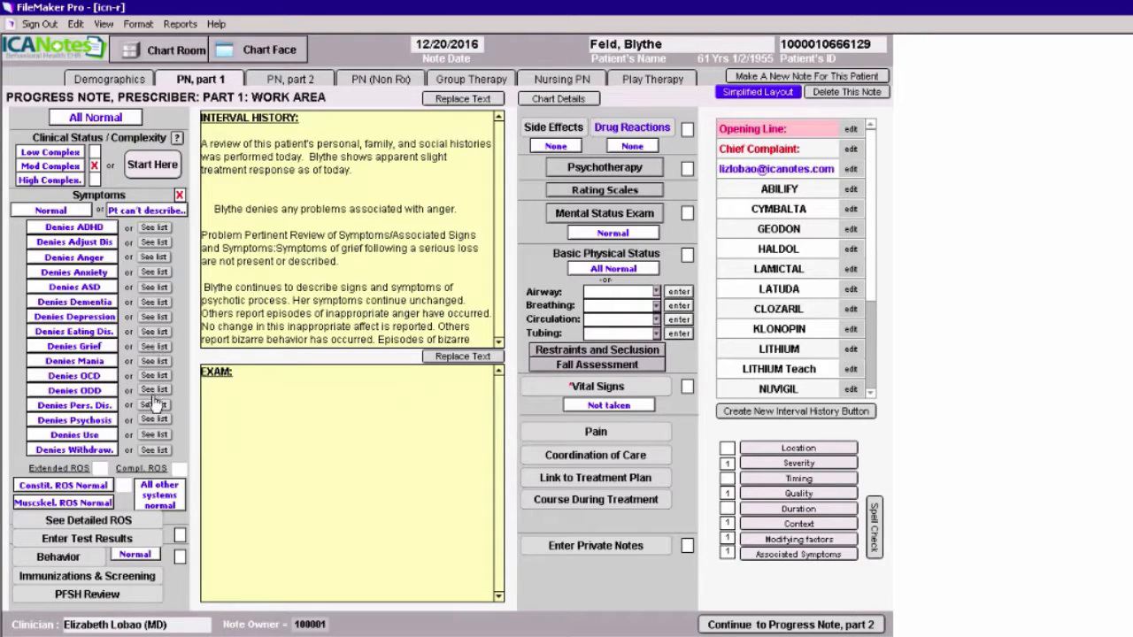
- Record the constitutional review of symptoms as normal and separate it from the psychosis paragraph with a blank line
{"action": "left_click", "coordinate": [62, 487]}
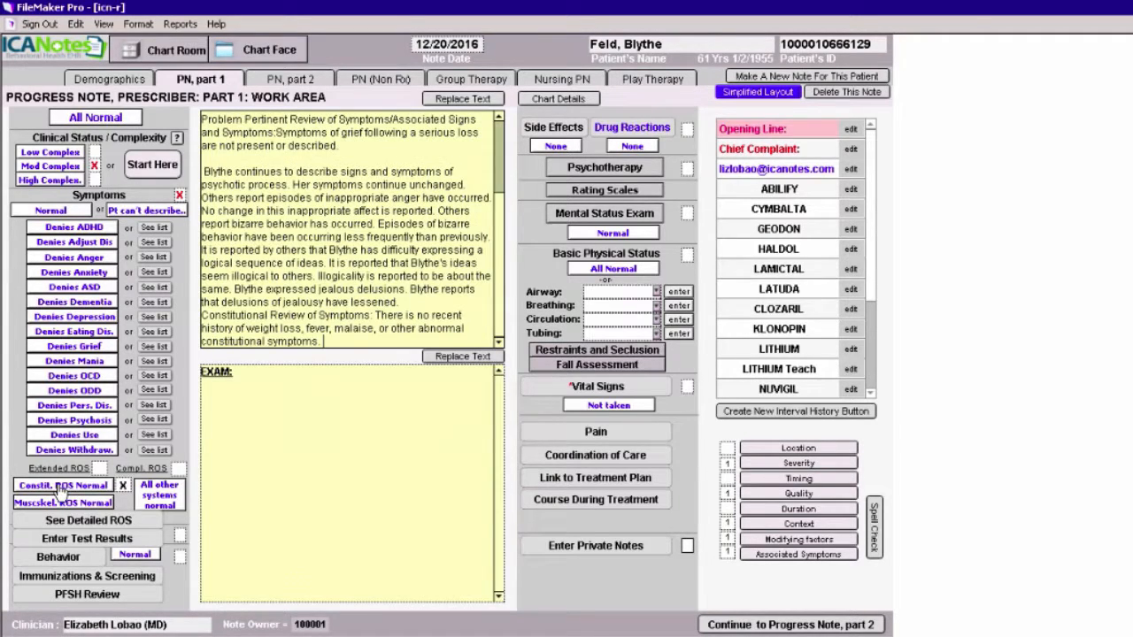
{"action": "left_click", "coordinate": [400, 302]}
{"action": "key", "text": "Return"}
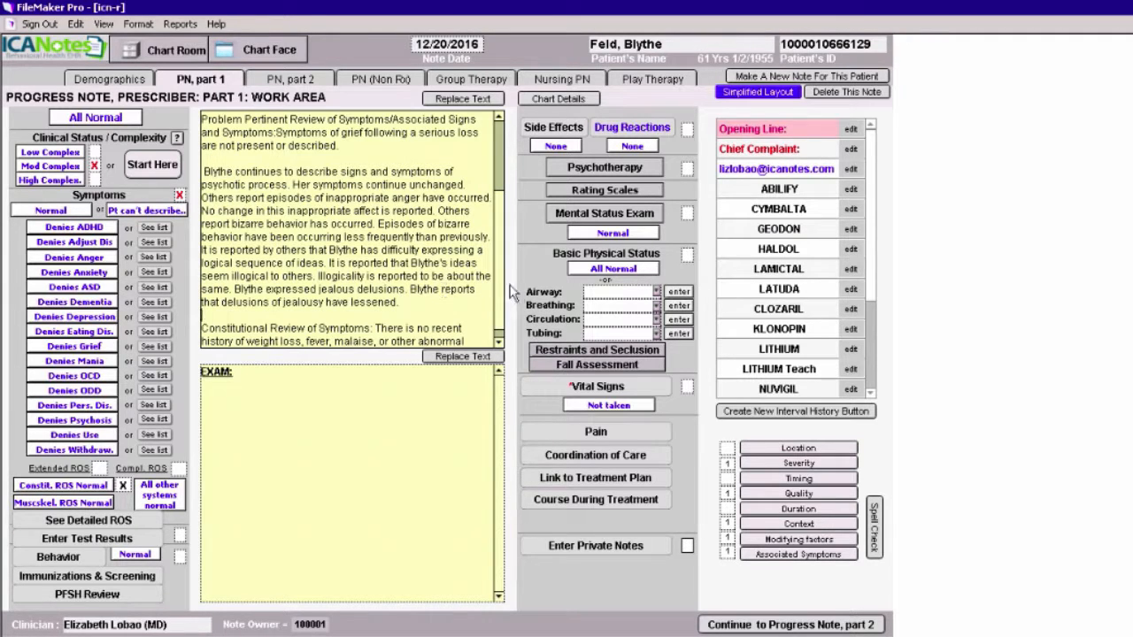
{"action": "scroll", "coordinate": [501, 330], "scroll_direction": "down", "scroll_amount": 1}
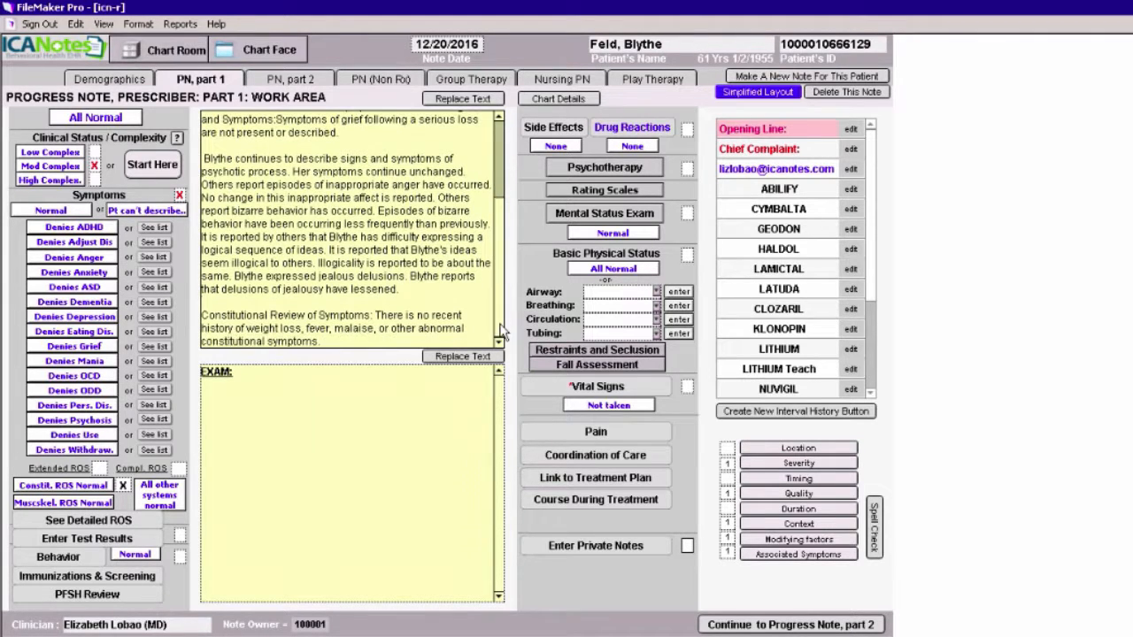
- Add blank lines after the constitutional review, and record the musculoskeletal review and all other systems as normal
{"action": "left_click", "coordinate": [329, 339]}
{"action": "key", "text": "Return"}
{"action": "key", "text": "Return"}
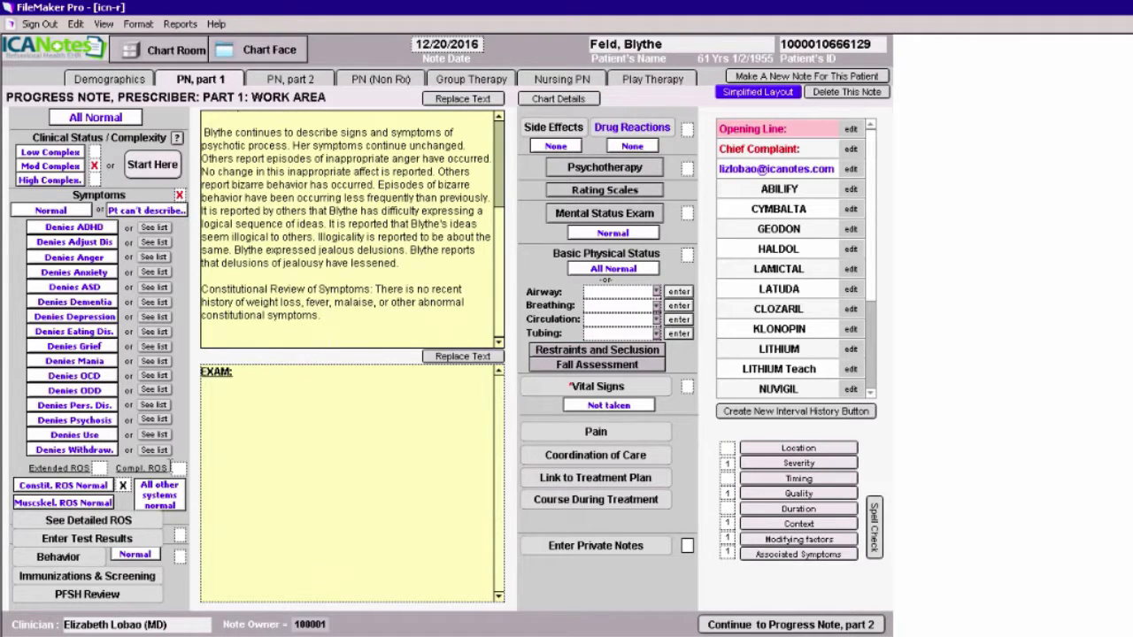
{"action": "left_click", "coordinate": [89, 502]}
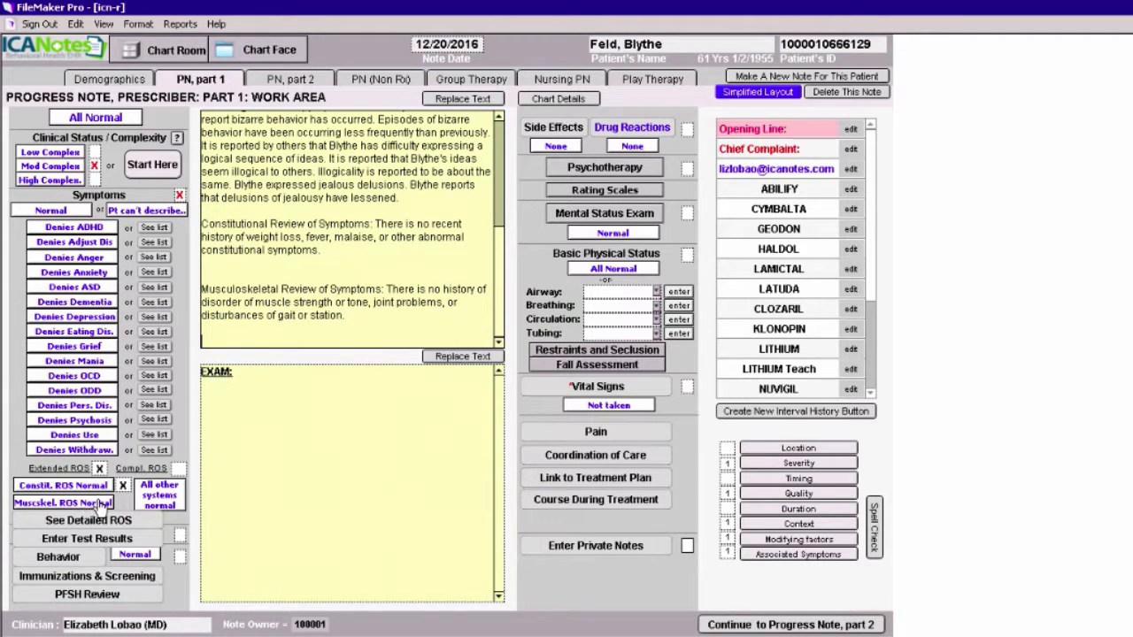
{"action": "left_click", "coordinate": [156, 495]}
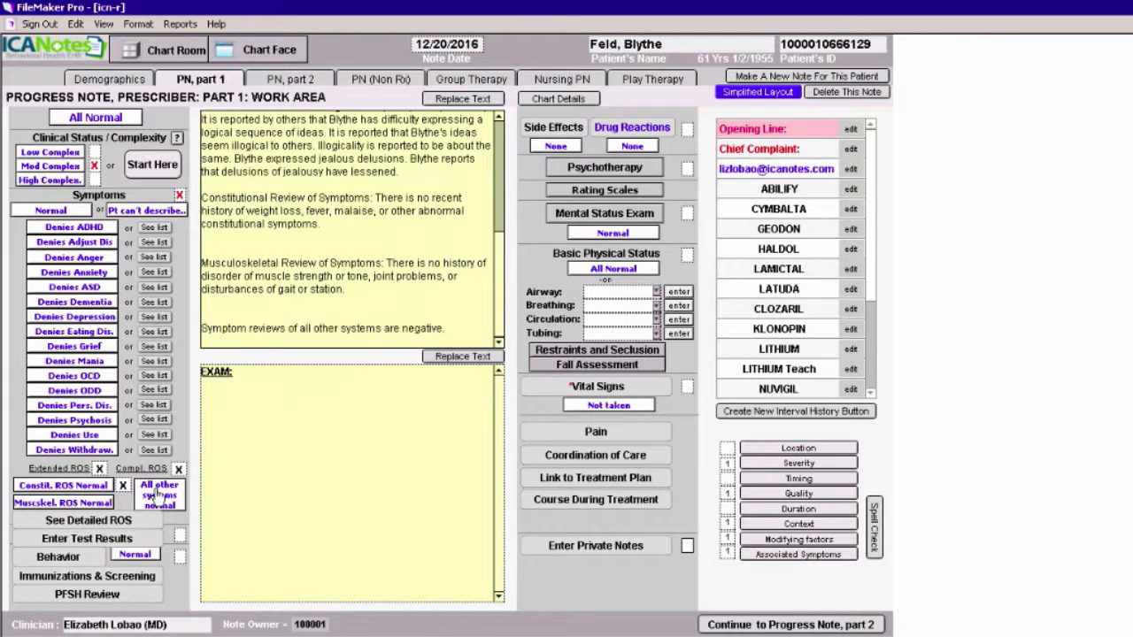
- Add an ear abnormality of ringing in the left ear, otherwise no abnormalities, to the detailed ROS, with blank lines after it, and return to the note
{"action": "left_click", "coordinate": [88, 521]}
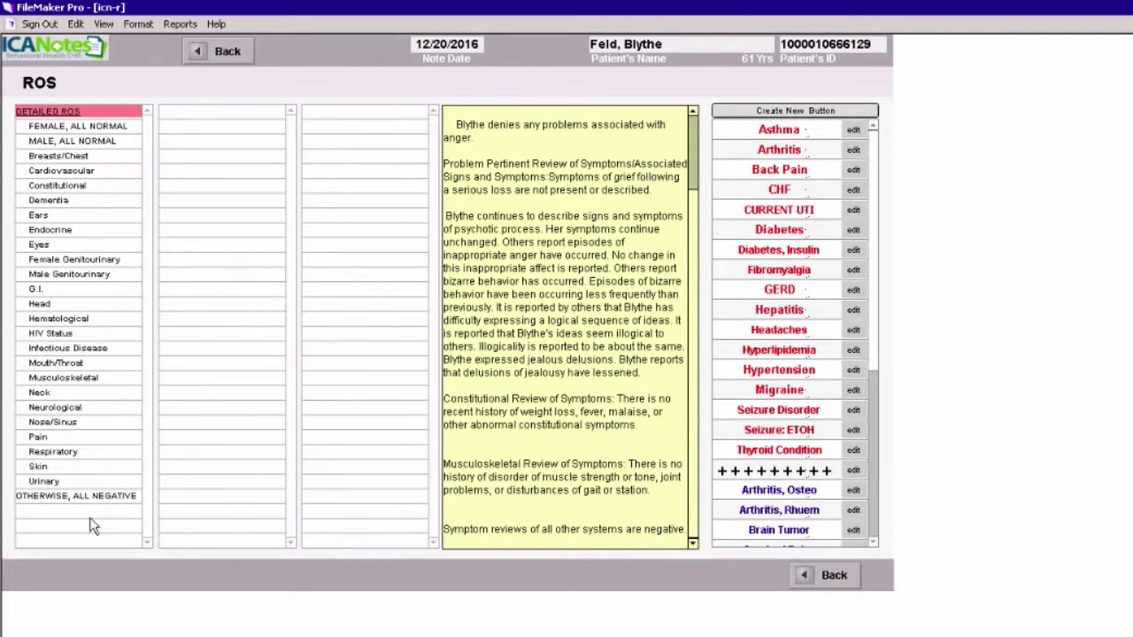
{"action": "left_click", "coordinate": [51, 218]}
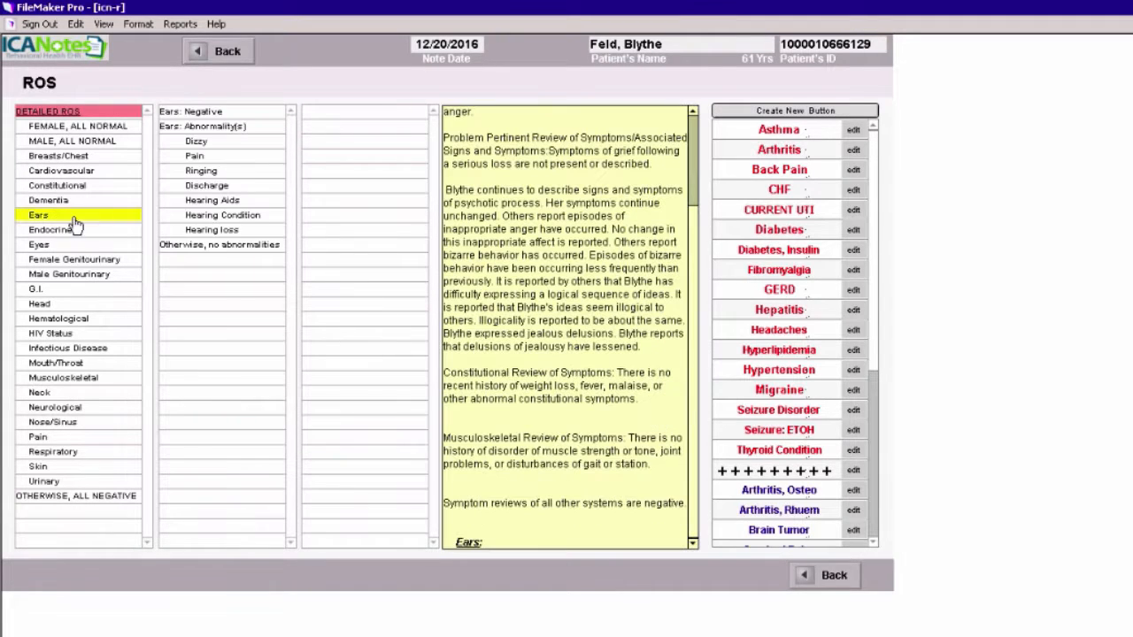
{"action": "left_click", "coordinate": [213, 129]}
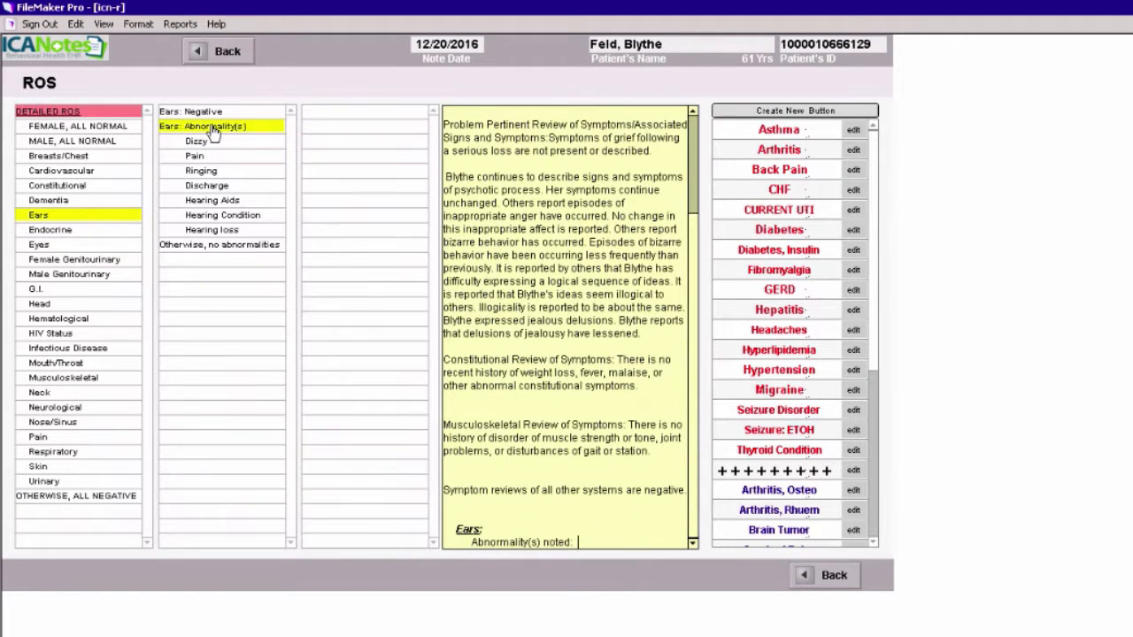
{"action": "left_click", "coordinate": [211, 175]}
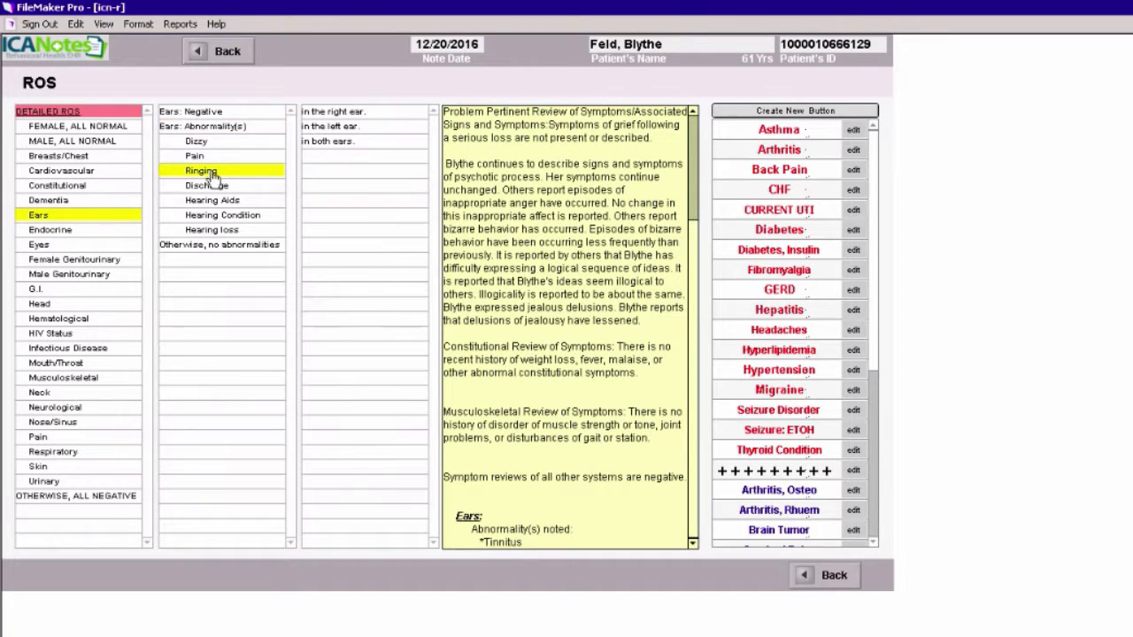
{"action": "left_click", "coordinate": [343, 127]}
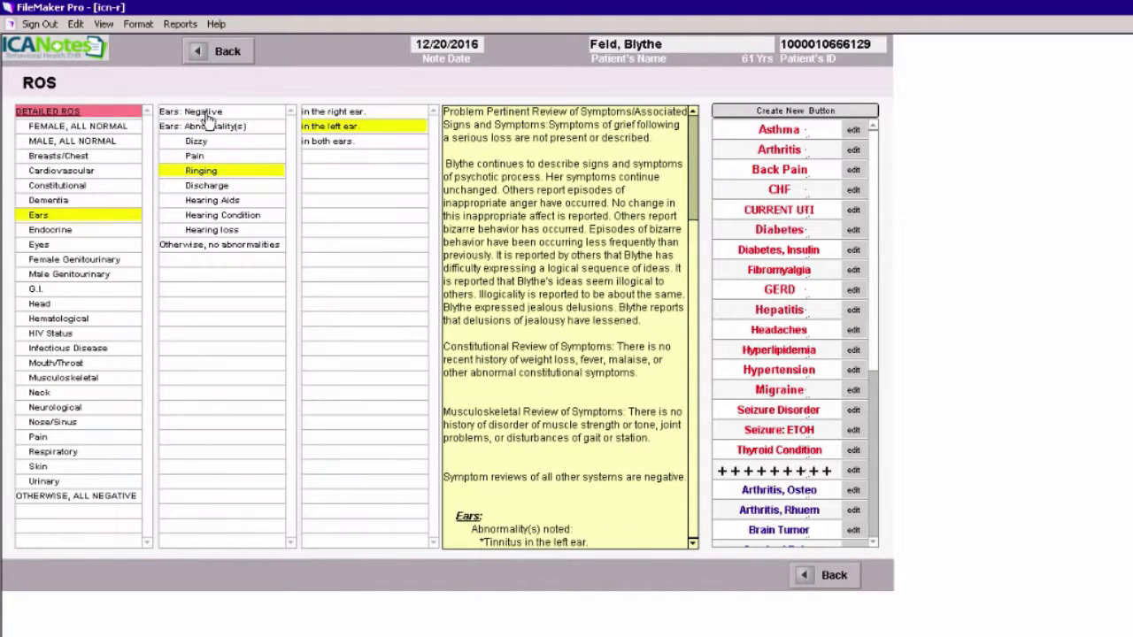
{"action": "left_click", "coordinate": [219, 250]}
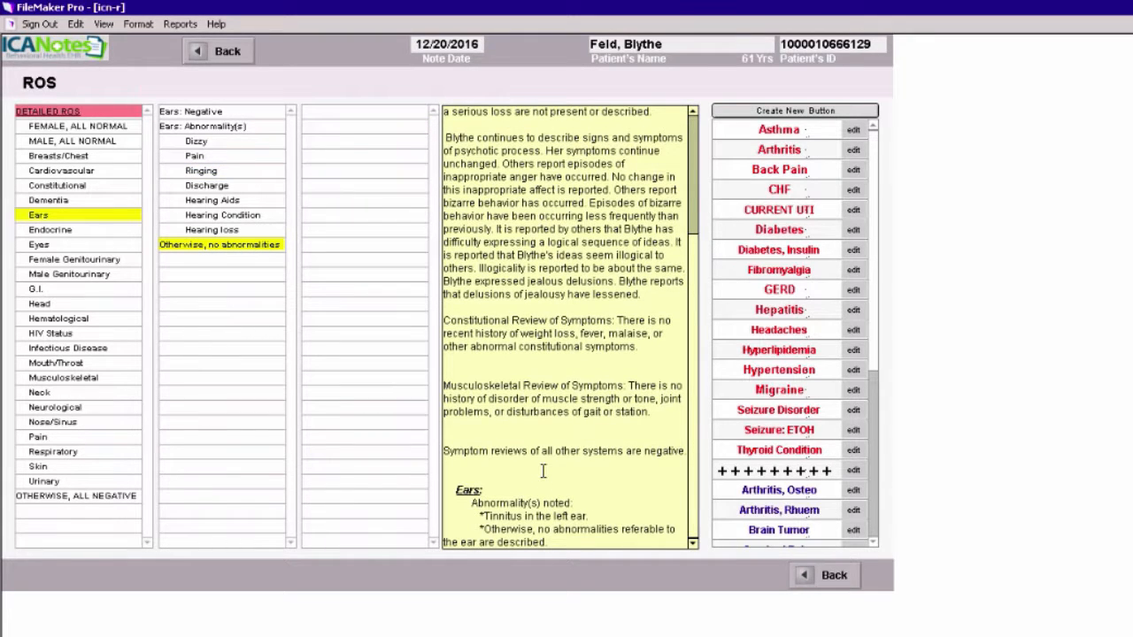
{"action": "key", "text": "Return"}
{"action": "key", "text": "Return"}
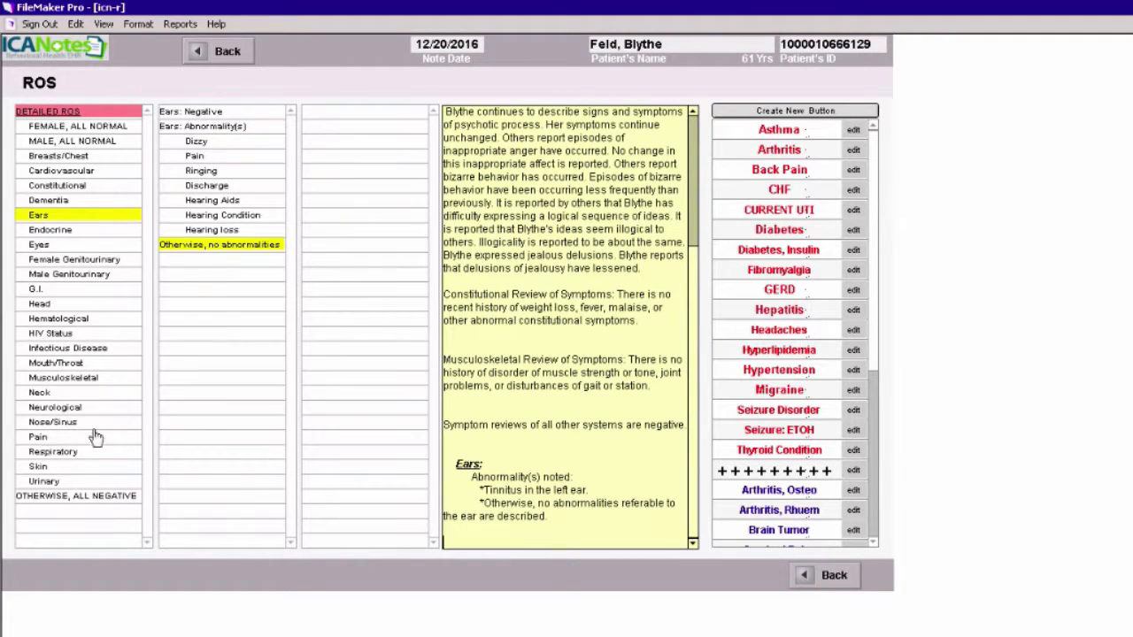
{"action": "left_click", "coordinate": [228, 52]}
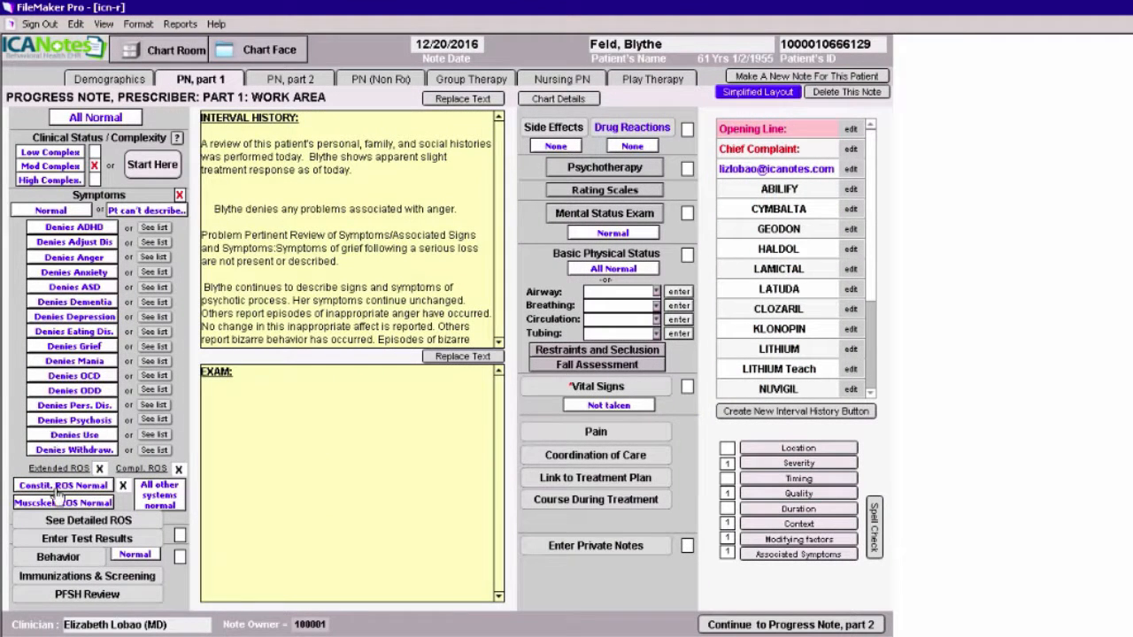
- Start a new test result entry for the note with 12/19/2016 as the date performed
{"action": "left_click", "coordinate": [87, 542]}
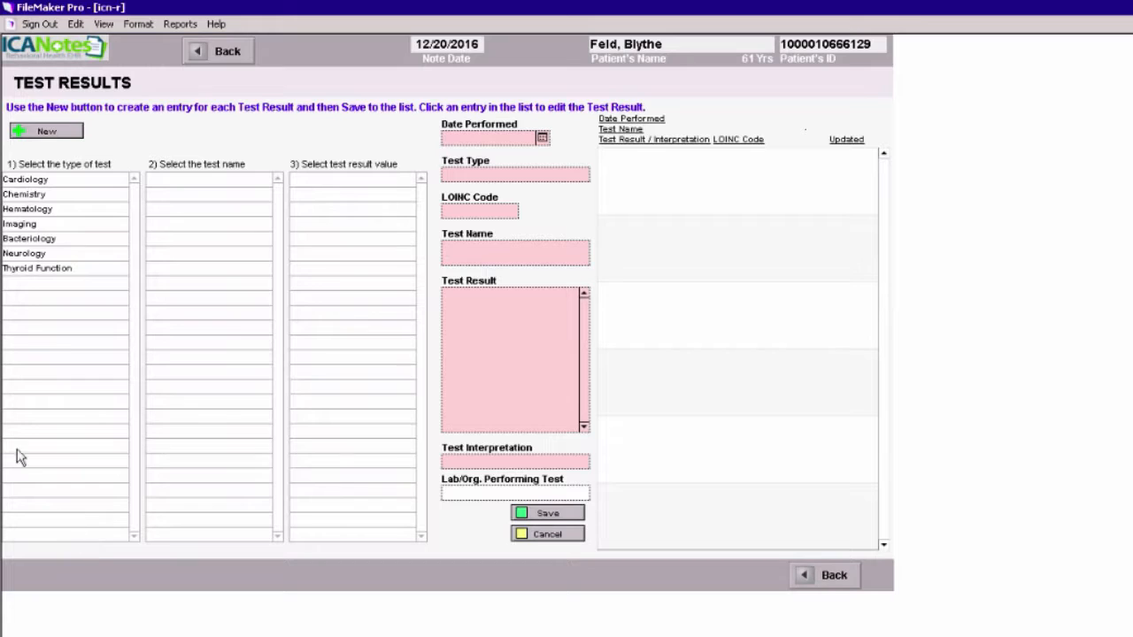
{"action": "left_click", "coordinate": [45, 132]}
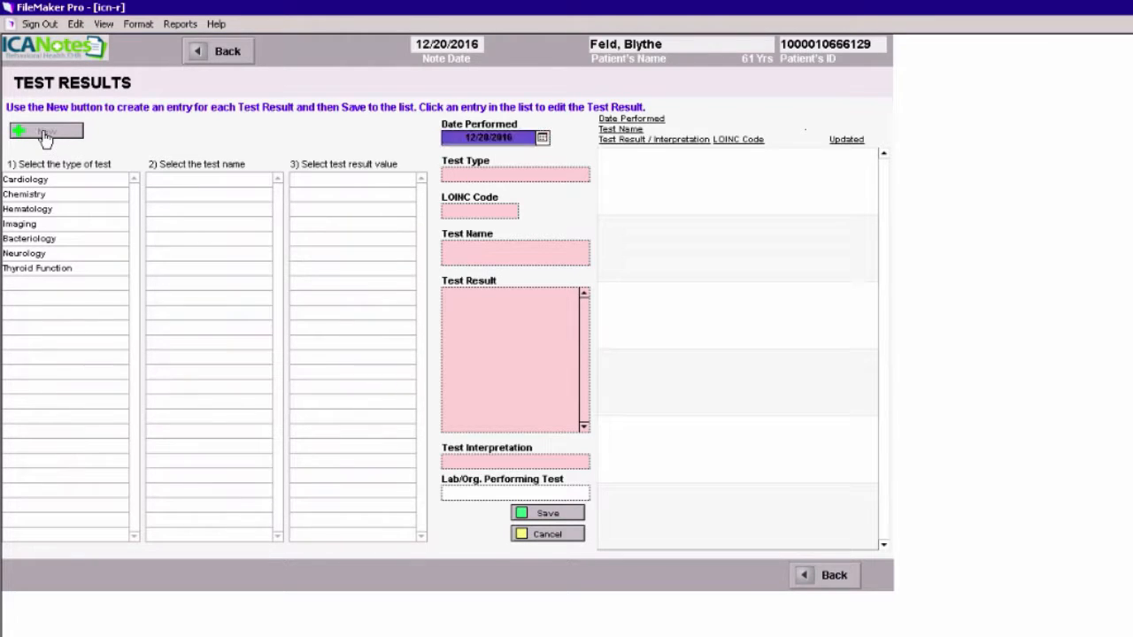
{"action": "left_click", "coordinate": [502, 149]}
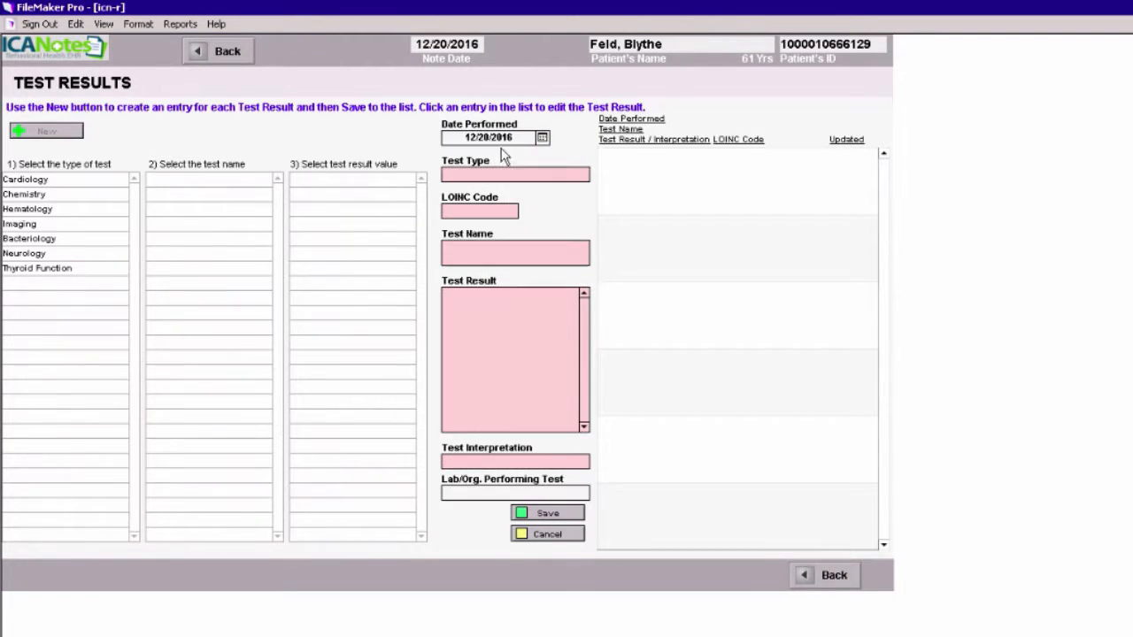
{"action": "left_click", "coordinate": [543, 139]}
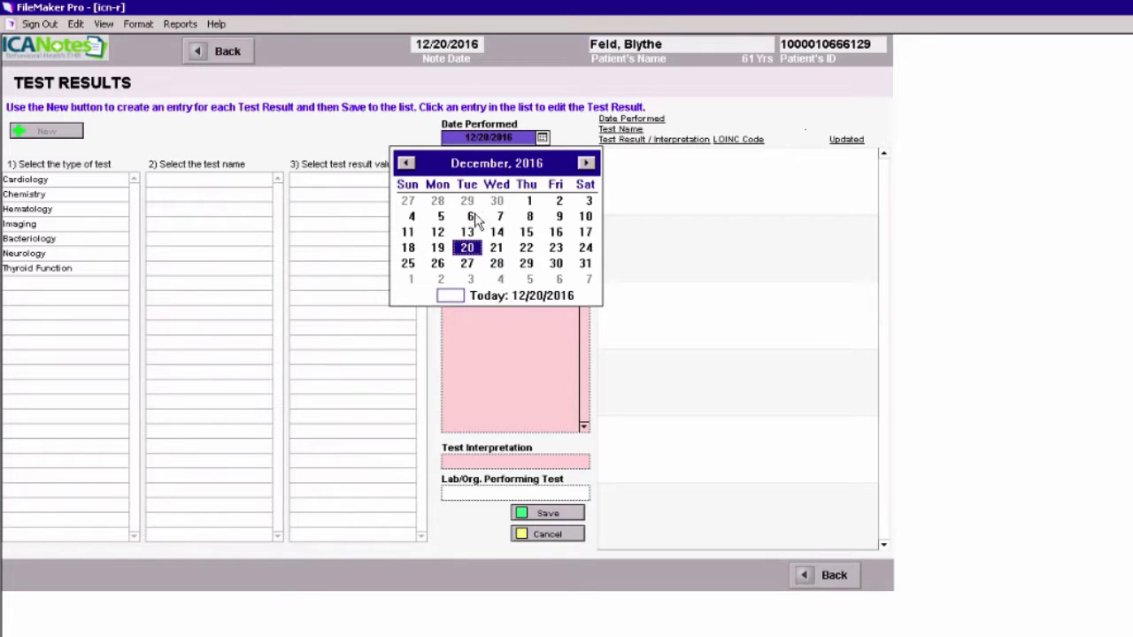
{"action": "left_click", "coordinate": [438, 248]}
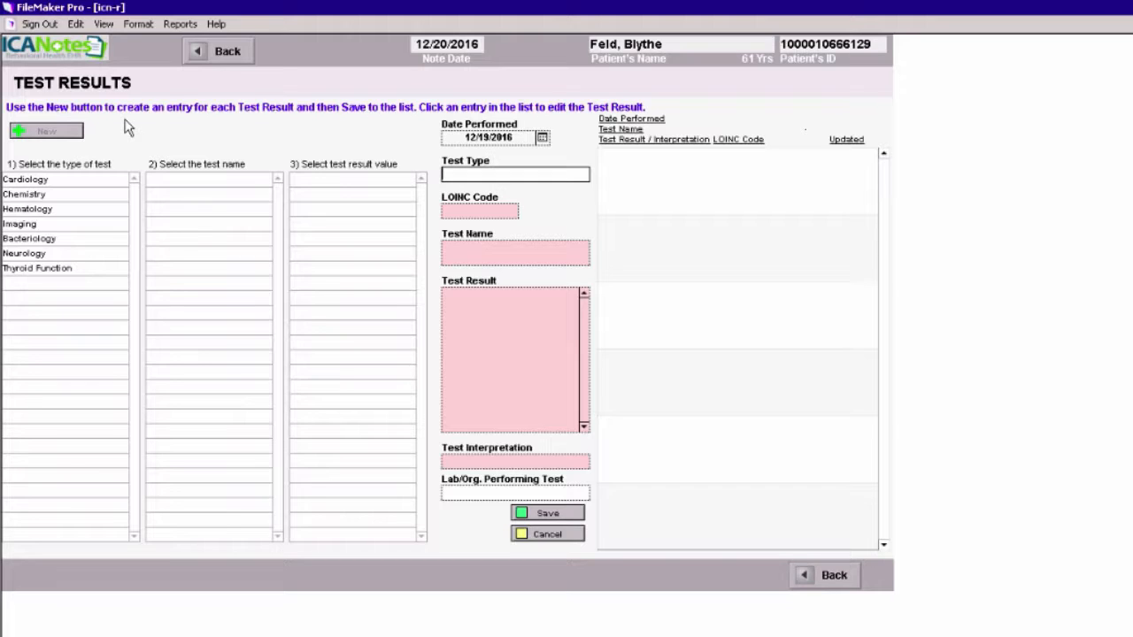
{"action": "left_click", "coordinate": [47, 135]}
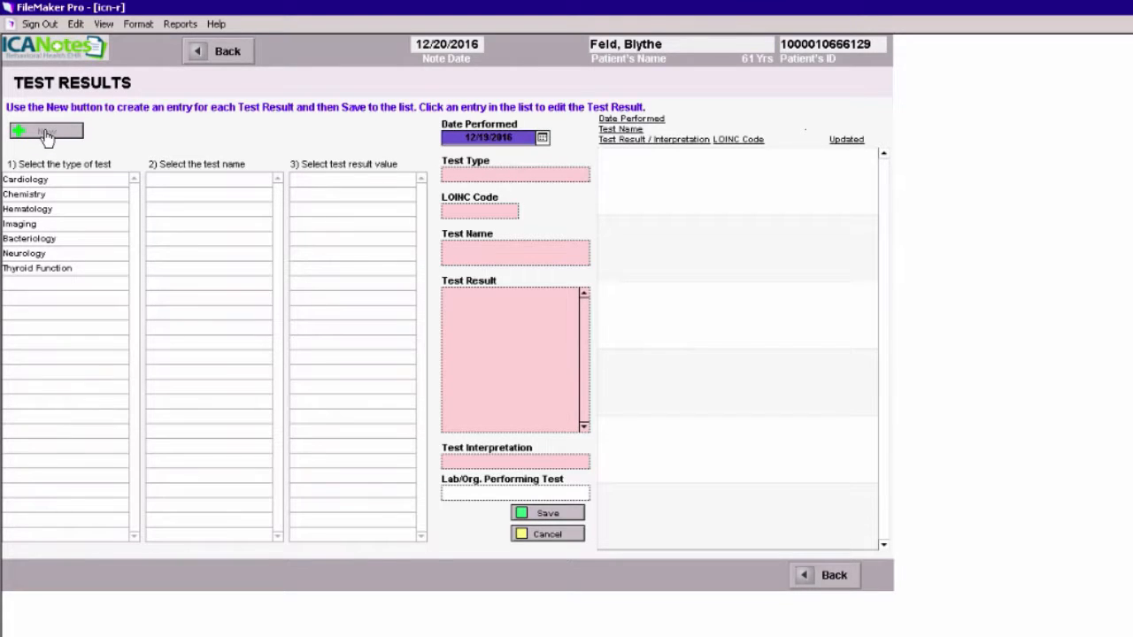
{"action": "left_click", "coordinate": [320, 135]}
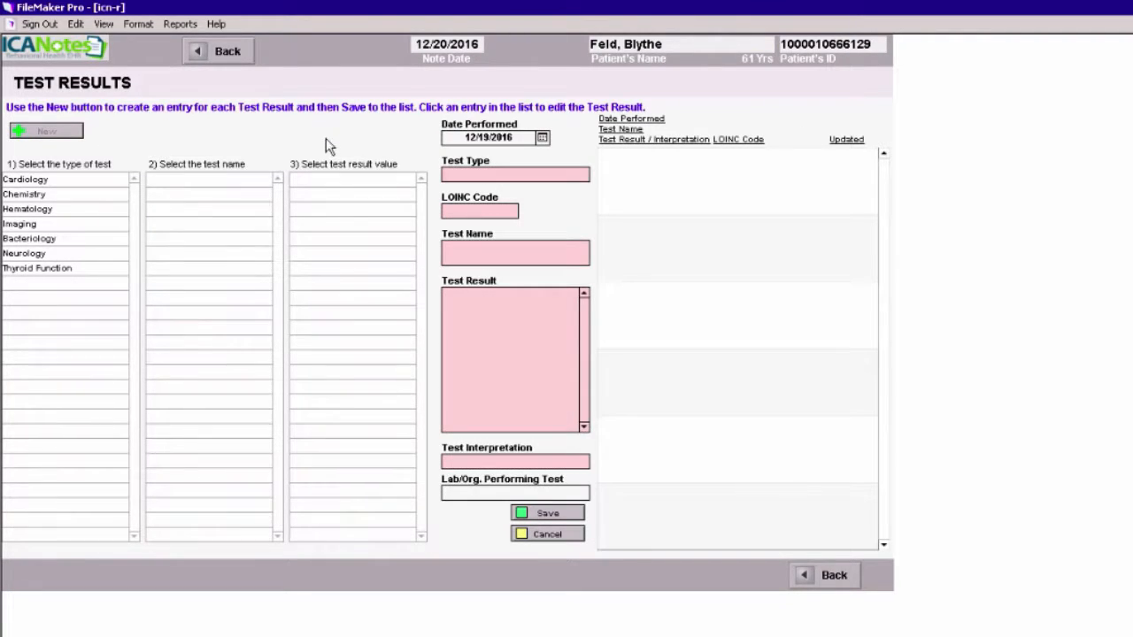
- Save a Chemistry result for Blood Alcohol Level with a value of .06-.09 % by Volume
{"action": "left_click", "coordinate": [34, 197]}
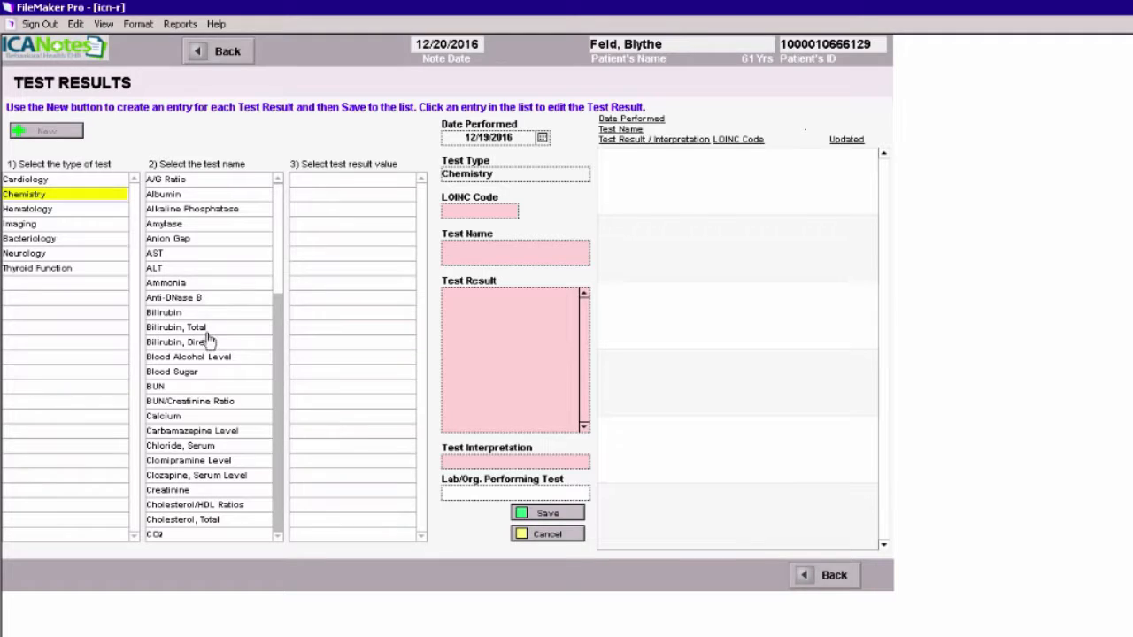
{"action": "left_click", "coordinate": [207, 365]}
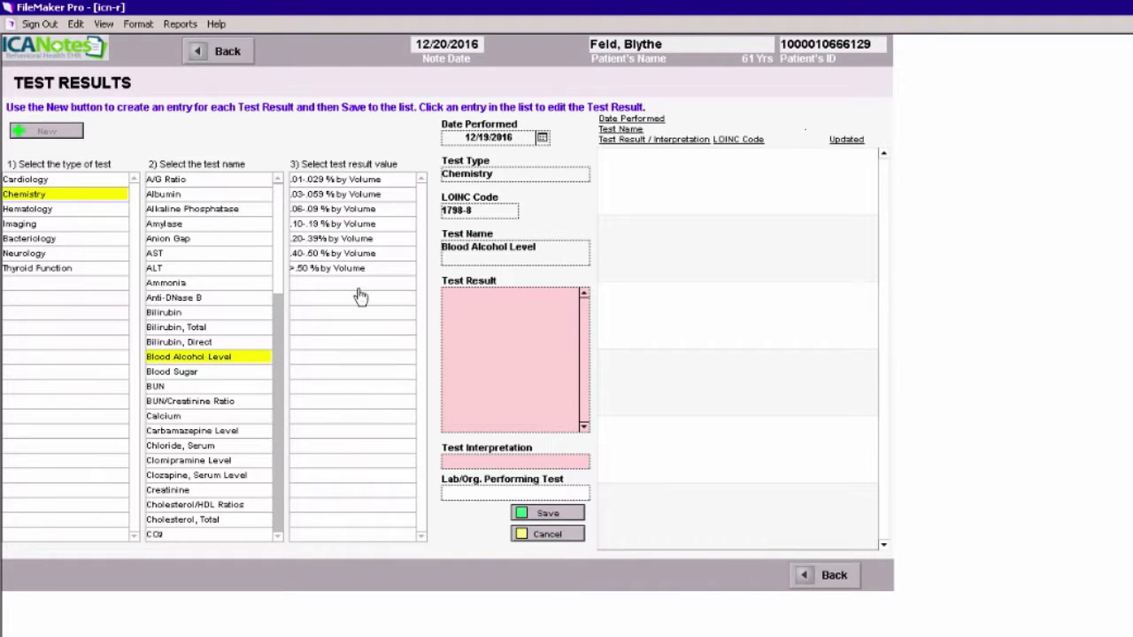
{"action": "left_click", "coordinate": [334, 212]}
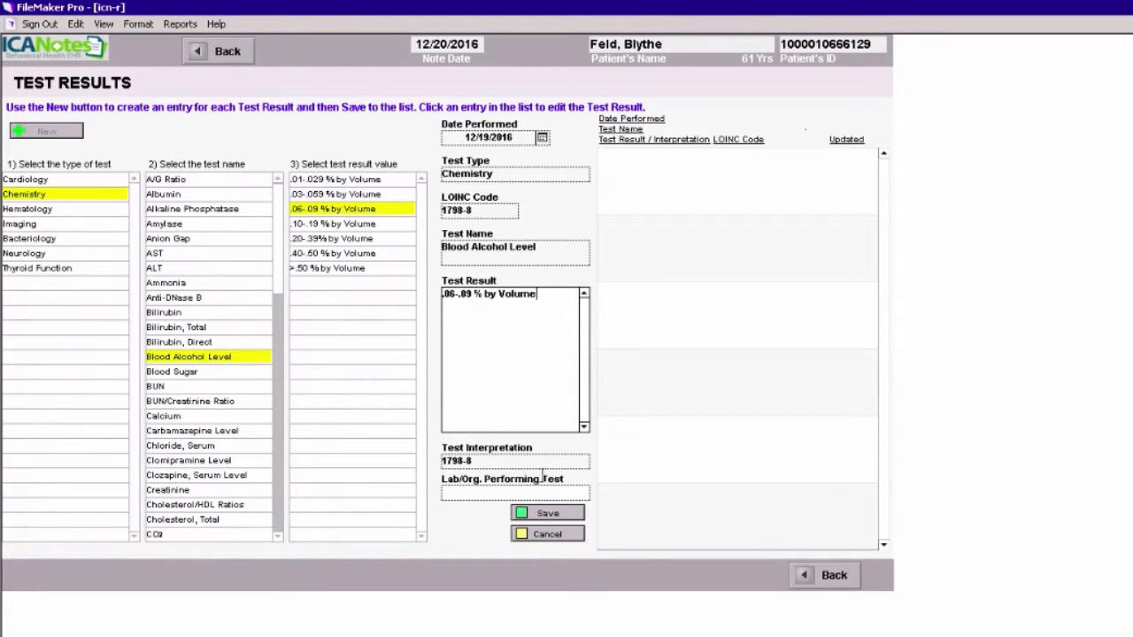
{"action": "left_click", "coordinate": [549, 515]}
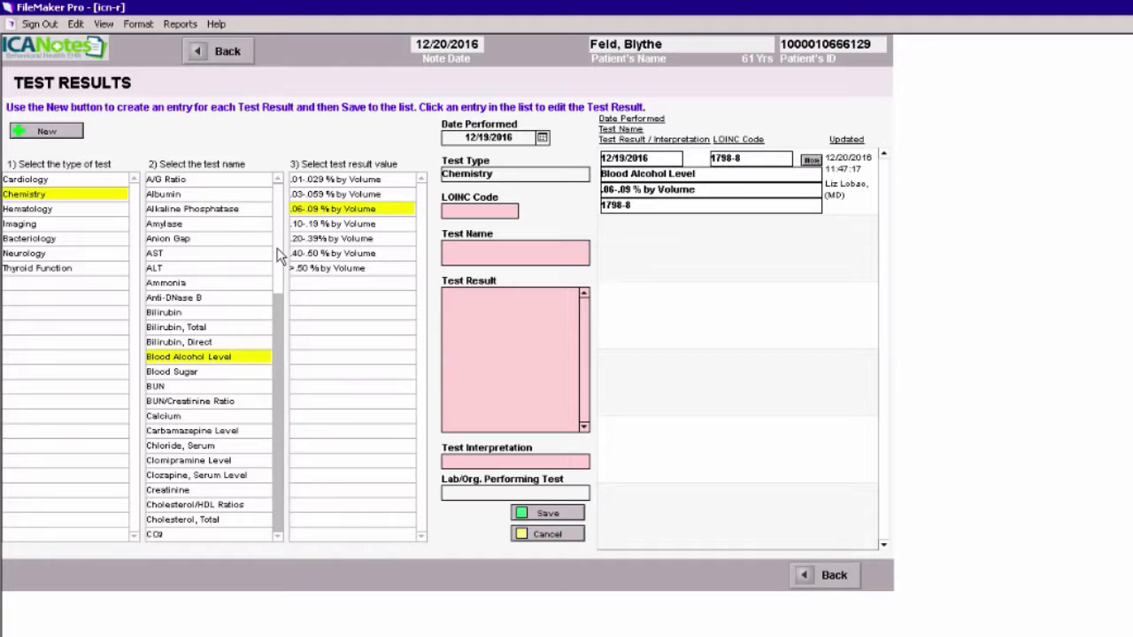
- Save a Chemistry result for Depakote with a value of 60 mcg/ml
{"action": "left_click_drag", "start_coordinate": [278, 255], "coordinate": [269, 306]}
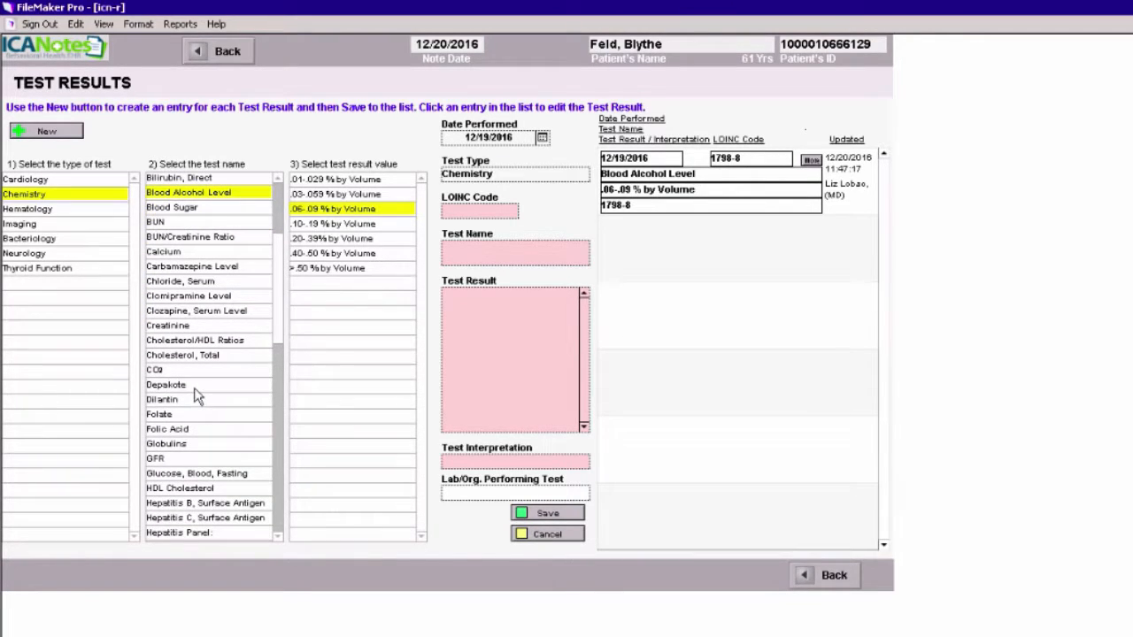
{"action": "left_click", "coordinate": [195, 388]}
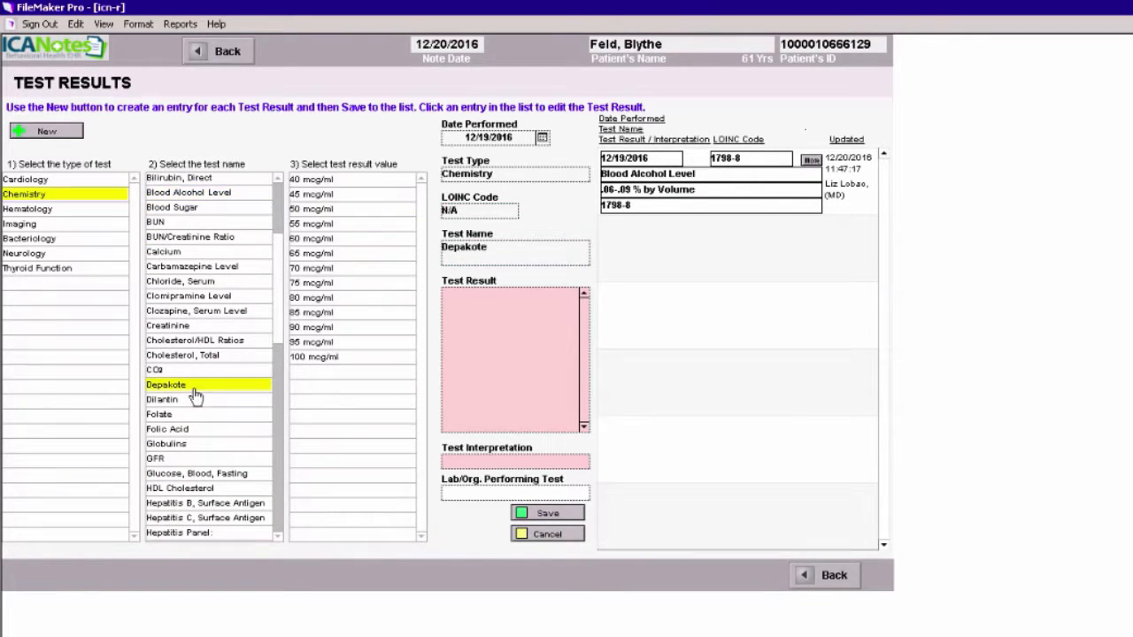
{"action": "left_click", "coordinate": [316, 238]}
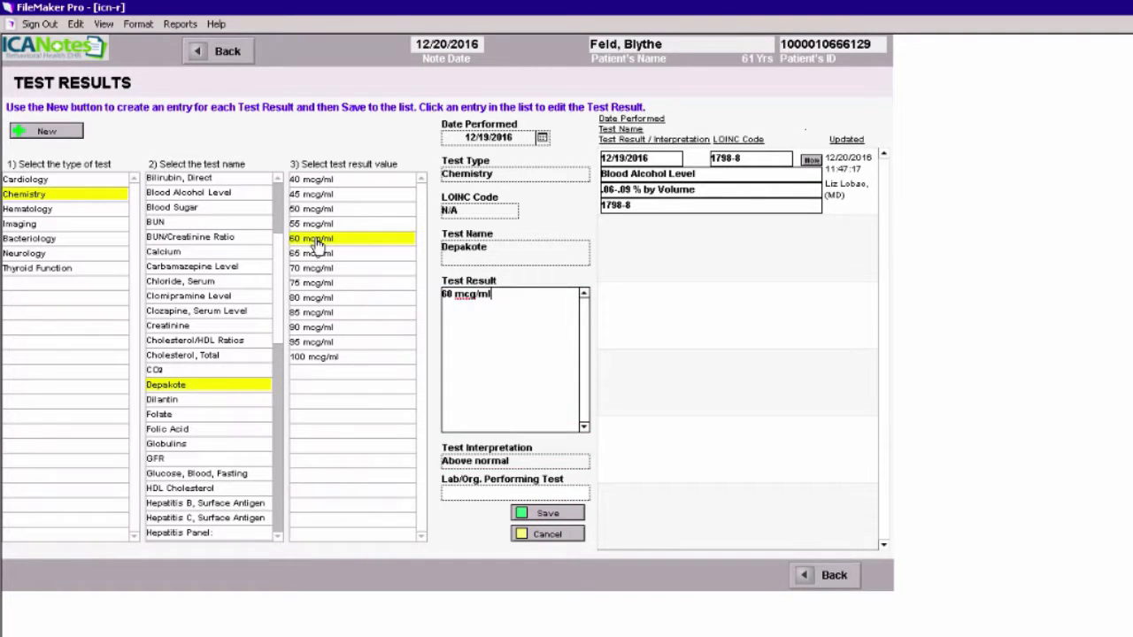
{"action": "left_click", "coordinate": [546, 514]}
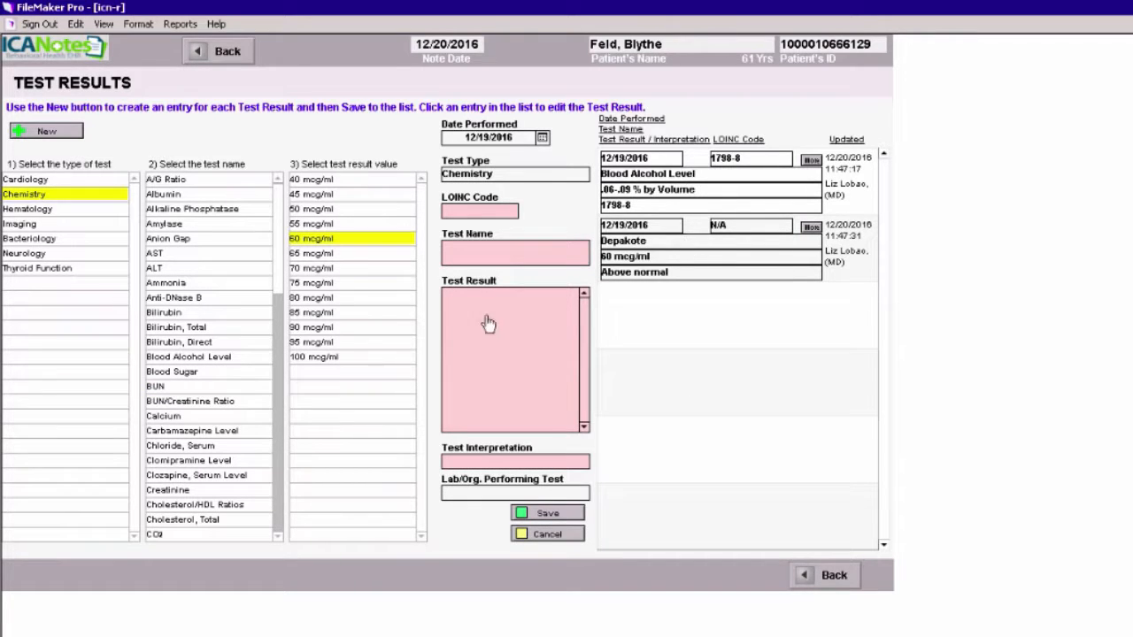
- Save a Chemistry result for TSH with a value of 7.0 u/ml
{"action": "scroll", "coordinate": [269, 330], "scroll_direction": "down", "scroll_amount": 3}
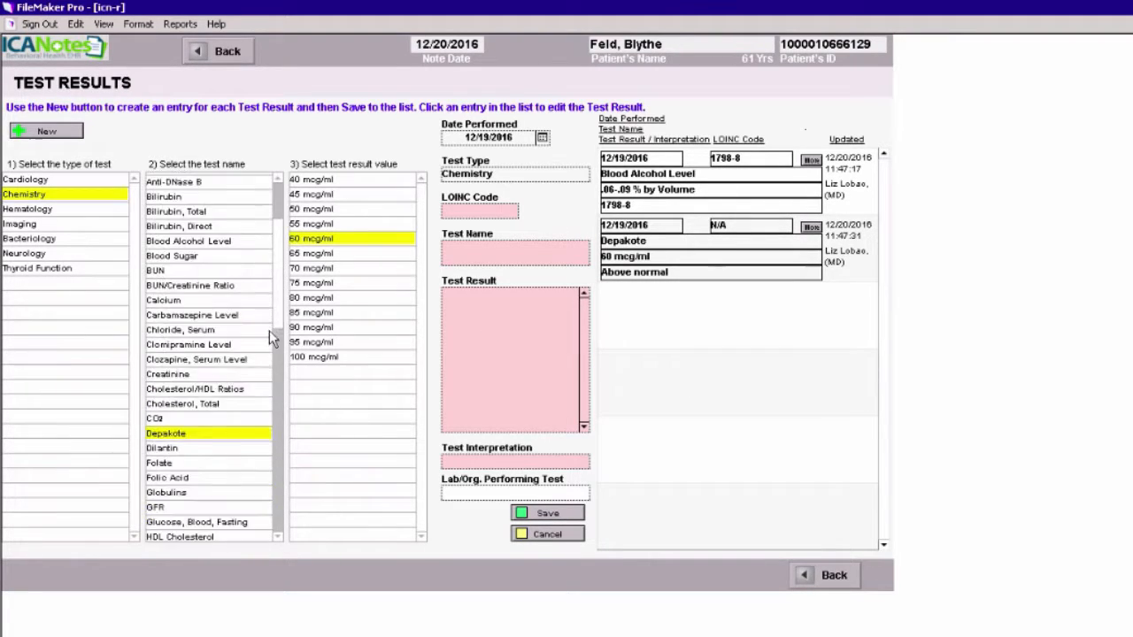
{"action": "scroll", "coordinate": [269, 330], "scroll_direction": "down", "scroll_amount": 15}
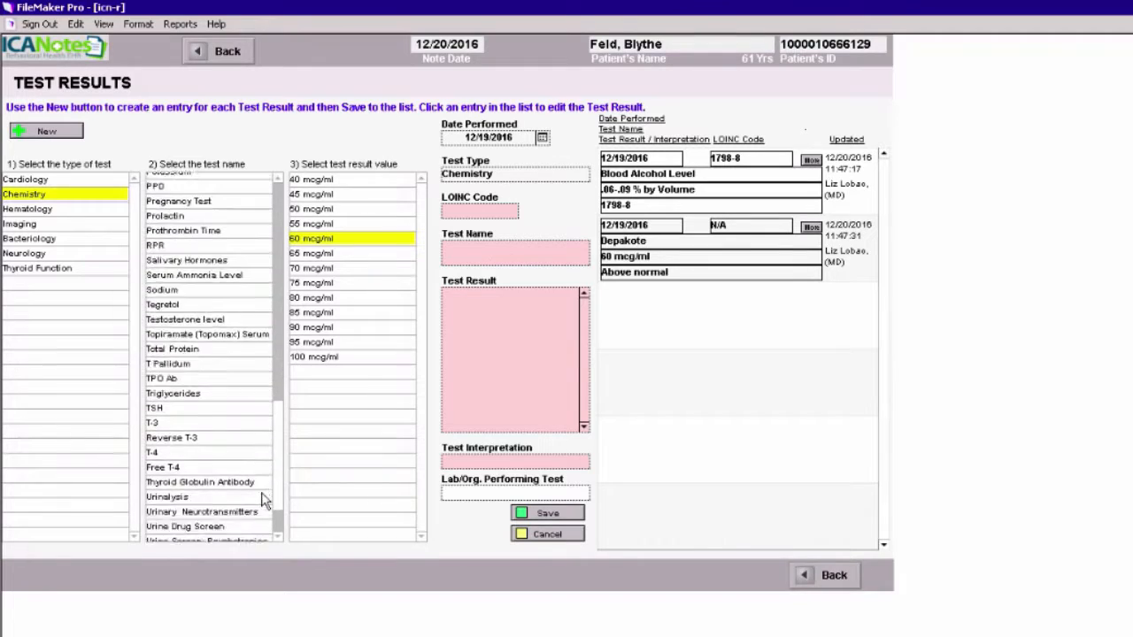
{"action": "scroll", "coordinate": [264, 501], "scroll_direction": "down", "scroll_amount": 2}
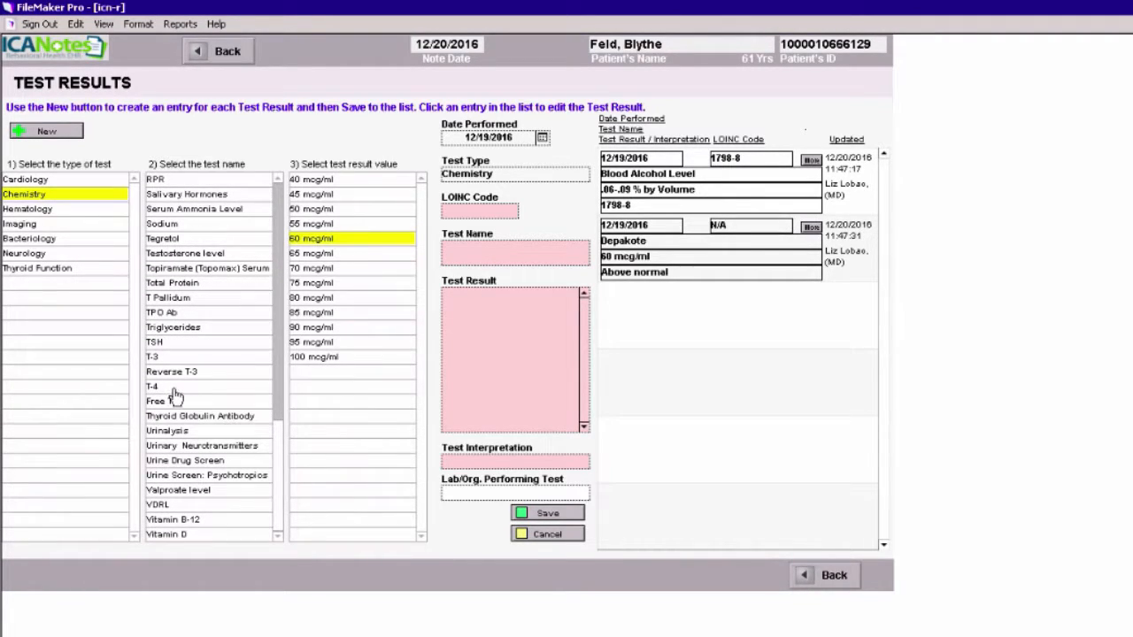
{"action": "left_click", "coordinate": [175, 344]}
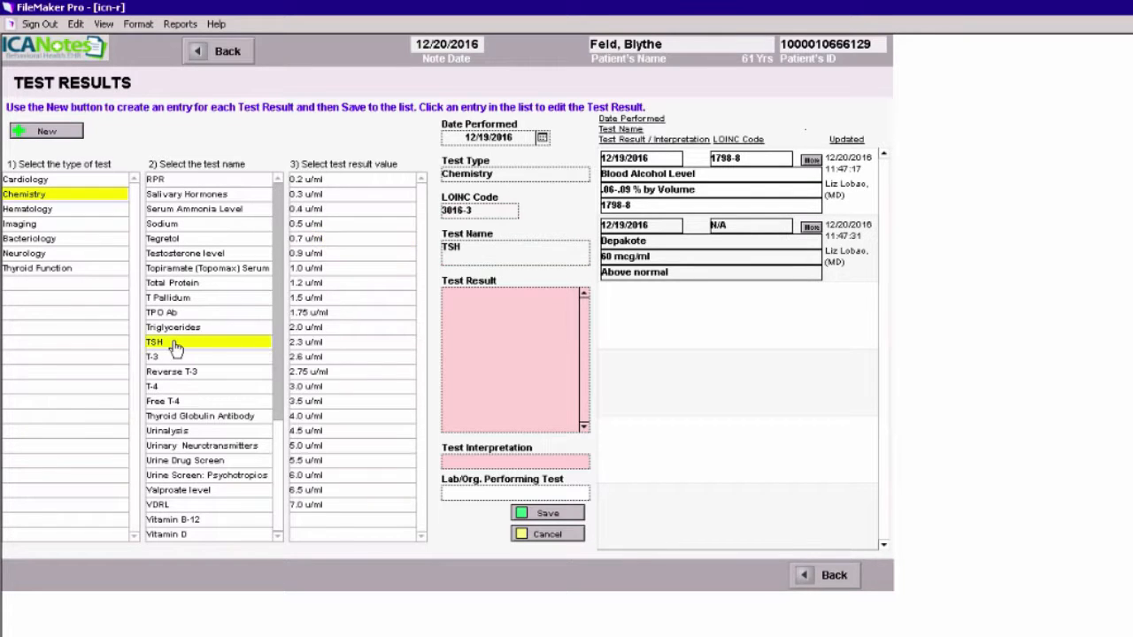
{"action": "left_click", "coordinate": [308, 507]}
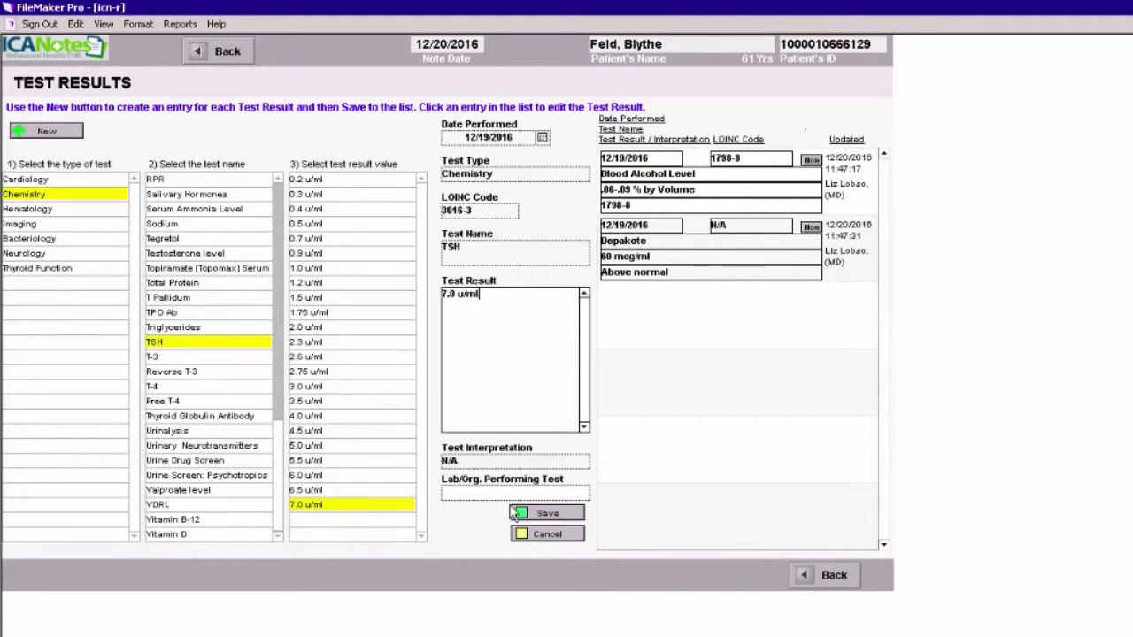
{"action": "left_click", "coordinate": [538, 516]}
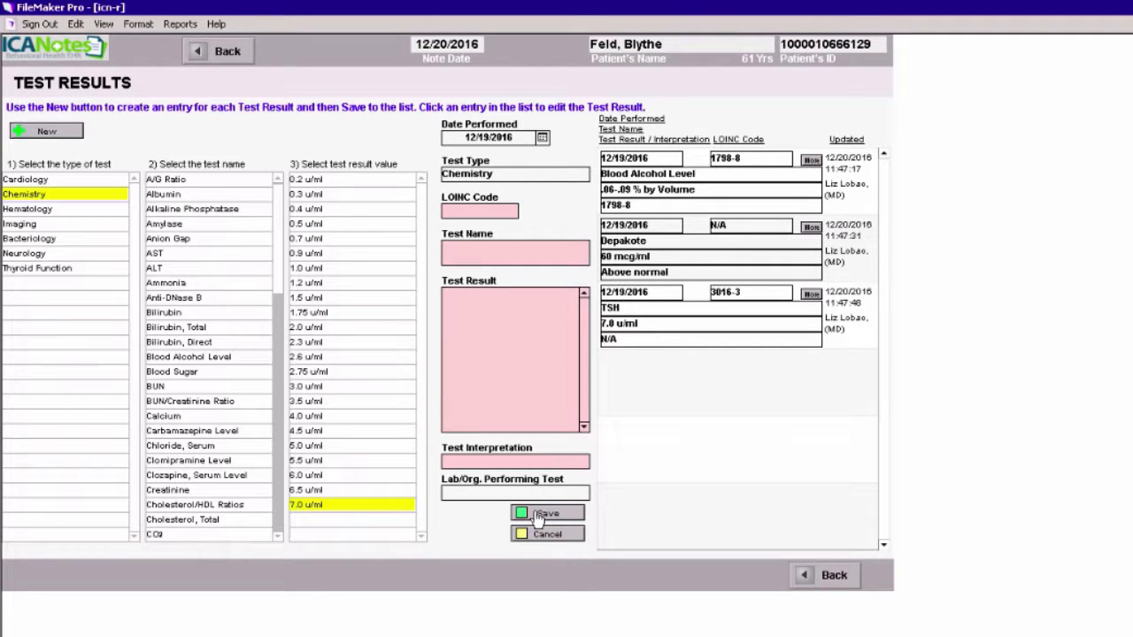
- Save a Hematology result for Platelet Count of 120,000 / uL, with the extra result text "Add more details."
{"action": "left_click", "coordinate": [39, 212]}
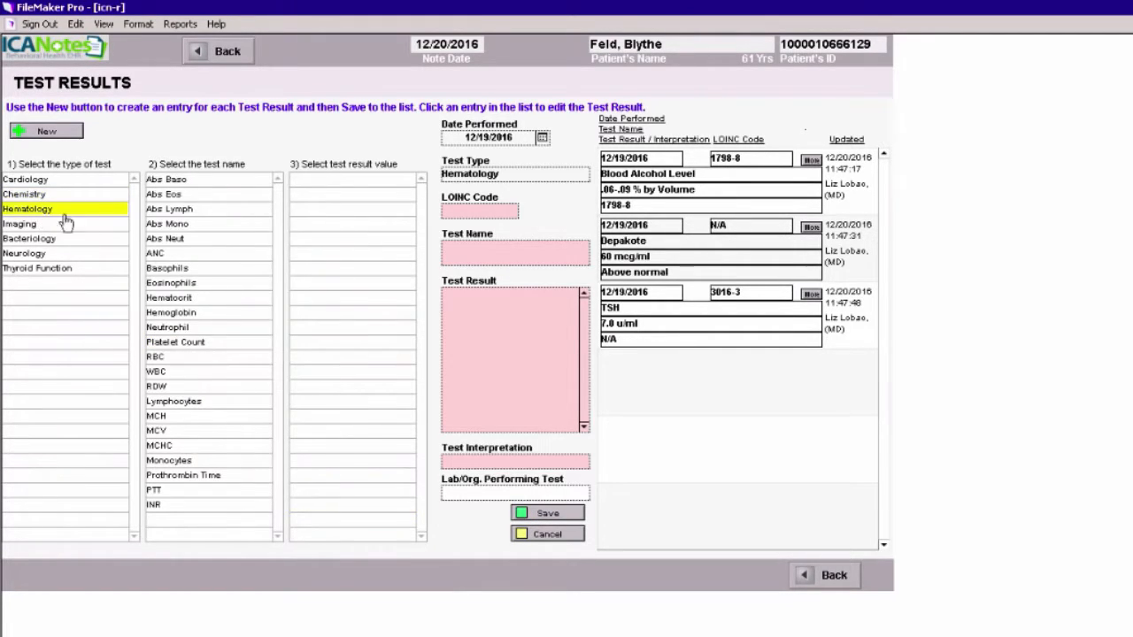
{"action": "left_click", "coordinate": [173, 343]}
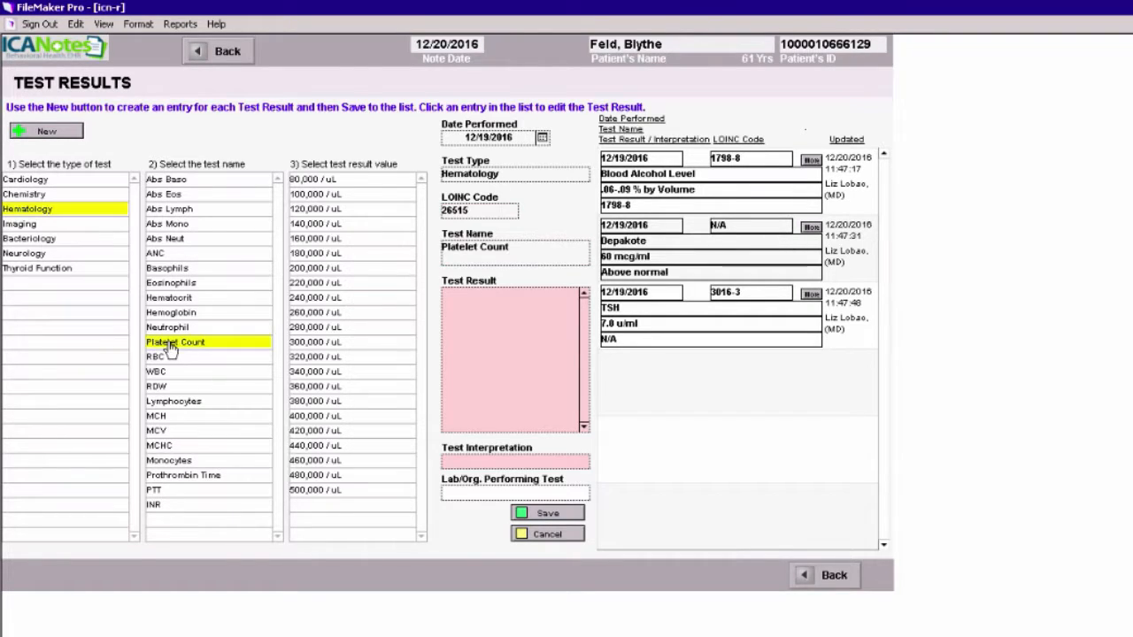
{"action": "left_click", "coordinate": [329, 211]}
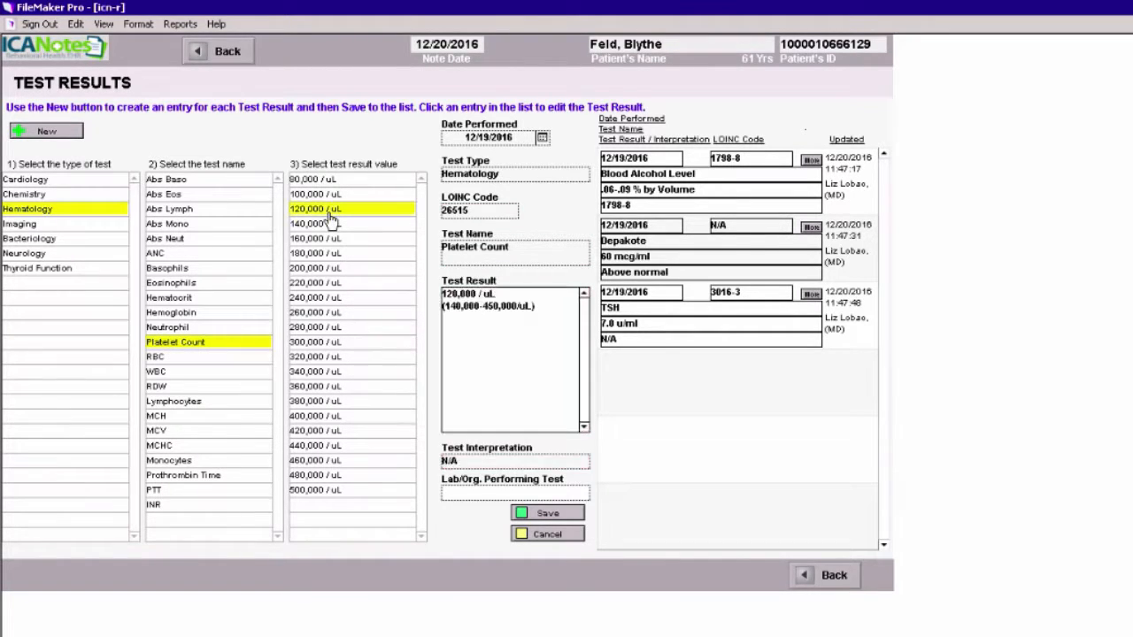
{"action": "left_click", "coordinate": [544, 320]}
{"action": "type", "text": "Add more details."}
{"action": "left_click", "coordinate": [550, 515]}
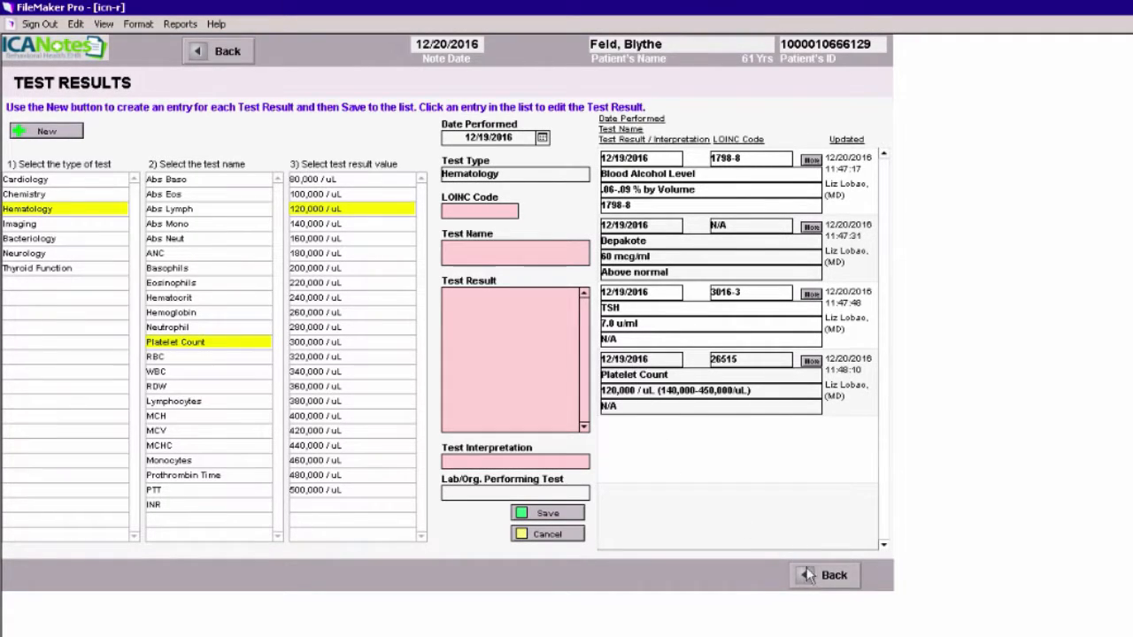
- Return to the progress note and delete the "Add more details. (N/A)" line beneath the platelet count
{"action": "left_click", "coordinate": [834, 577]}
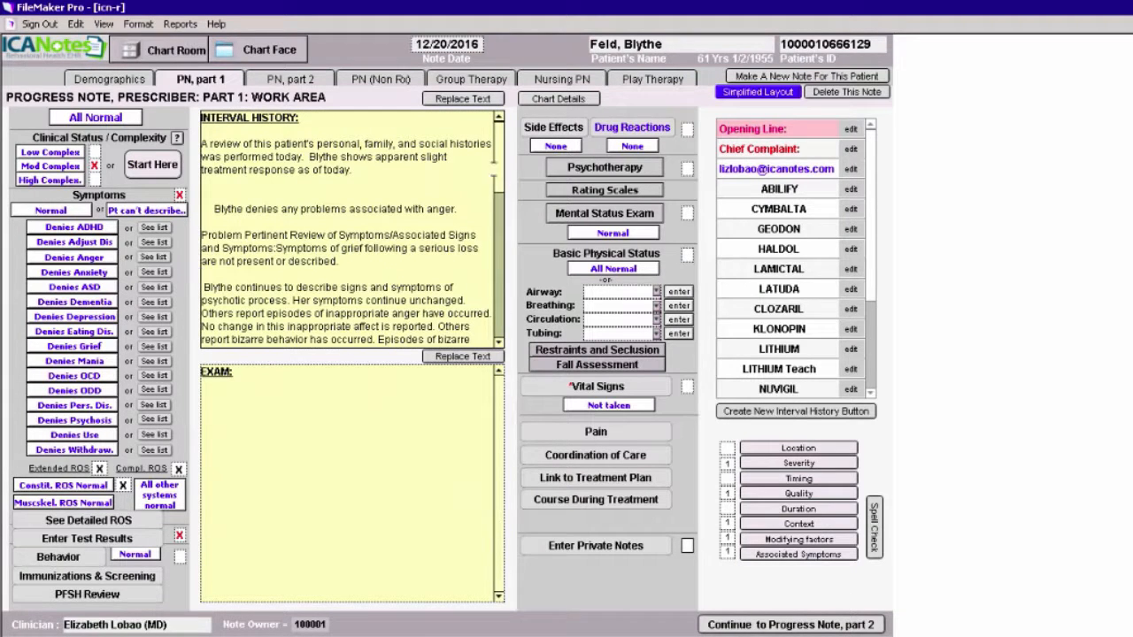
{"action": "left_click_drag", "start_coordinate": [500, 168], "coordinate": [473, 388]}
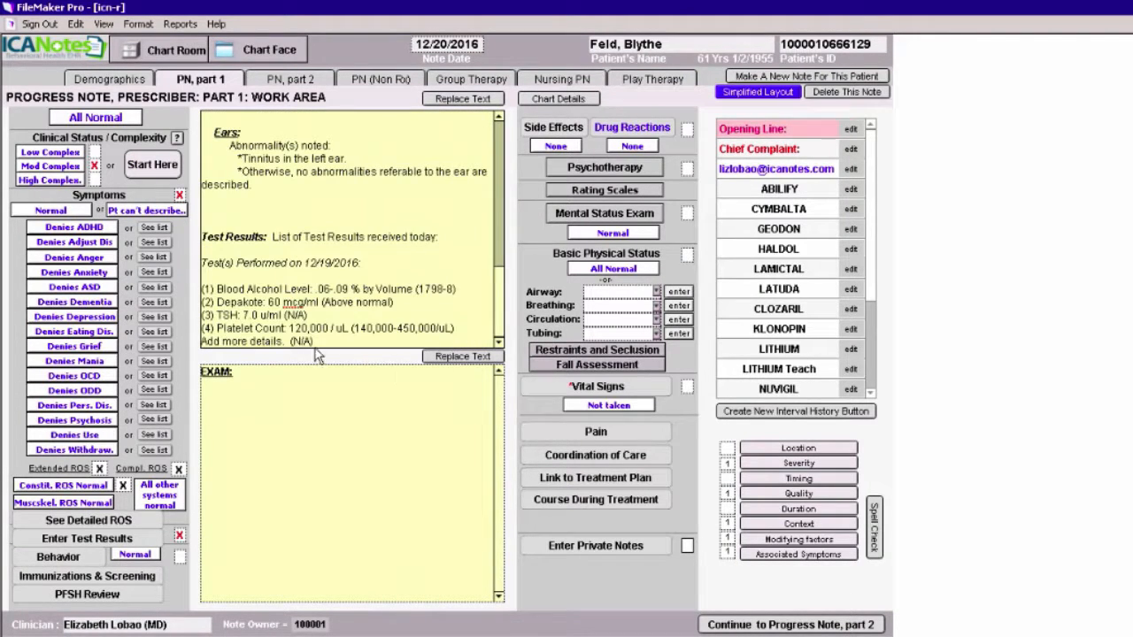
{"action": "left_click_drag", "start_coordinate": [282, 342], "coordinate": [195, 342]}
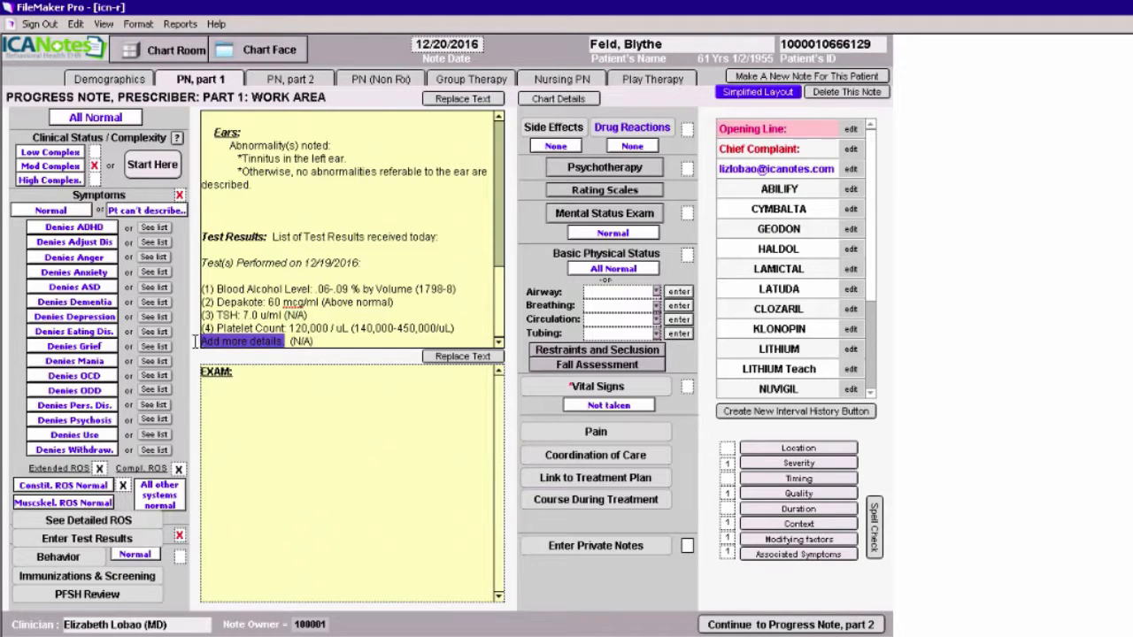
{"action": "left_click", "coordinate": [317, 341]}
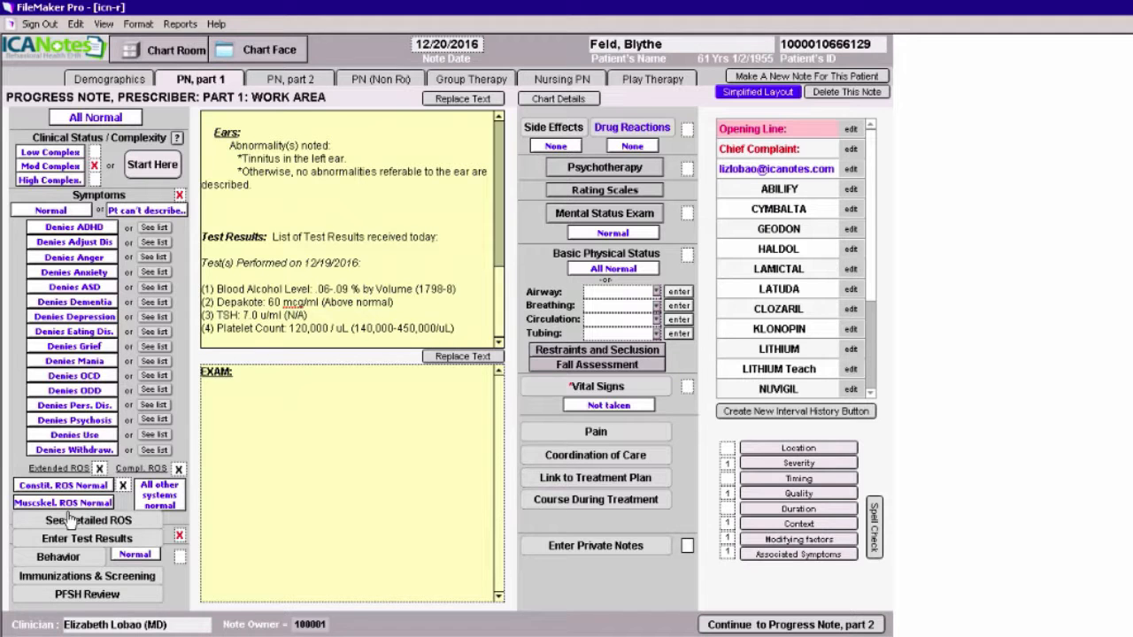
- Document irregular medication compliance and partly controlled impulses in the inpatient behavior section, and return to the note
{"action": "left_click", "coordinate": [82, 560]}
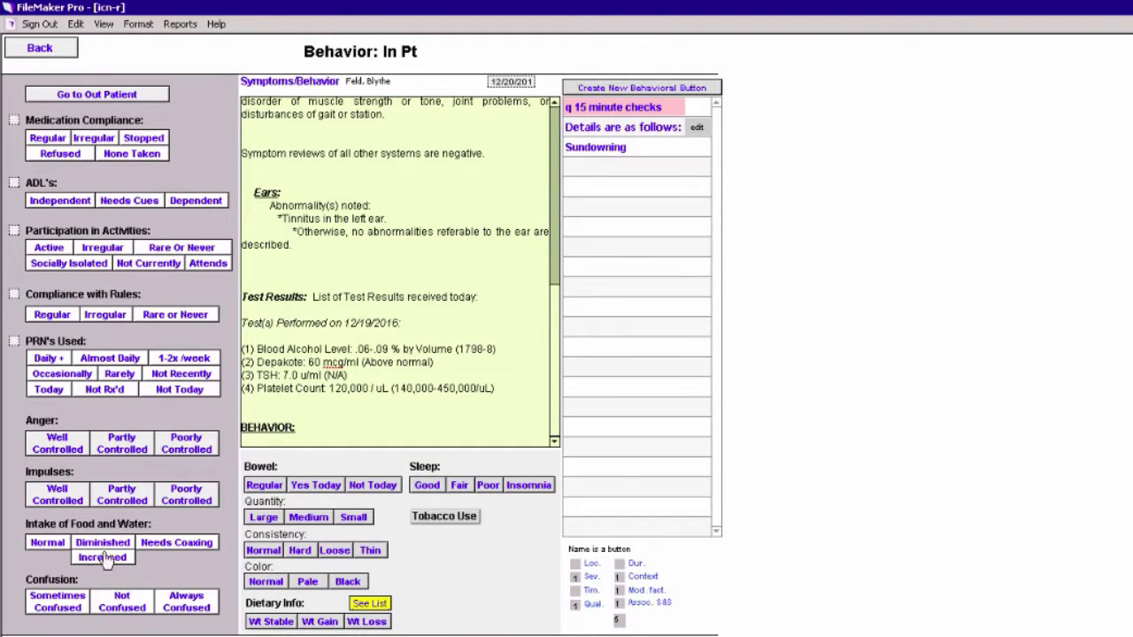
{"action": "left_click", "coordinate": [94, 139]}
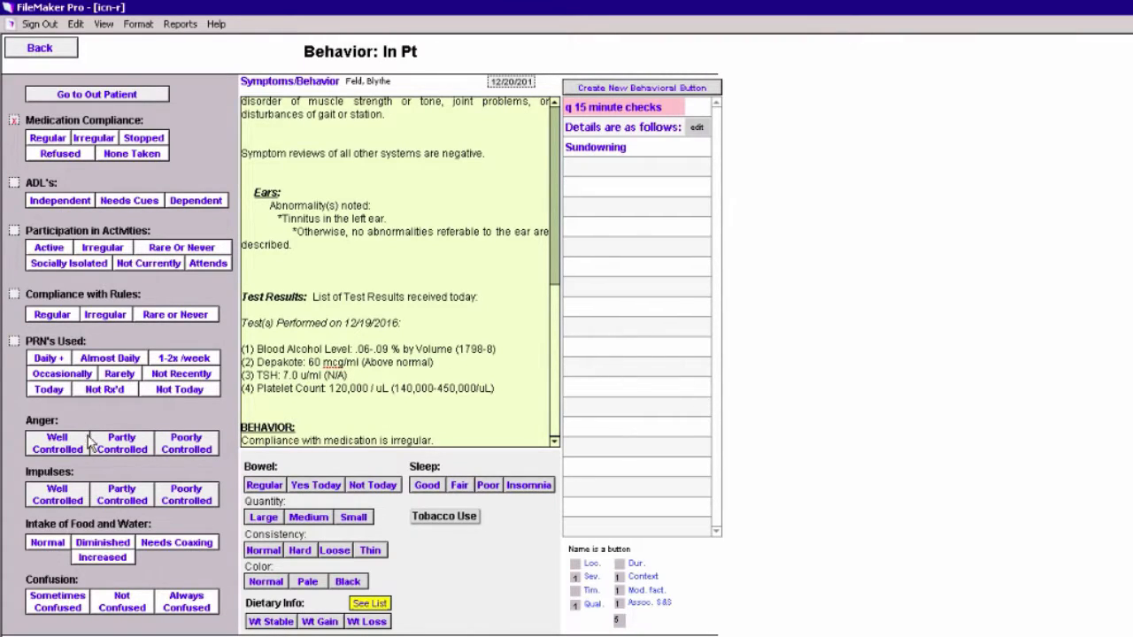
{"action": "left_click", "coordinate": [125, 495]}
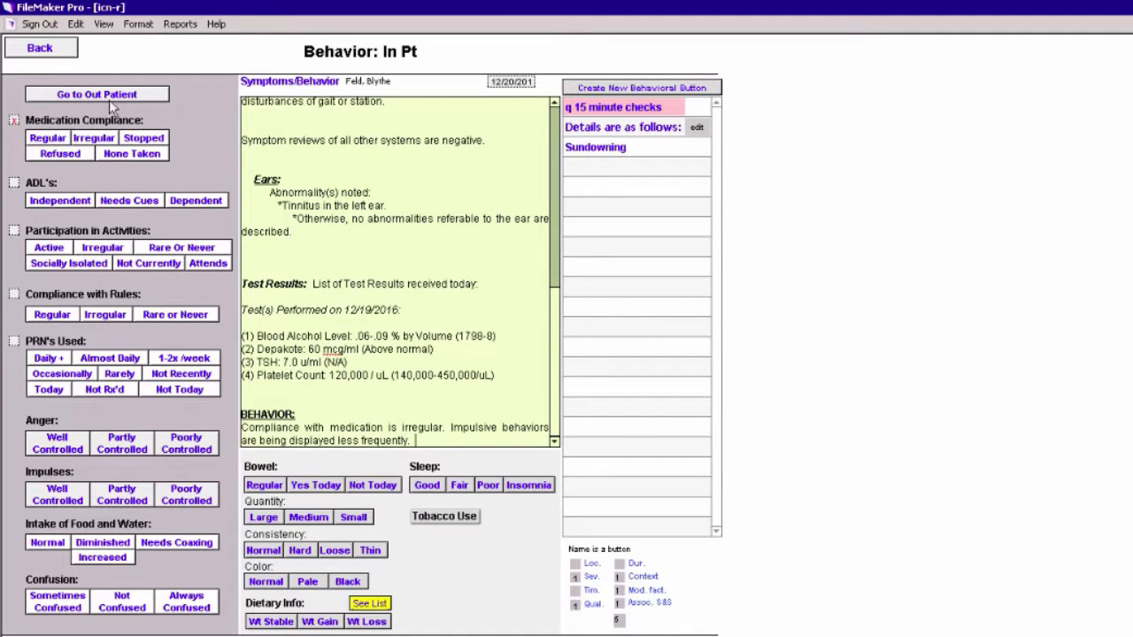
{"action": "left_click", "coordinate": [57, 53]}
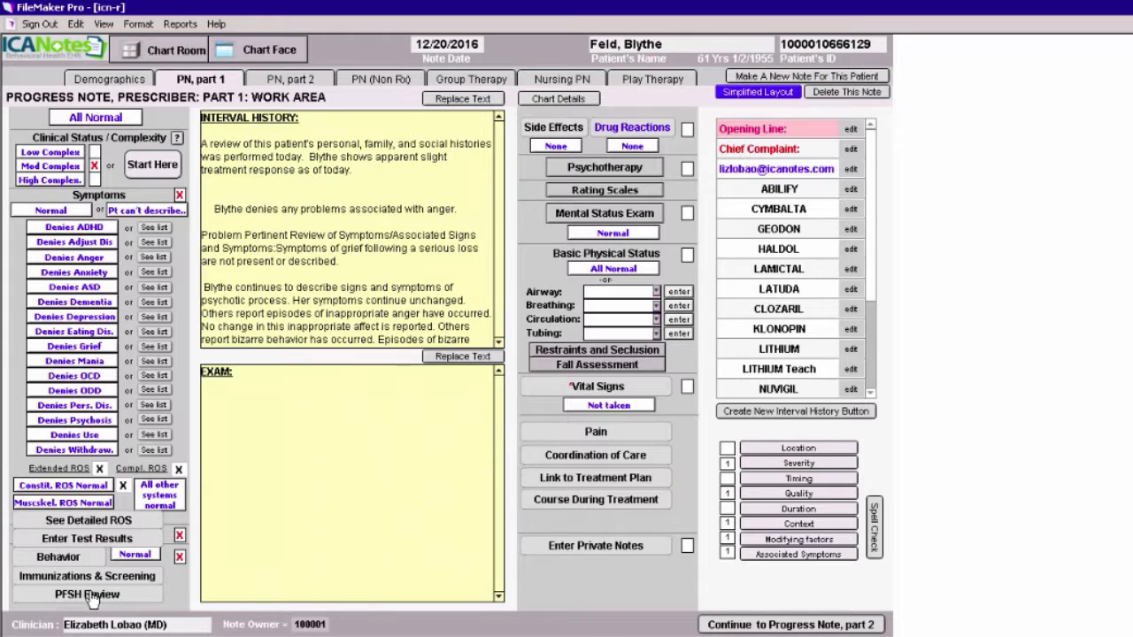
- Start a new adverse drug reaction entry for Penicillin with a reaction date of 12/20/2014
{"action": "left_click", "coordinate": [632, 133]}
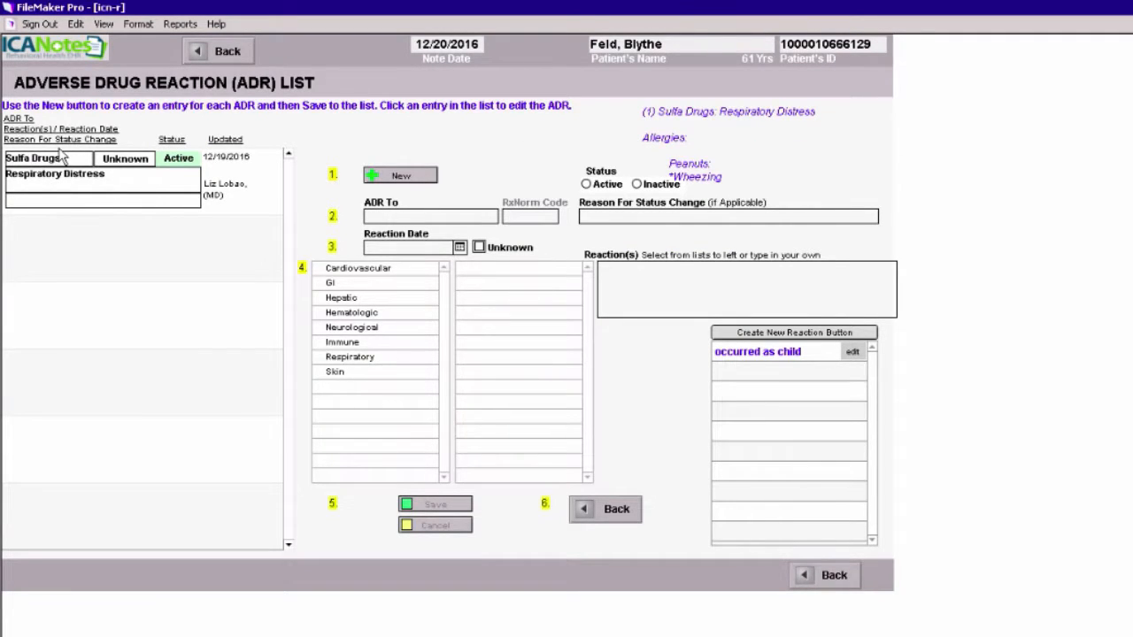
{"action": "left_click", "coordinate": [400, 176]}
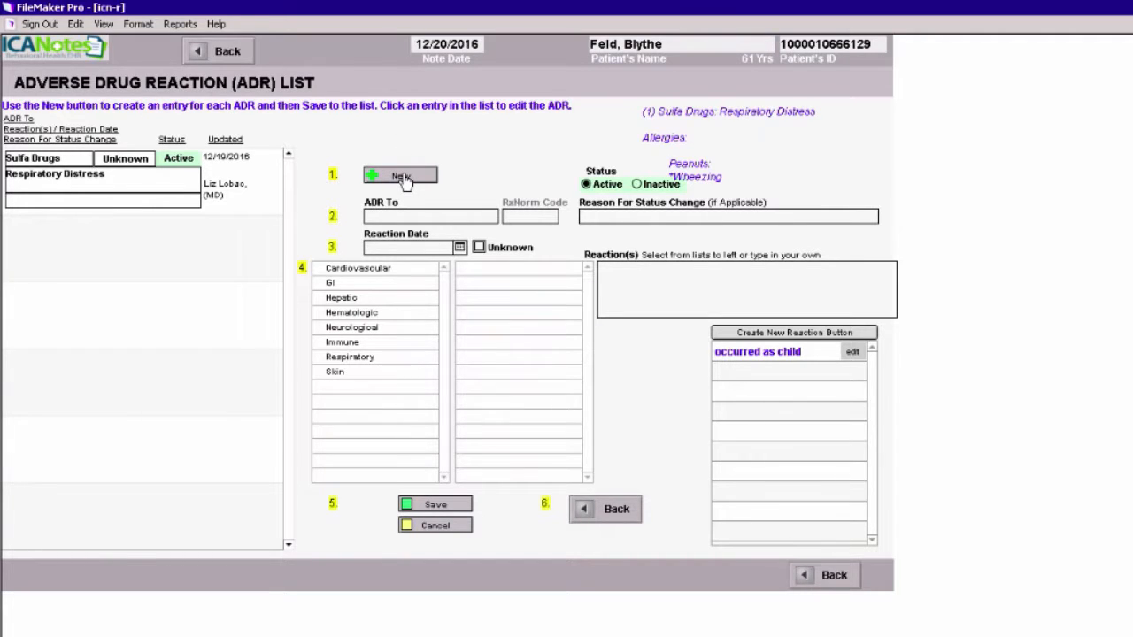
{"action": "left_click", "coordinate": [433, 220]}
{"action": "left_click_drag", "start_coordinate": [508, 299], "coordinate": [507, 371]}
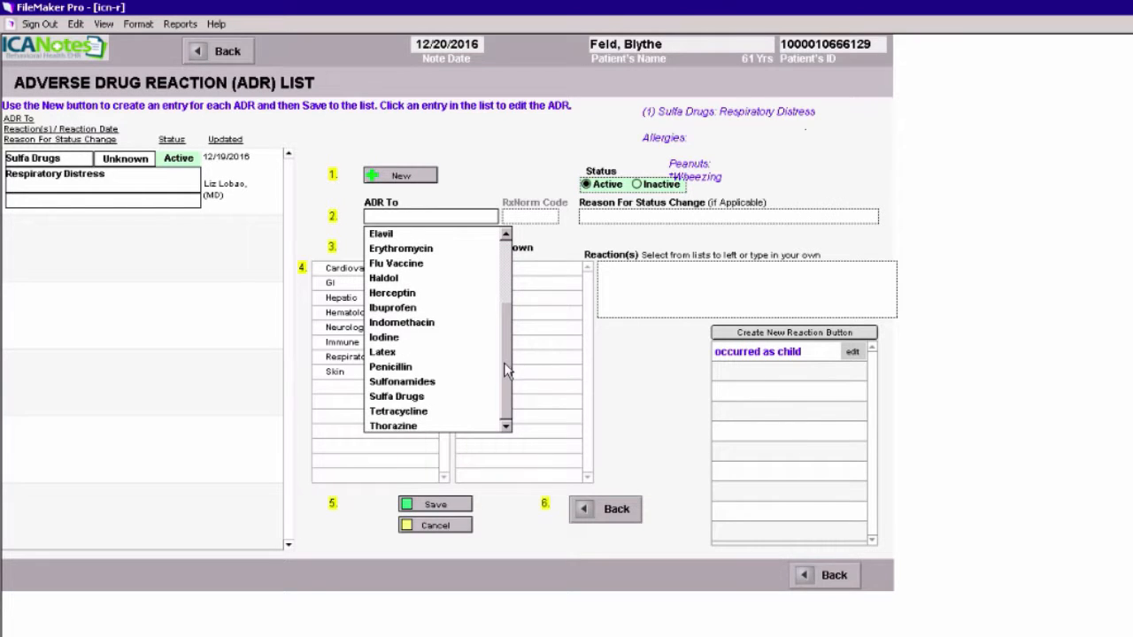
{"action": "left_click", "coordinate": [407, 367]}
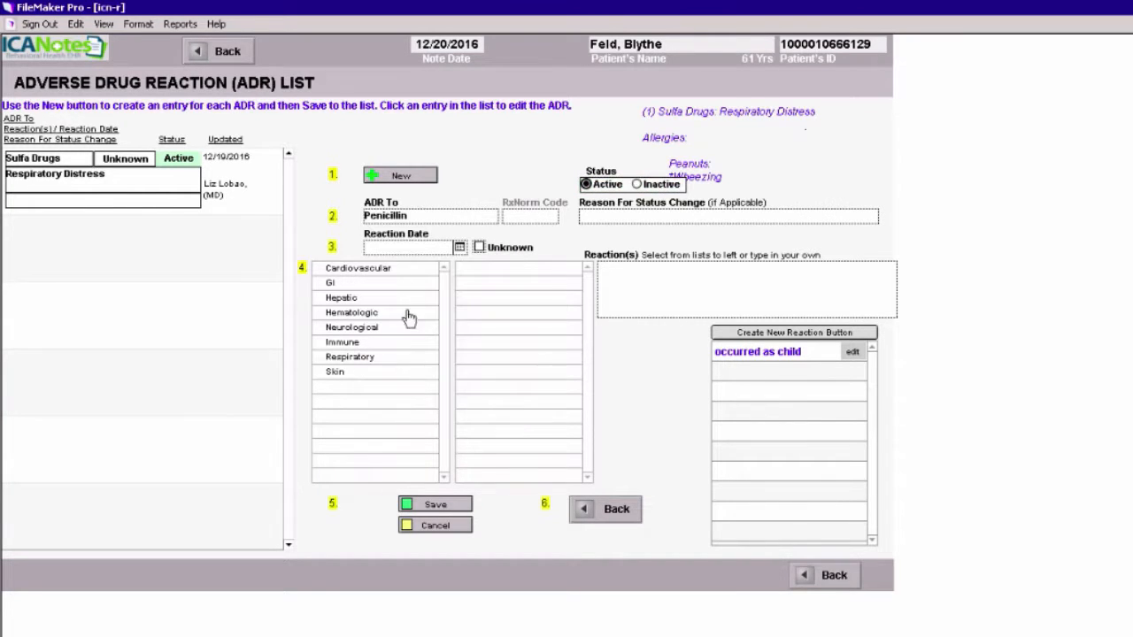
{"action": "left_click", "coordinate": [460, 247]}
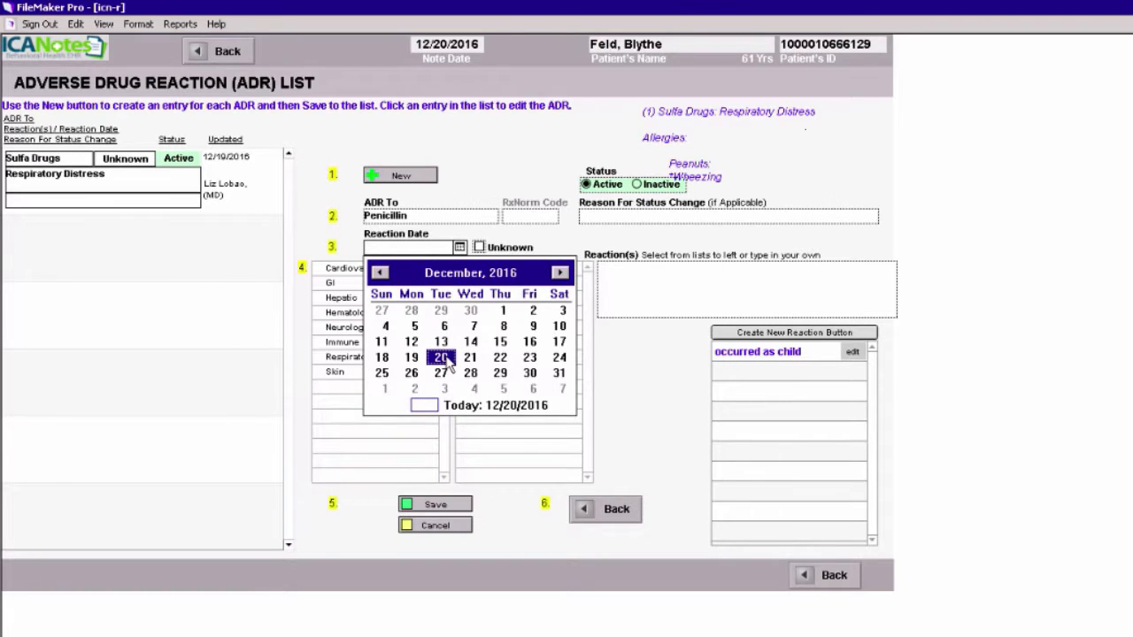
{"action": "left_click", "coordinate": [445, 358]}
{"action": "left_click", "coordinate": [422, 251]}
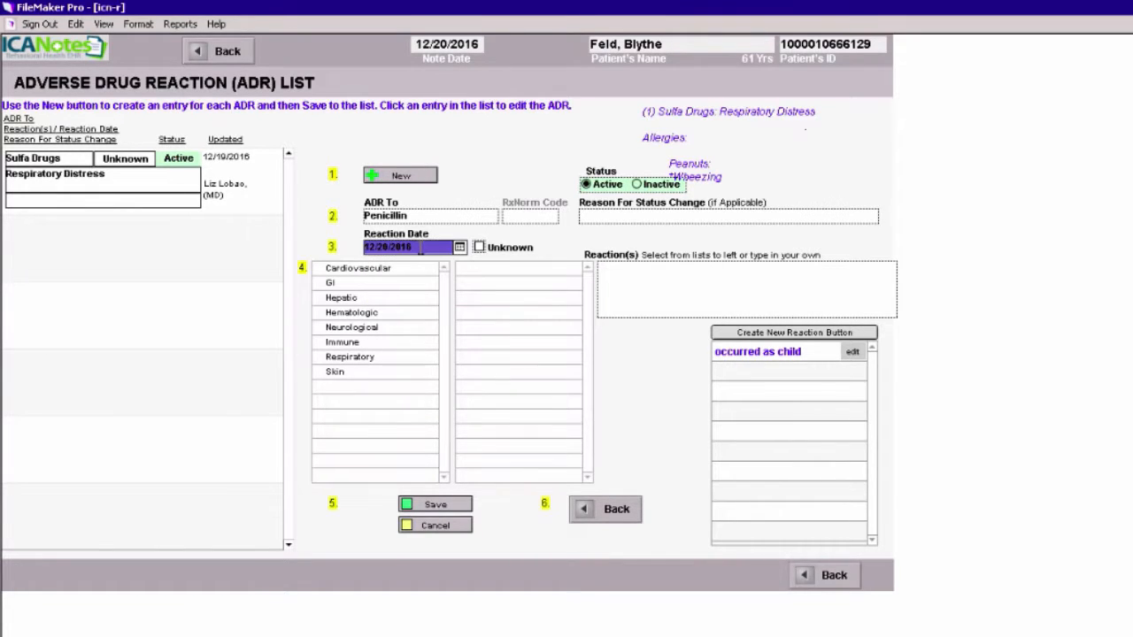
{"action": "left_click", "coordinate": [421, 251]}
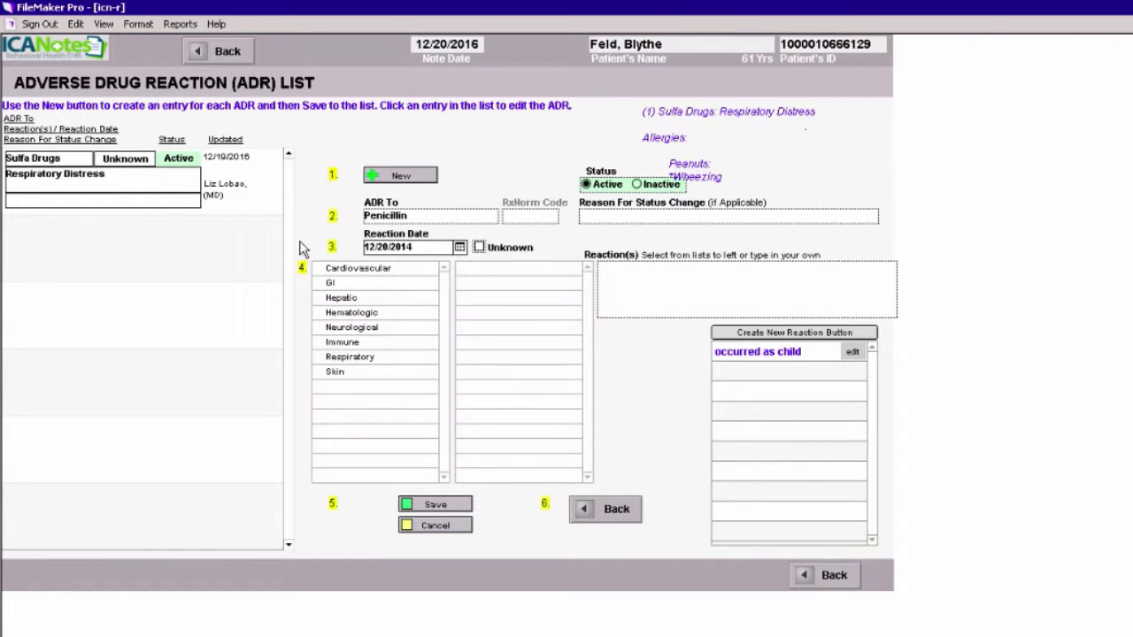
- Save the Penicillin entry with the skin reactions Urticaria and Wheals, and return to the note, adding a blank line after the reactions list
{"action": "left_click", "coordinate": [350, 373]}
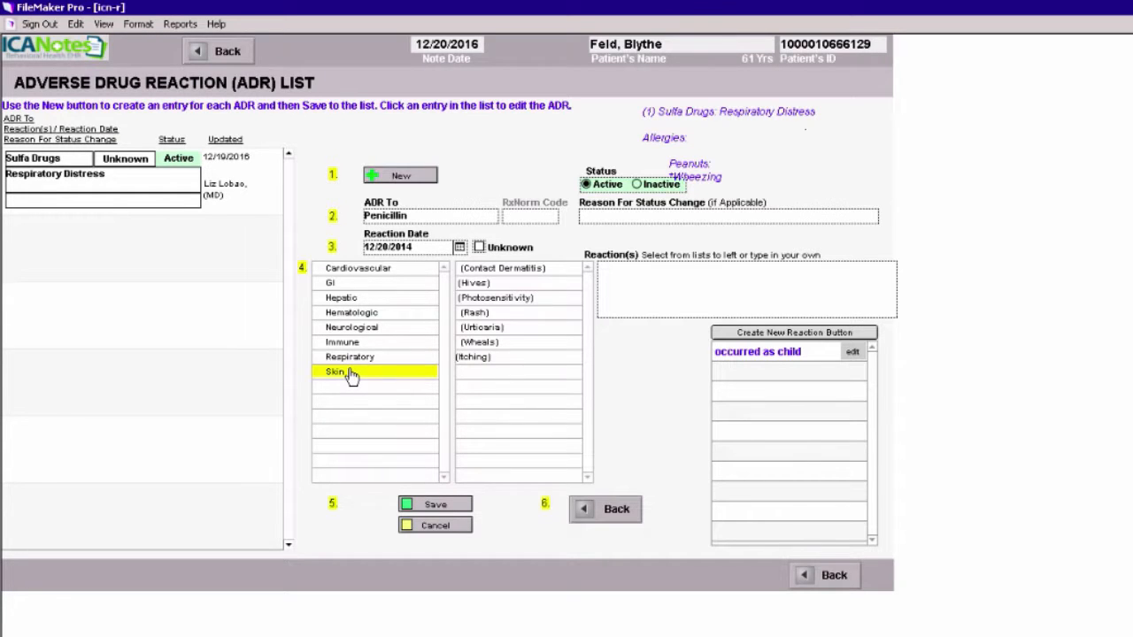
{"action": "left_click", "coordinate": [496, 329]}
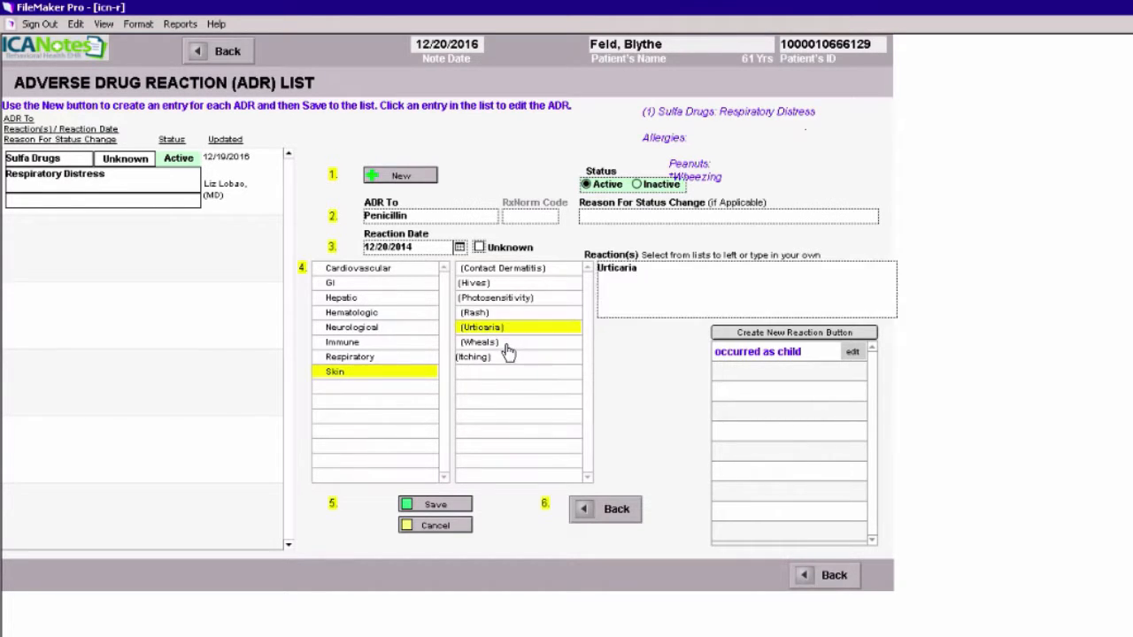
{"action": "left_click", "coordinate": [510, 347]}
{"action": "left_click", "coordinate": [436, 507]}
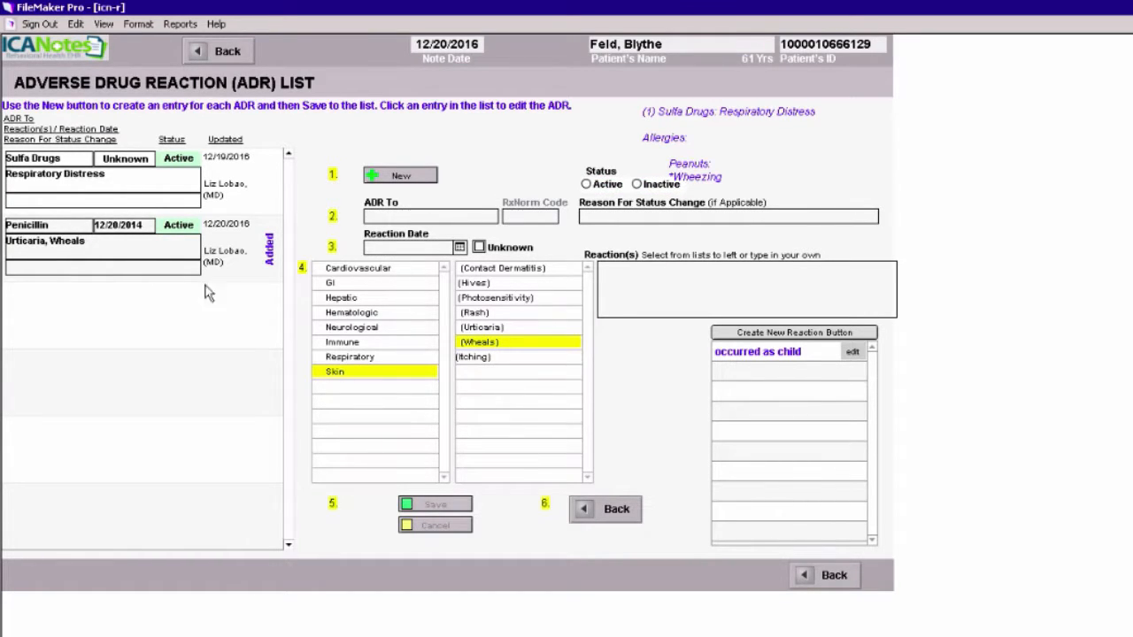
{"action": "left_click", "coordinate": [617, 510]}
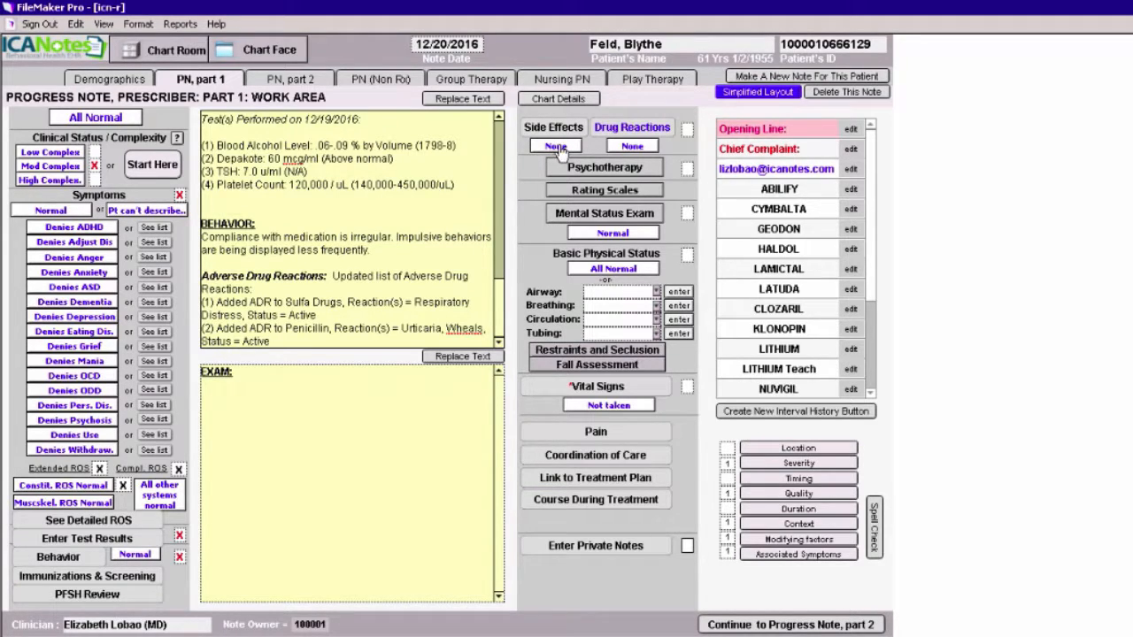
{"action": "key", "text": "Return"}
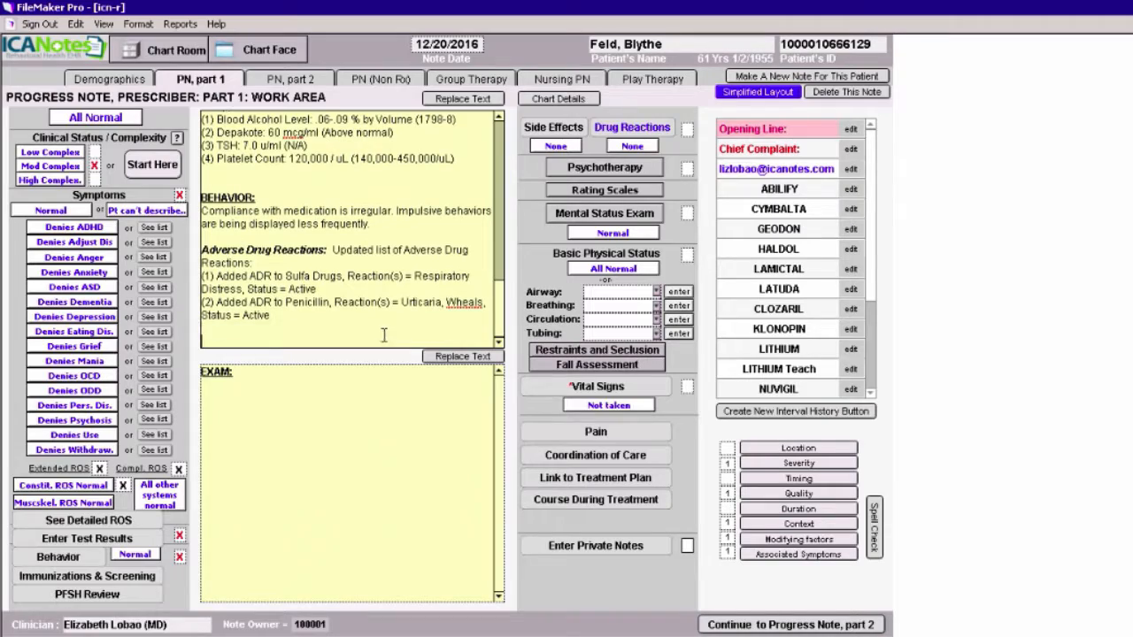
- Document dry mouth as a probable medication side effect with no other side effects, and return to the note to review the text
{"action": "left_click", "coordinate": [555, 128]}
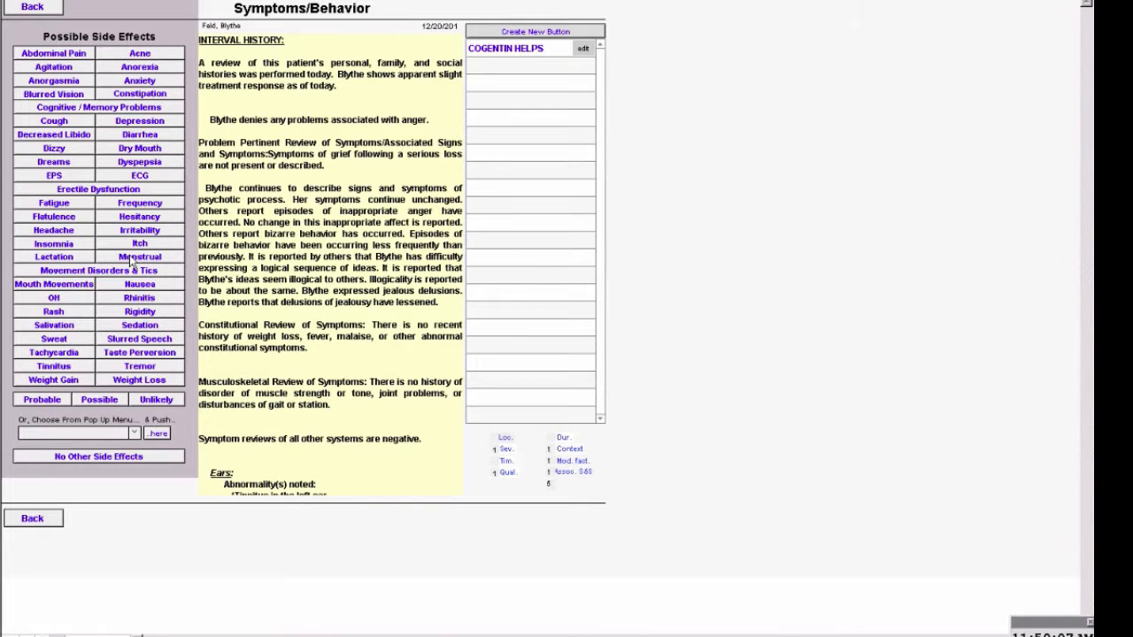
{"action": "left_click", "coordinate": [144, 150]}
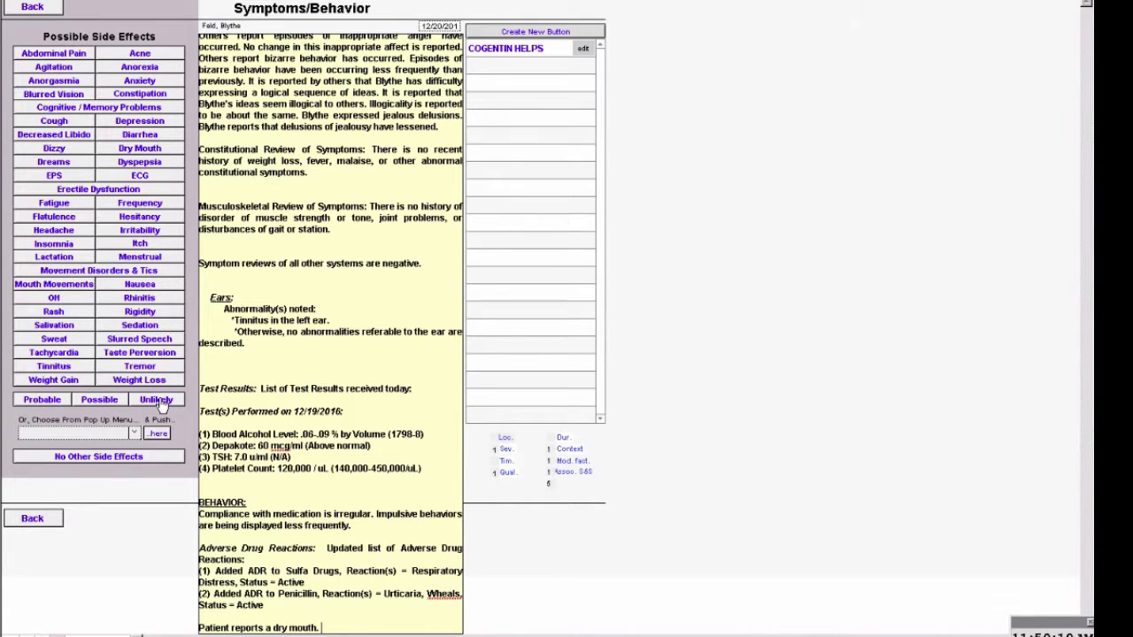
{"action": "left_click", "coordinate": [42, 400]}
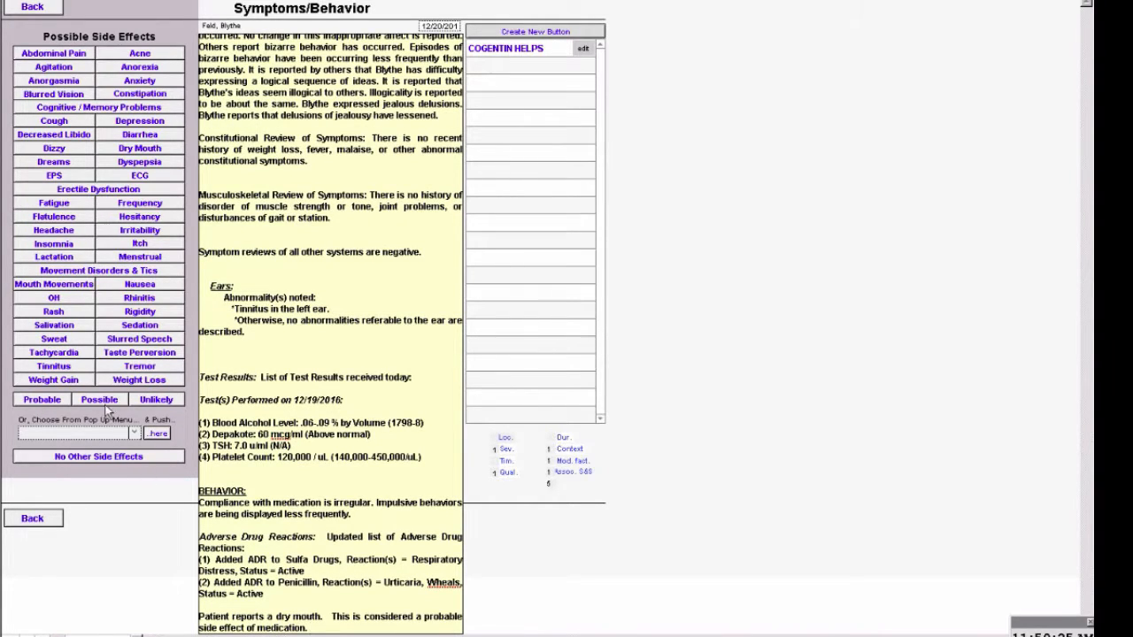
{"action": "left_click", "coordinate": [102, 462]}
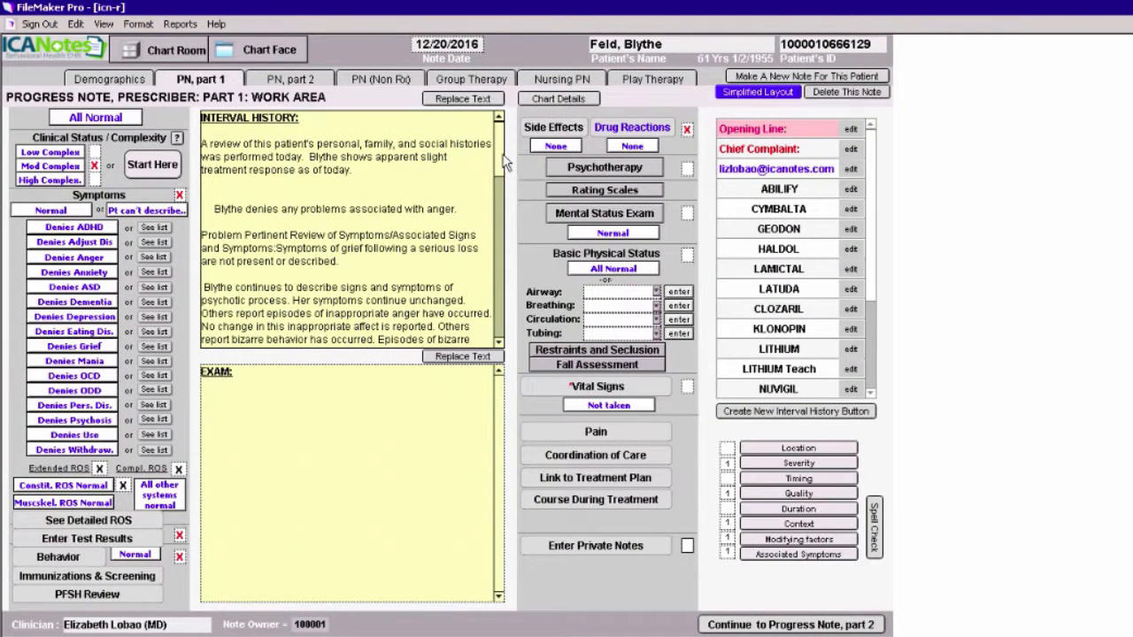
{"action": "left_click_drag", "start_coordinate": [502, 160], "coordinate": [498, 344]}
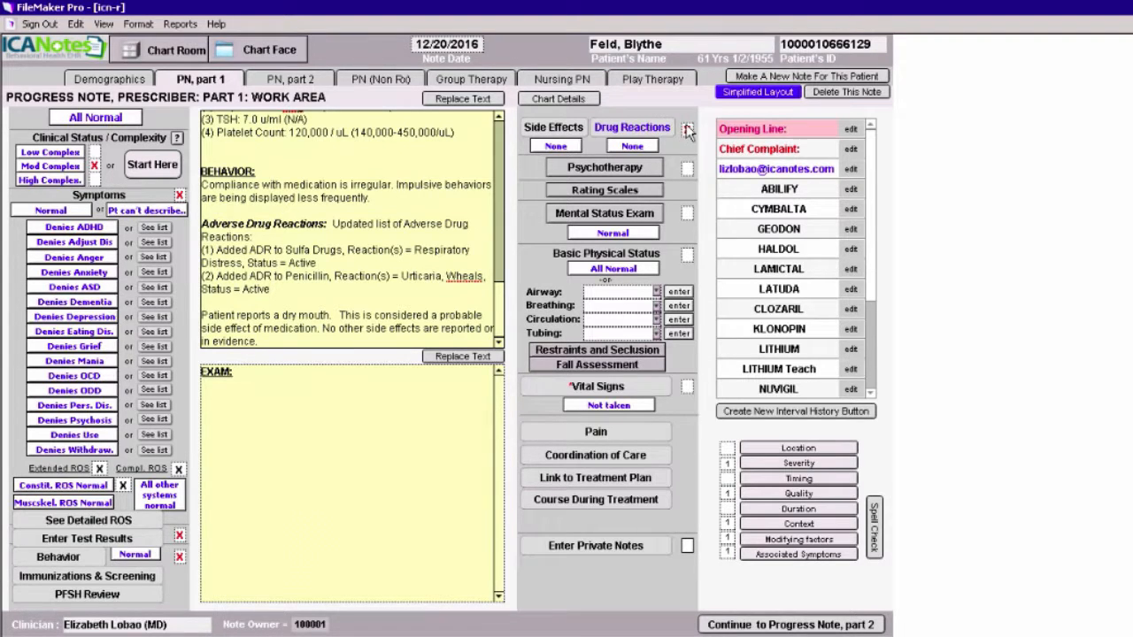
- Document psychotherapy content on self defeating behavior and sadness, adding the pertinent-information line followed by "Patient discussed.....", and proceed to the therapist focus
{"action": "left_click", "coordinate": [594, 168]}
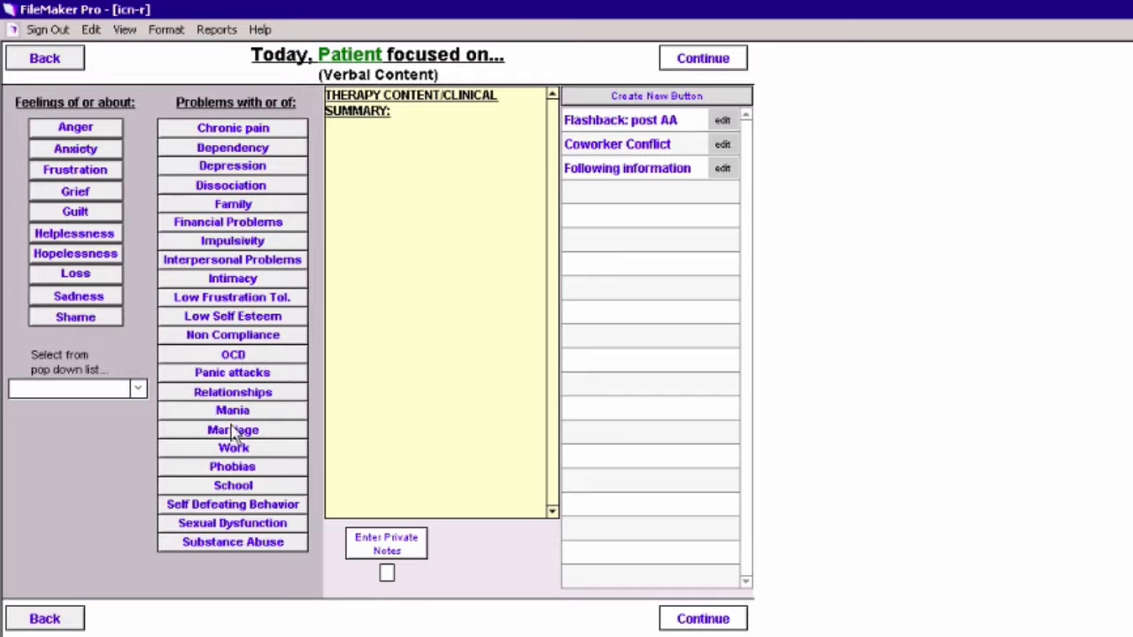
{"action": "left_click", "coordinate": [236, 504]}
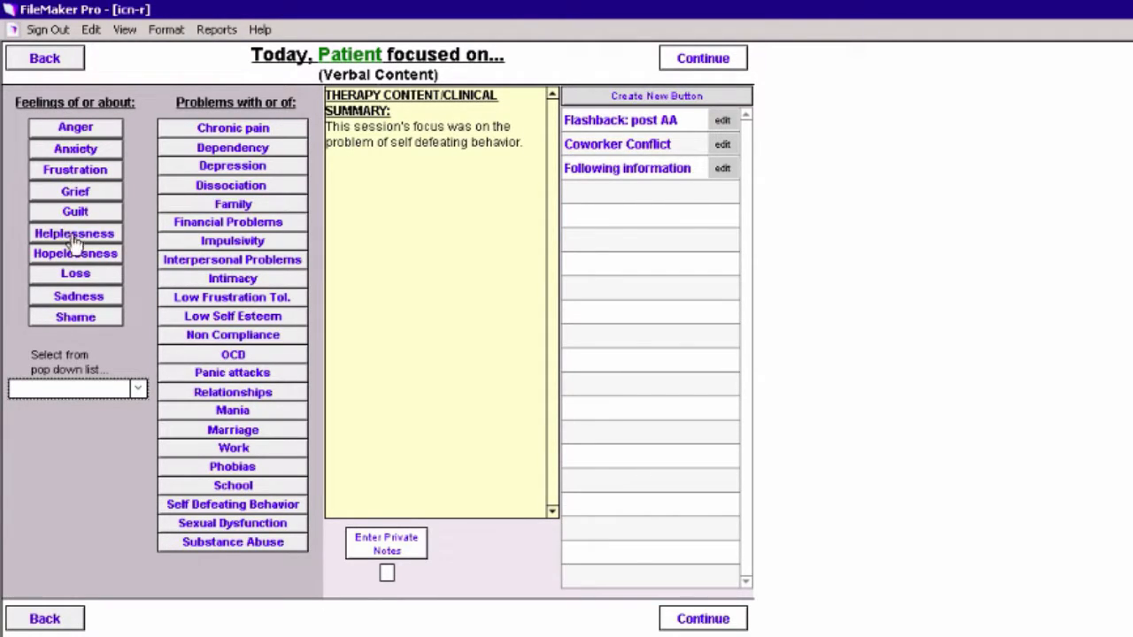
{"action": "left_click", "coordinate": [78, 297]}
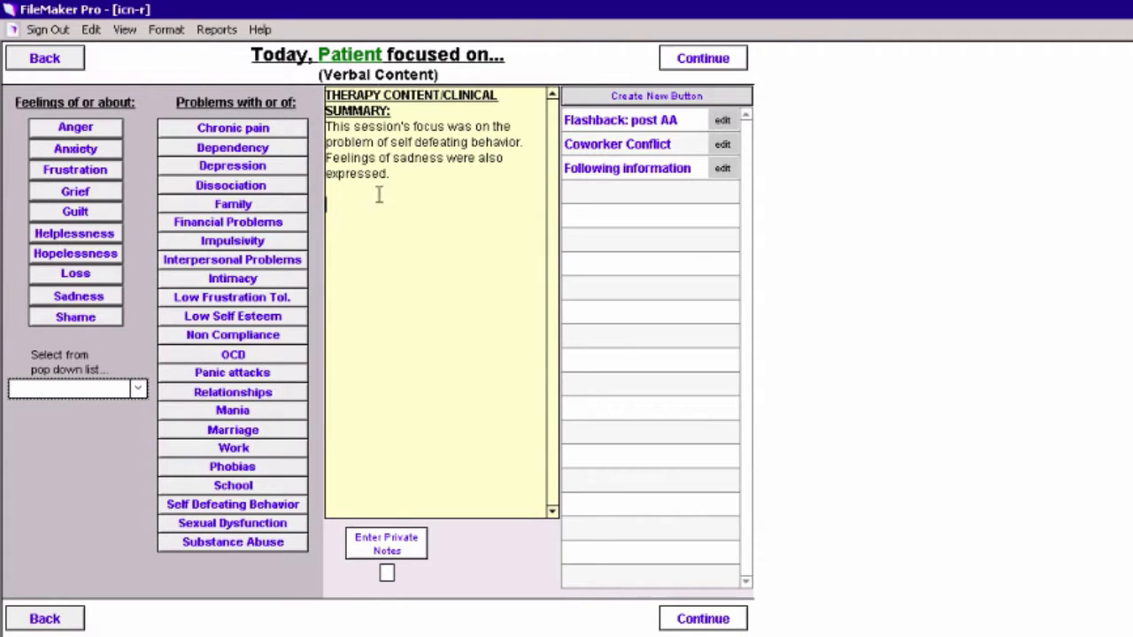
{"action": "left_click", "coordinate": [608, 177]}
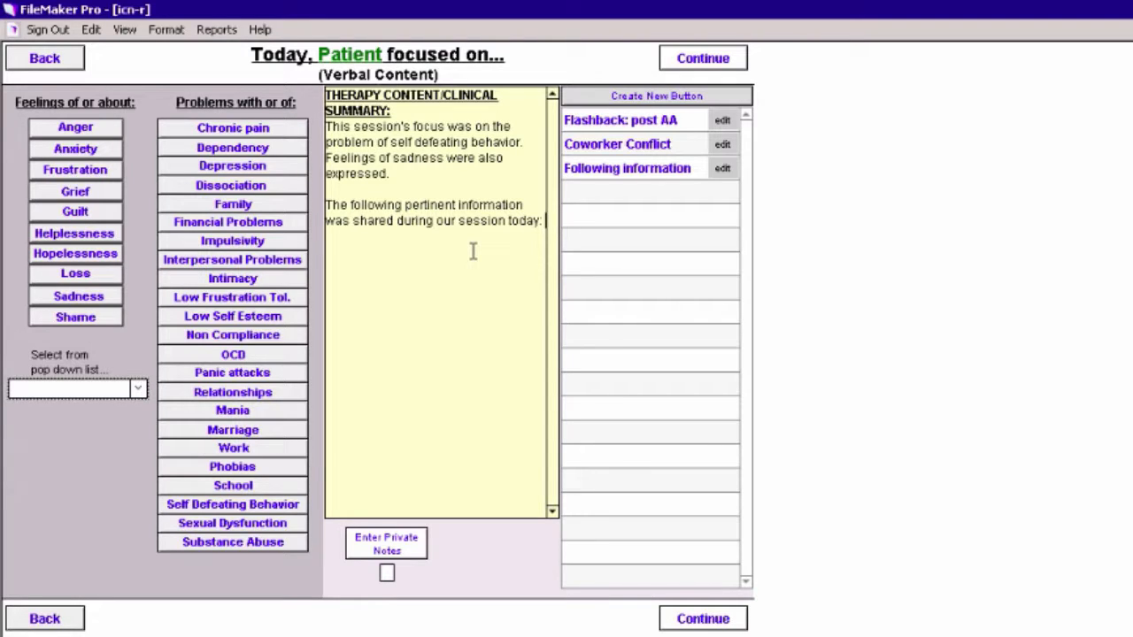
{"action": "type", "text": "Patient discusses....."}
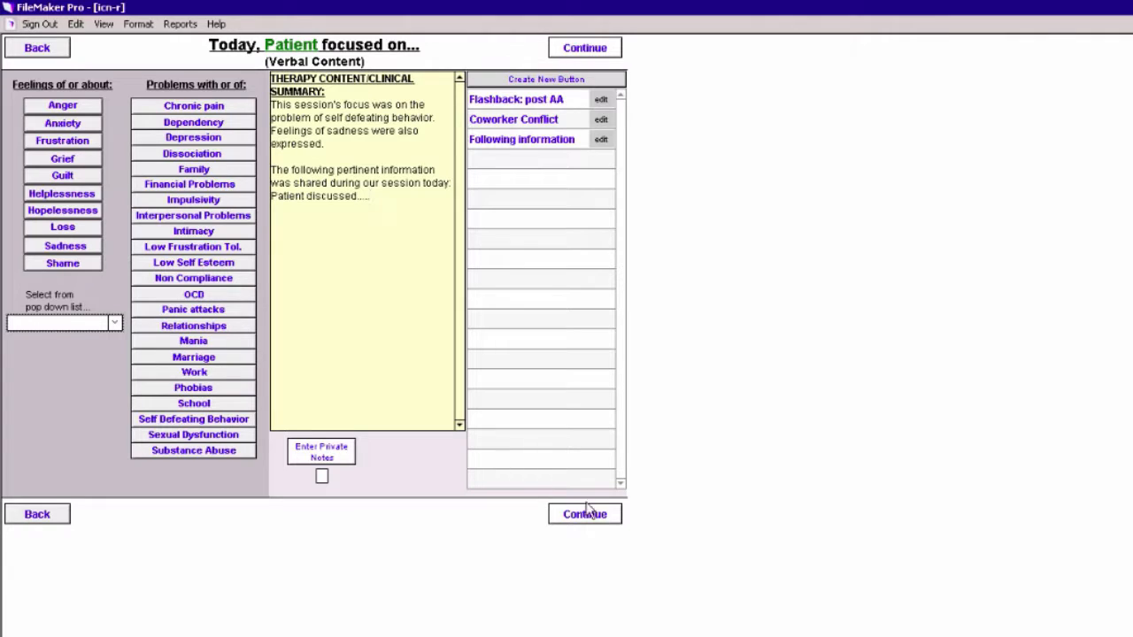
{"action": "left_click", "coordinate": [588, 516]}
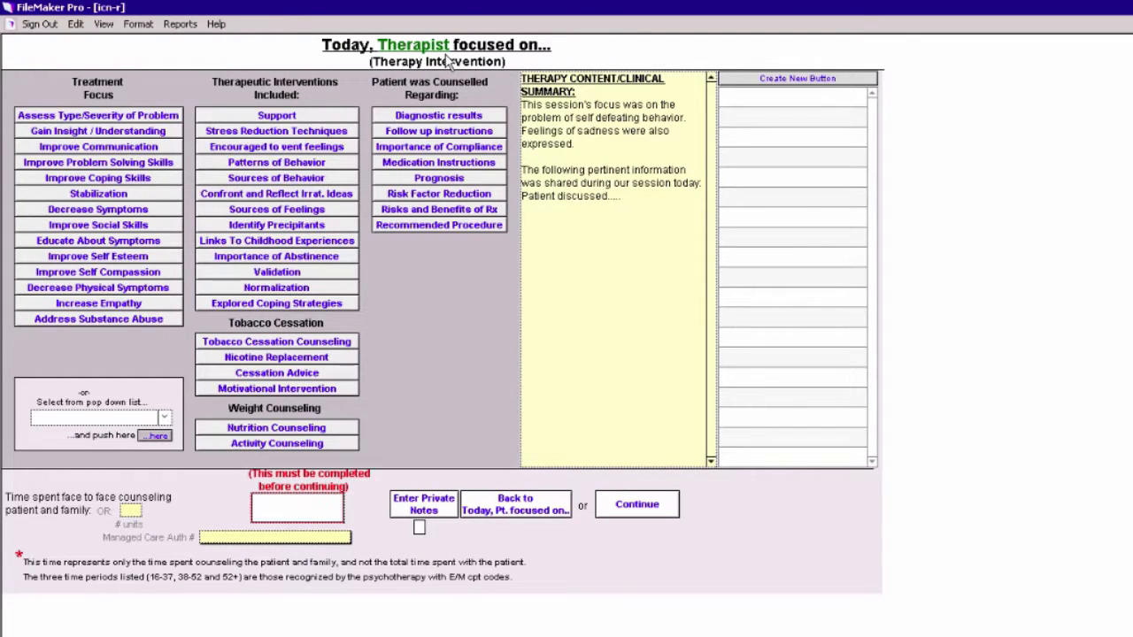
- Record problem assessment and gaining insight as treatment focus, patterns of behavior as intervention, and counseling on medication instructions and risk factor reduction
{"action": "left_click", "coordinate": [72, 116]}
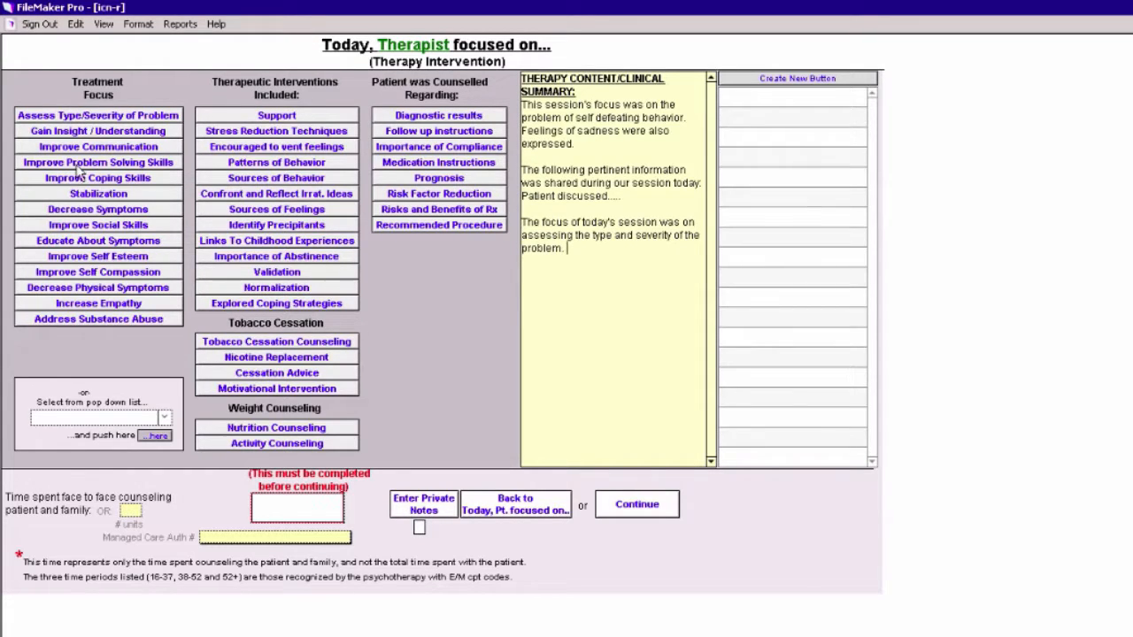
{"action": "left_click", "coordinate": [86, 133]}
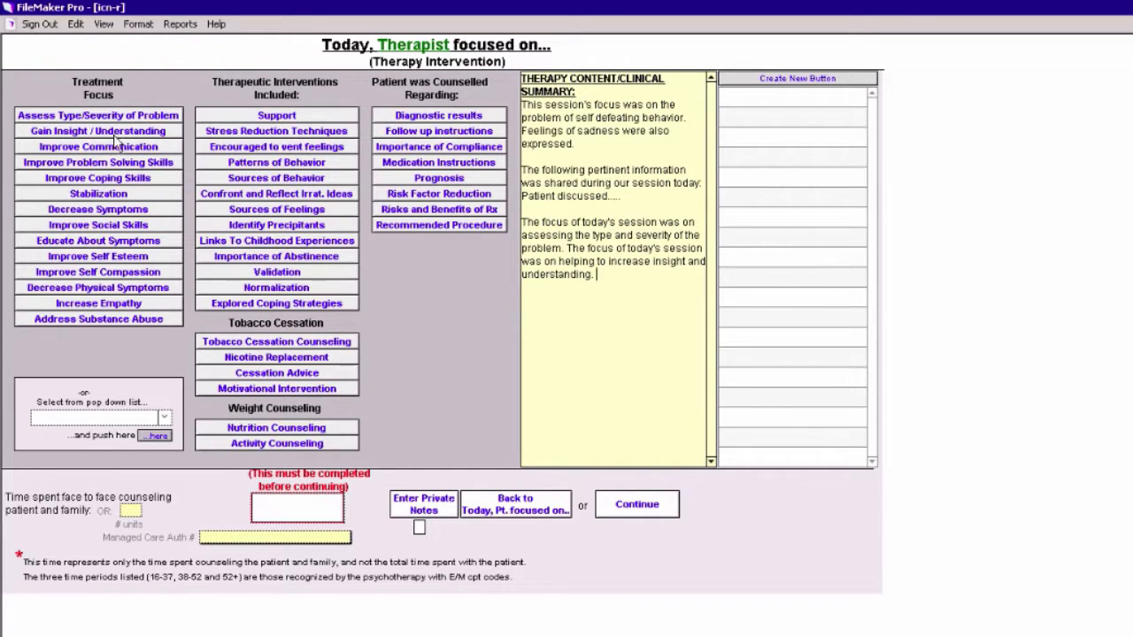
{"action": "left_click", "coordinate": [279, 168]}
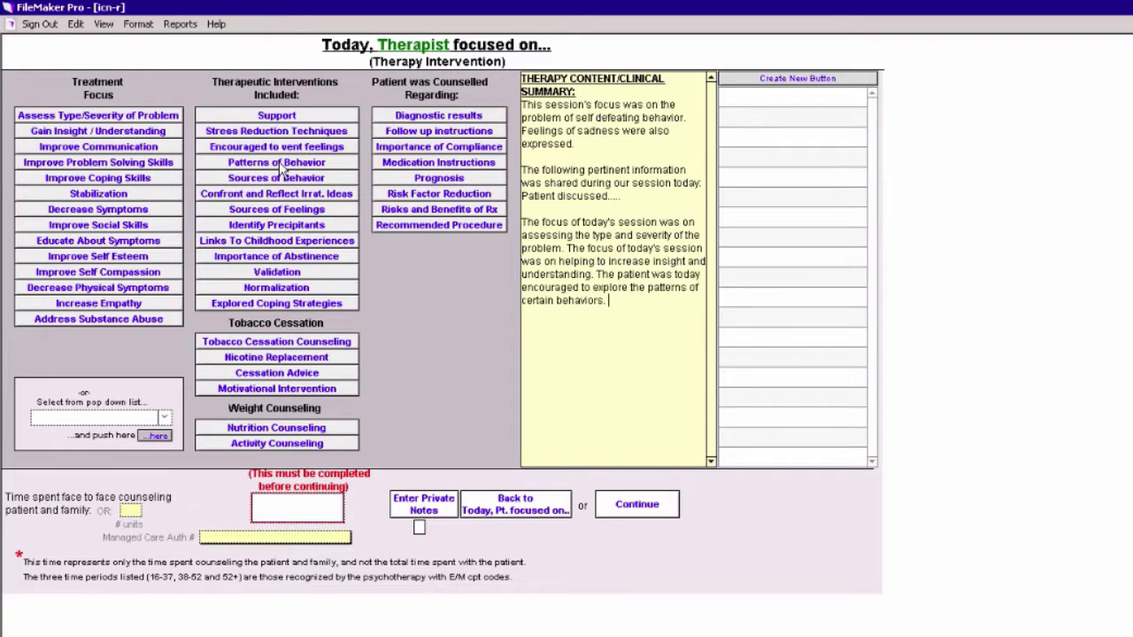
{"action": "left_click", "coordinate": [441, 164]}
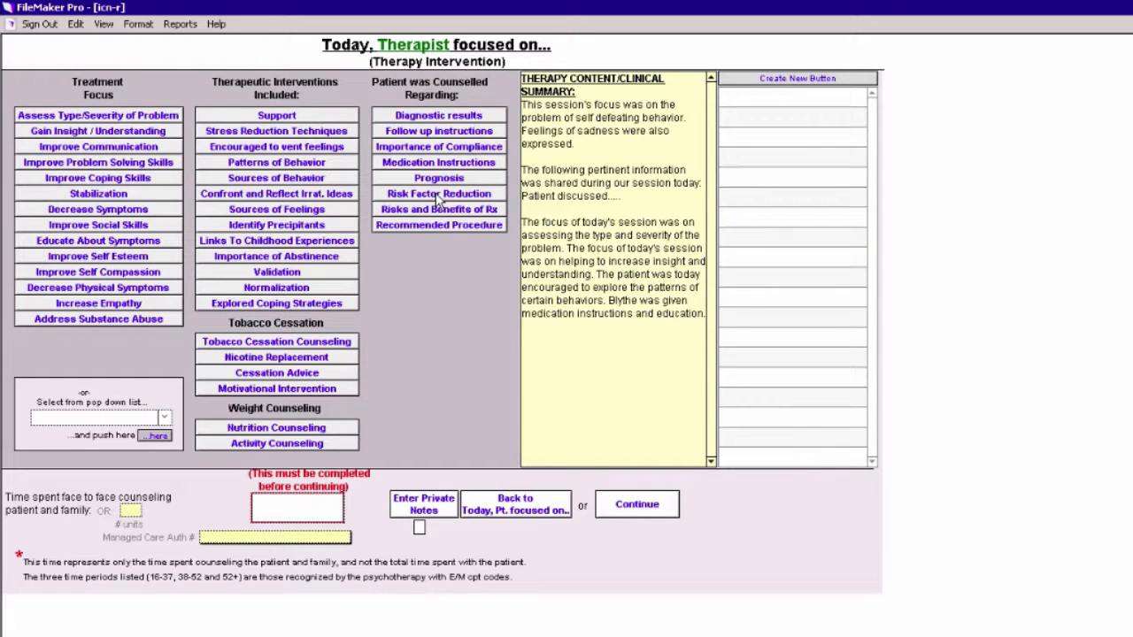
{"action": "left_click", "coordinate": [439, 195]}
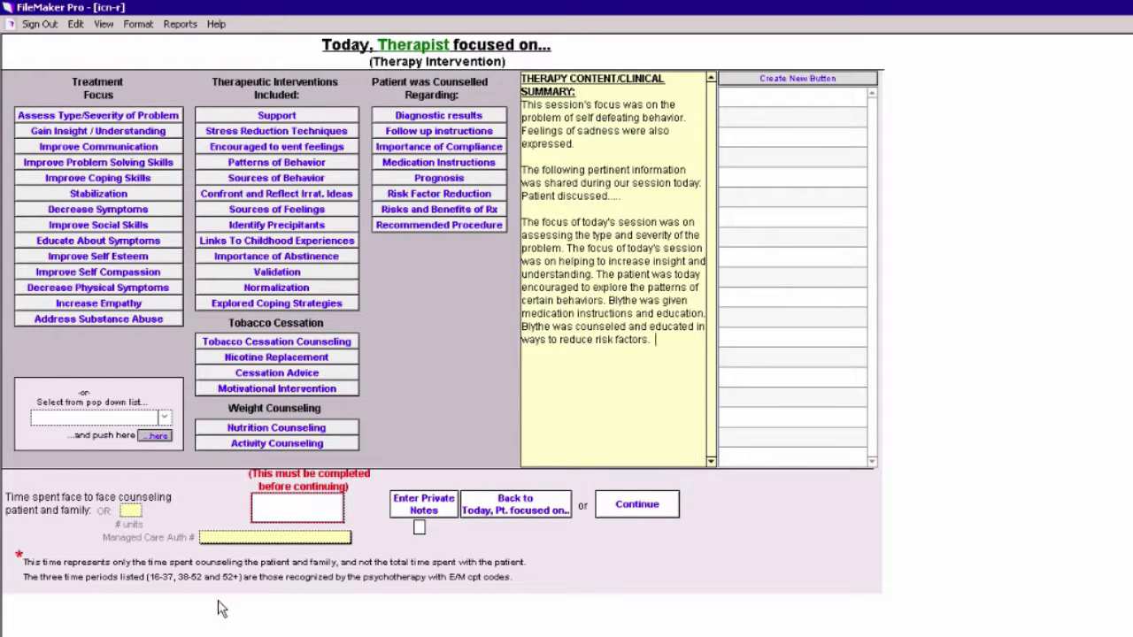
- Set the face to face counseling time to 16 to 37 minutes, return to the note and view the available rating scales
{"action": "left_click", "coordinate": [297, 509]}
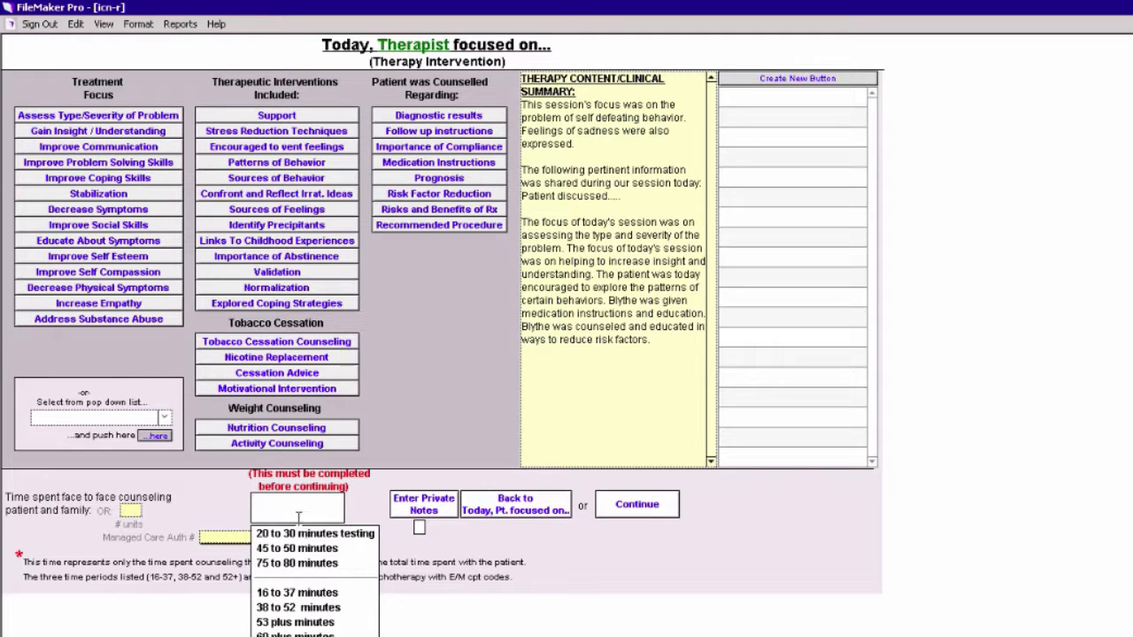
{"action": "left_click", "coordinate": [292, 593]}
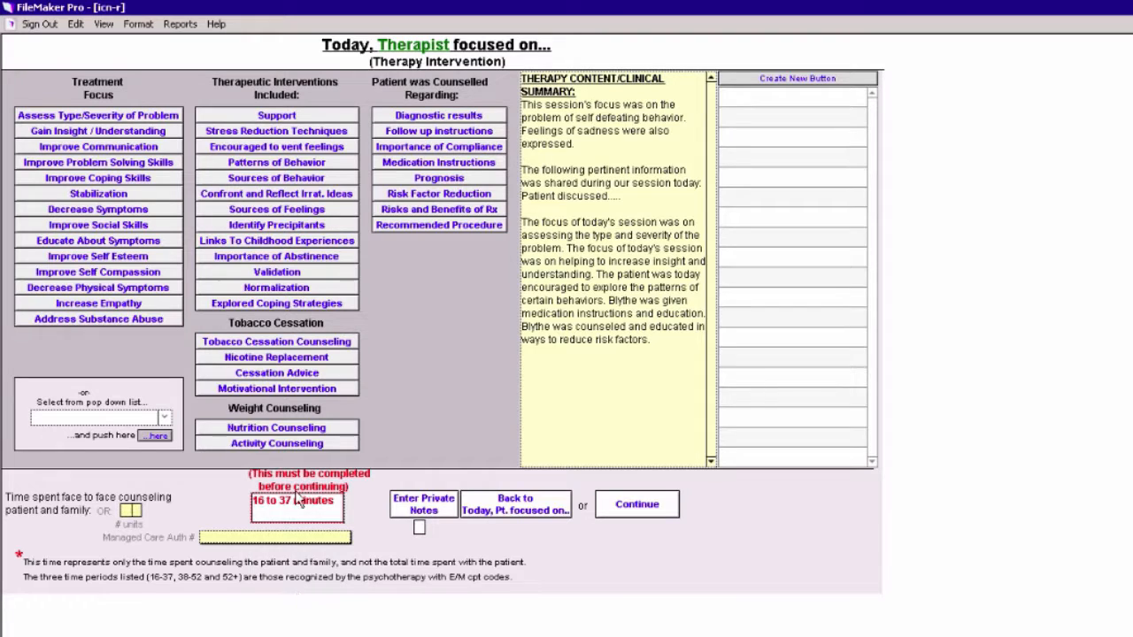
{"action": "left_click", "coordinate": [633, 507]}
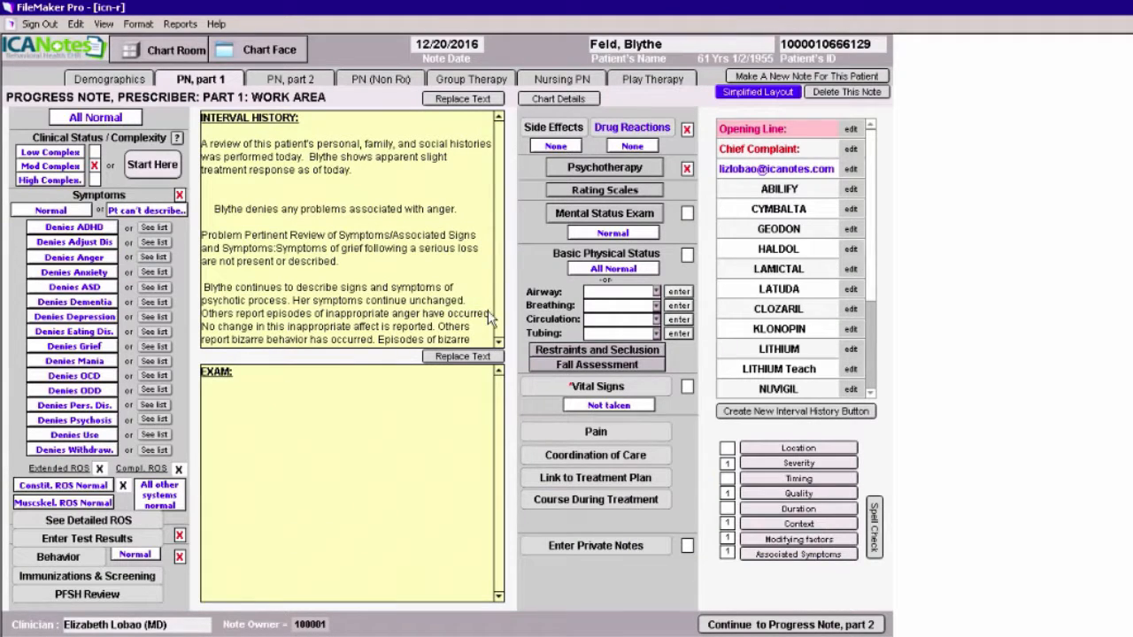
{"action": "left_click", "coordinate": [611, 190]}
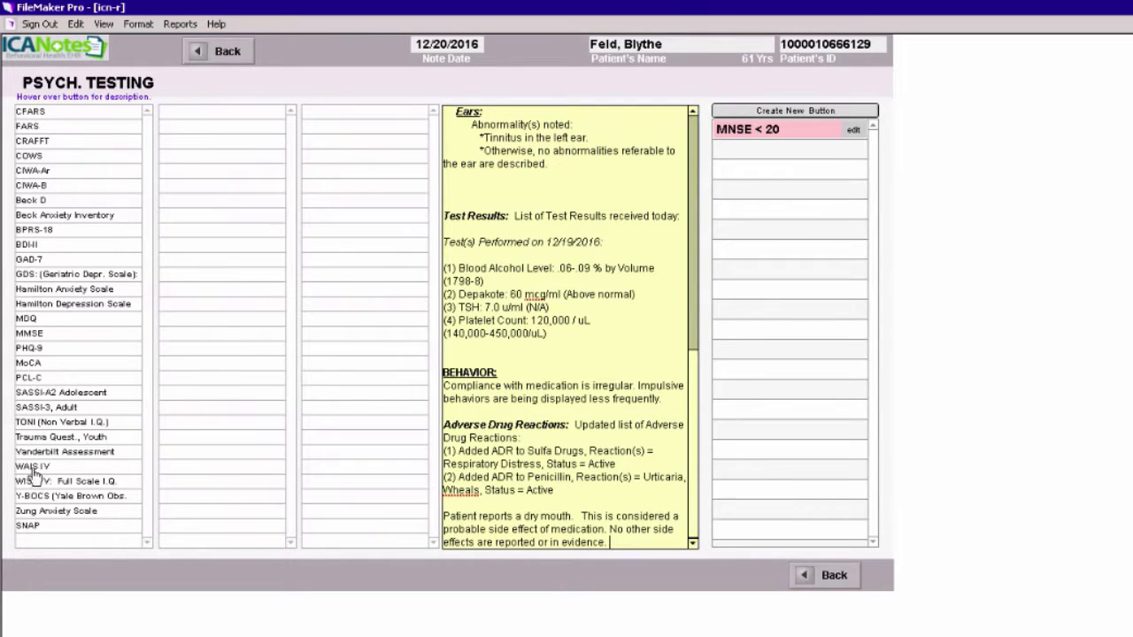
{"action": "left_click", "coordinate": [228, 53]}
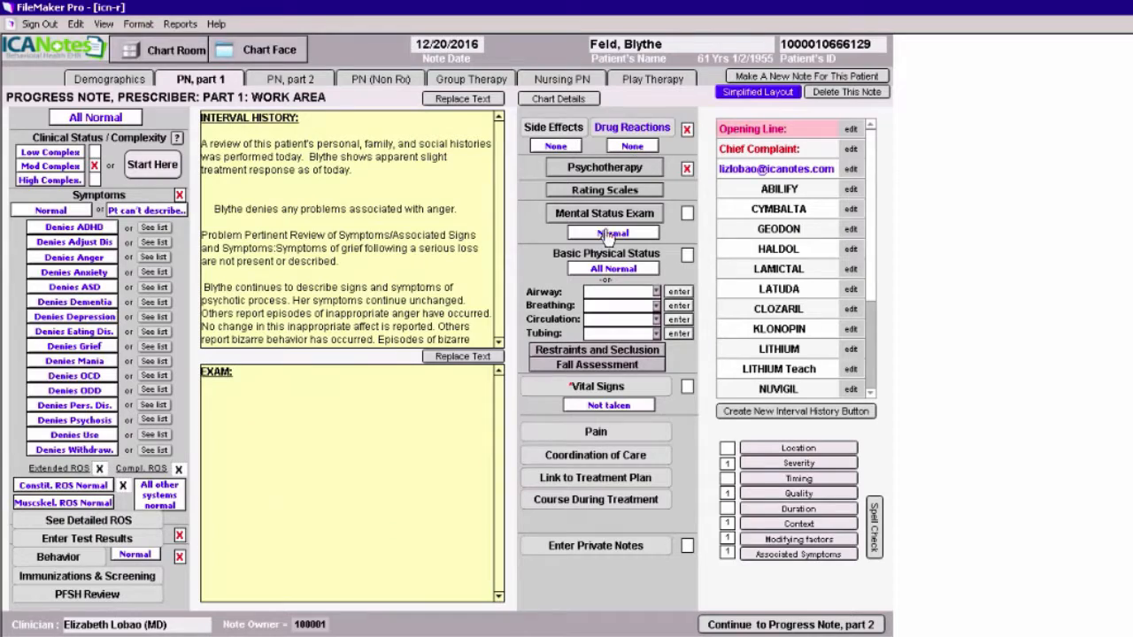
- Start the mental status exam with appearance glum, irritable, minimally communicative and unhappy, and with normal speech and language
{"action": "left_click", "coordinate": [605, 214]}
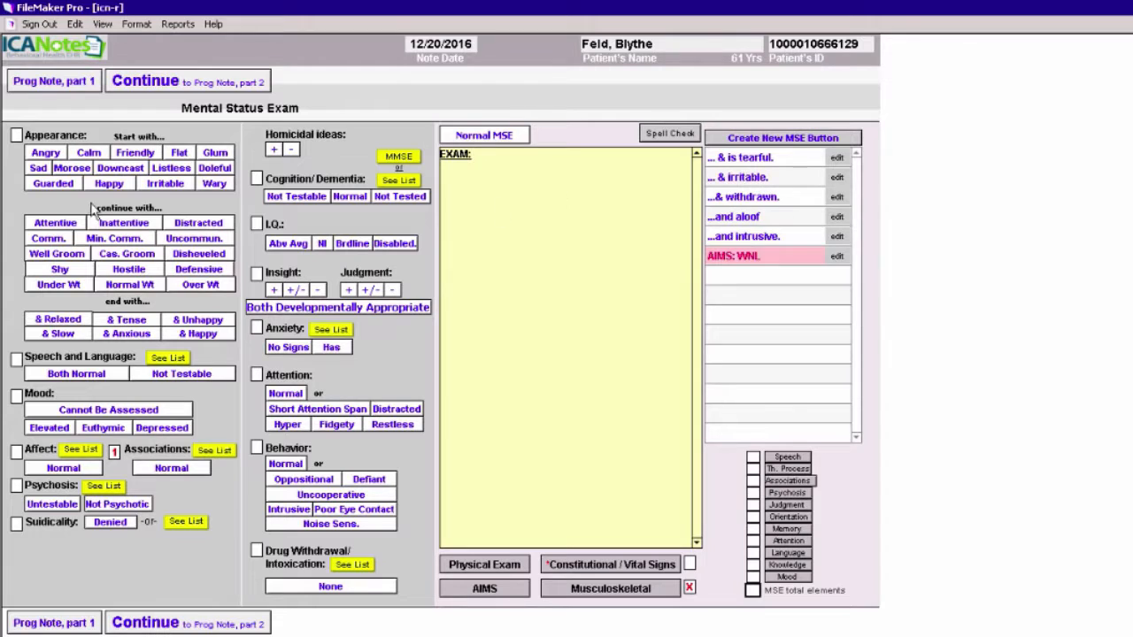
{"action": "left_click", "coordinate": [215, 154]}
{"action": "left_click", "coordinate": [165, 183]}
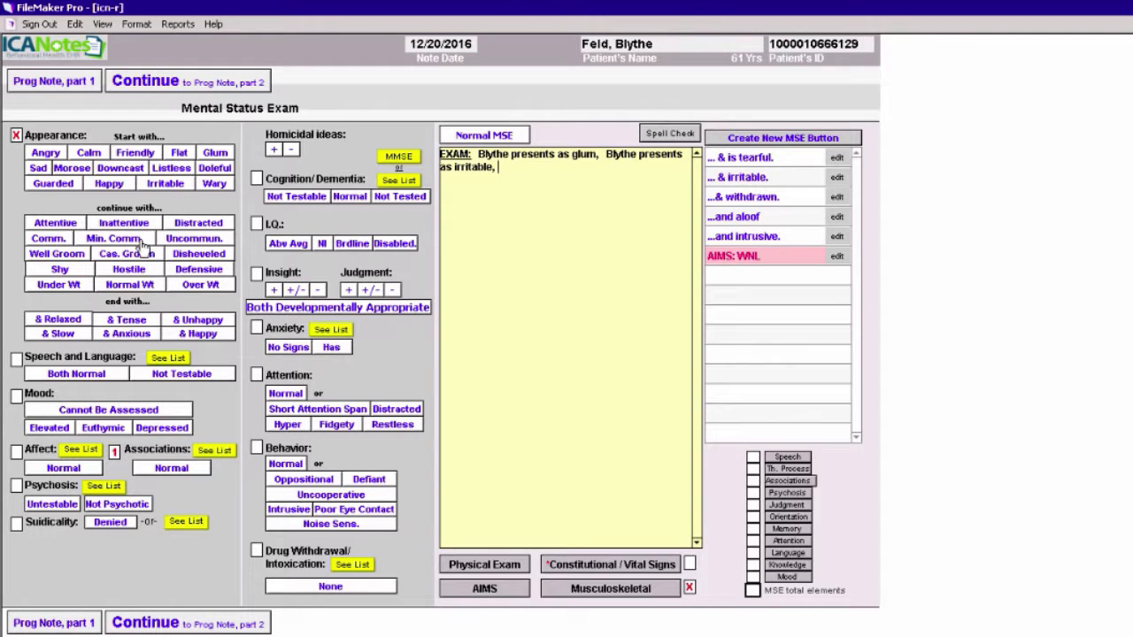
{"action": "left_click", "coordinate": [141, 241]}
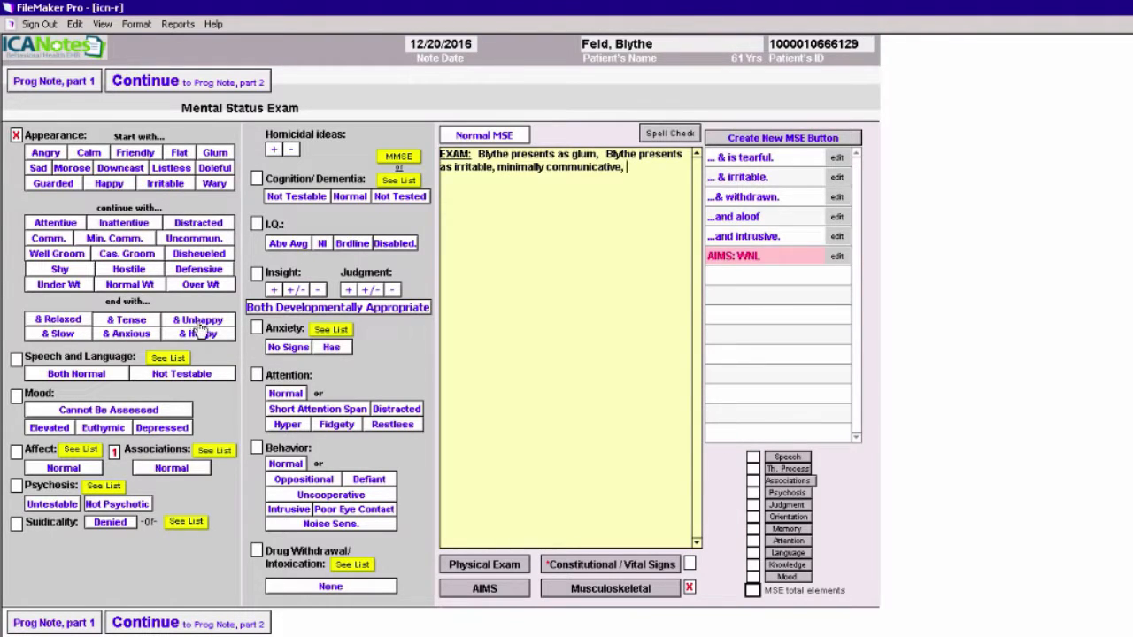
{"action": "left_click", "coordinate": [195, 320]}
{"action": "left_click", "coordinate": [92, 379]}
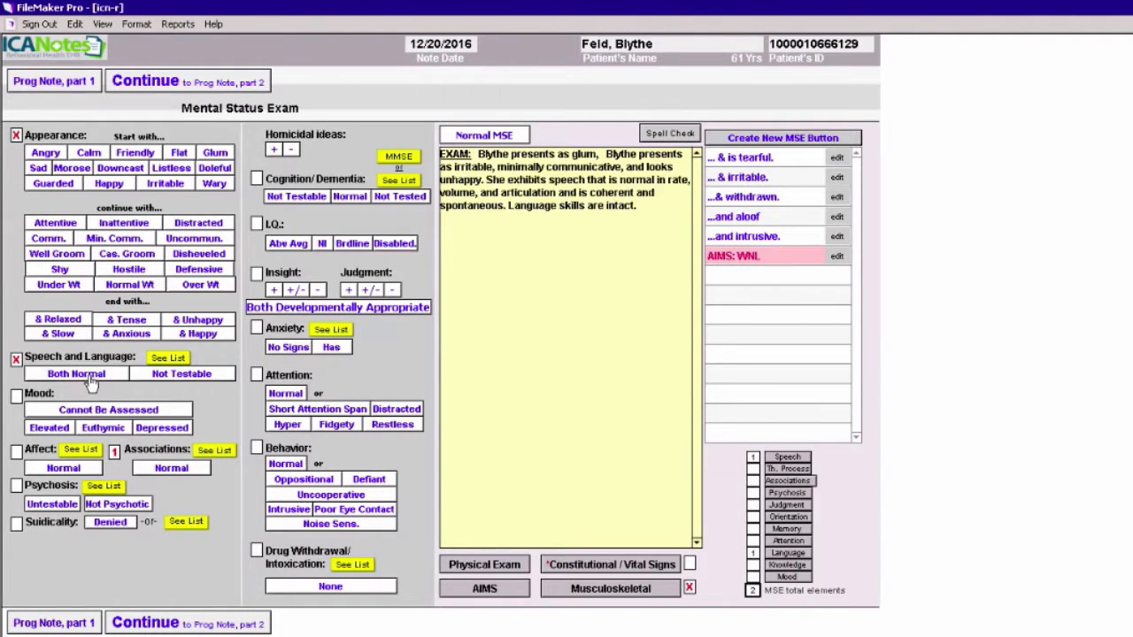
- Document severe depression with tears, depressed body posture, psychomotor retardation and suicidal ideas without intent, and return to the exam
{"action": "left_click", "coordinate": [161, 428]}
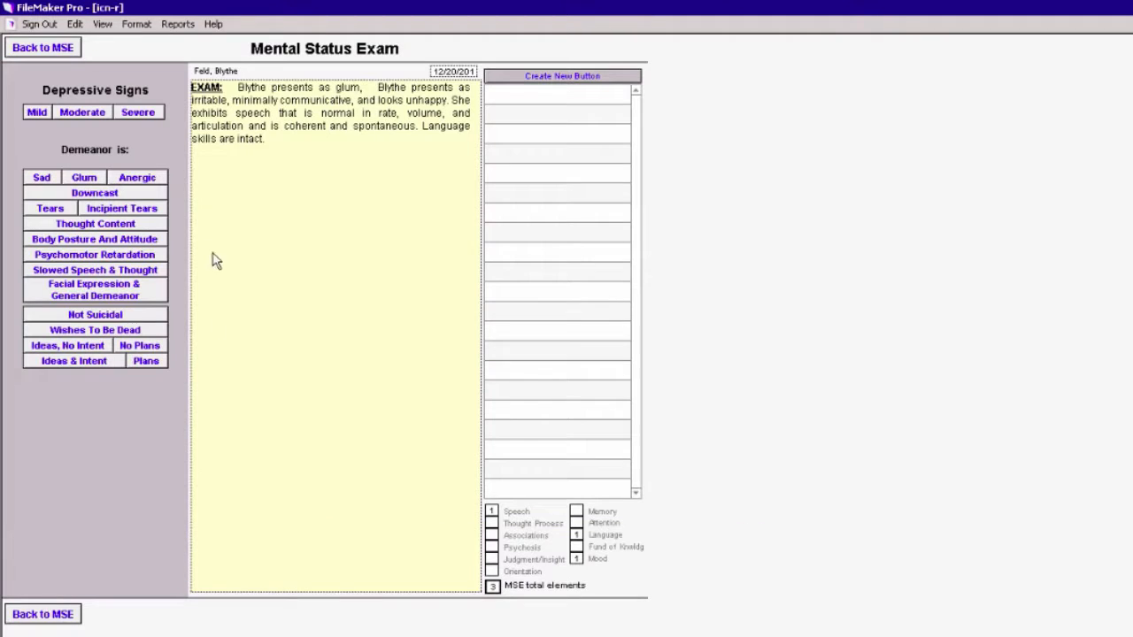
{"action": "left_click", "coordinate": [138, 115]}
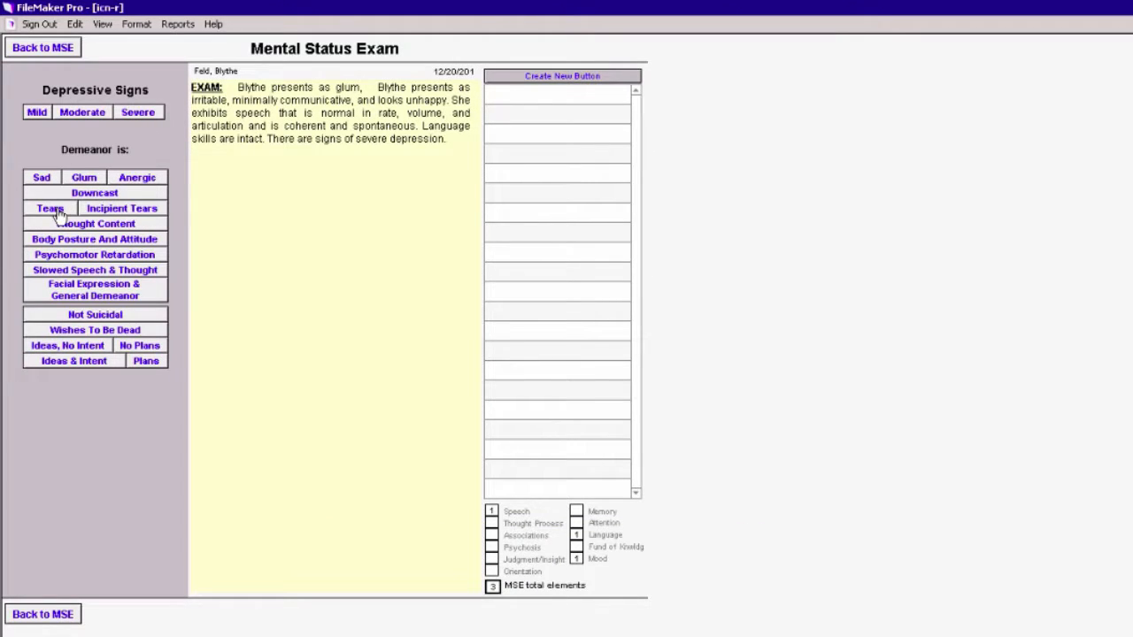
{"action": "left_click", "coordinate": [54, 212]}
{"action": "left_click", "coordinate": [60, 240]}
{"action": "left_click", "coordinate": [62, 256]}
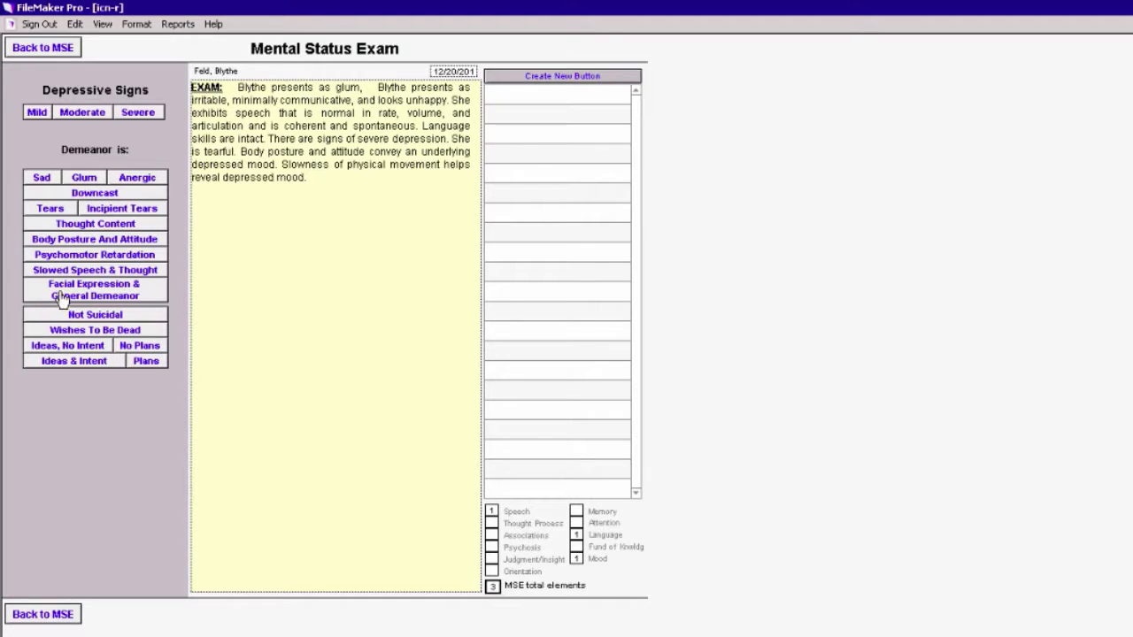
{"action": "left_click", "coordinate": [61, 347]}
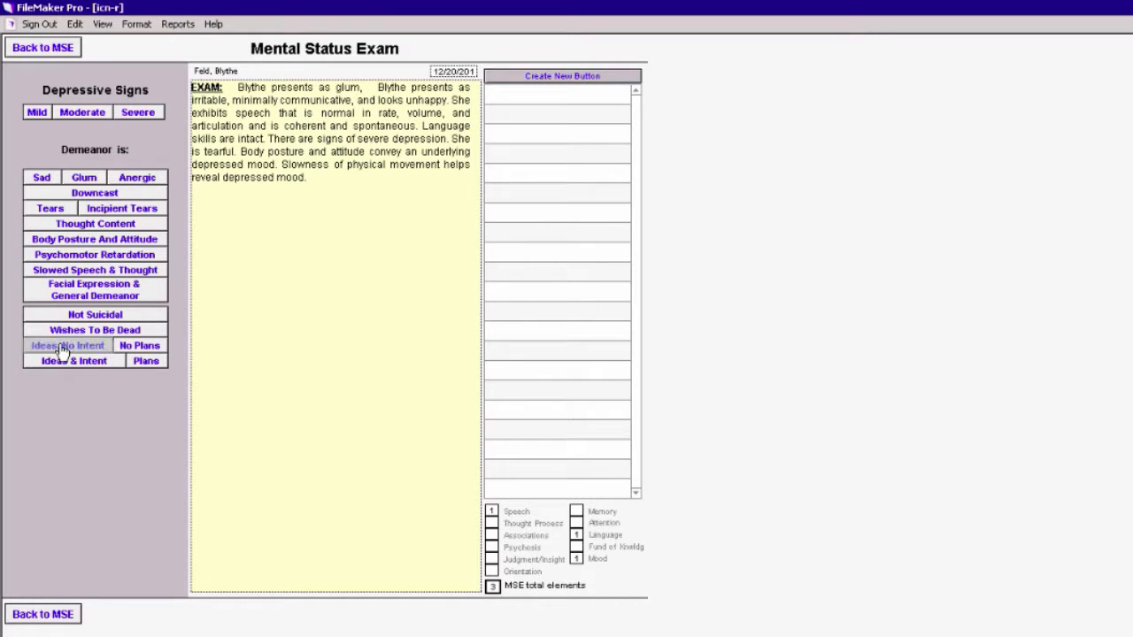
{"action": "left_click", "coordinate": [58, 52]}
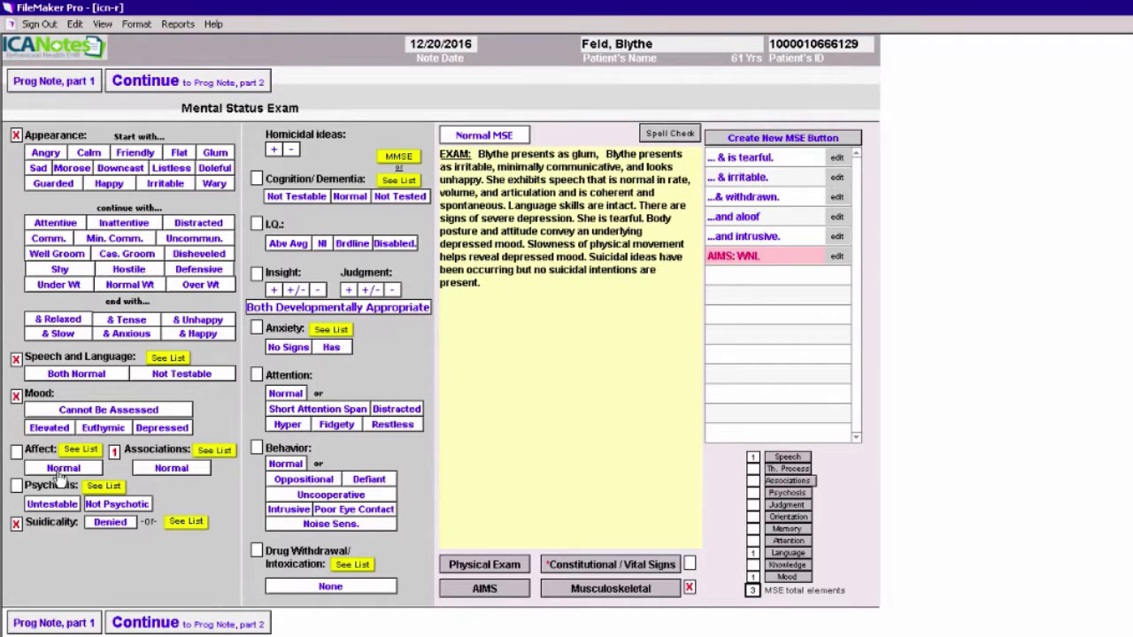
- Document a blunted affect with the custom phrase about staring at the floor, and return to the exam
{"action": "left_click", "coordinate": [80, 450]}
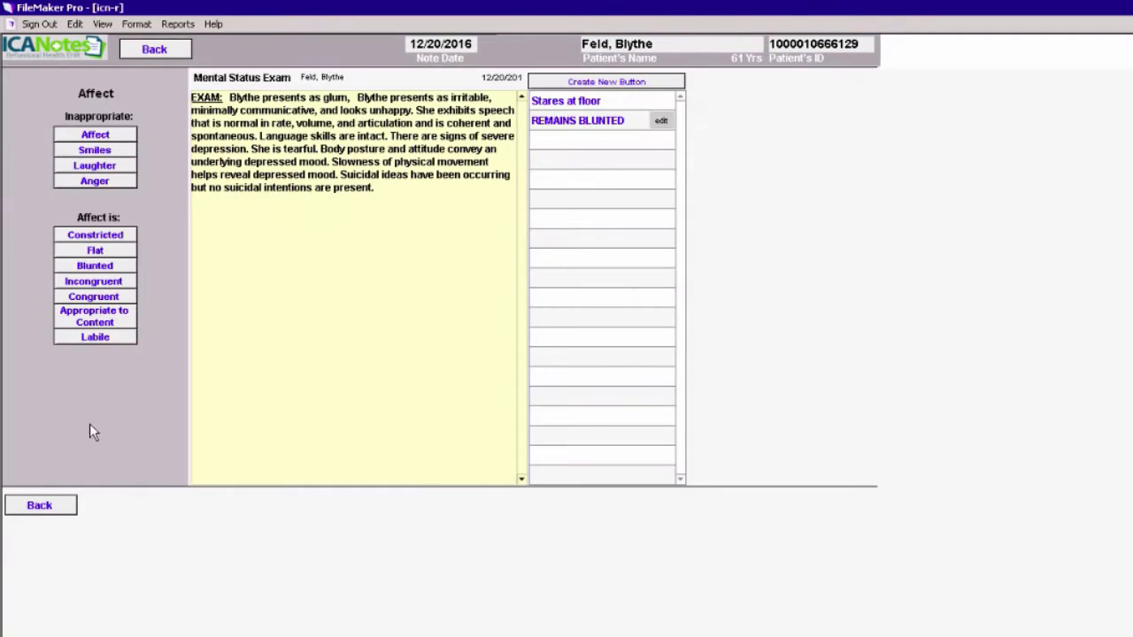
{"action": "left_click", "coordinate": [95, 266]}
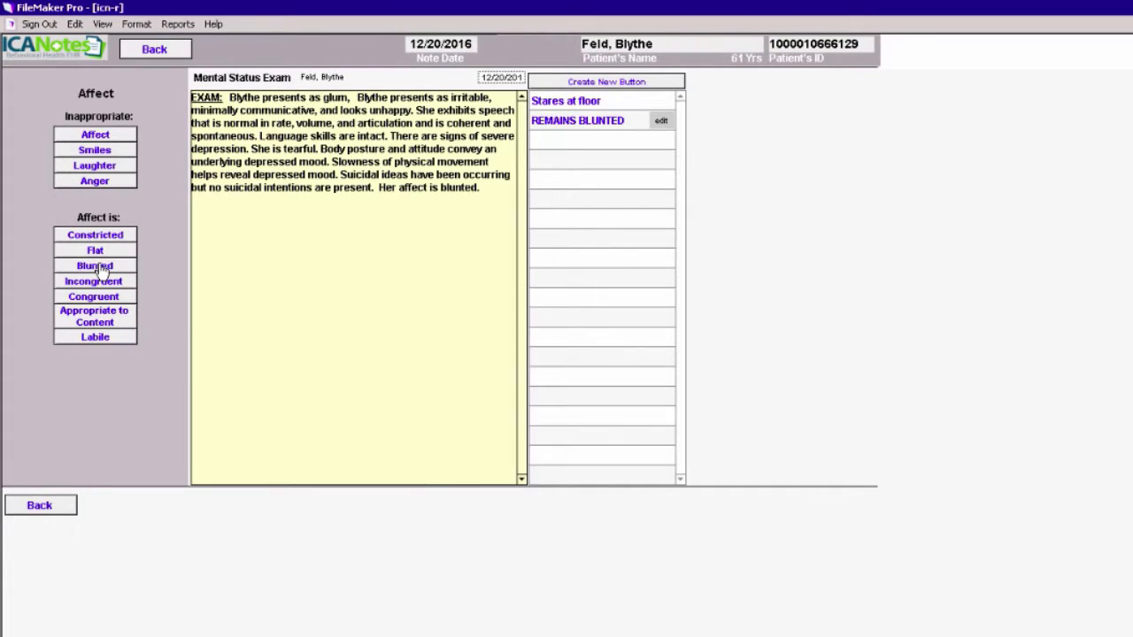
{"action": "left_click", "coordinate": [572, 108]}
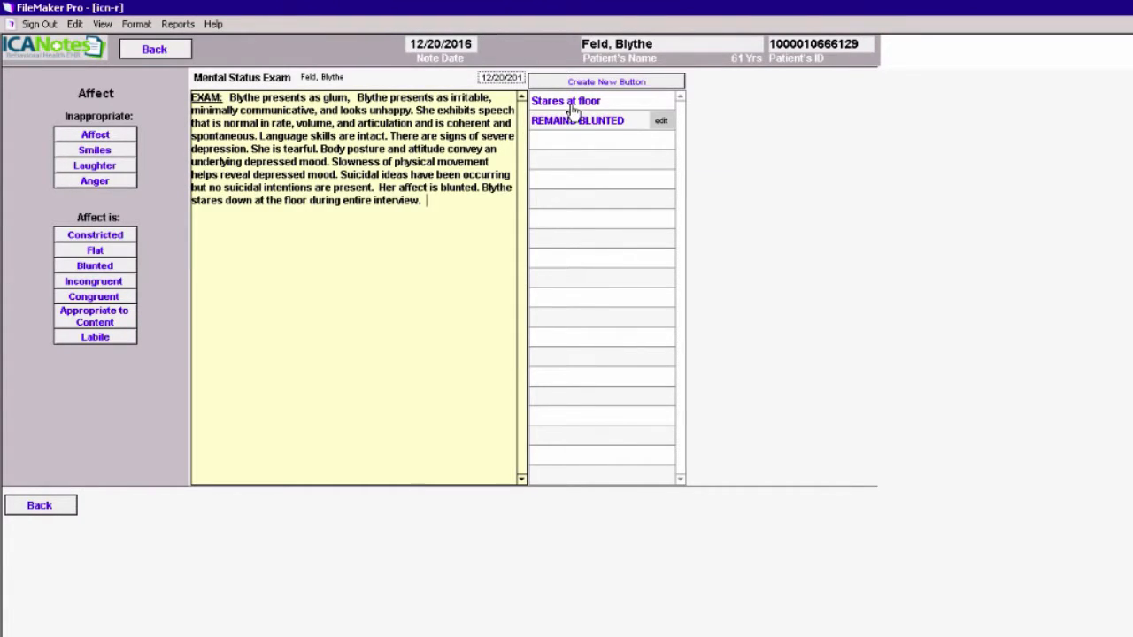
{"action": "left_click", "coordinate": [173, 51]}
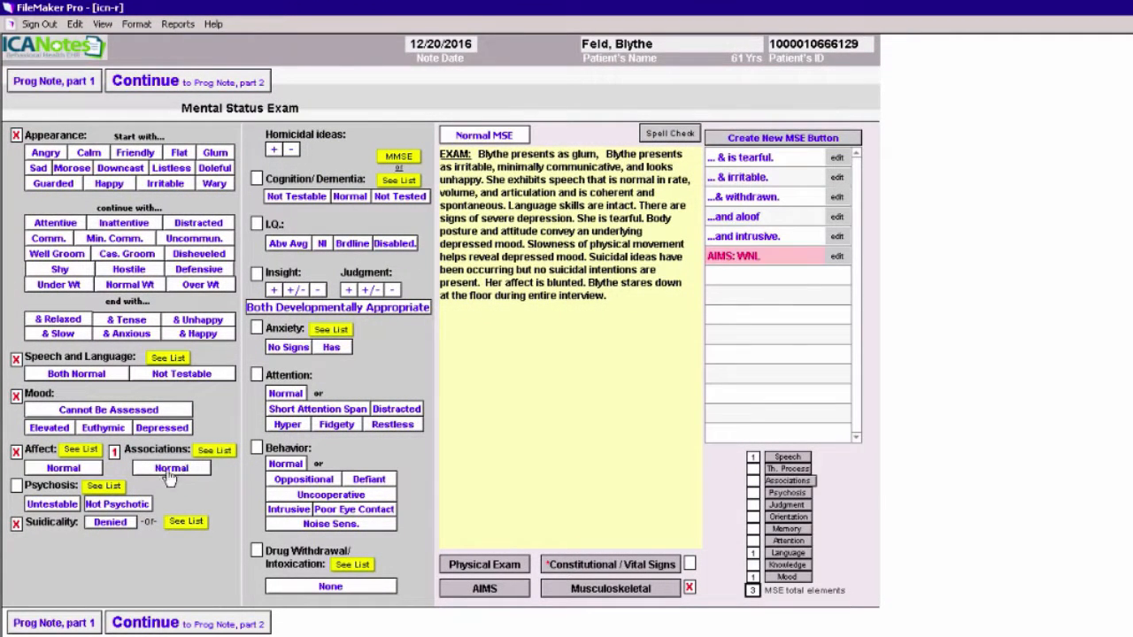
- Document psychosis with disorganized behavior, command hallucinations, paranoid delusions and a thought disorder, and return to the exam
{"action": "left_click", "coordinate": [613, 297]}
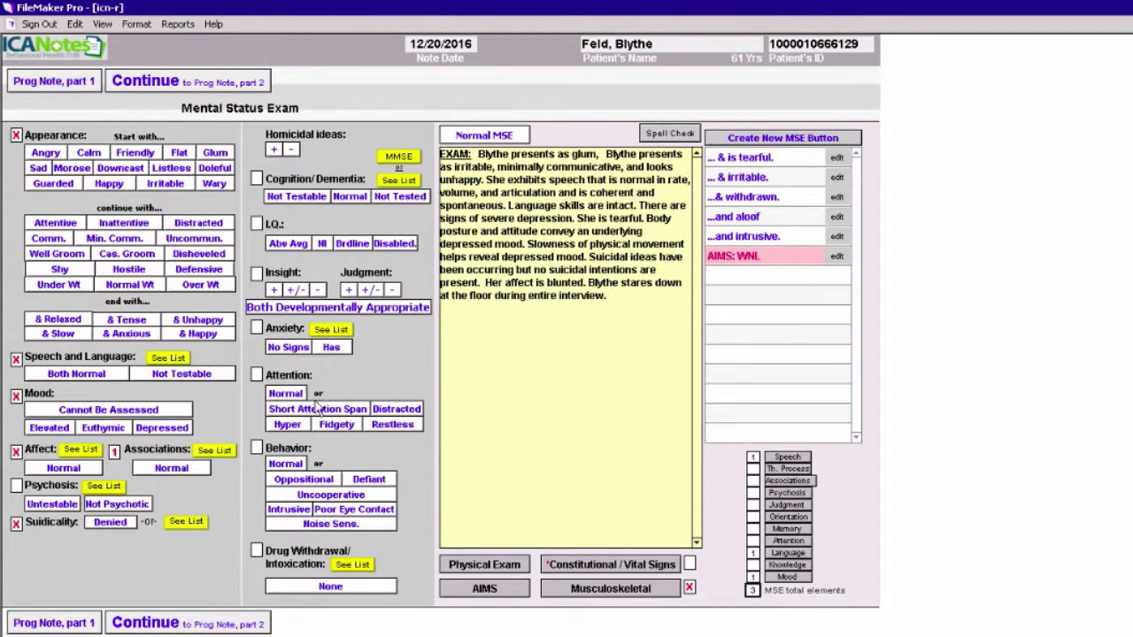
{"action": "left_click", "coordinate": [102, 489]}
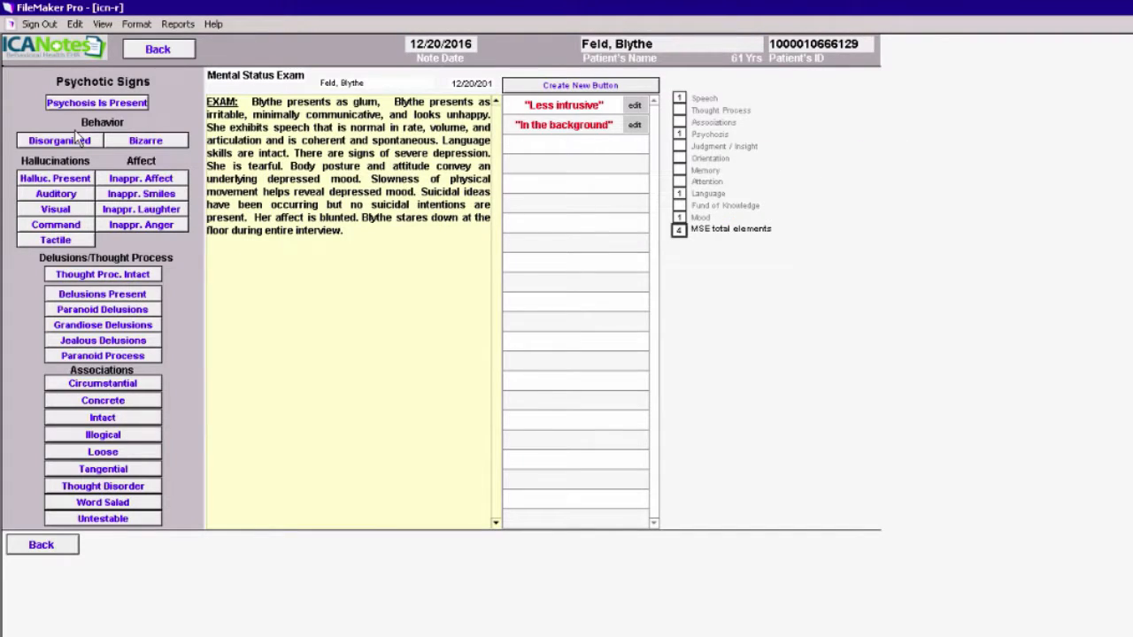
{"action": "left_click", "coordinate": [103, 103]}
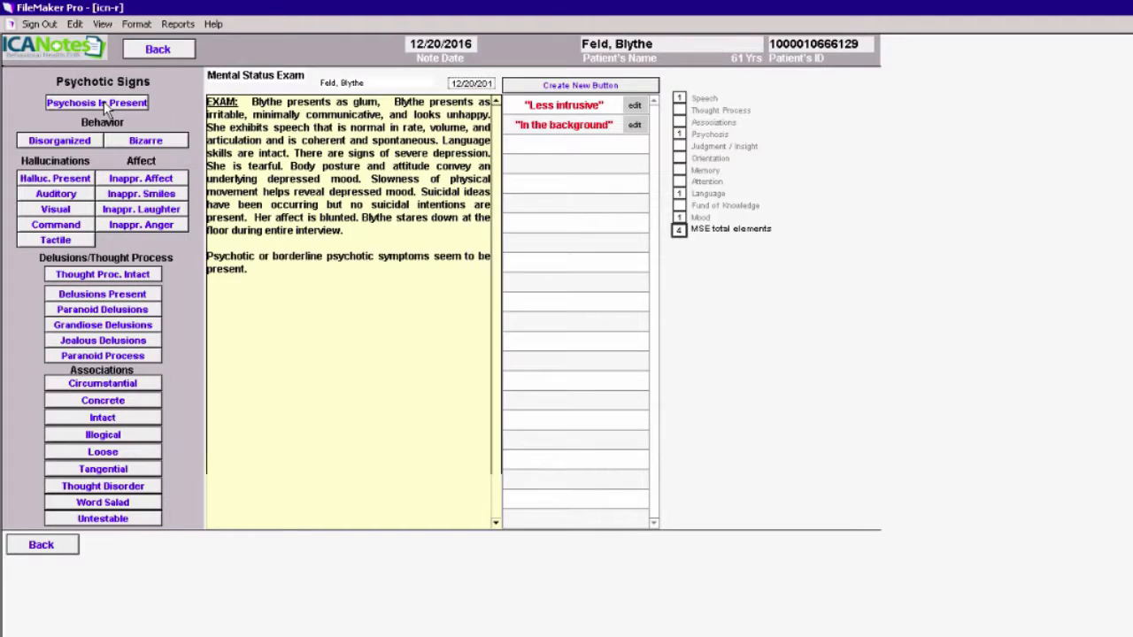
{"action": "left_click", "coordinate": [72, 142]}
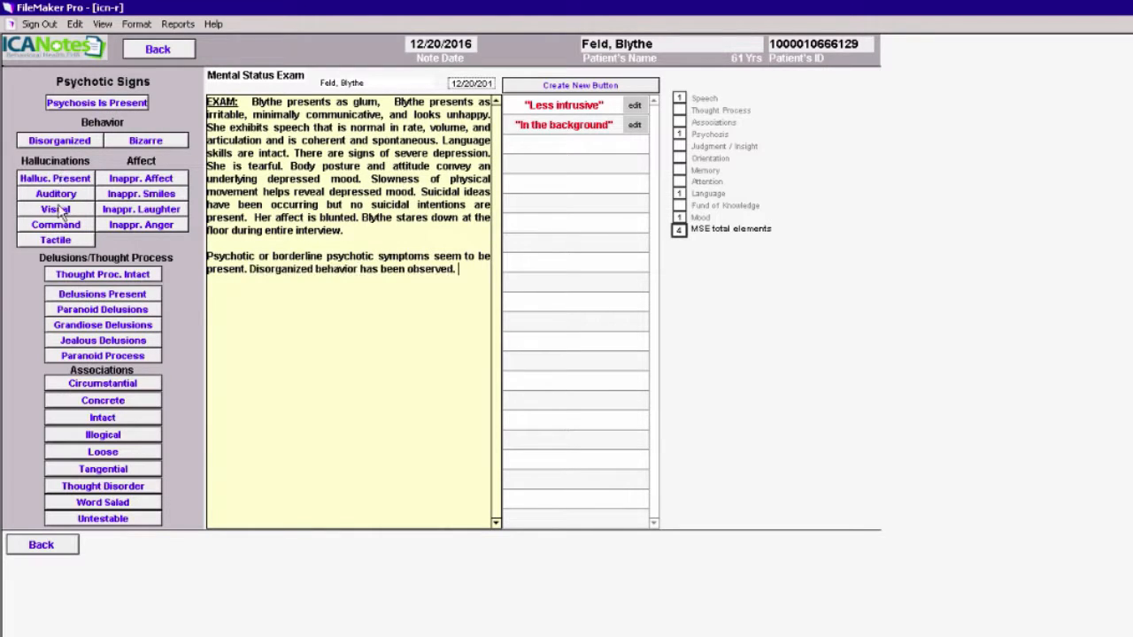
{"action": "left_click", "coordinate": [62, 227]}
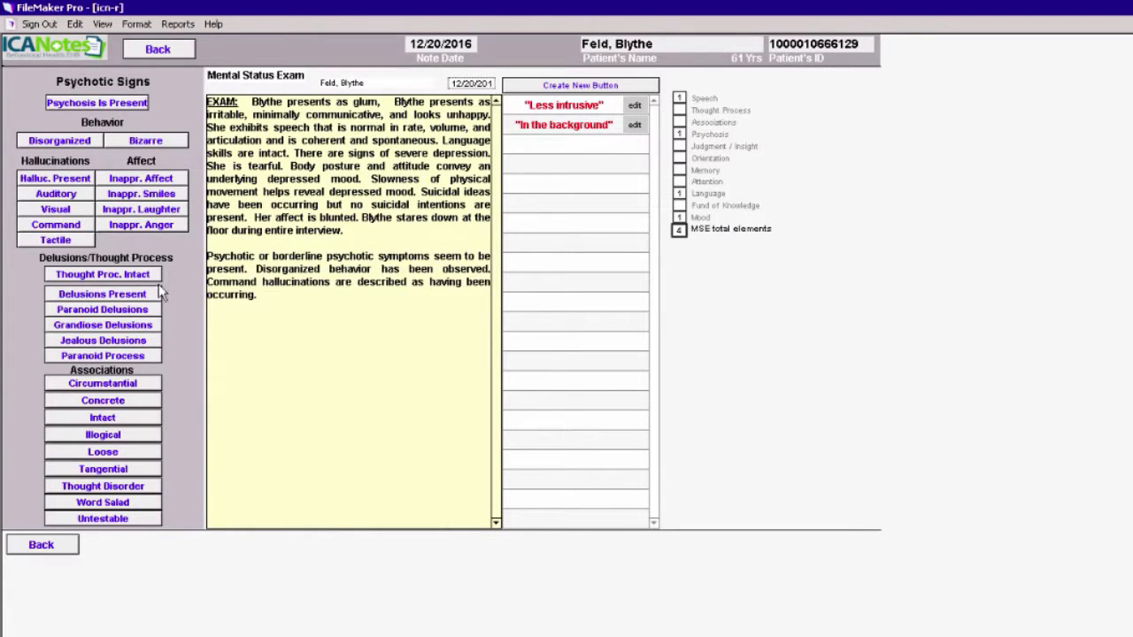
{"action": "left_click", "coordinate": [103, 312]}
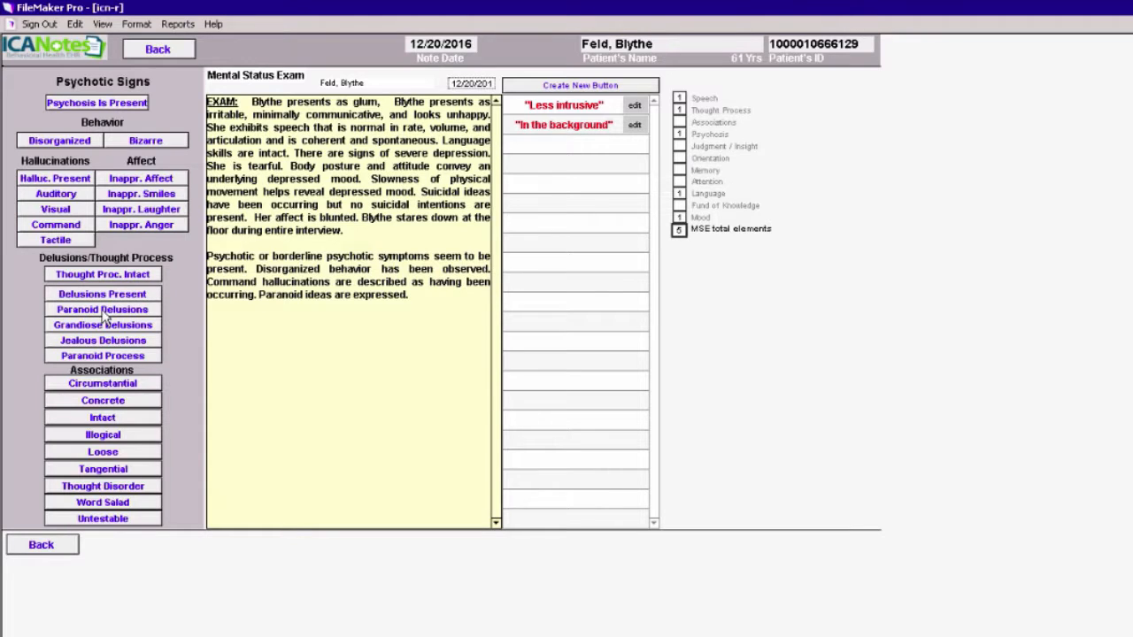
{"action": "left_click", "coordinate": [100, 489]}
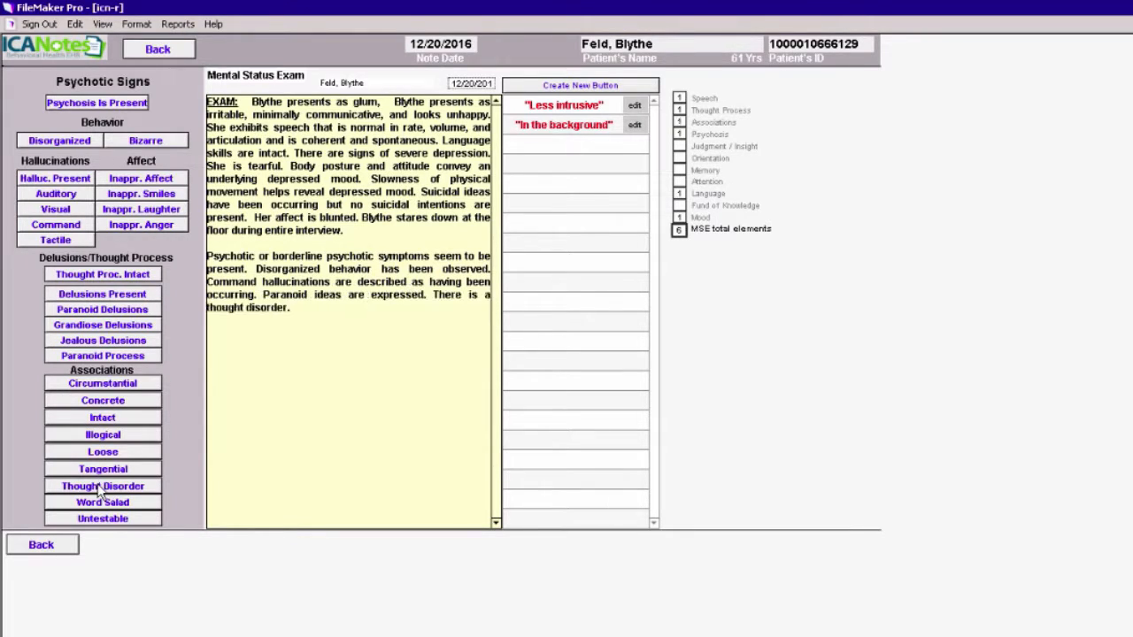
{"action": "left_click", "coordinate": [63, 544]}
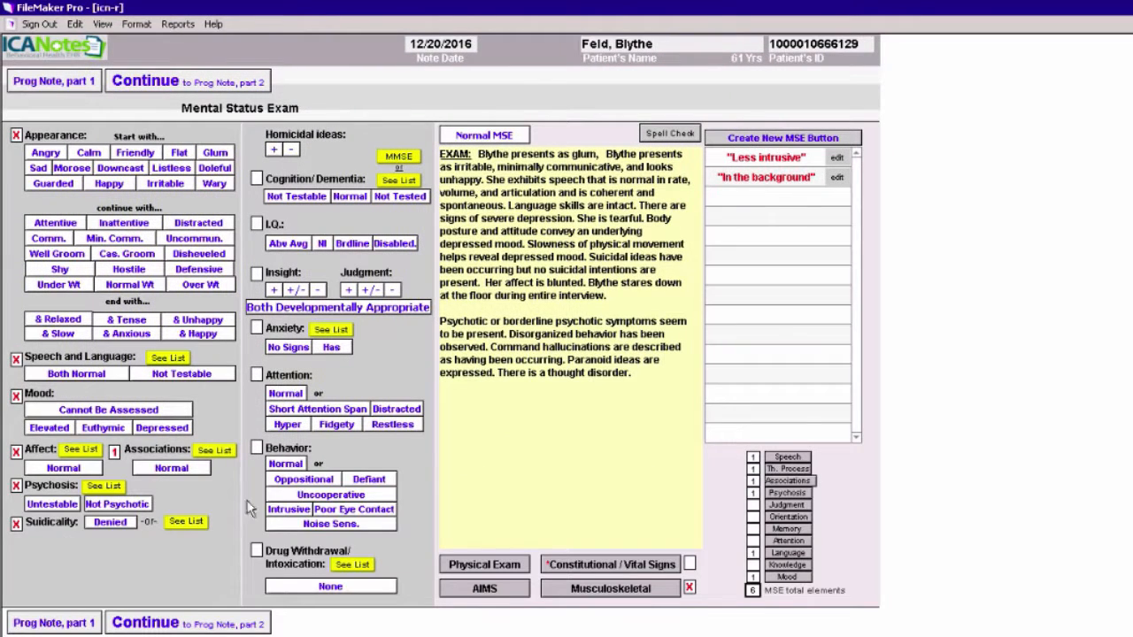
- Add the not psychotic statement to the end of the exam narrative and cut that paragraph out again
{"action": "left_click", "coordinate": [644, 373]}
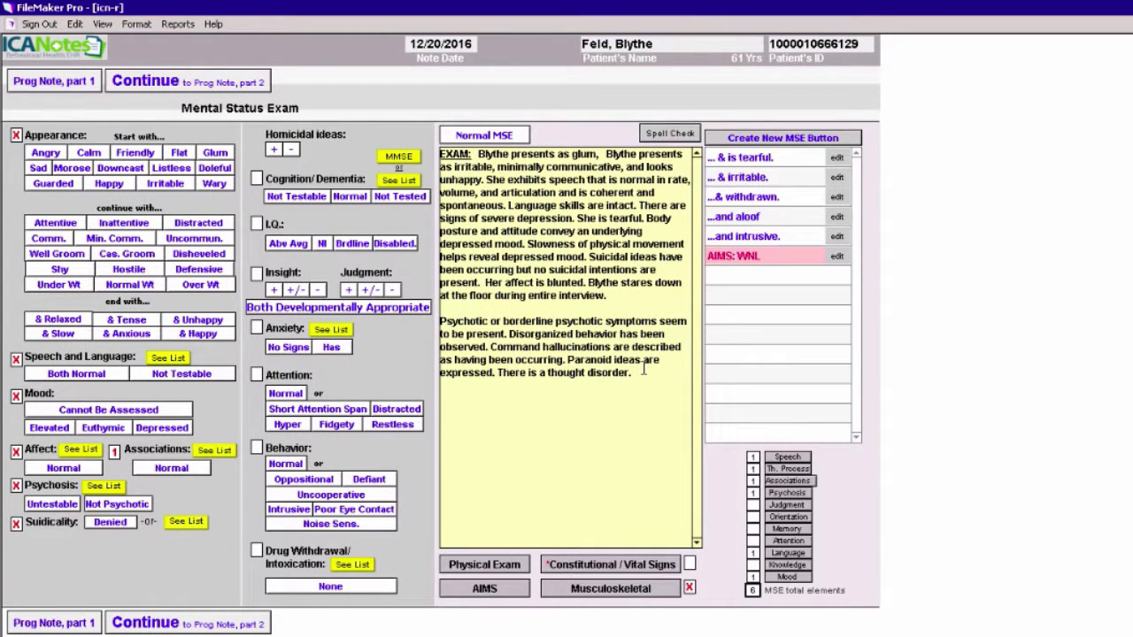
{"action": "left_click", "coordinate": [118, 504]}
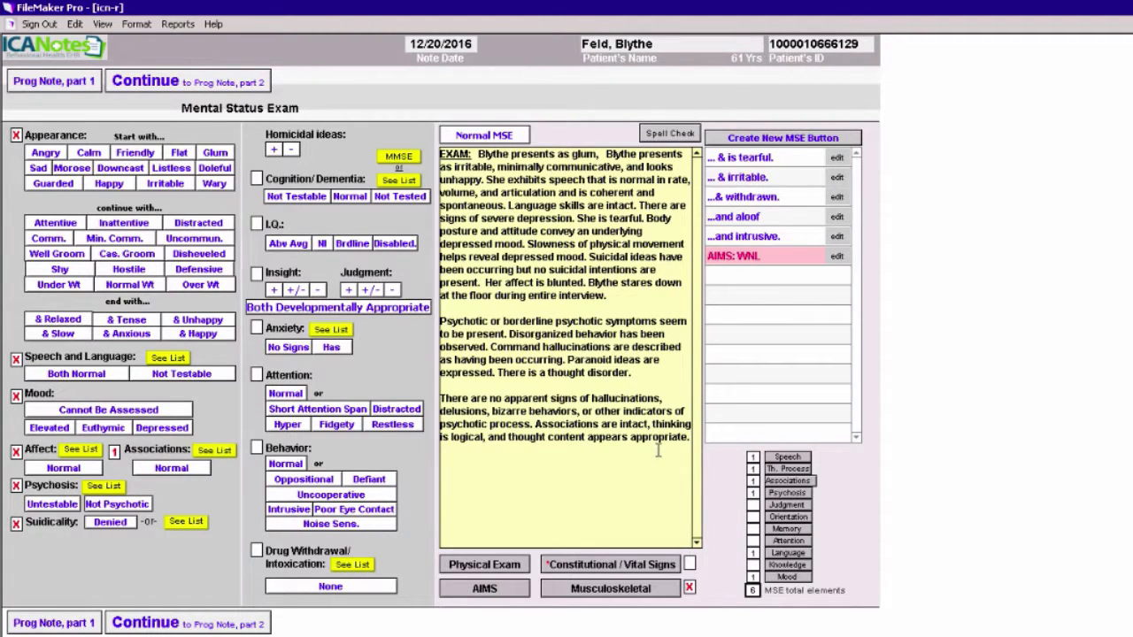
{"action": "left_click_drag", "start_coordinate": [657, 450], "coordinate": [443, 403]}
{"action": "right_click", "coordinate": [467, 402]}
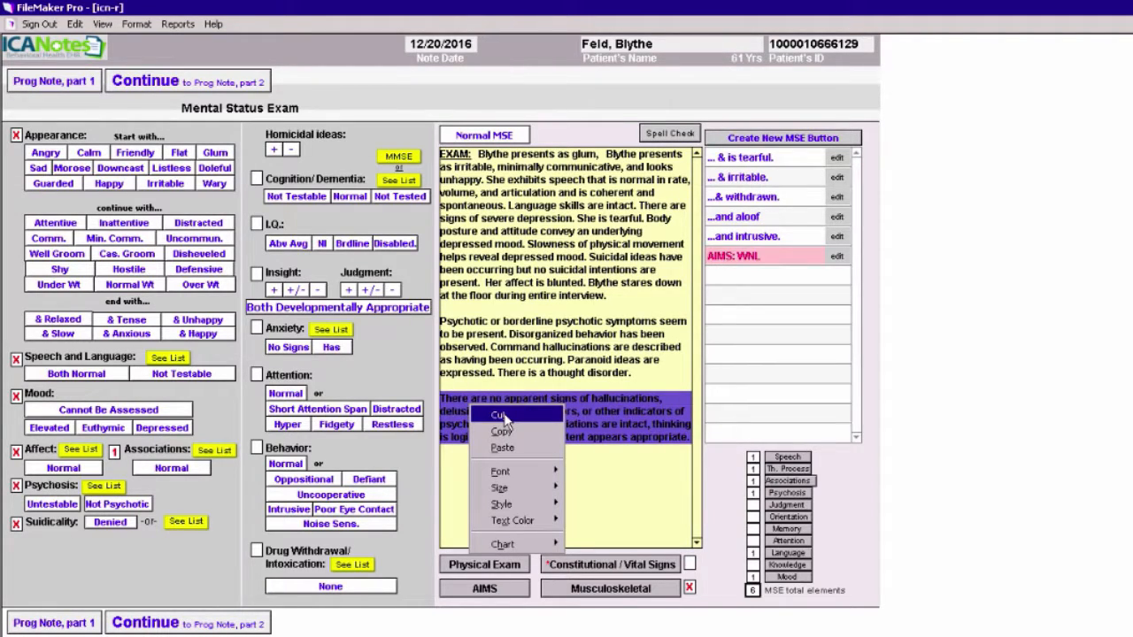
{"action": "left_click", "coordinate": [500, 416]}
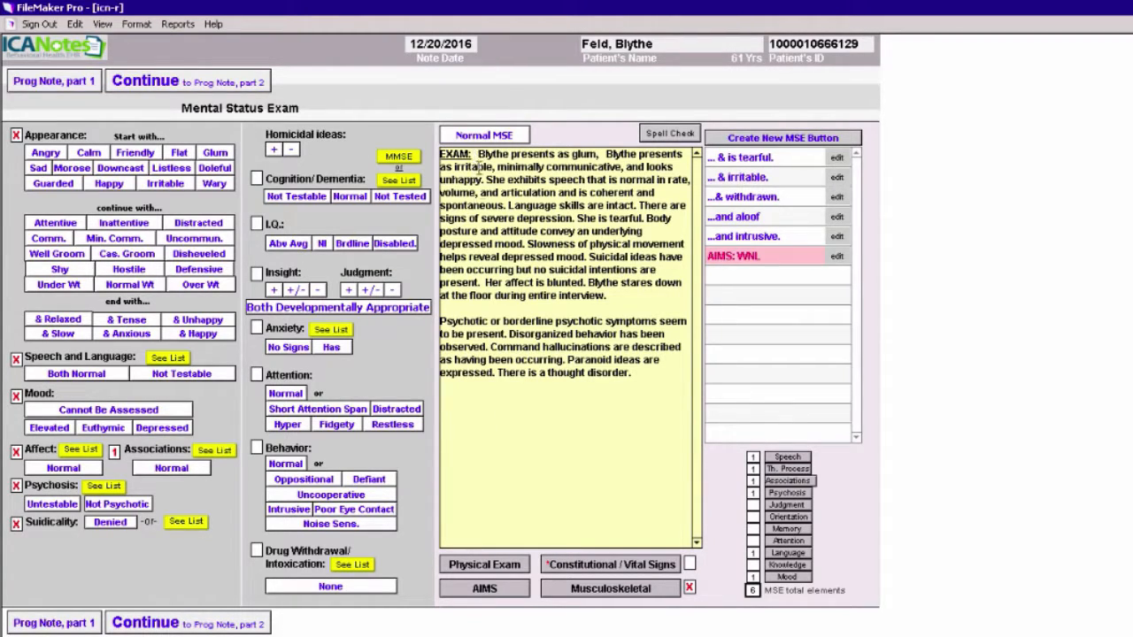
{"action": "left_click_drag", "start_coordinate": [441, 155], "coordinate": [513, 403]}
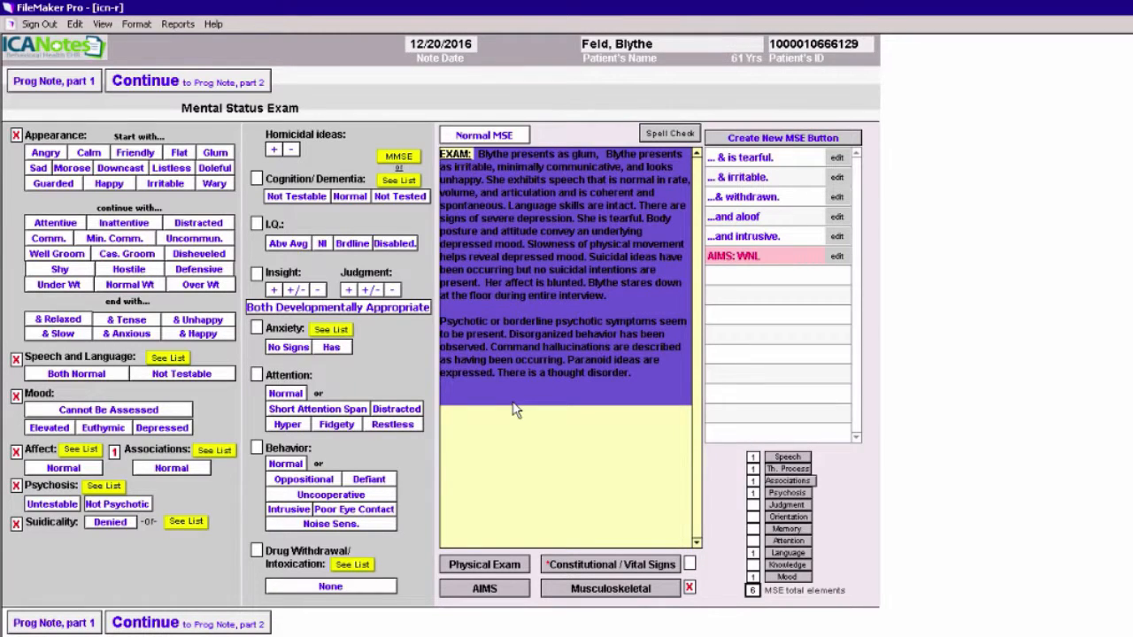
{"action": "left_click", "coordinate": [473, 441]}
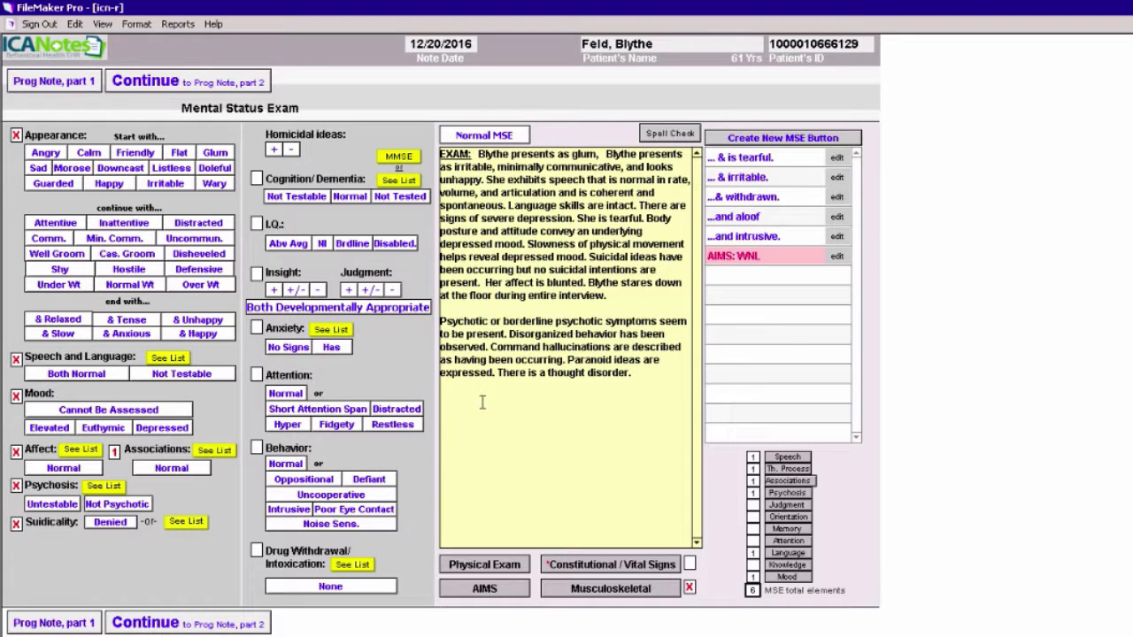
- Open the vital signs from part 1 of the progress note and add a VITAL SIGNS heading below the exam text, removing the extra blank lines
{"action": "left_click", "coordinate": [78, 86]}
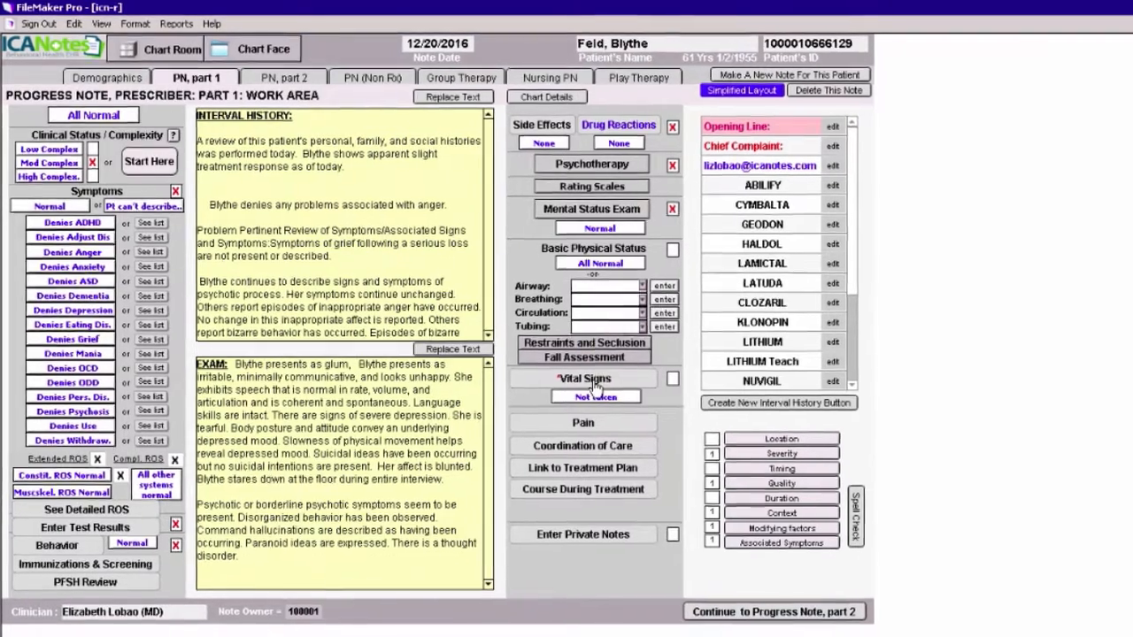
{"action": "left_click", "coordinate": [600, 386]}
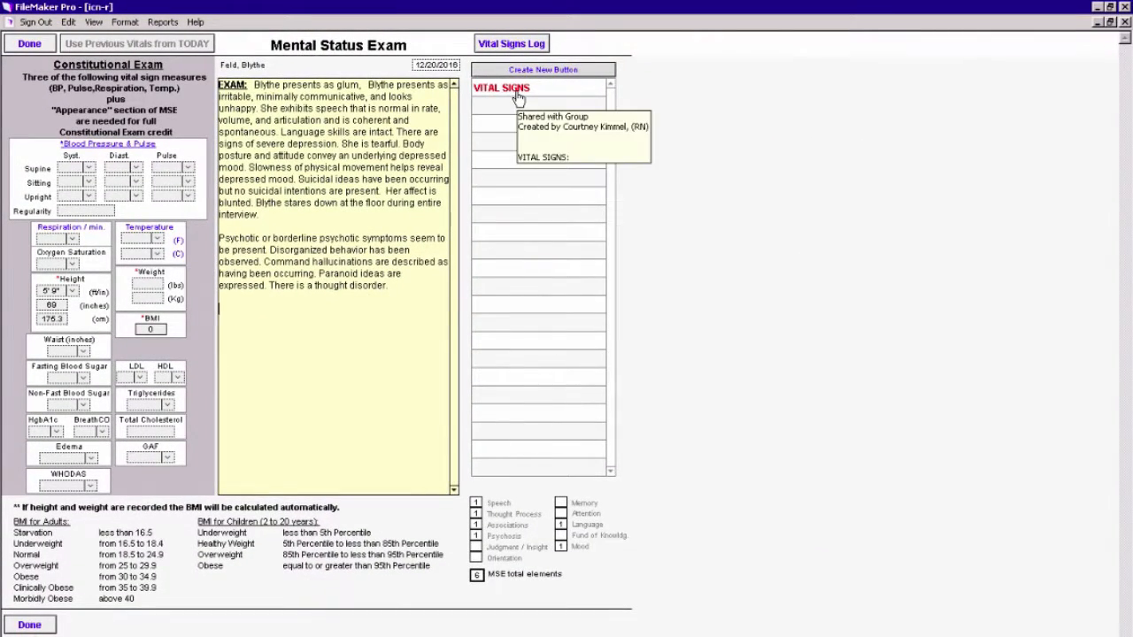
{"action": "left_click", "coordinate": [518, 98]}
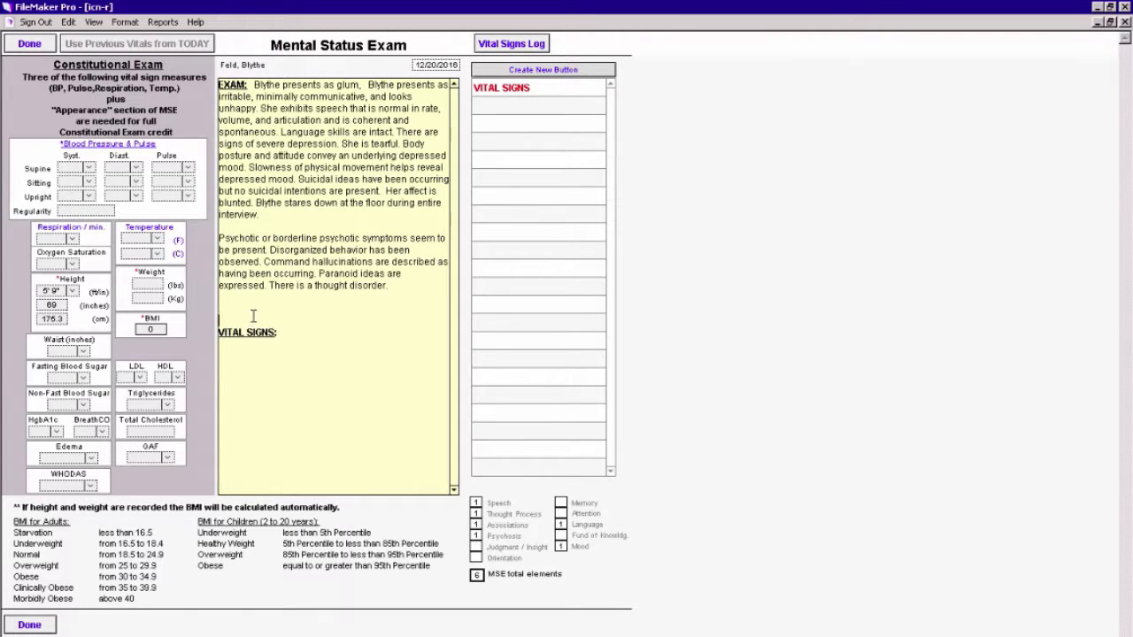
{"action": "key", "text": "BackSpace"}
{"action": "key", "text": "BackSpace"}
- Try to reuse the previous vitals from today for this note
{"action": "left_click", "coordinate": [155, 48]}
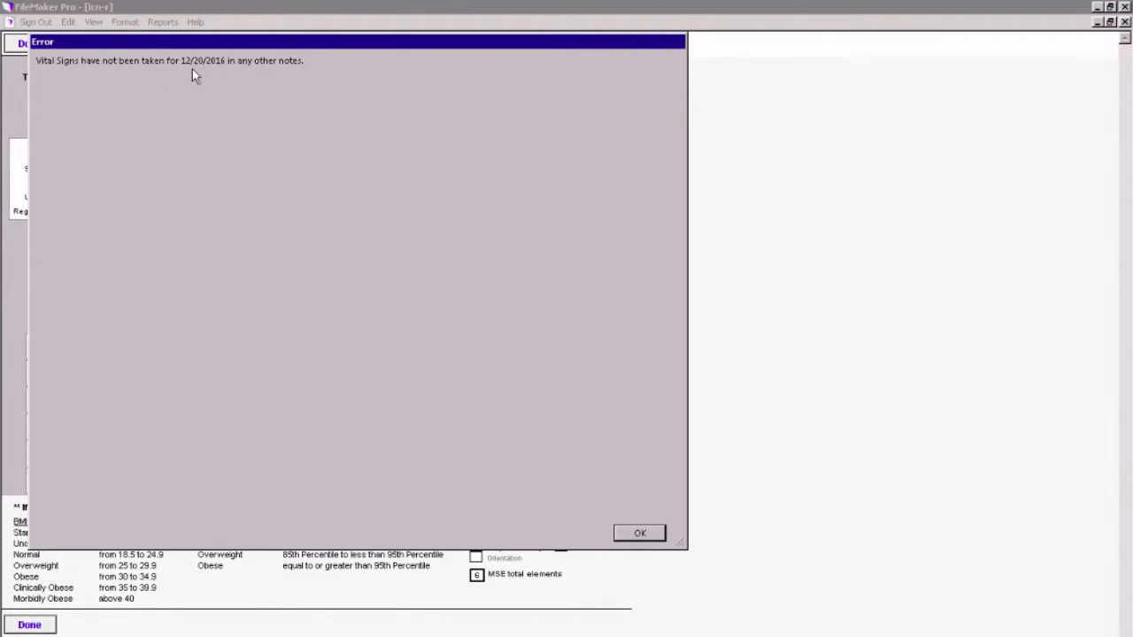
{"action": "left_click", "coordinate": [620, 536]}
{"action": "left_click", "coordinate": [241, 330]}
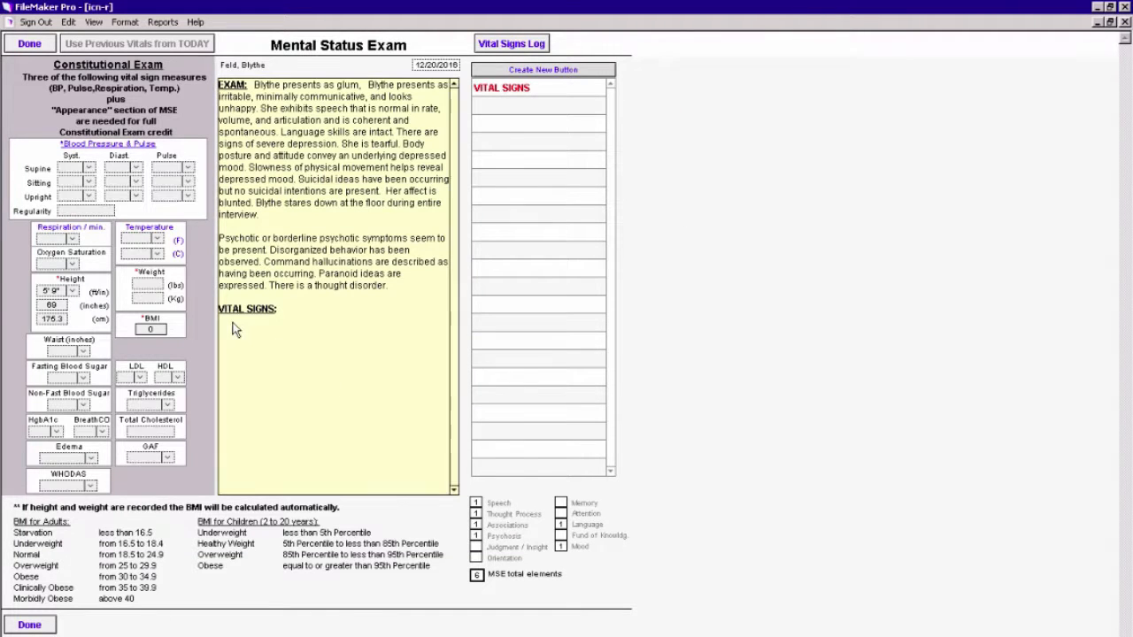
- Record a sitting blood pressure of 104 over 59 and a sitting pulse of 59 with regular rhythm
{"action": "left_click", "coordinate": [88, 196]}
{"action": "left_click", "coordinate": [71, 263]}
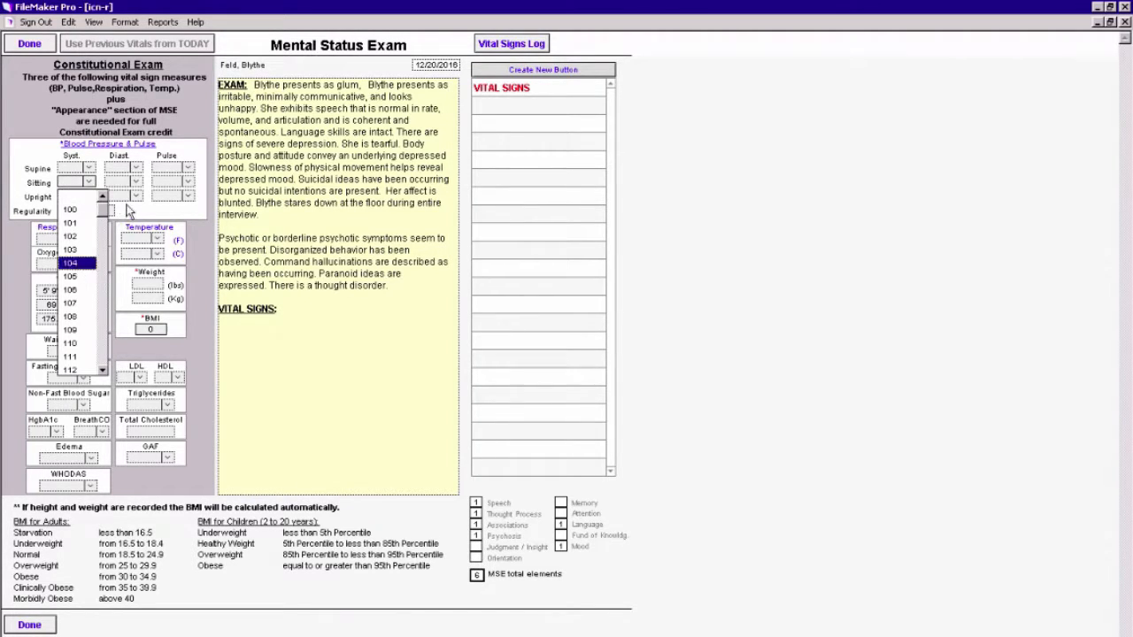
{"action": "left_click", "coordinate": [124, 181]}
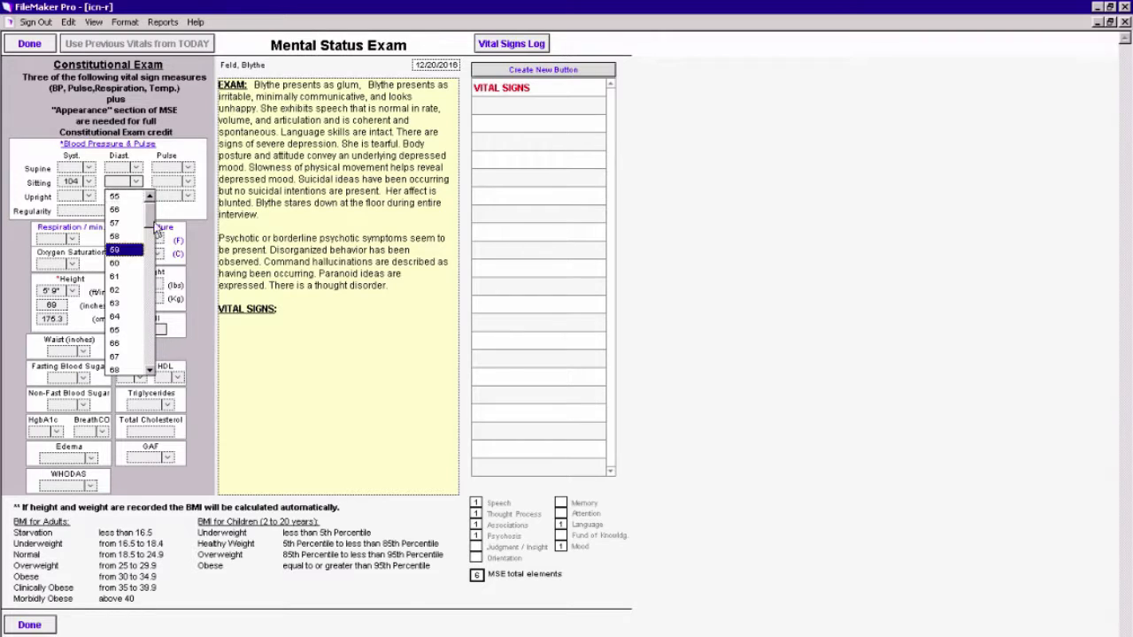
{"action": "left_click", "coordinate": [118, 253]}
{"action": "left_click", "coordinate": [191, 183]}
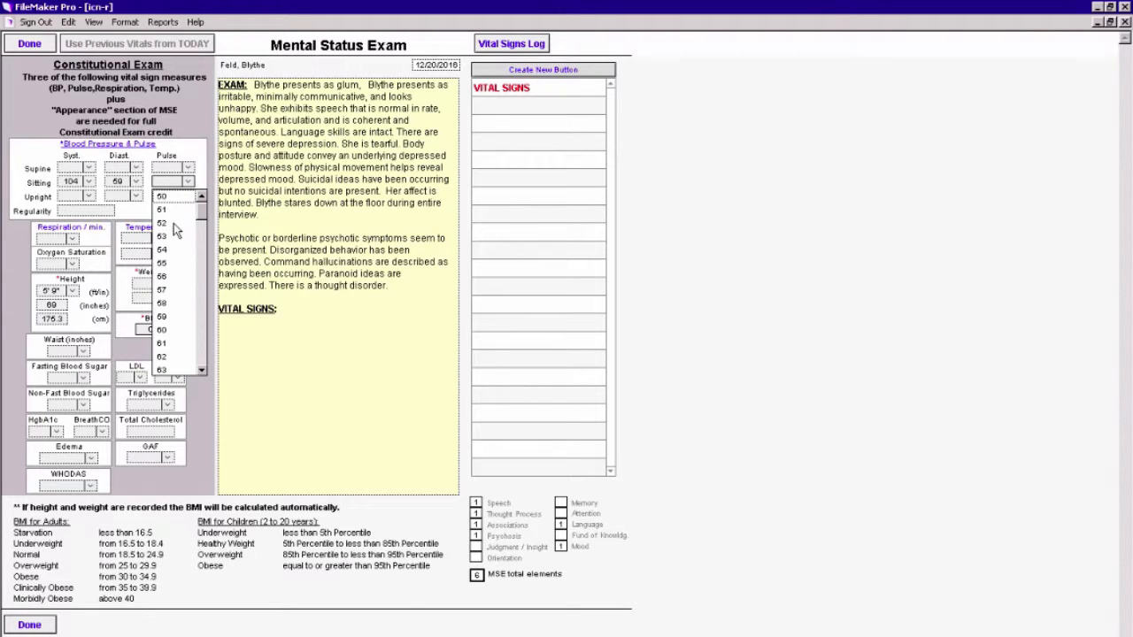
{"action": "left_click", "coordinate": [166, 315]}
{"action": "left_click", "coordinate": [66, 210]}
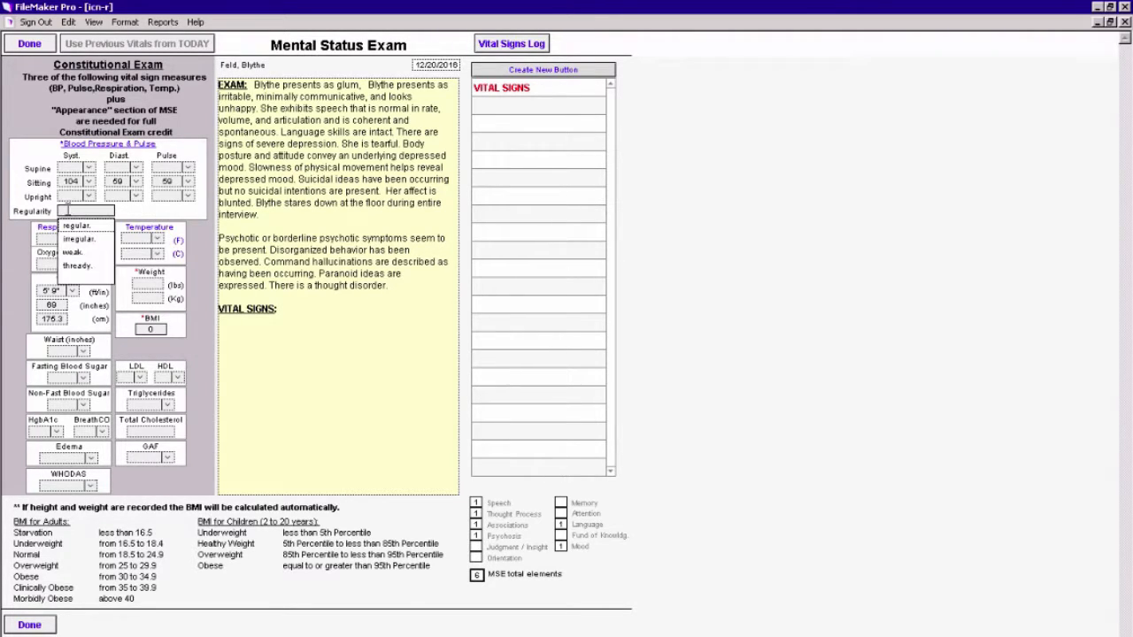
{"action": "left_click", "coordinate": [76, 227]}
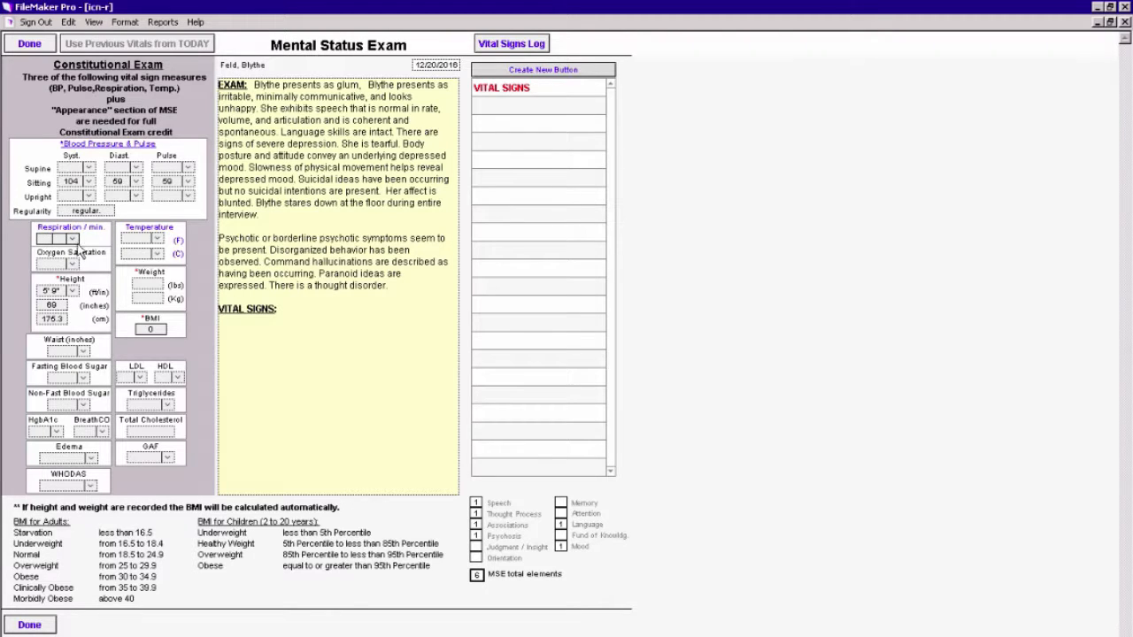
- Record a respiration rate of 14 per minute, a temperature of 98.1 F and a weight of 170 lbs
{"action": "left_click", "coordinate": [72, 240]}
{"action": "left_click", "coordinate": [47, 307]}
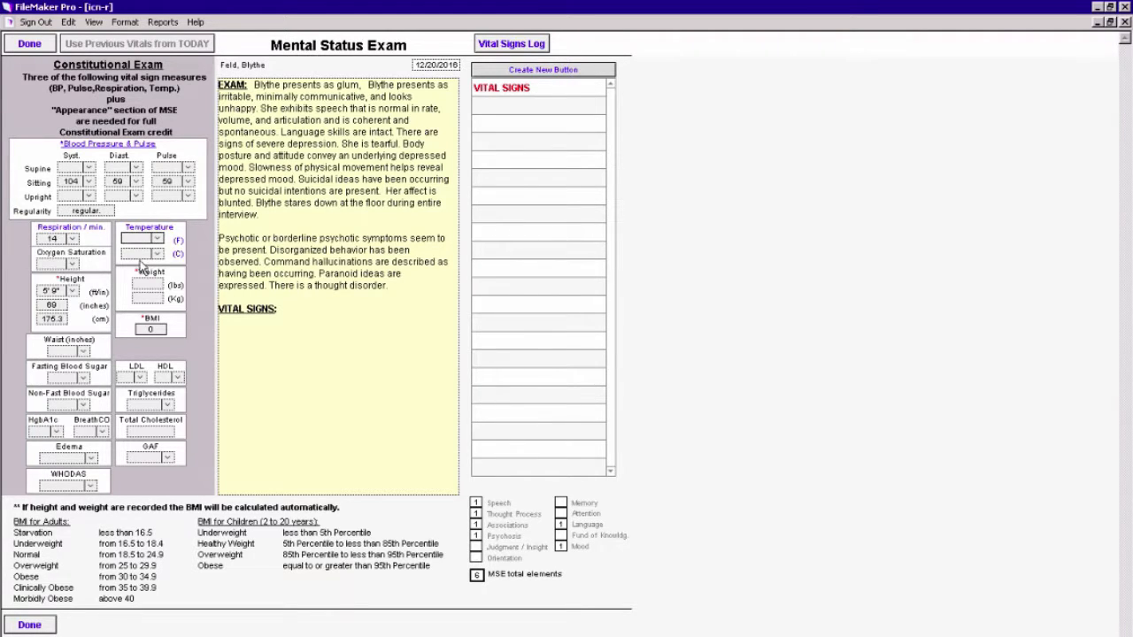
{"action": "left_click", "coordinate": [156, 239]}
{"action": "left_click", "coordinate": [142, 292]}
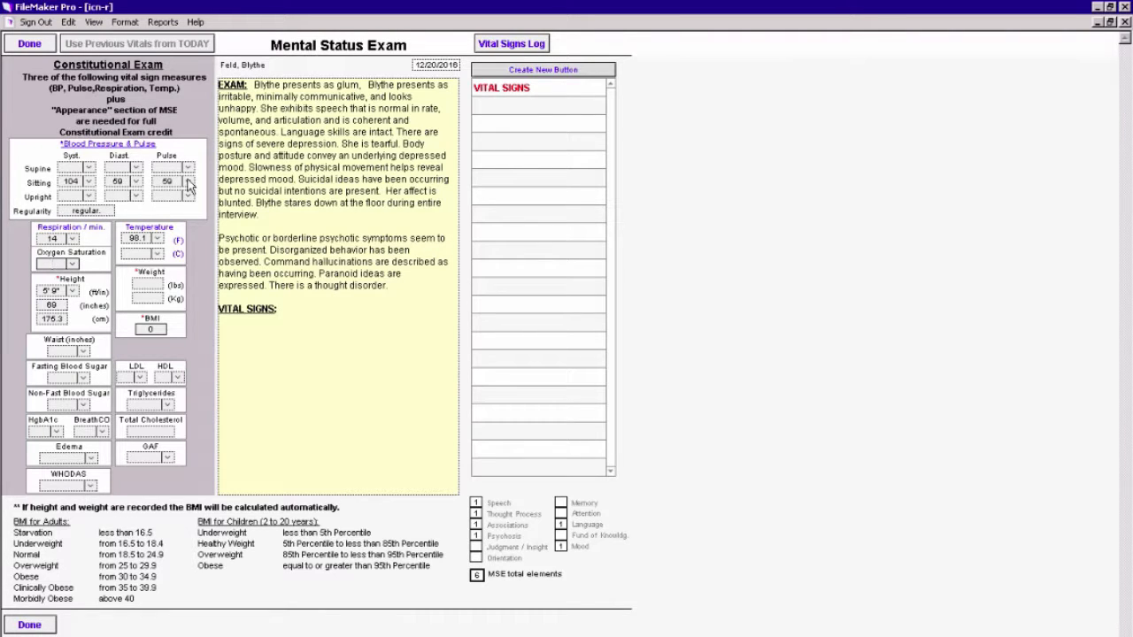
{"action": "left_click", "coordinate": [142, 285]}
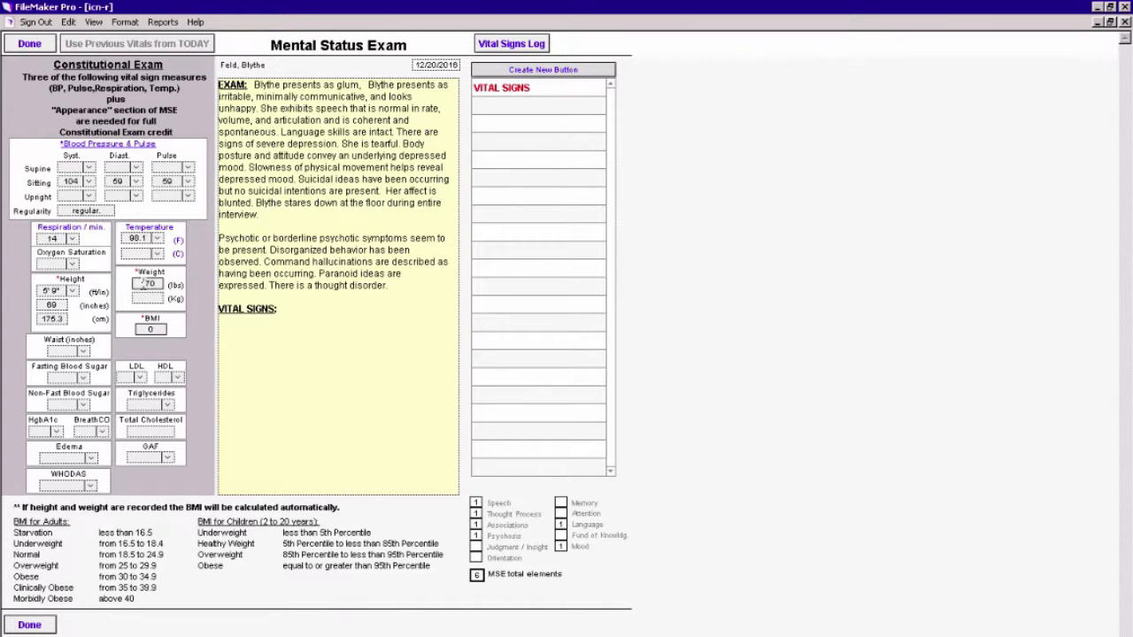
{"action": "left_click", "coordinate": [174, 327]}
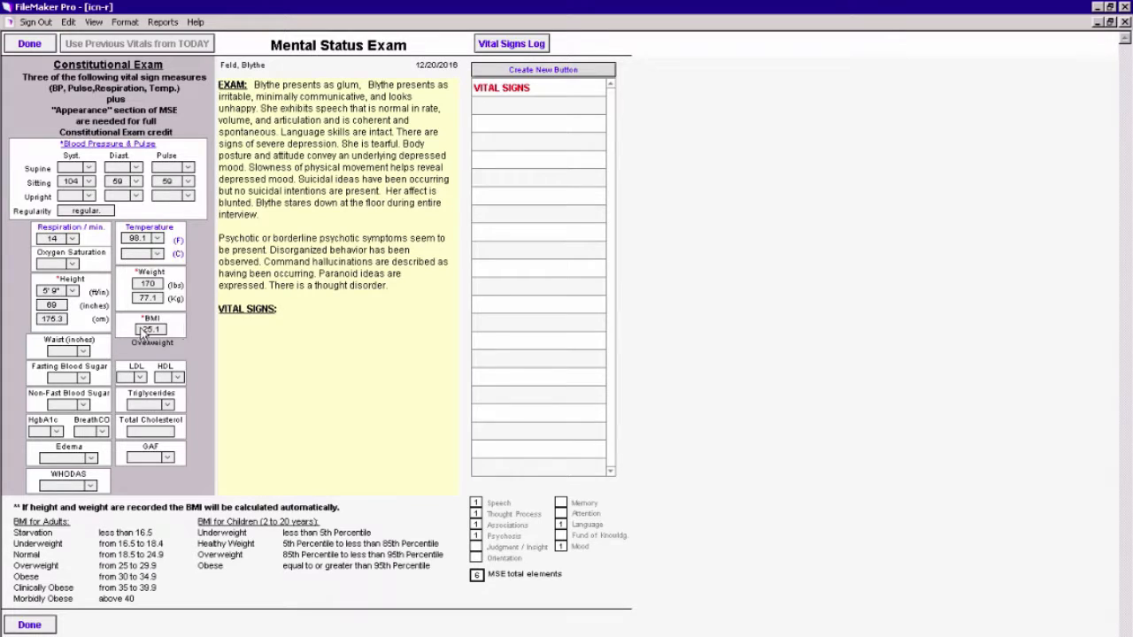
- Set fasting blood sugar to 130 and HgbA1c to 5.8, and finish the vital signs without documenting a BMI follow-up plan
{"action": "left_click", "coordinate": [83, 378]}
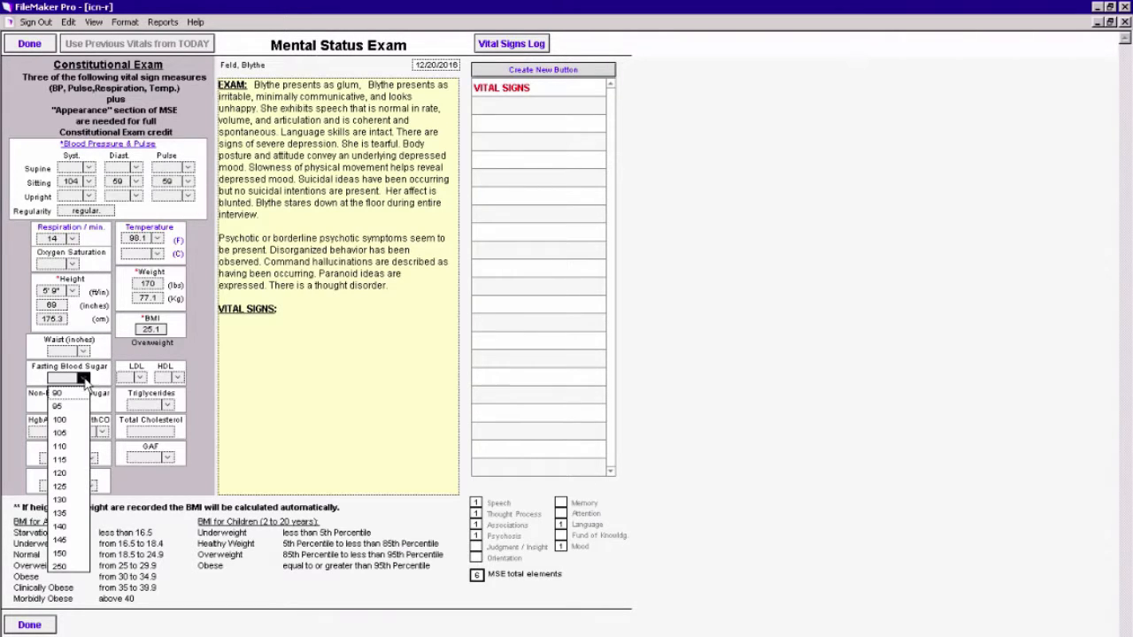
{"action": "left_click", "coordinate": [67, 501]}
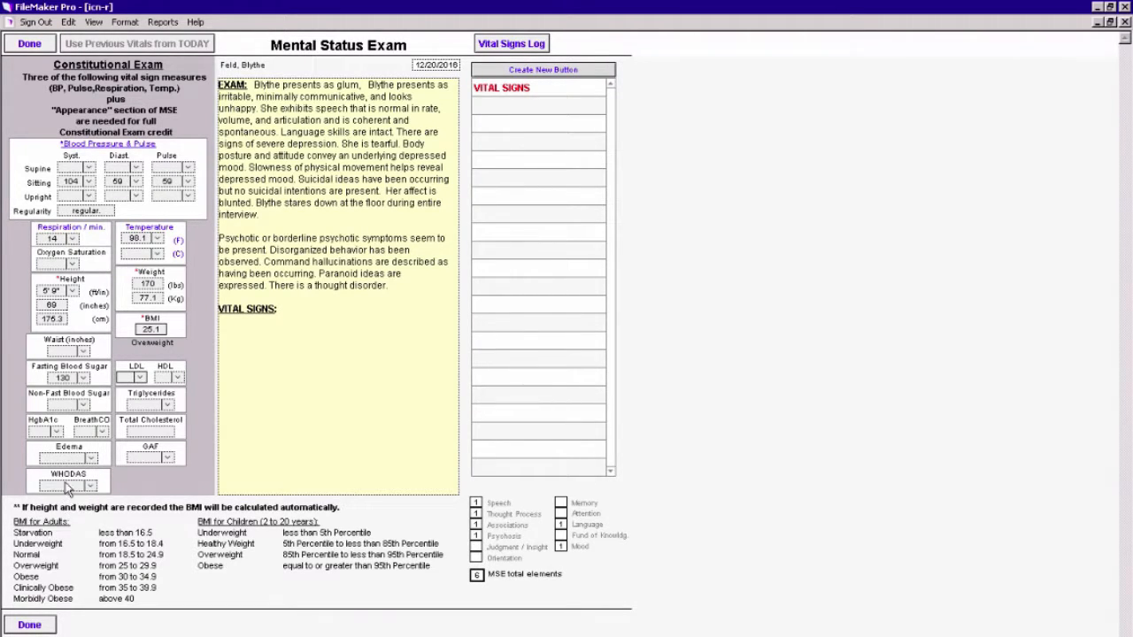
{"action": "left_click", "coordinate": [57, 432]}
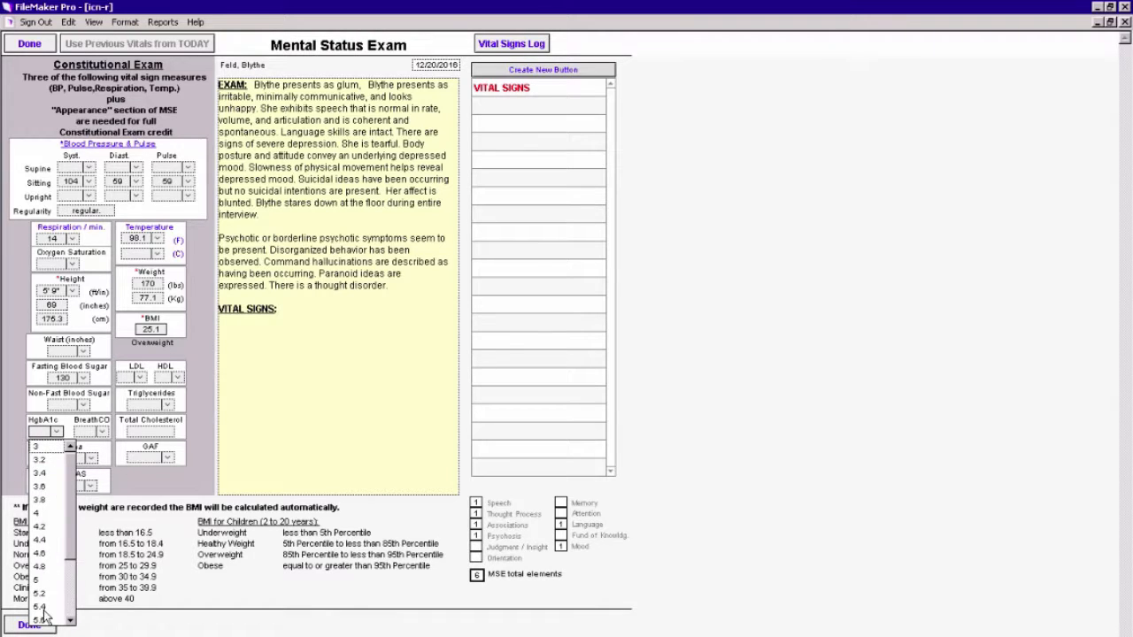
{"action": "scroll", "coordinate": [69, 561], "scroll_direction": "down", "scroll_amount": 1}
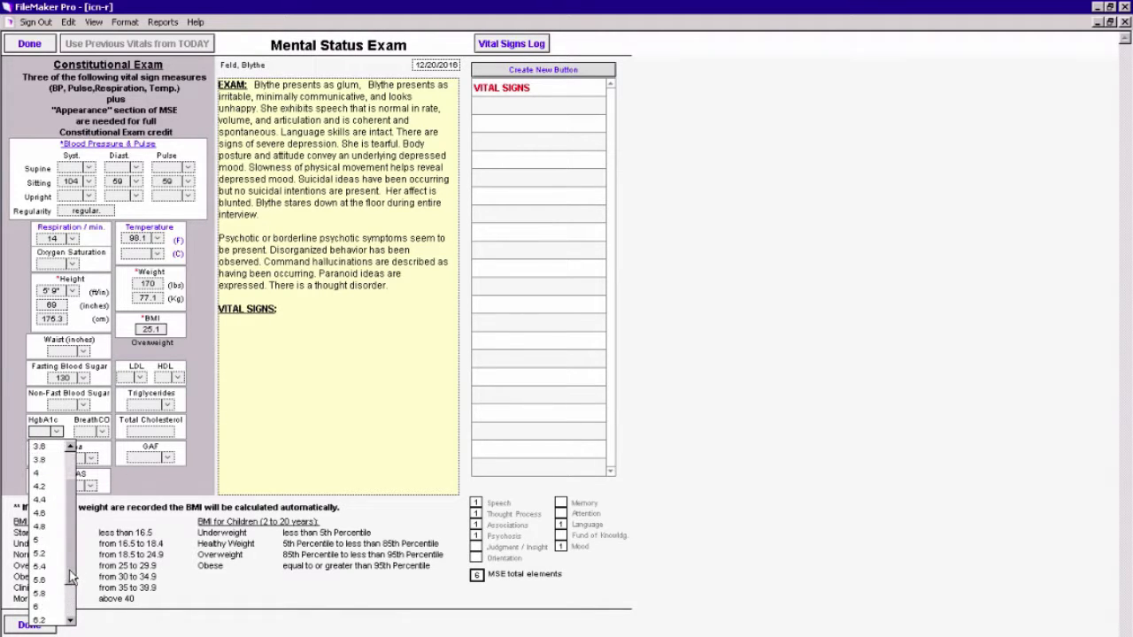
{"action": "left_click", "coordinate": [40, 593]}
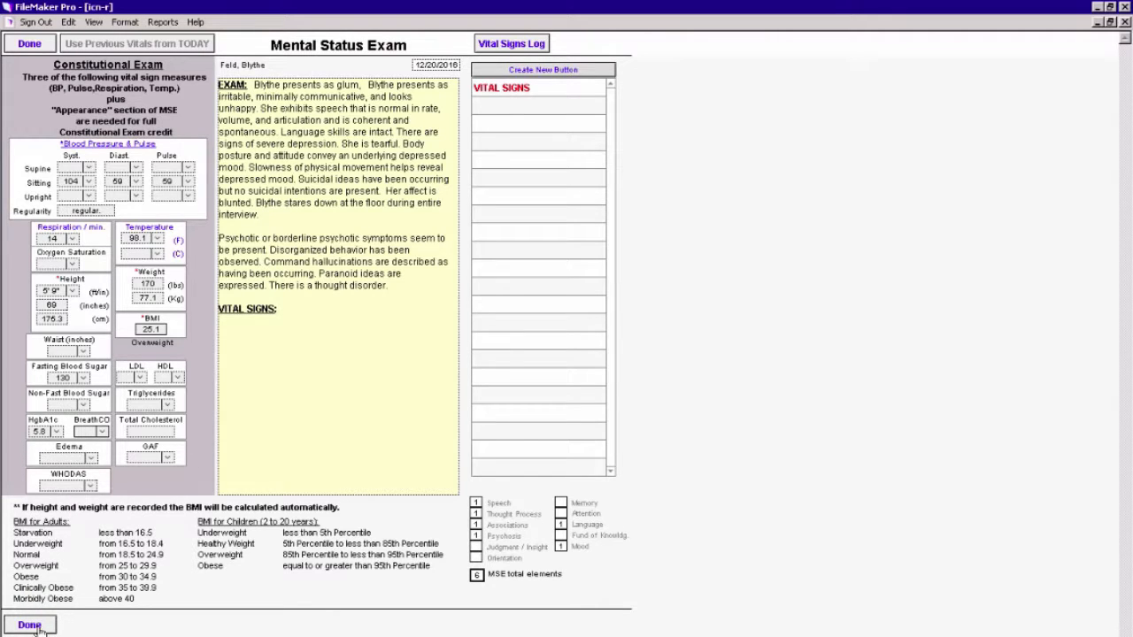
{"action": "left_click", "coordinate": [29, 625]}
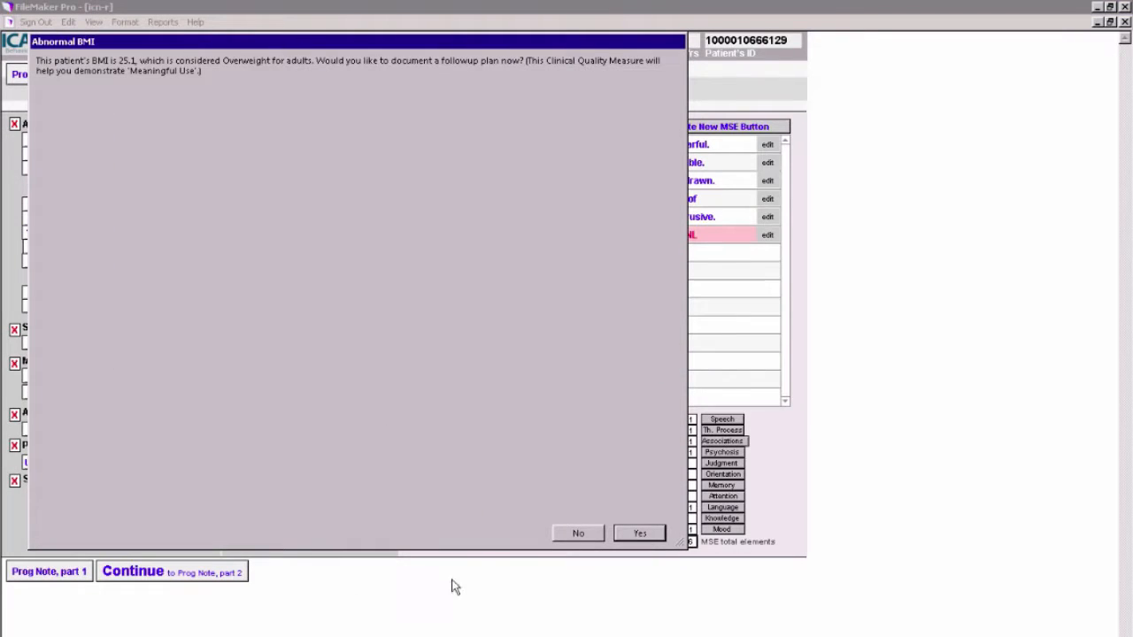
{"action": "left_click", "coordinate": [578, 533]}
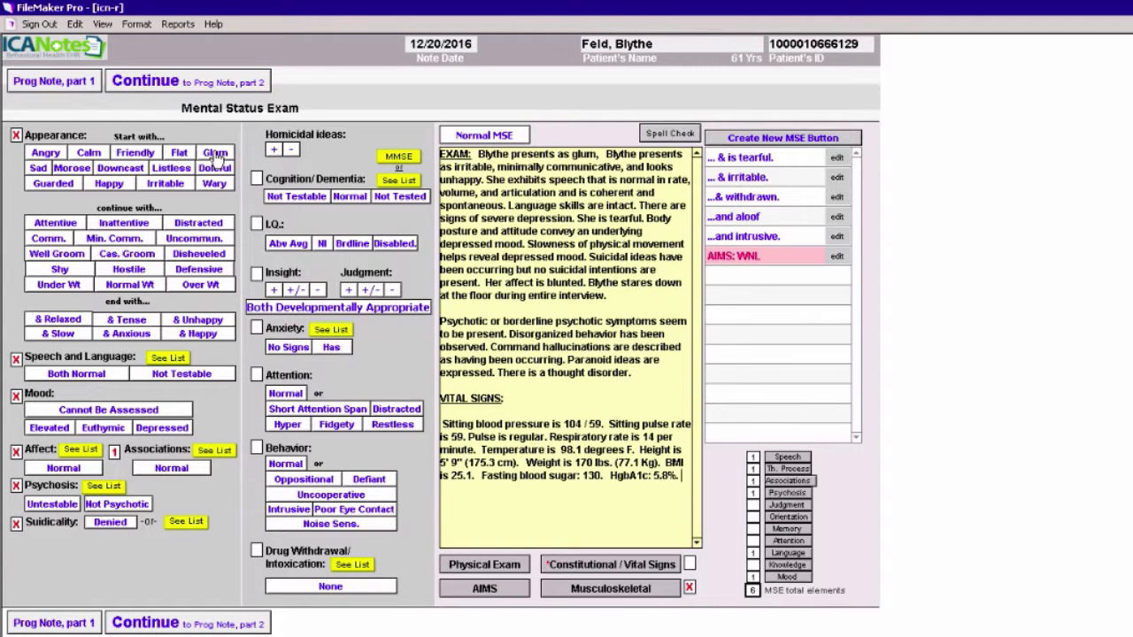
- Document in the progress note's pain section that the patient has current lower back pain of severe intensity
{"action": "left_click", "coordinate": [54, 81]}
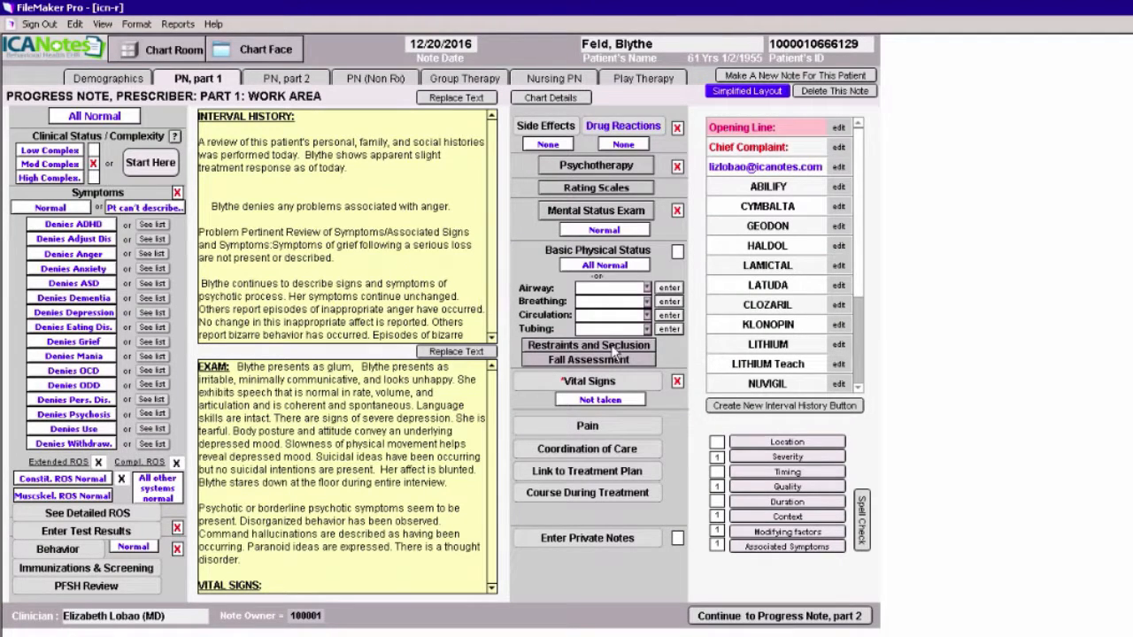
{"action": "left_click", "coordinate": [593, 428]}
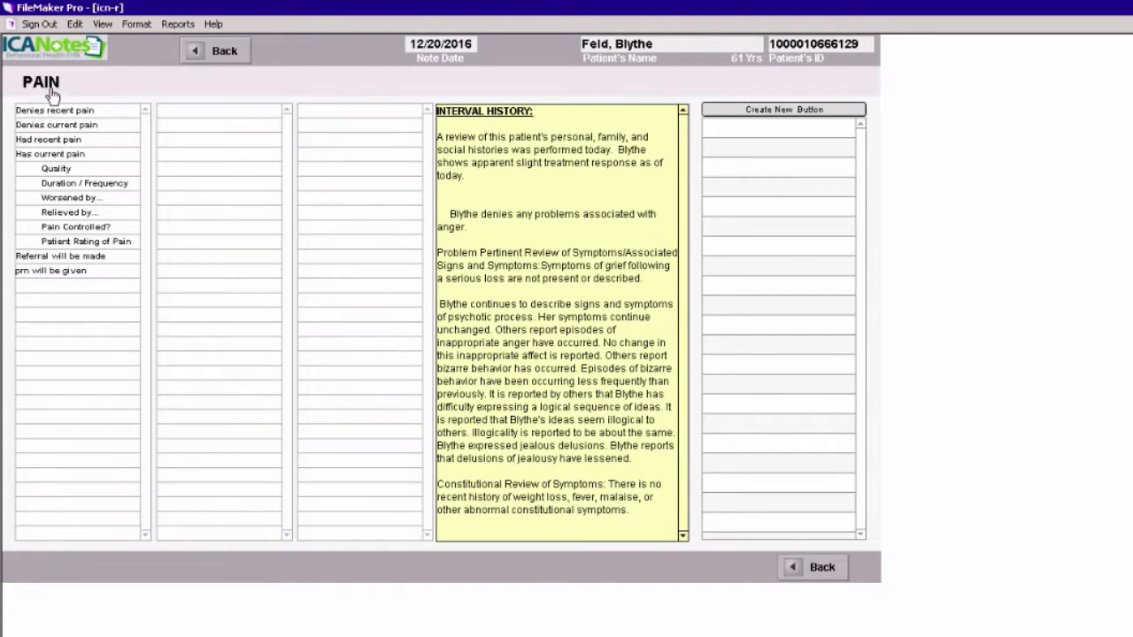
{"action": "left_click", "coordinate": [78, 157]}
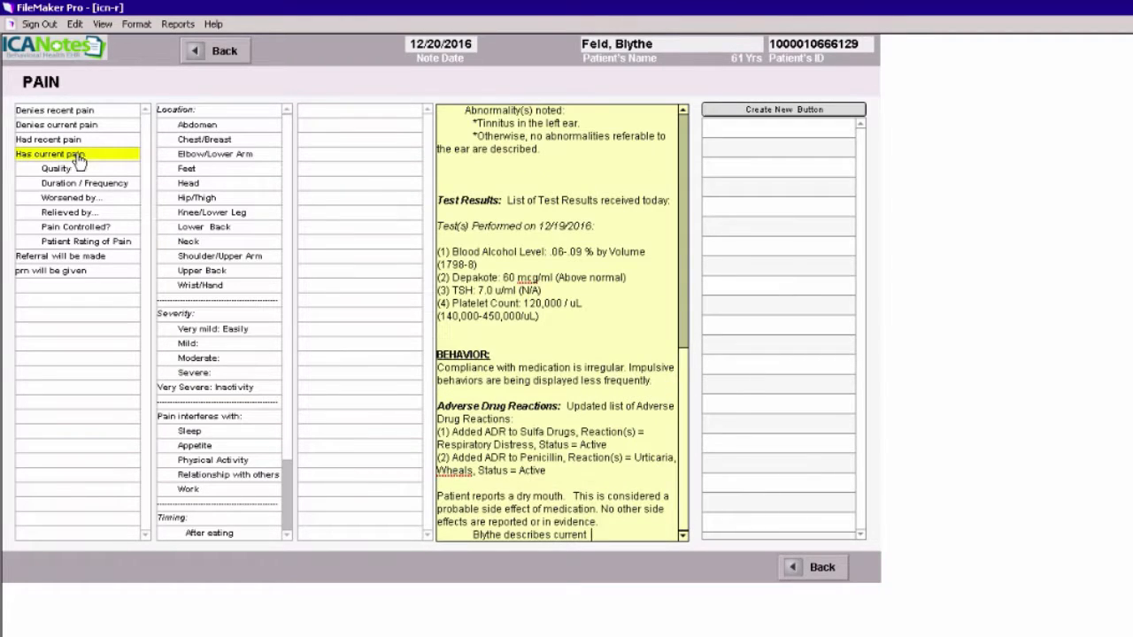
{"action": "left_click", "coordinate": [227, 232]}
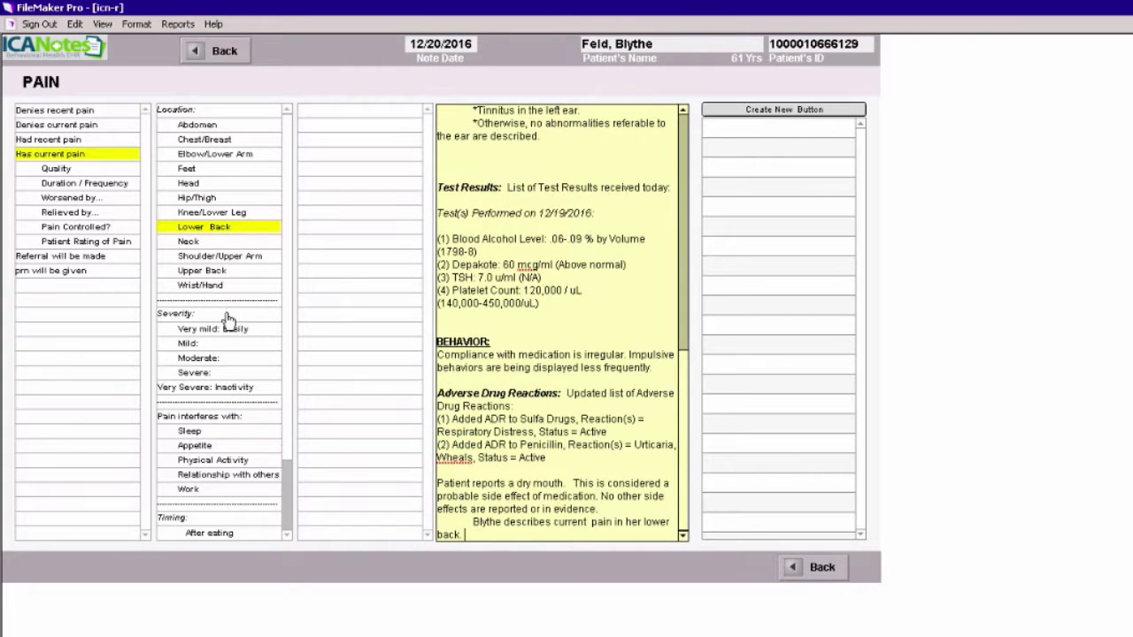
{"action": "left_click", "coordinate": [228, 315]}
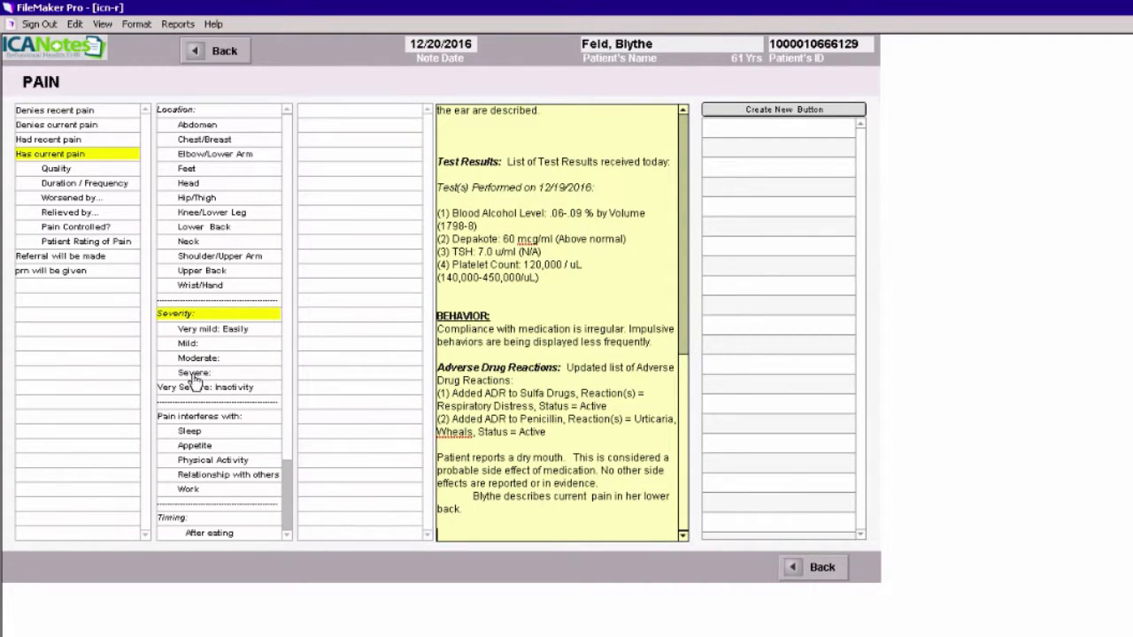
{"action": "left_click", "coordinate": [203, 374]}
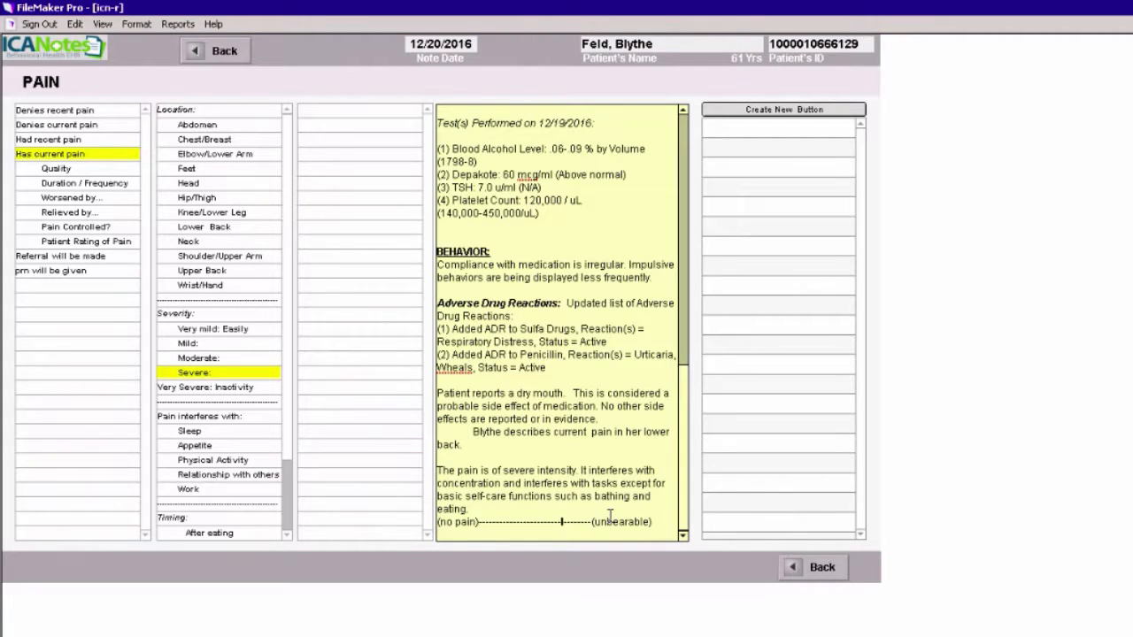
{"action": "key", "text": "Return"}
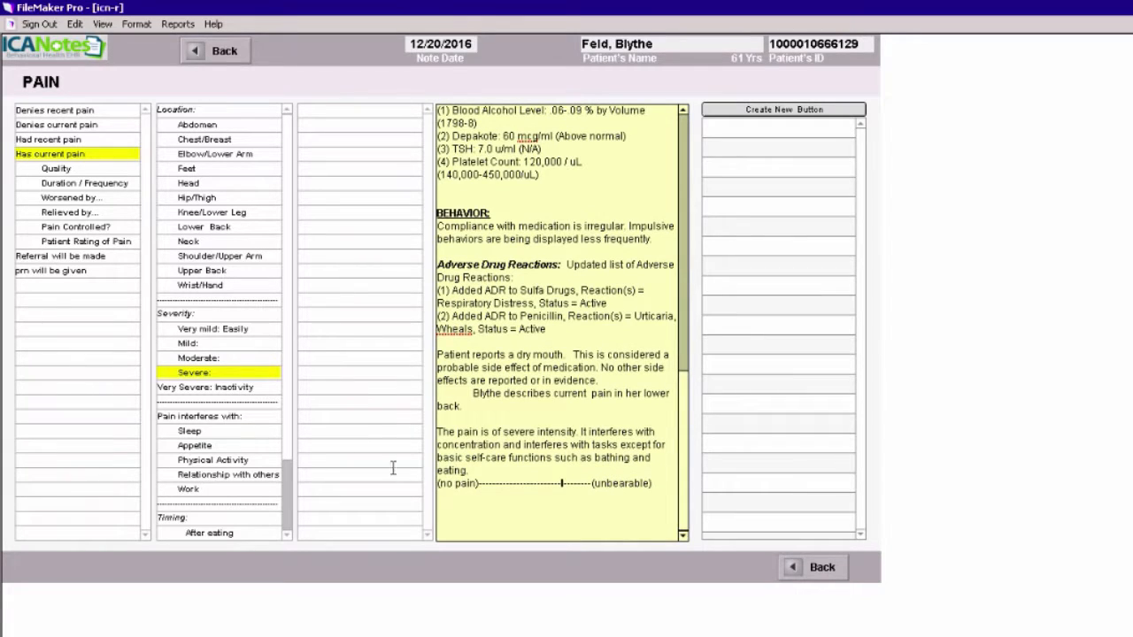
{"action": "left_click", "coordinate": [215, 331]}
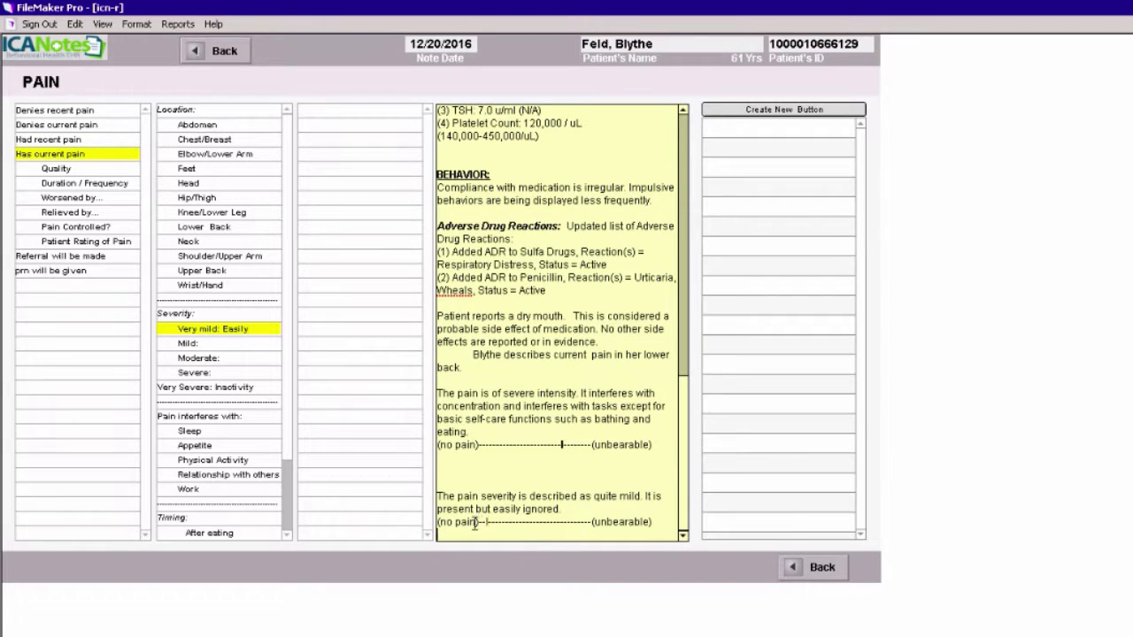
{"action": "left_click_drag", "start_coordinate": [475, 525], "coordinate": [427, 476]}
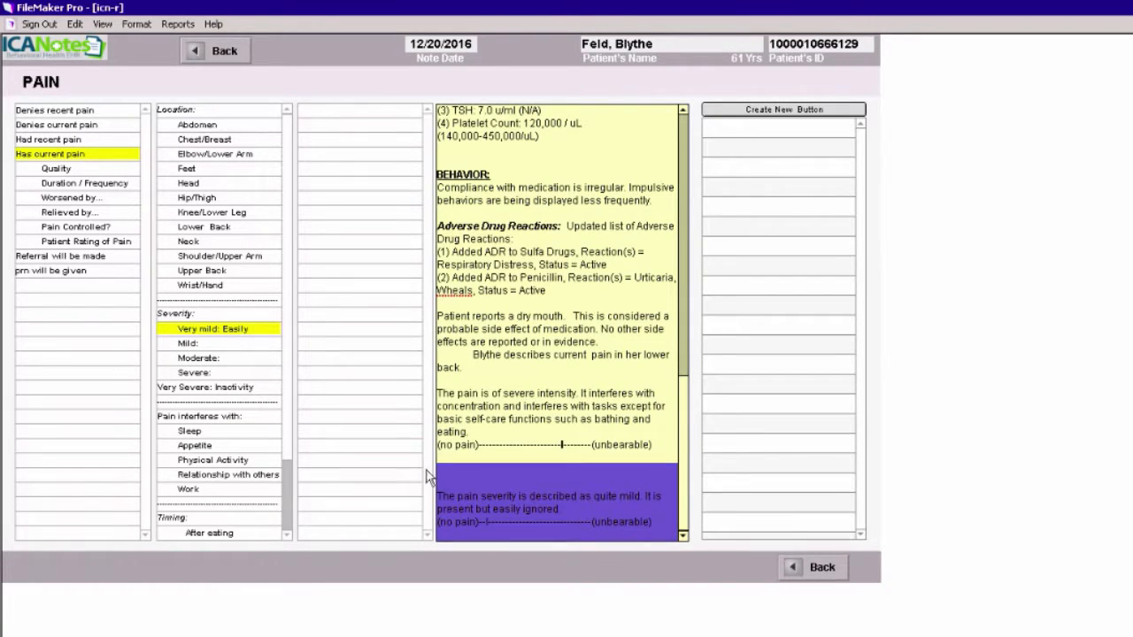
{"action": "key", "text": "BackSpace"}
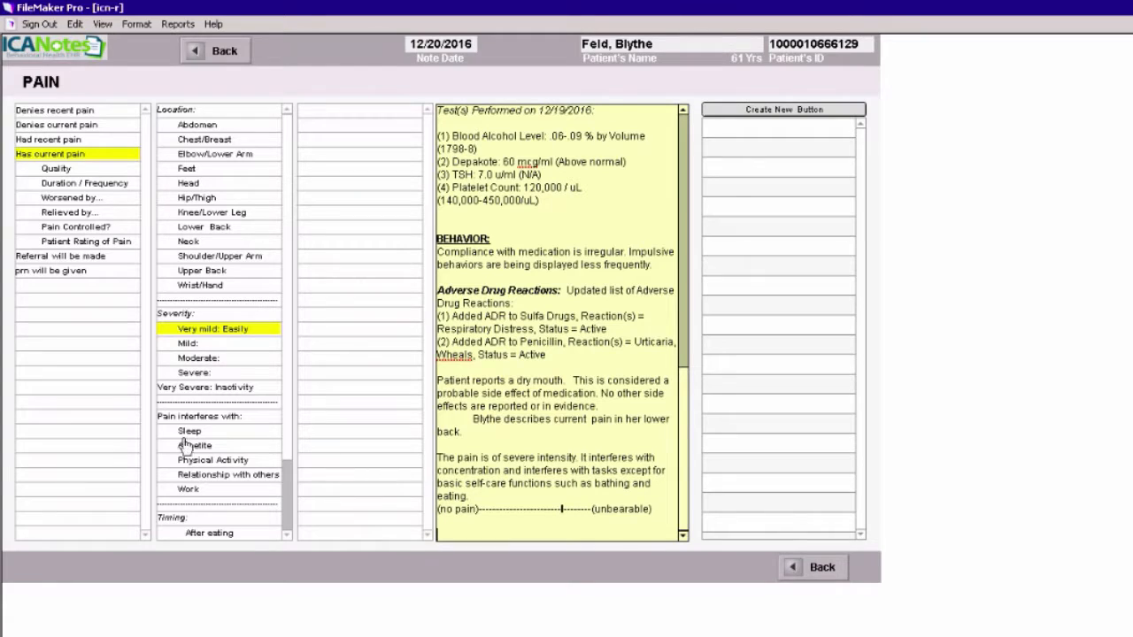
- Record that the pain interferes with sleep and appetite
{"action": "left_click", "coordinate": [202, 420]}
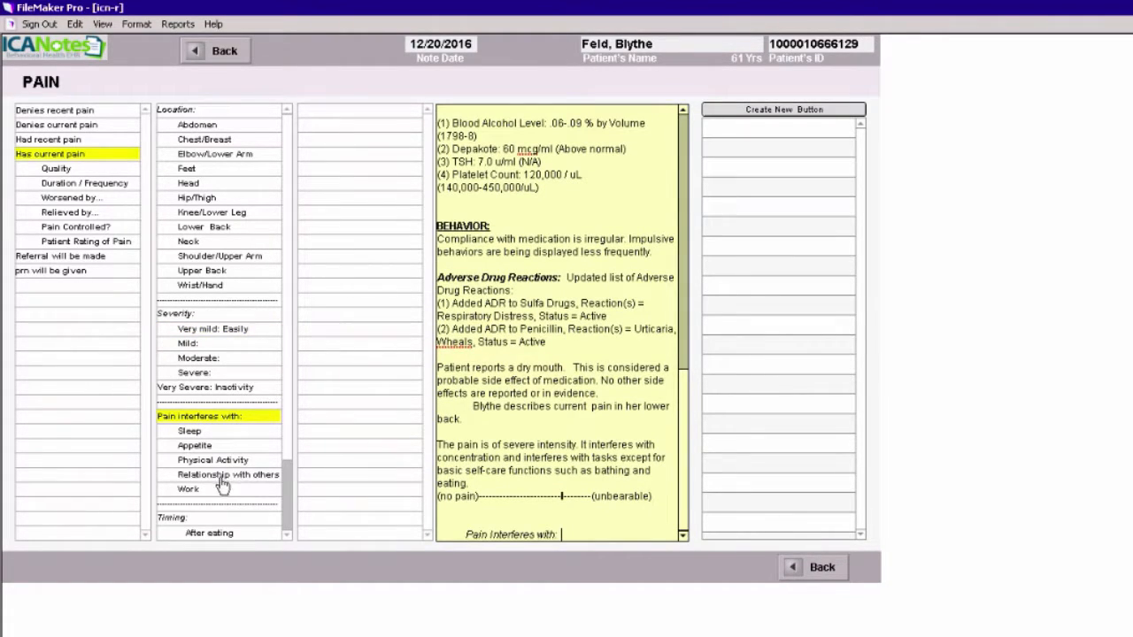
{"action": "left_click", "coordinate": [208, 434]}
{"action": "left_click", "coordinate": [212, 447]}
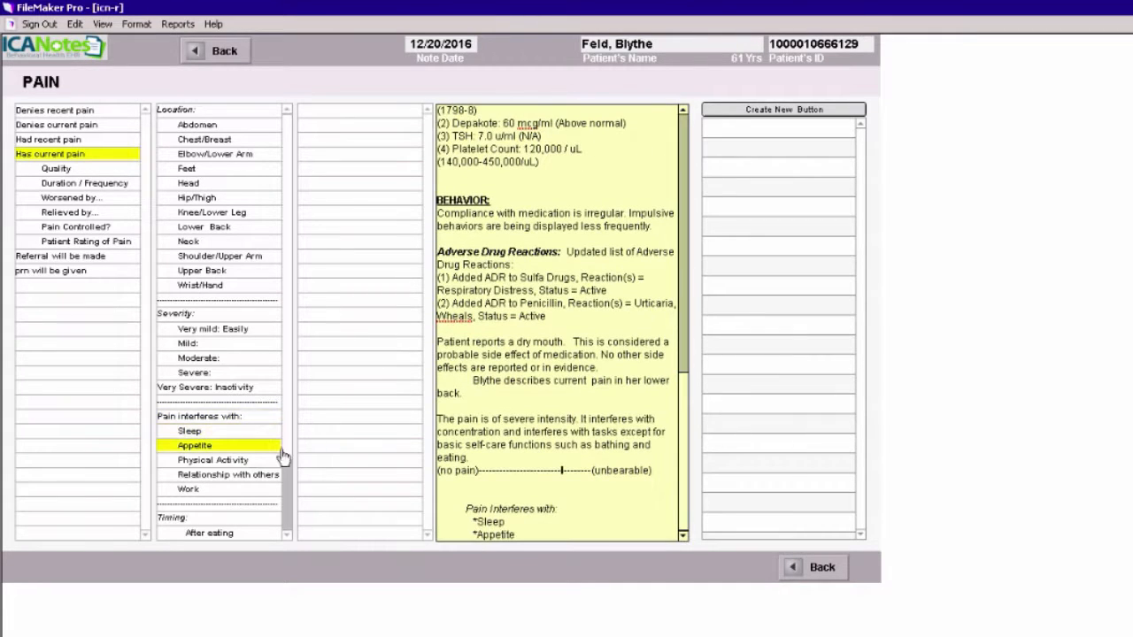
- Describe the pain's timing as chronic, its quality as sharp and its duration as continuous
{"action": "scroll", "coordinate": [289, 513], "scroll_direction": "down", "scroll_amount": 3}
{"action": "scroll", "coordinate": [292, 518], "scroll_direction": "down", "scroll_amount": 1}
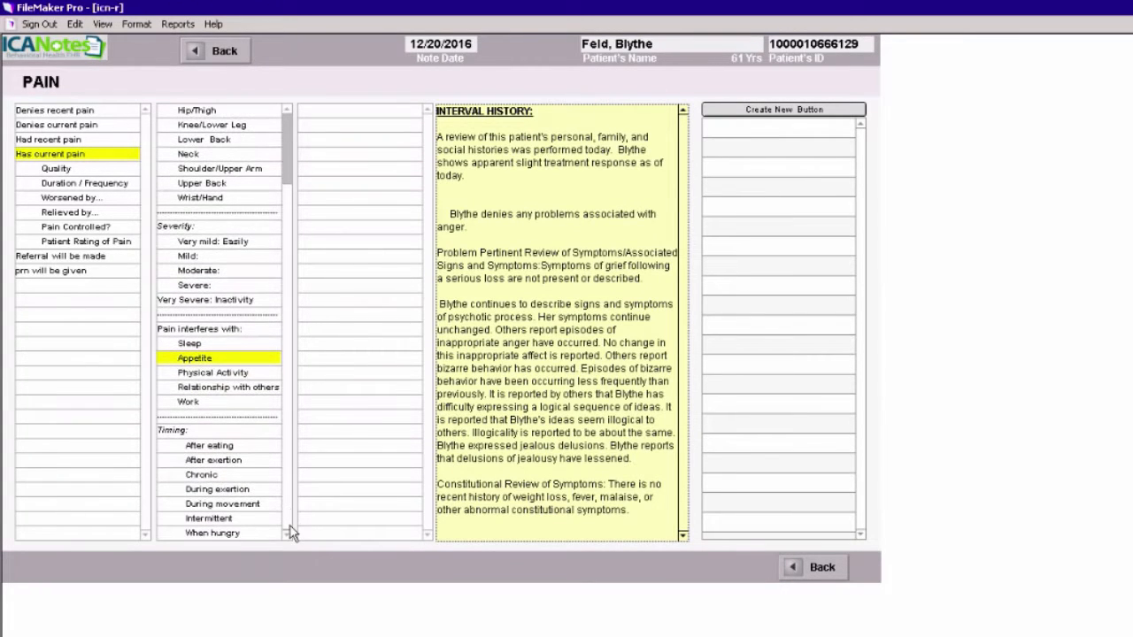
{"action": "left_click", "coordinate": [218, 433]}
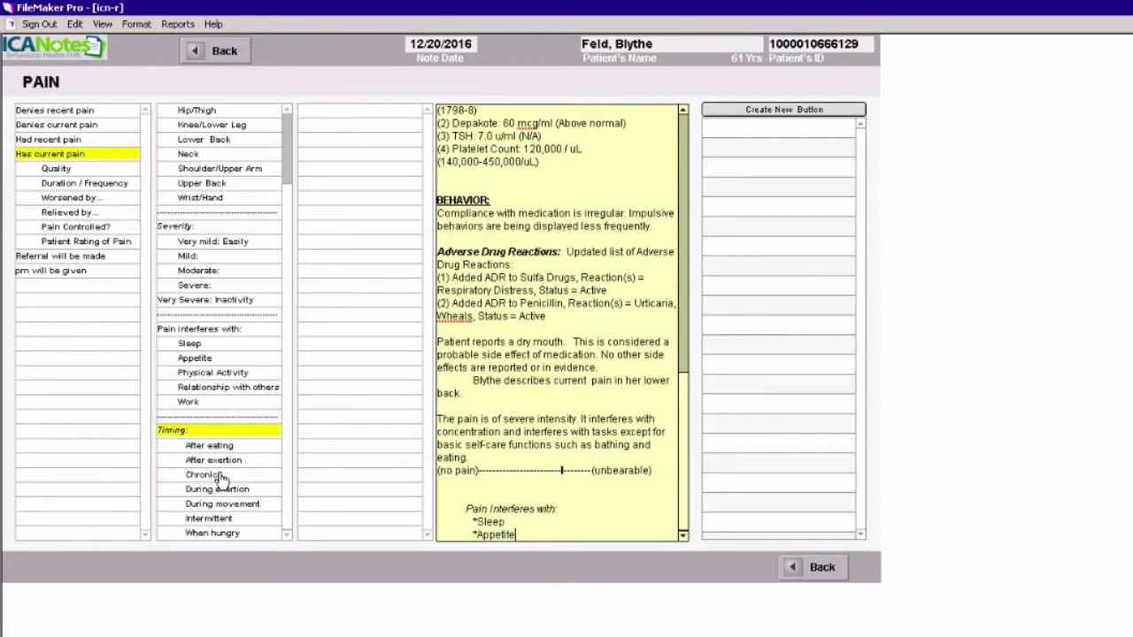
{"action": "left_click", "coordinate": [219, 476]}
{"action": "left_click", "coordinate": [62, 170]}
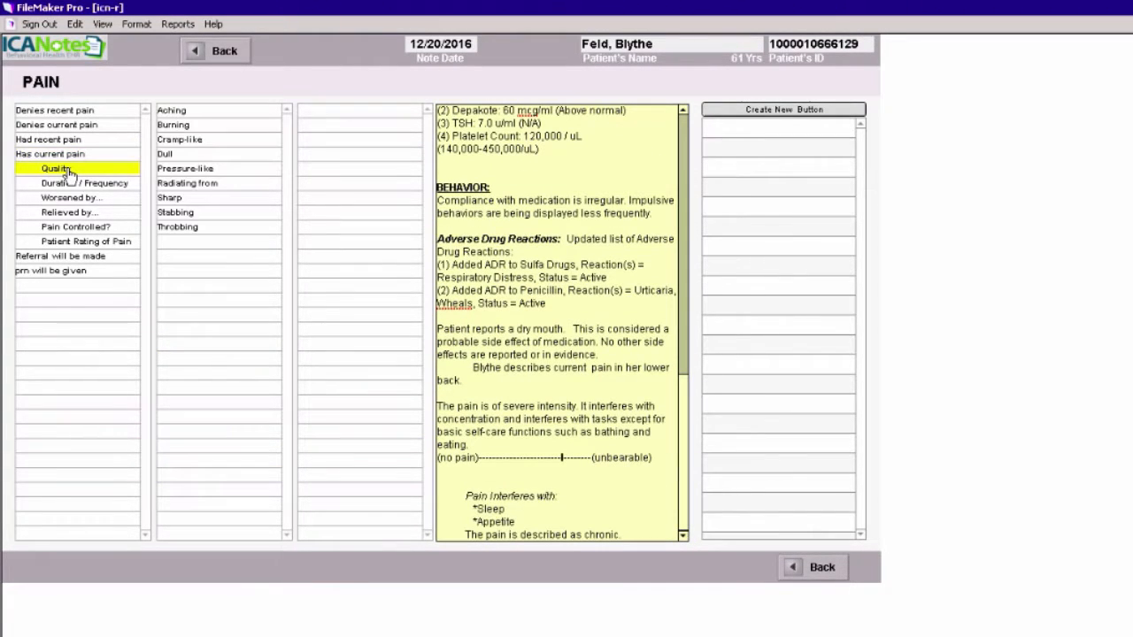
{"action": "left_click", "coordinate": [190, 202]}
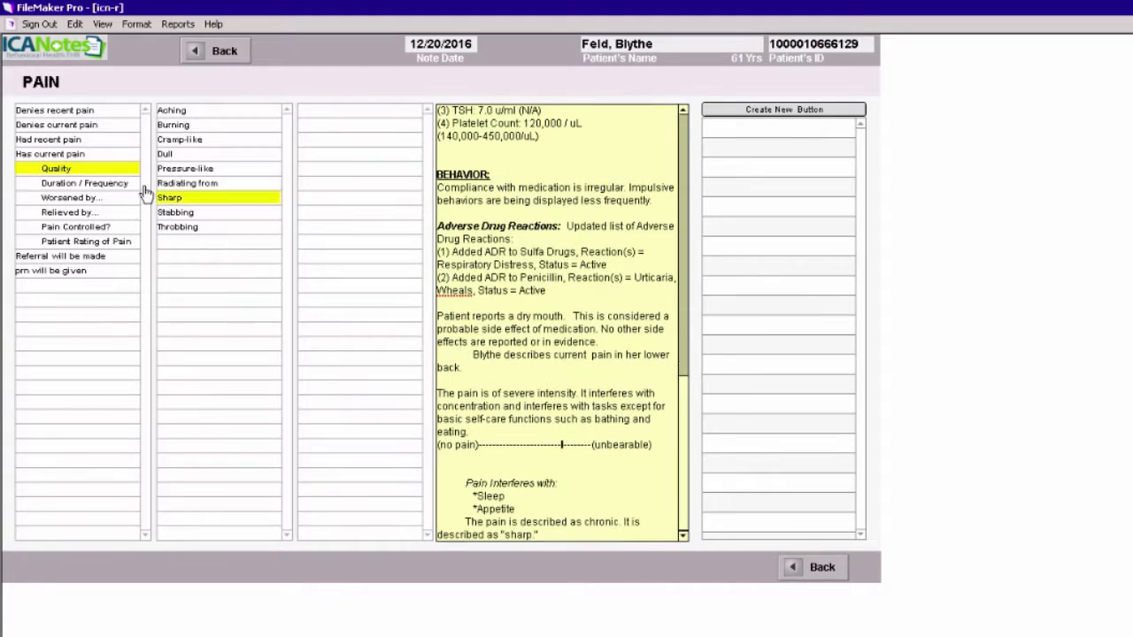
{"action": "left_click", "coordinate": [88, 184]}
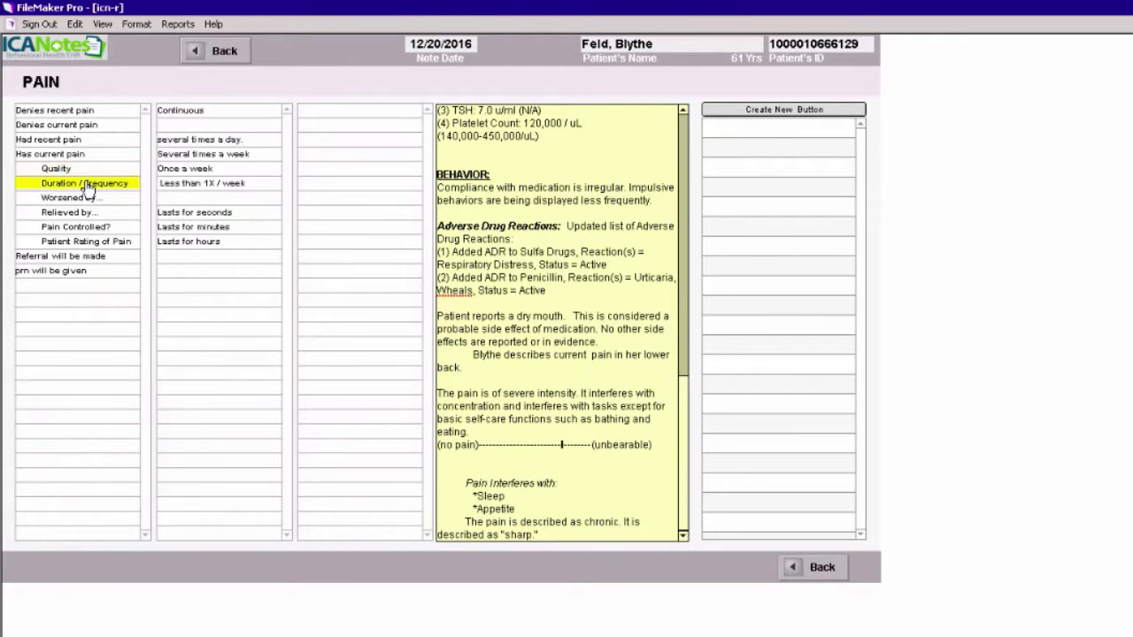
{"action": "left_click", "coordinate": [185, 111]}
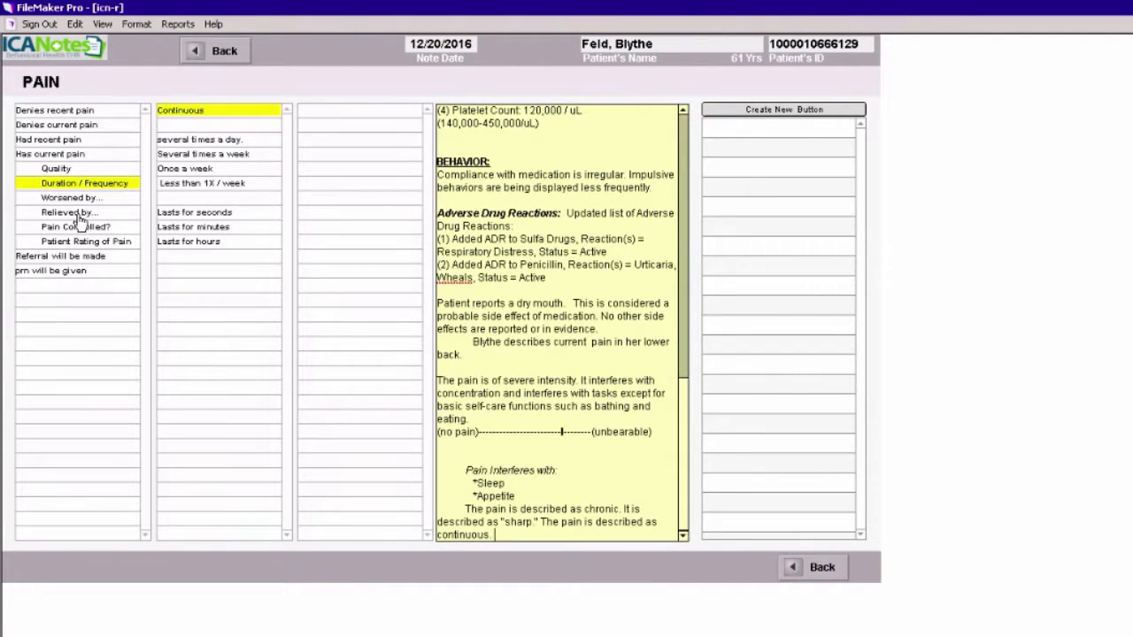
- List chiropractic treatment, massage and physical therapy as relieving the pain, and add the quote "Nothing really helps."
{"action": "left_click", "coordinate": [79, 213]}
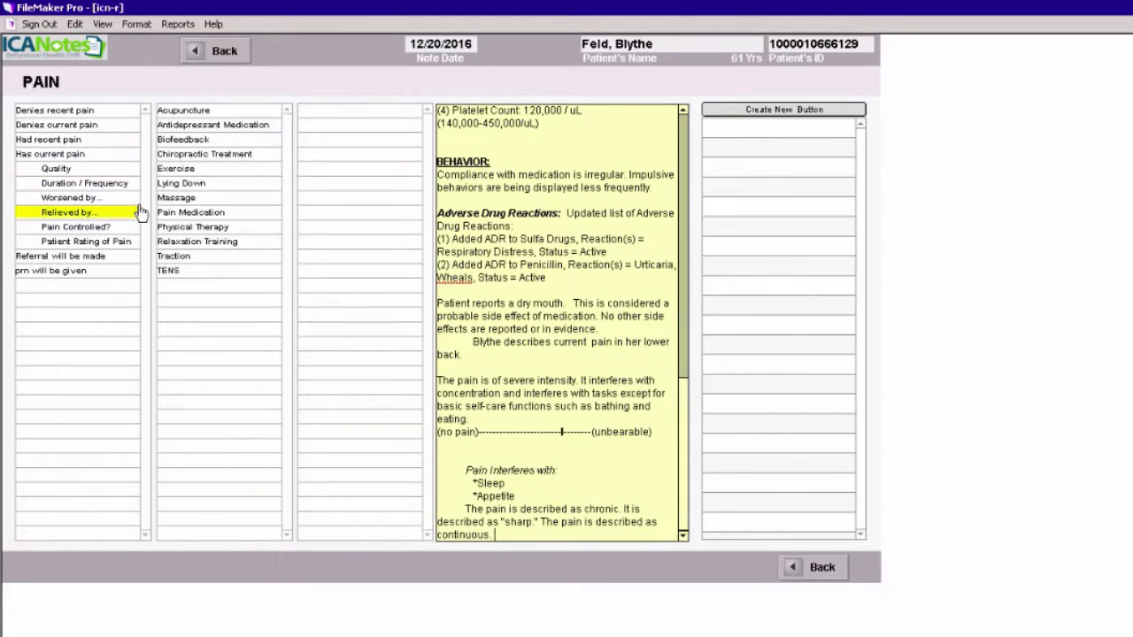
{"action": "left_click", "coordinate": [199, 155]}
{"action": "left_click", "coordinate": [196, 198]}
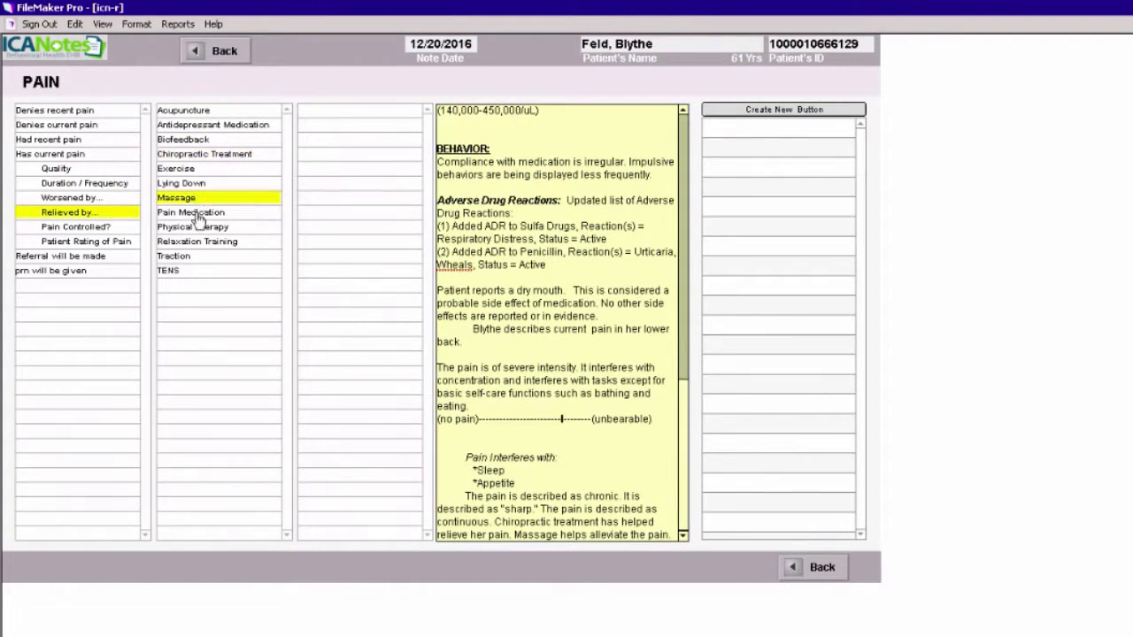
{"action": "left_click", "coordinate": [199, 228]}
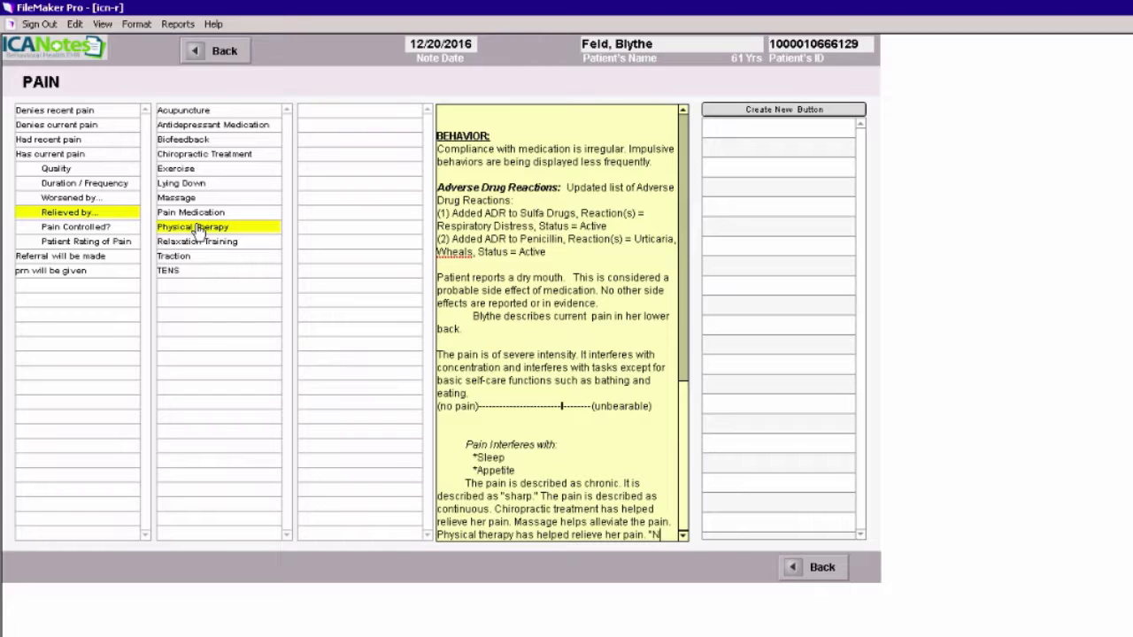
{"action": "type", "text": "othing real"}
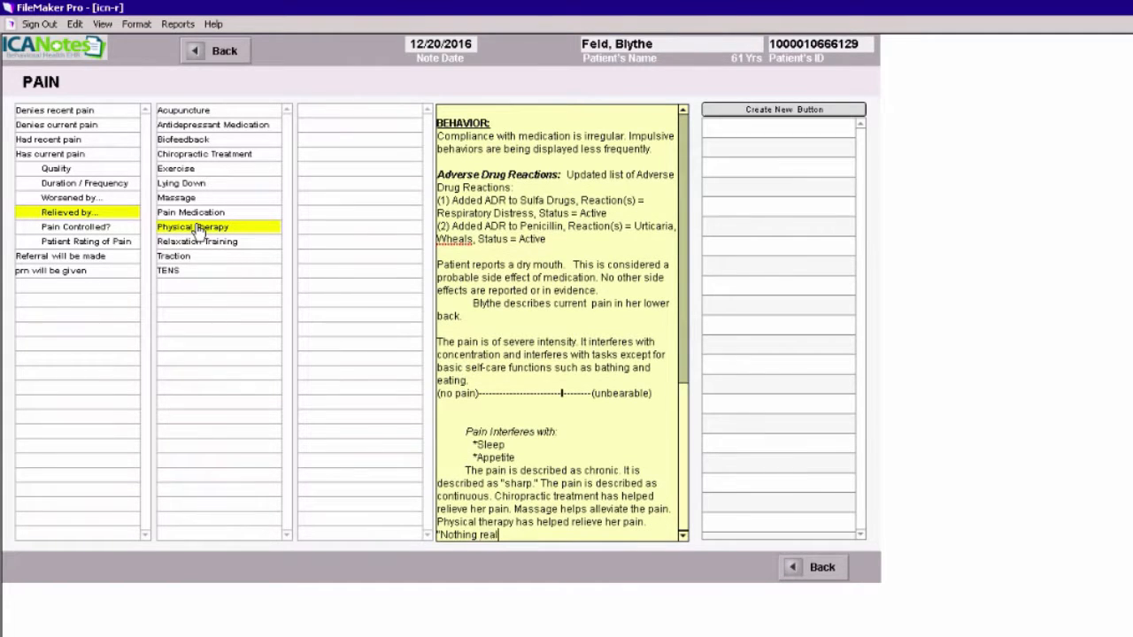
{"action": "type", "text": "ly helps."}
- Mark the pain as not controlled, record the patient's pain rating as 8, and return to the note's work area
{"action": "left_click", "coordinate": [87, 230]}
{"action": "left_click", "coordinate": [188, 129]}
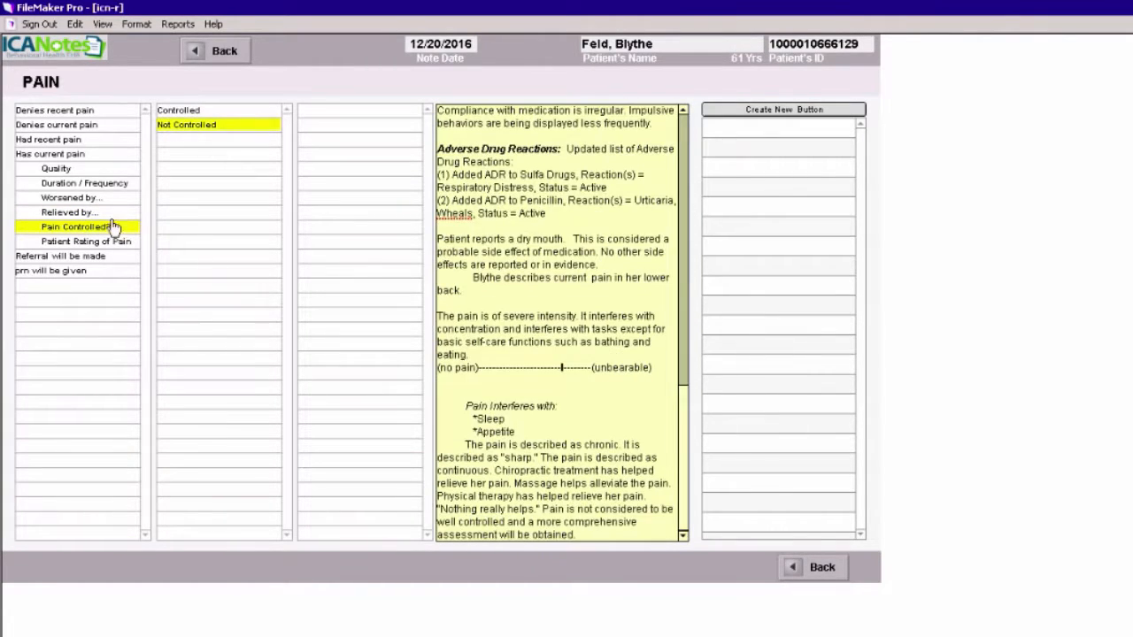
{"action": "left_click", "coordinate": [98, 244]}
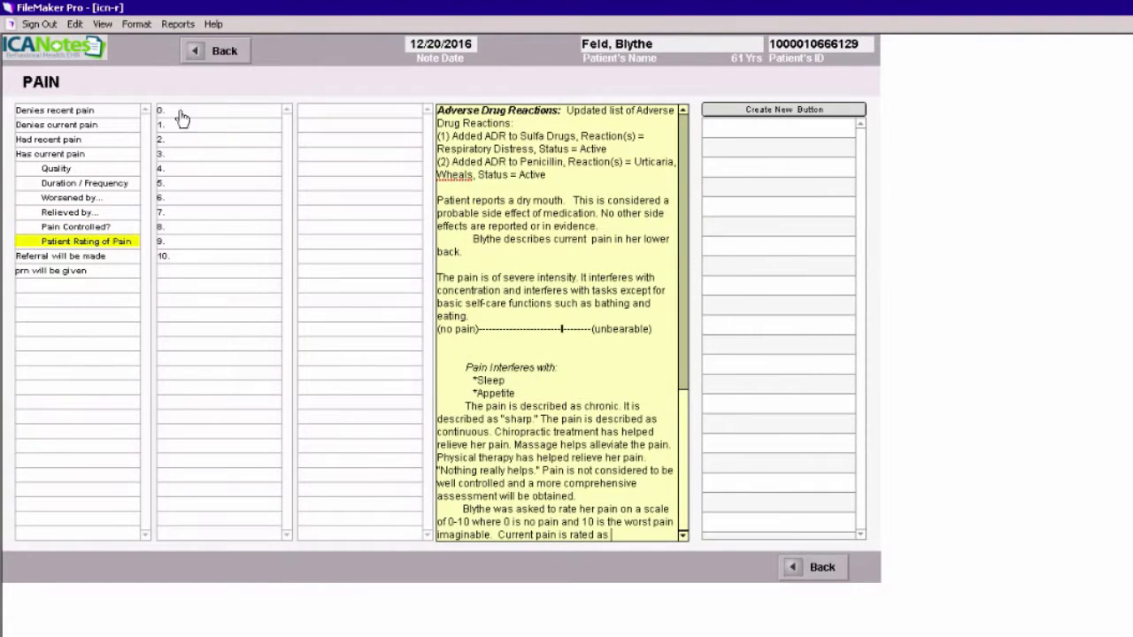
{"action": "left_click", "coordinate": [179, 229]}
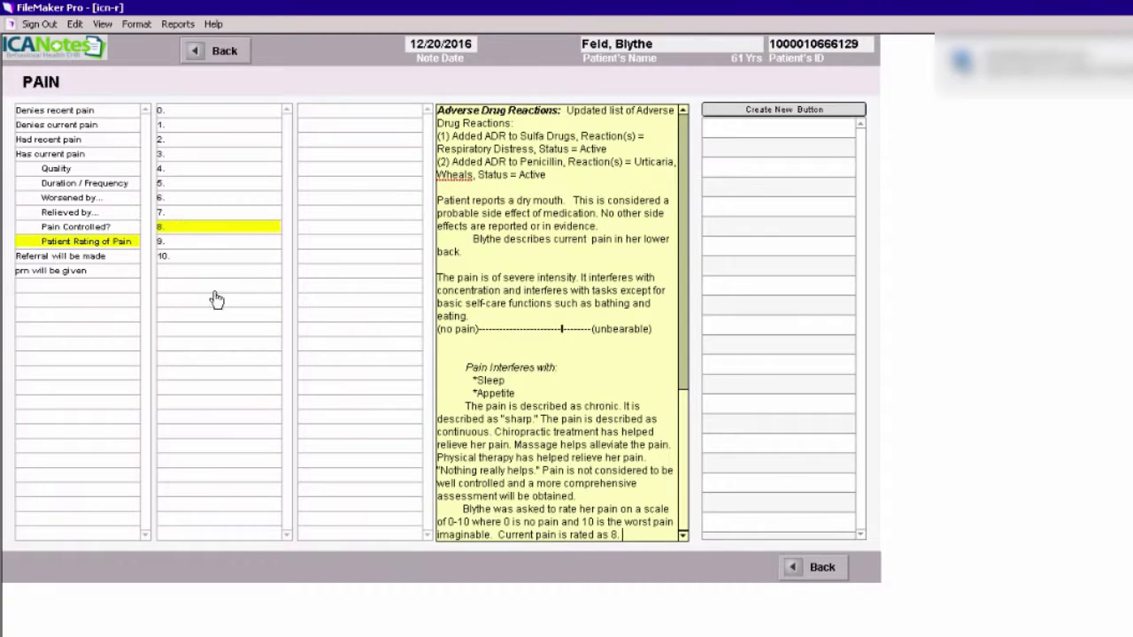
{"action": "left_click", "coordinate": [821, 570]}
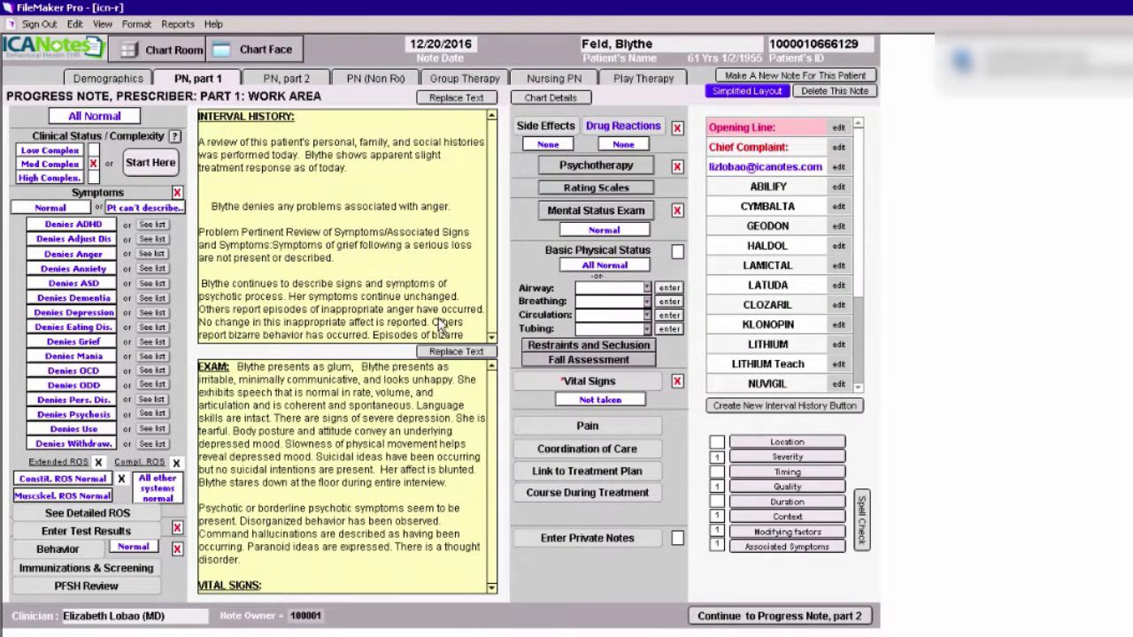
- Under Coordination of Care, record coping with stress as discussed with the treatment team and family, and the discharge plan with the treatment team
{"action": "left_click", "coordinate": [591, 452]}
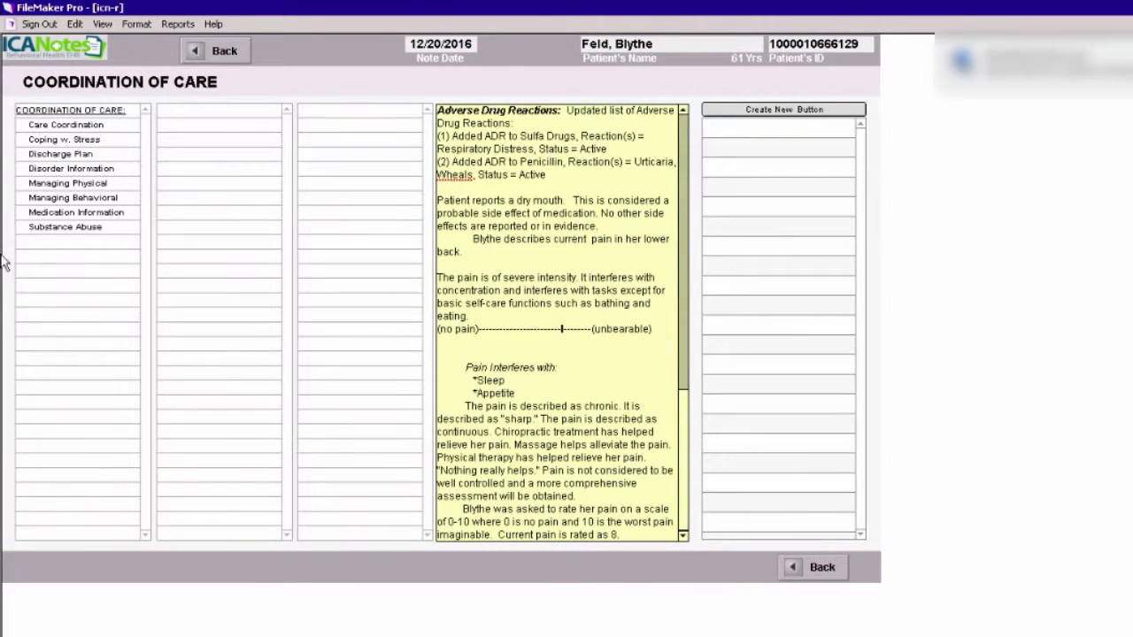
{"action": "left_click", "coordinate": [67, 141]}
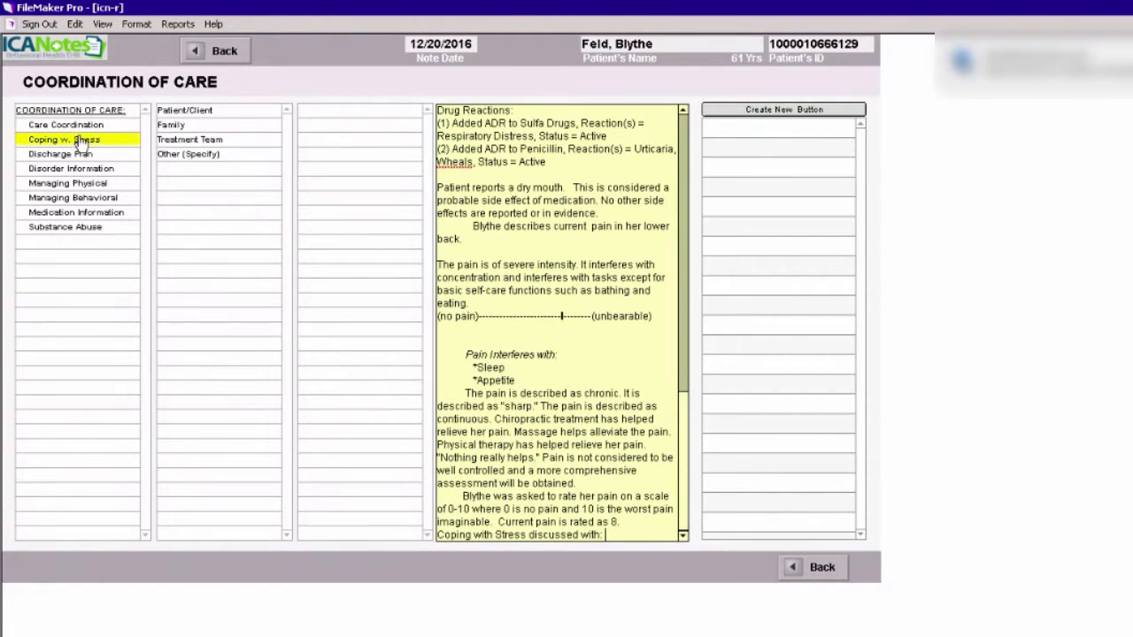
{"action": "left_click", "coordinate": [201, 139]}
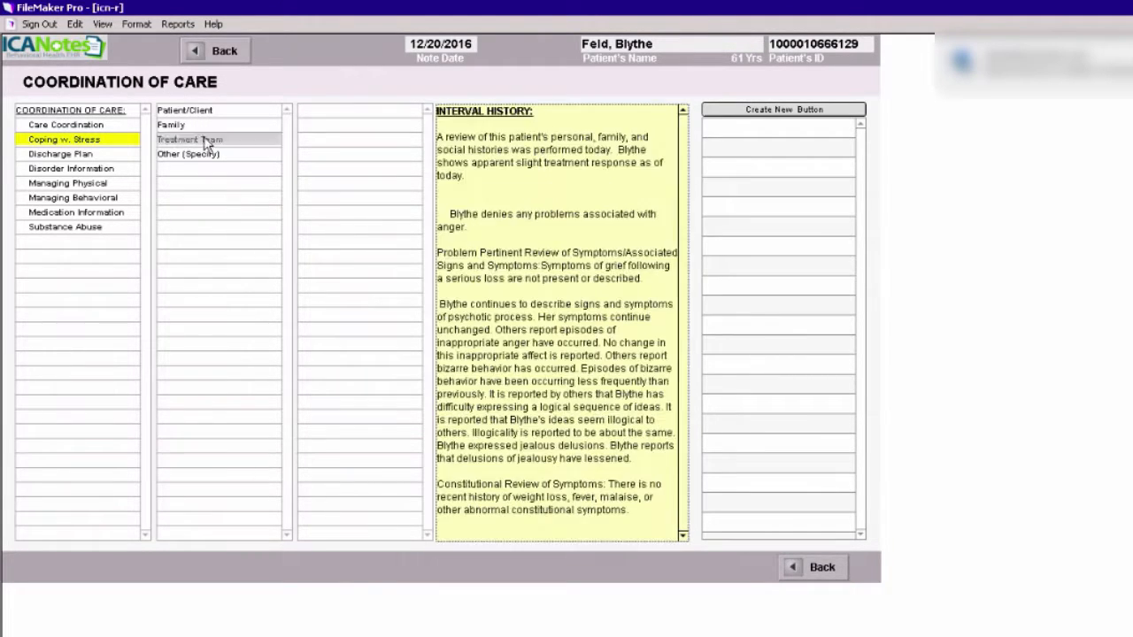
{"action": "left_click", "coordinate": [192, 125]}
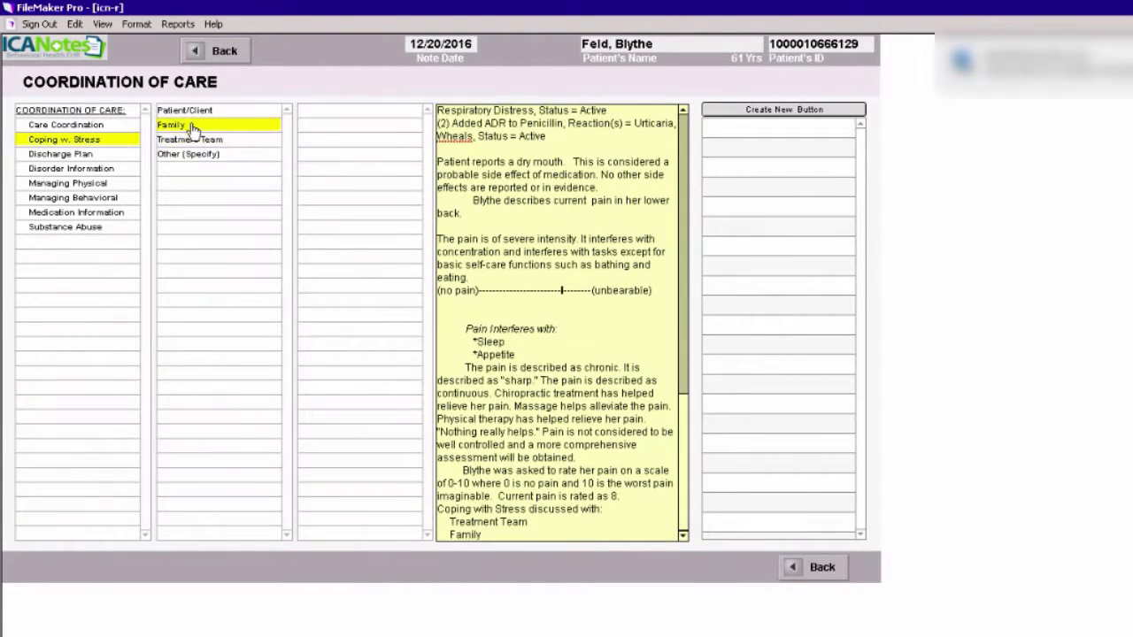
{"action": "left_click", "coordinate": [65, 157]}
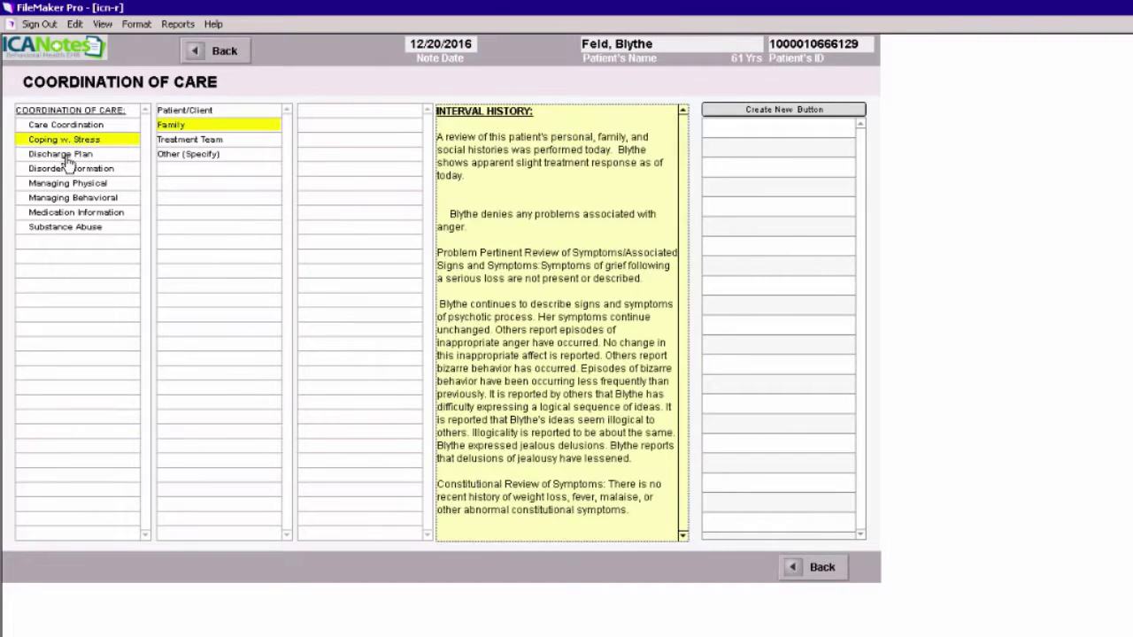
{"action": "left_click", "coordinate": [191, 142]}
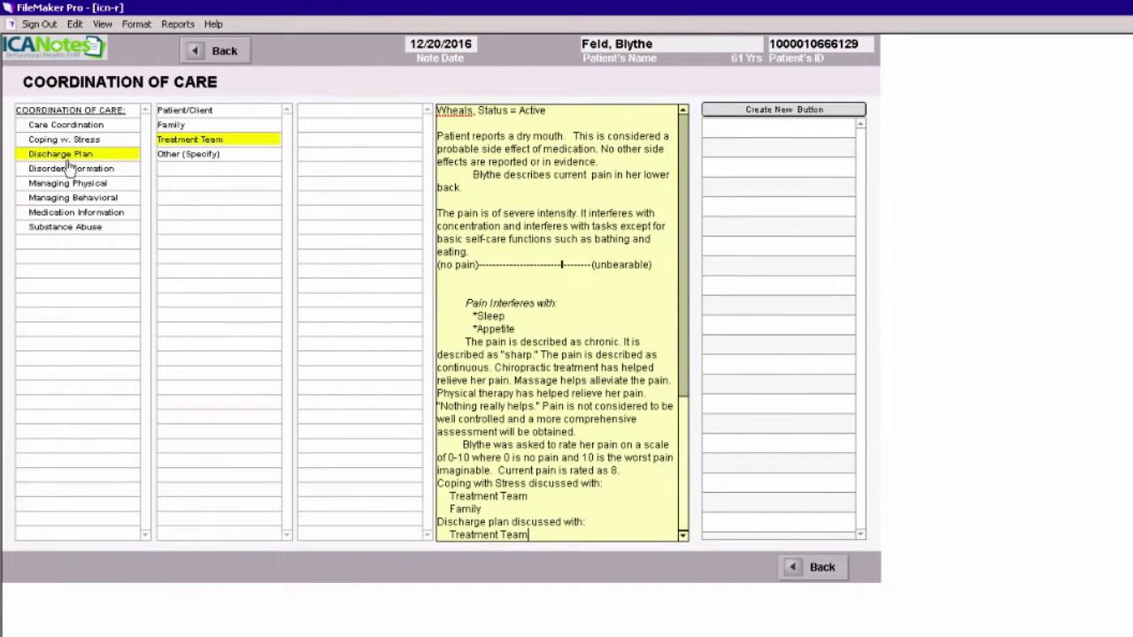
- Record medication information as discussed with the patient and family, and return to the note's work area
{"action": "left_click", "coordinate": [82, 214]}
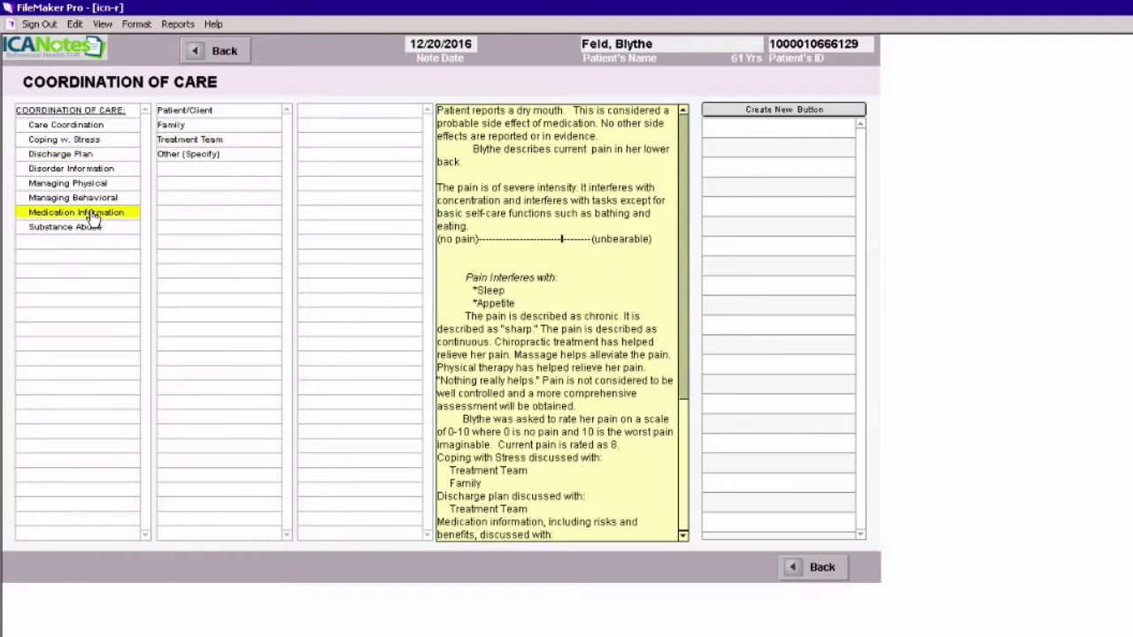
{"action": "left_click", "coordinate": [188, 114]}
{"action": "left_click", "coordinate": [189, 126]}
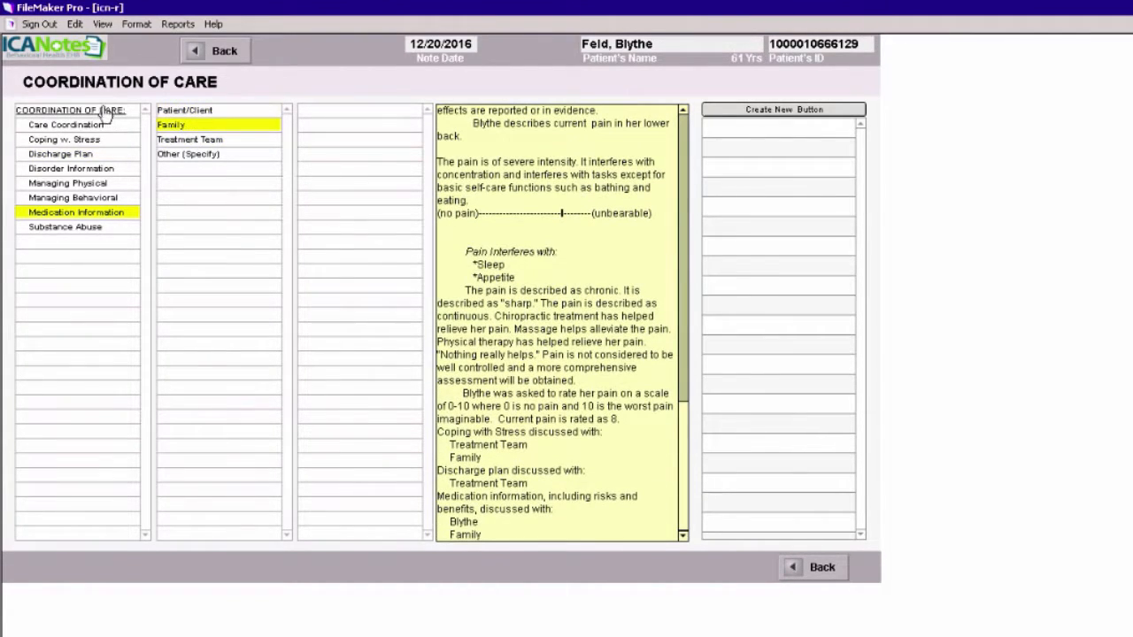
{"action": "left_click", "coordinate": [223, 51]}
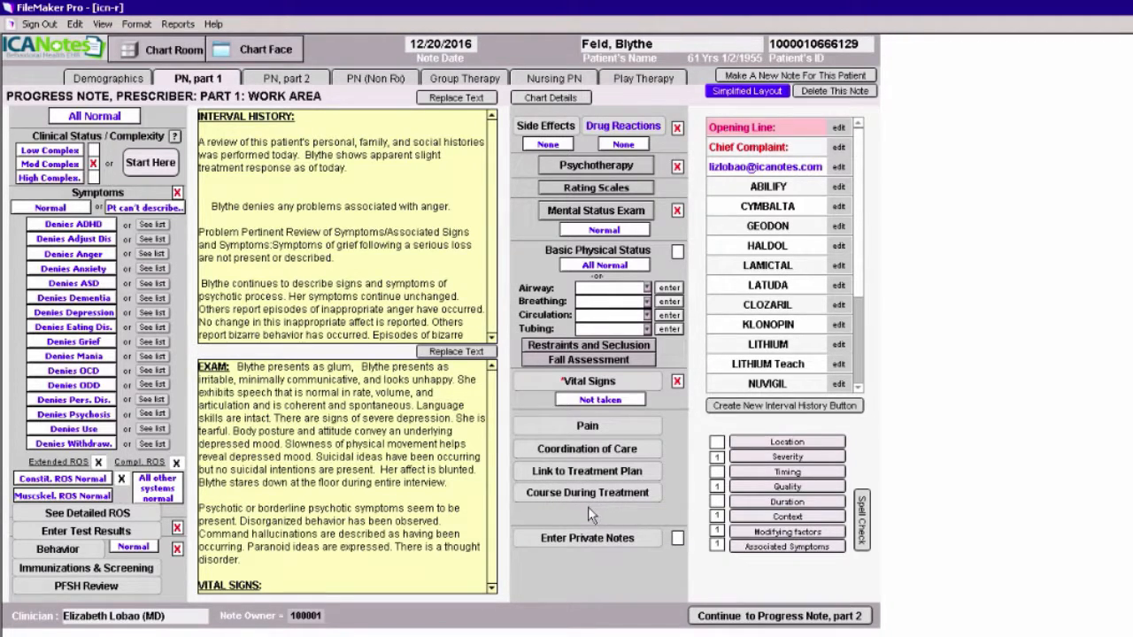
- Add a dated Course During Treatment entry: "Poor respose to Zyprexa so far, continues to hear command hallucinations. Pacing halls at night, hostile to staff and peer."
{"action": "left_click", "coordinate": [586, 500]}
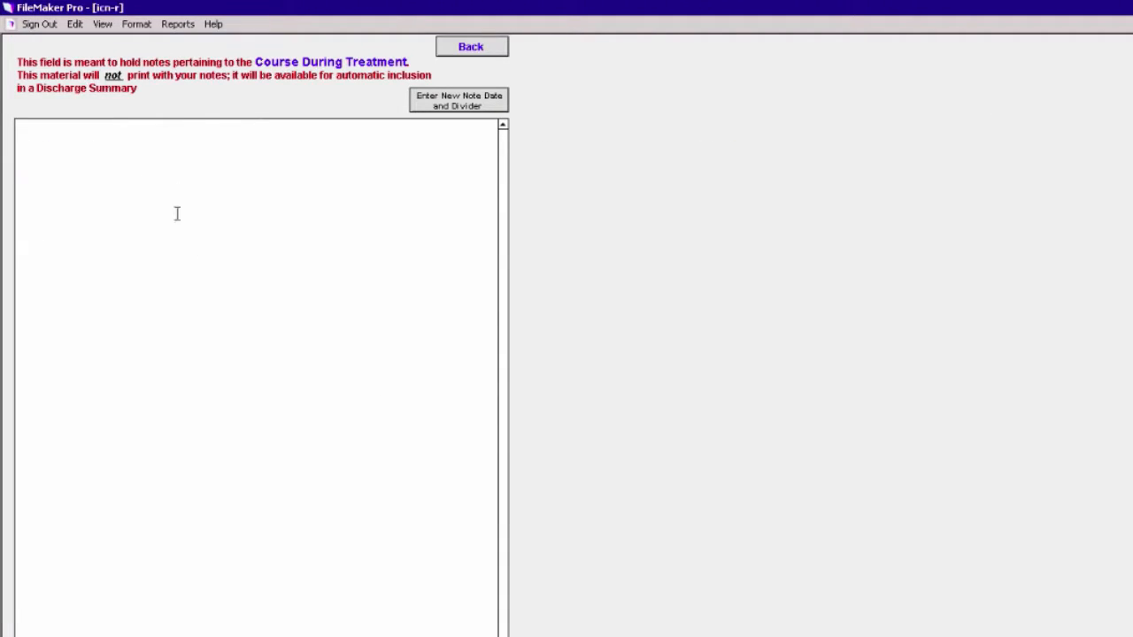
{"action": "left_click", "coordinate": [453, 106]}
{"action": "type", "text": "oor respo"}
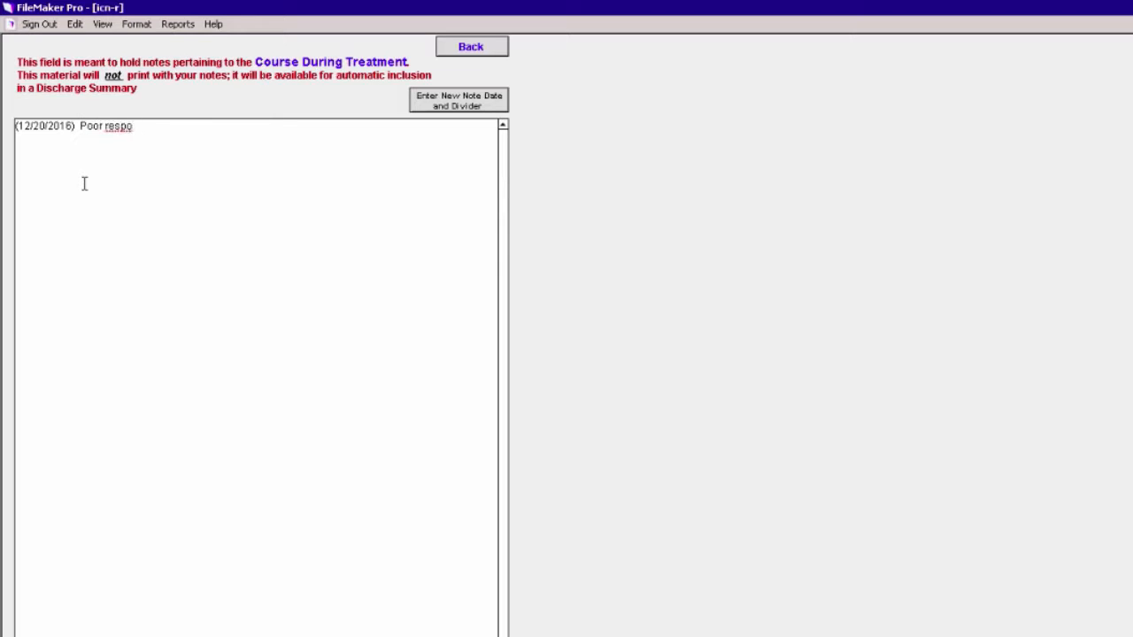
{"action": "type", "text": "se to Zyprexa so far. continues to hear"}
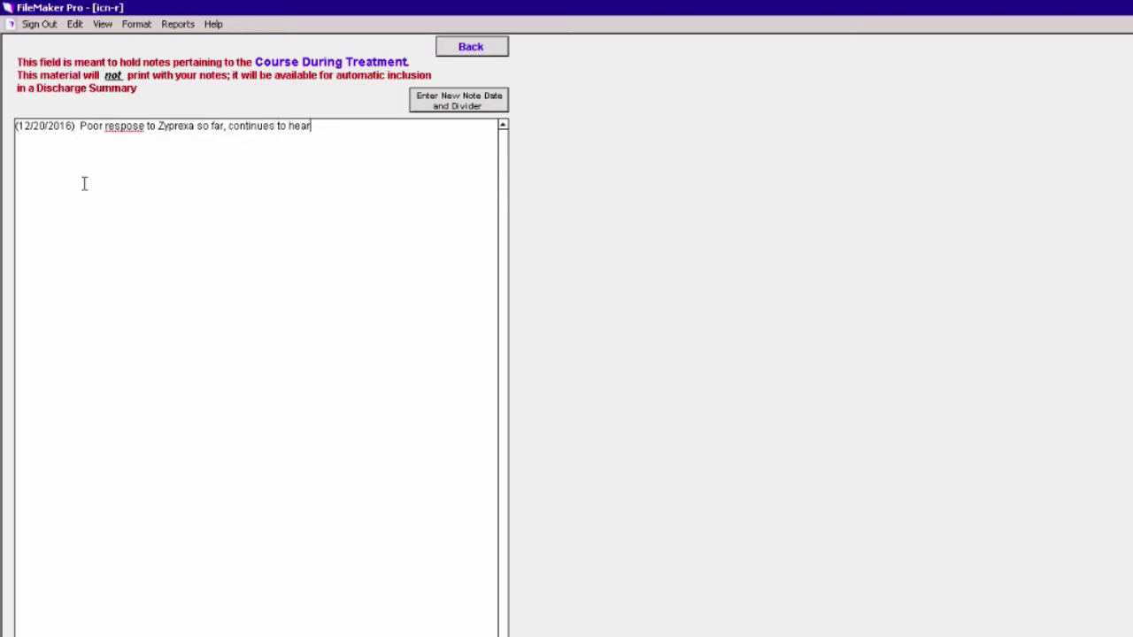
{"action": "type", "text": " command hallucinations.  Pacing halls at night, hostile to staff and peer."}
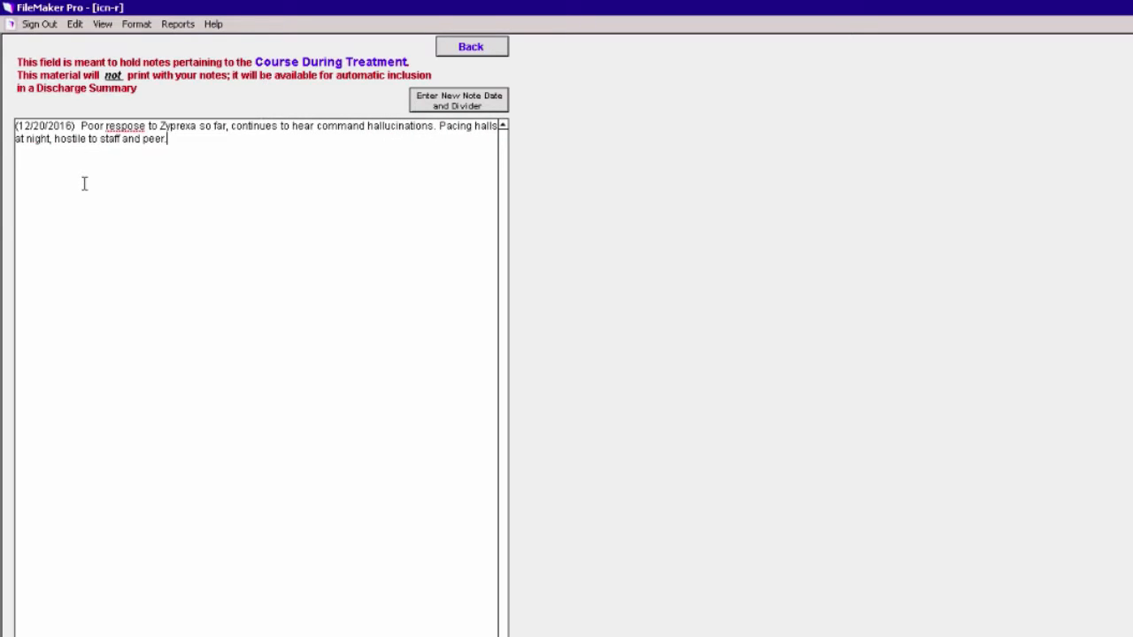
- Correct the misspelled "respose" to the suggested "response" in the treatment course entry, and return to the note's work area
{"action": "right_click", "coordinate": [132, 134]}
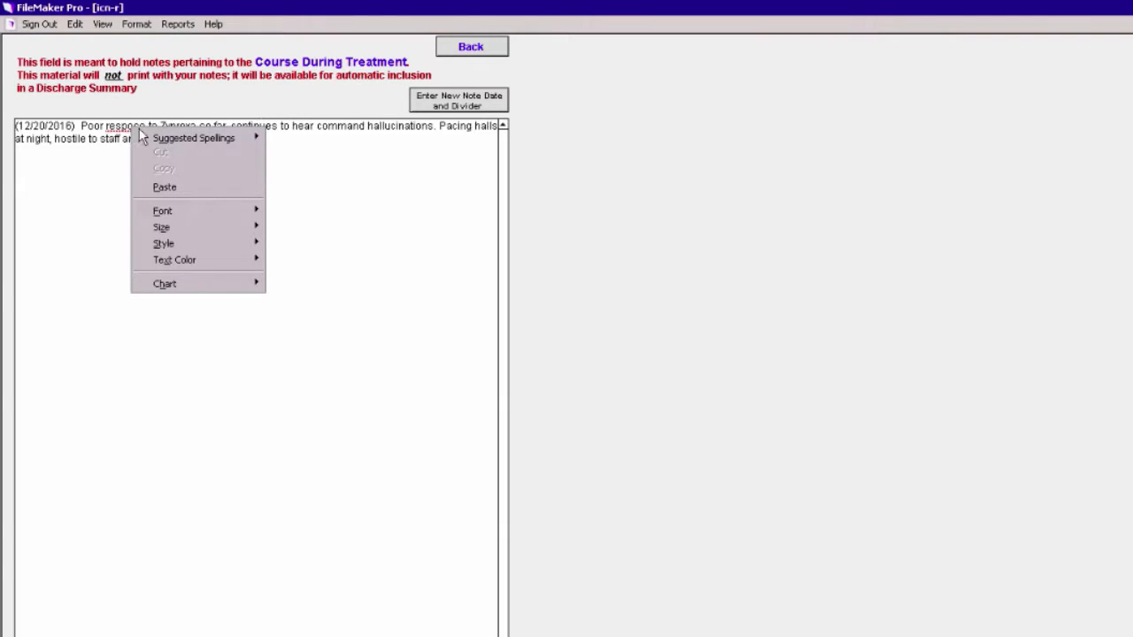
{"action": "mouse_move", "coordinate": [172, 140]}
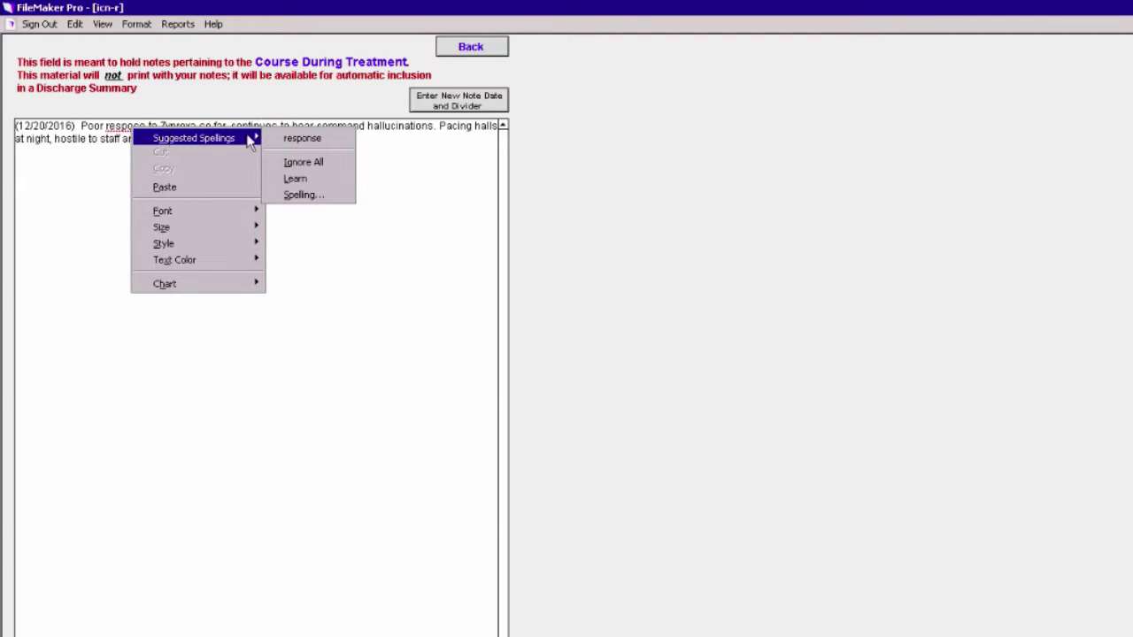
{"action": "left_click", "coordinate": [301, 137]}
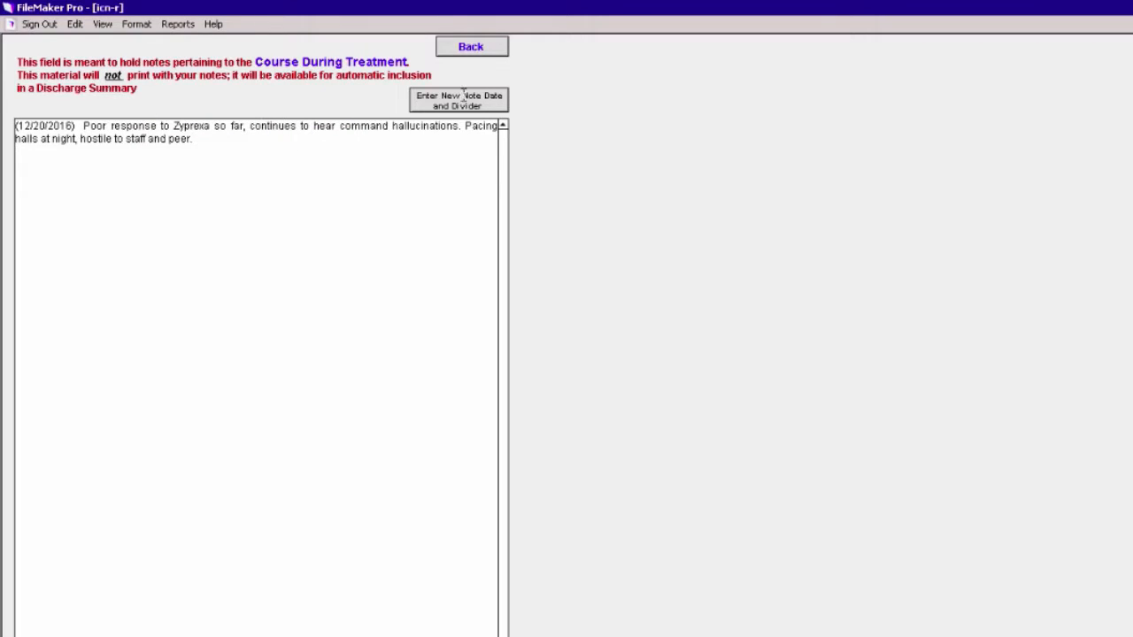
{"action": "left_click", "coordinate": [485, 53]}
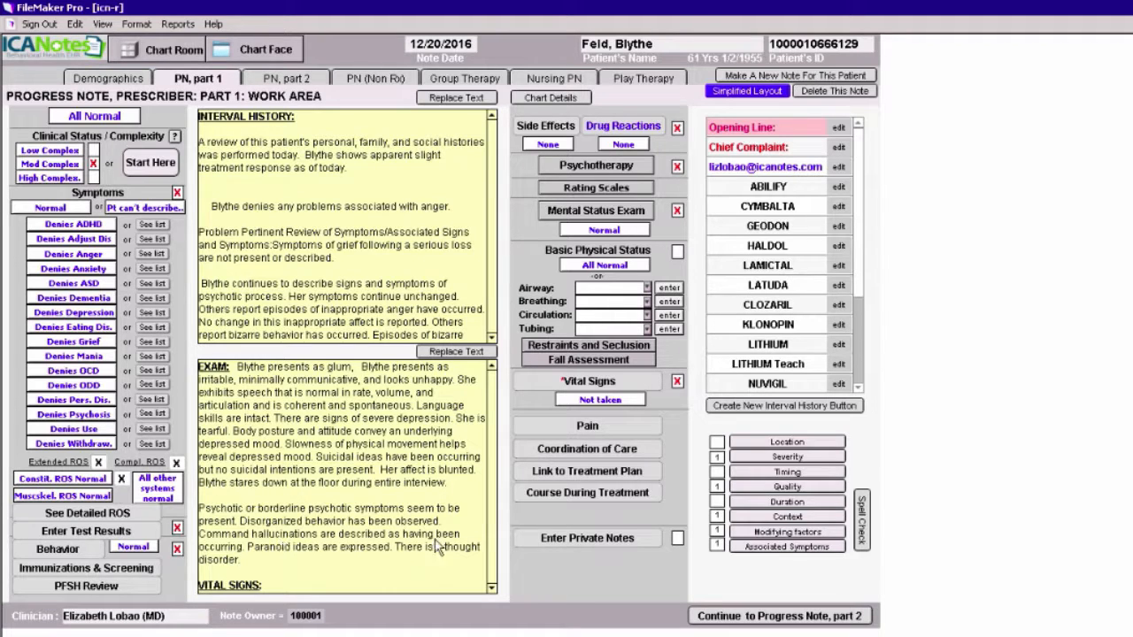
- Add a dated private note reading "Having affair with sister in law." and return to the note's work area
{"action": "left_click", "coordinate": [582, 541]}
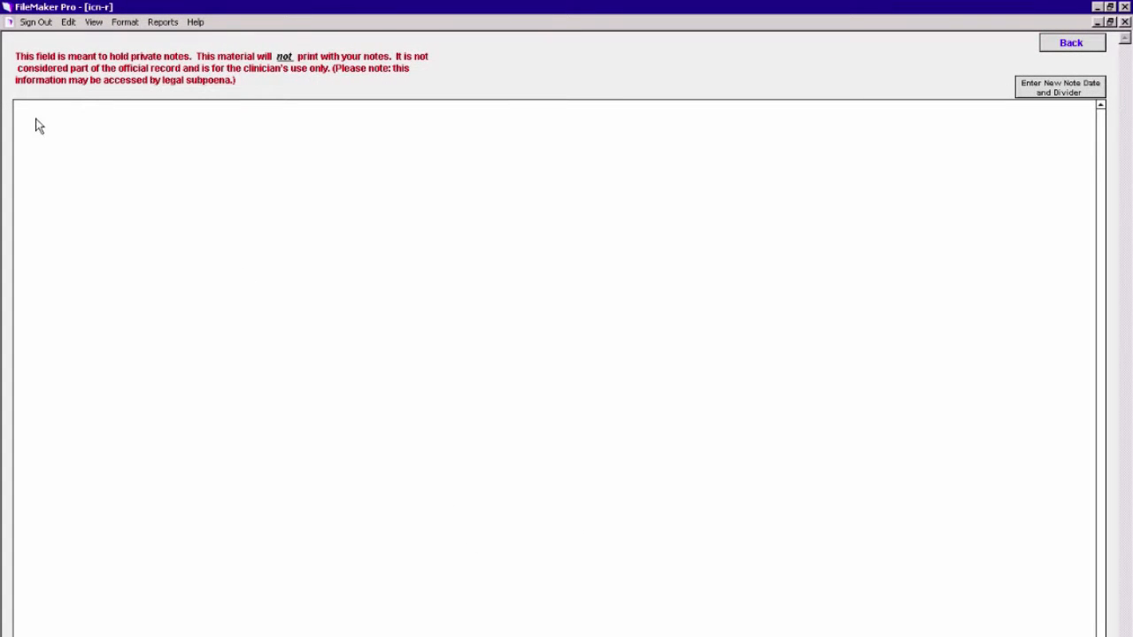
{"action": "left_click", "coordinate": [1065, 93]}
{"action": "type", "text": "Having affair with sister in law."}
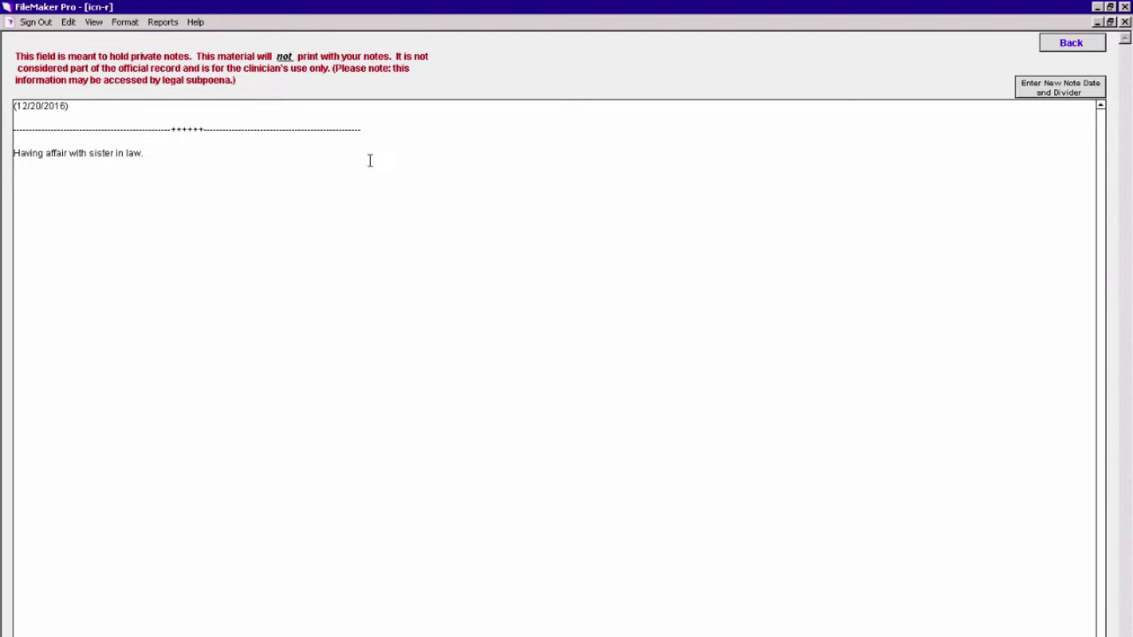
{"action": "left_click", "coordinate": [1085, 45]}
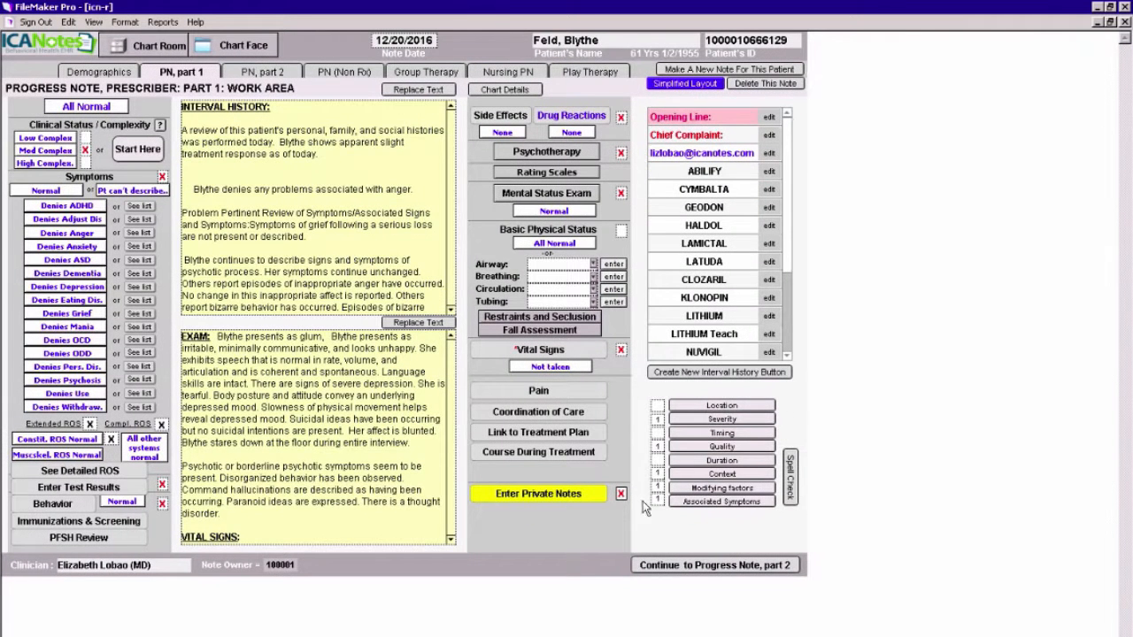
- Delete the whole private note, including its date and divider, and return to the note's work area
{"action": "left_click", "coordinate": [563, 496]}
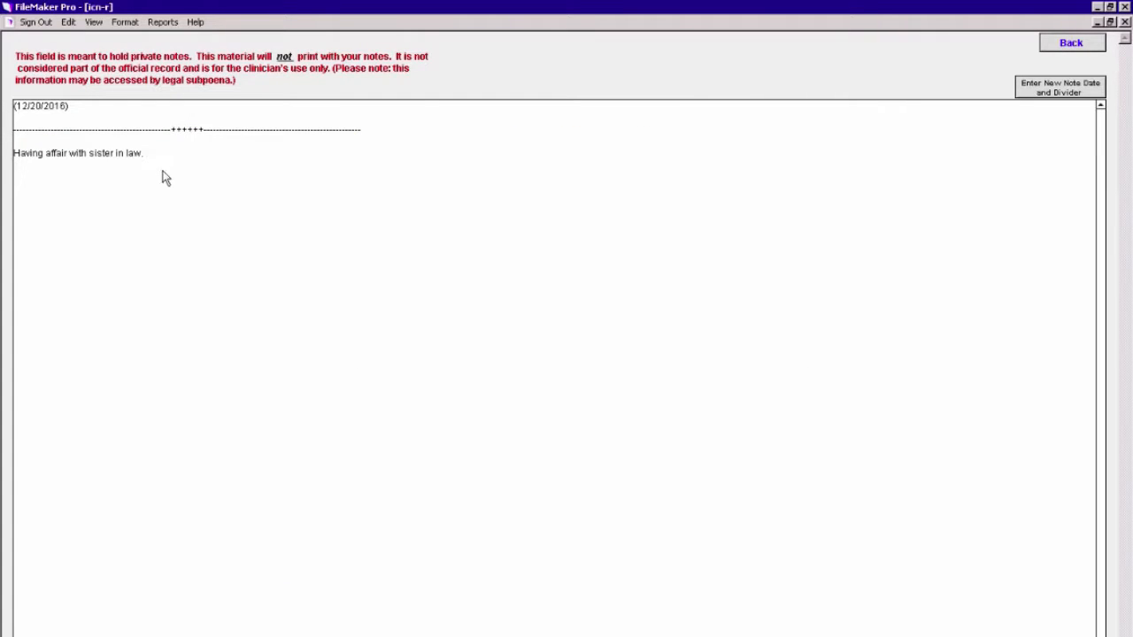
{"action": "left_click_drag", "start_coordinate": [142, 154], "coordinate": [20, 101]}
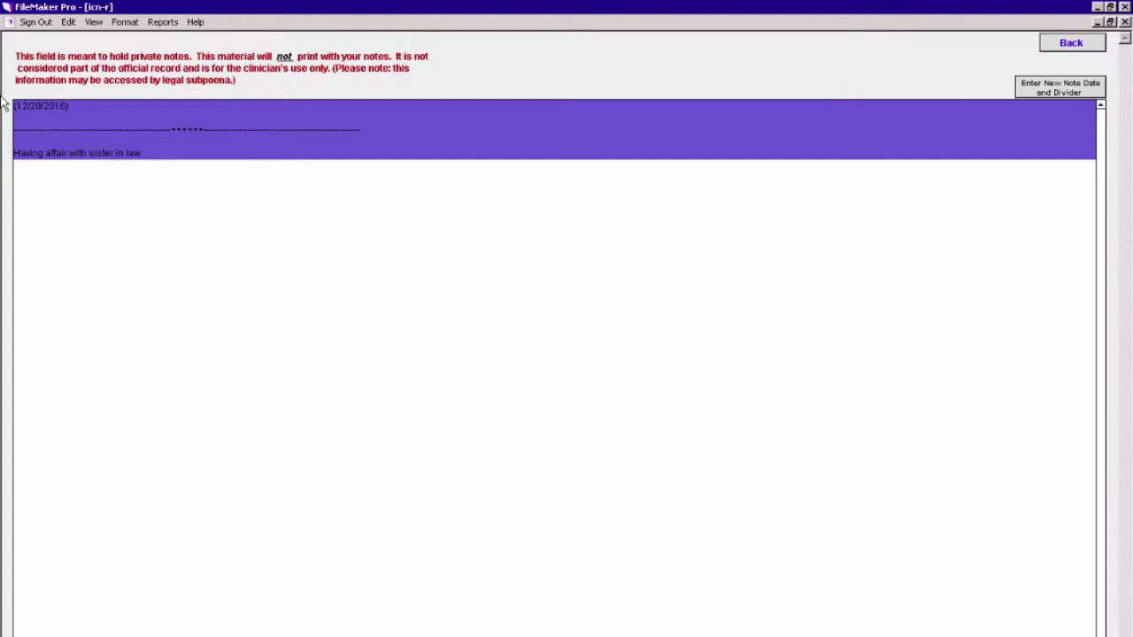
{"action": "key", "text": "Delete"}
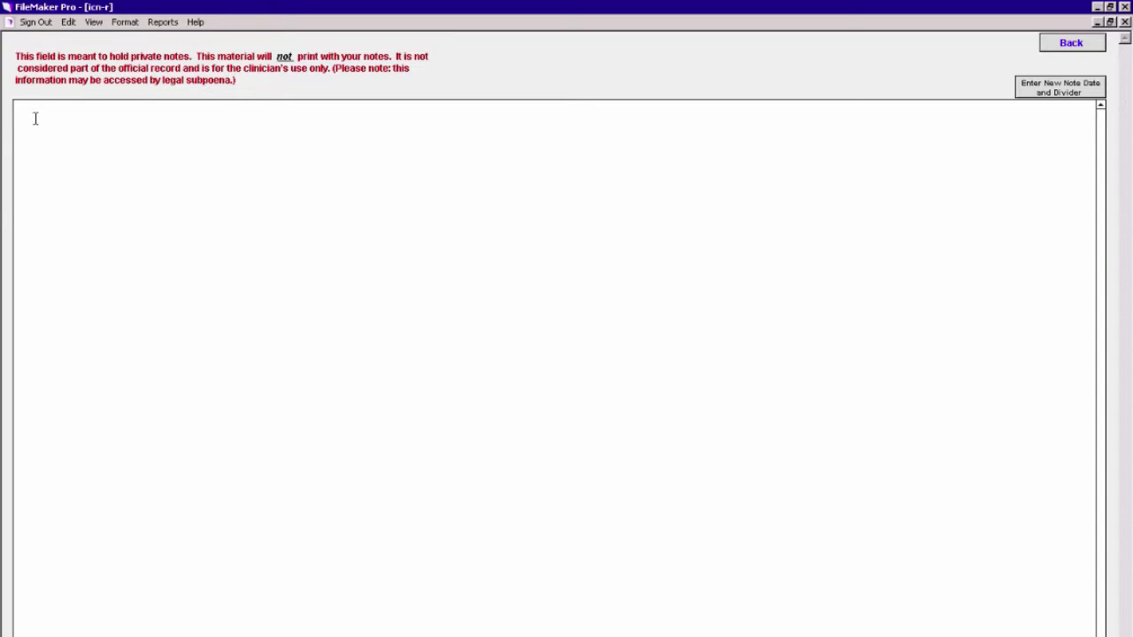
{"action": "left_click", "coordinate": [1071, 44]}
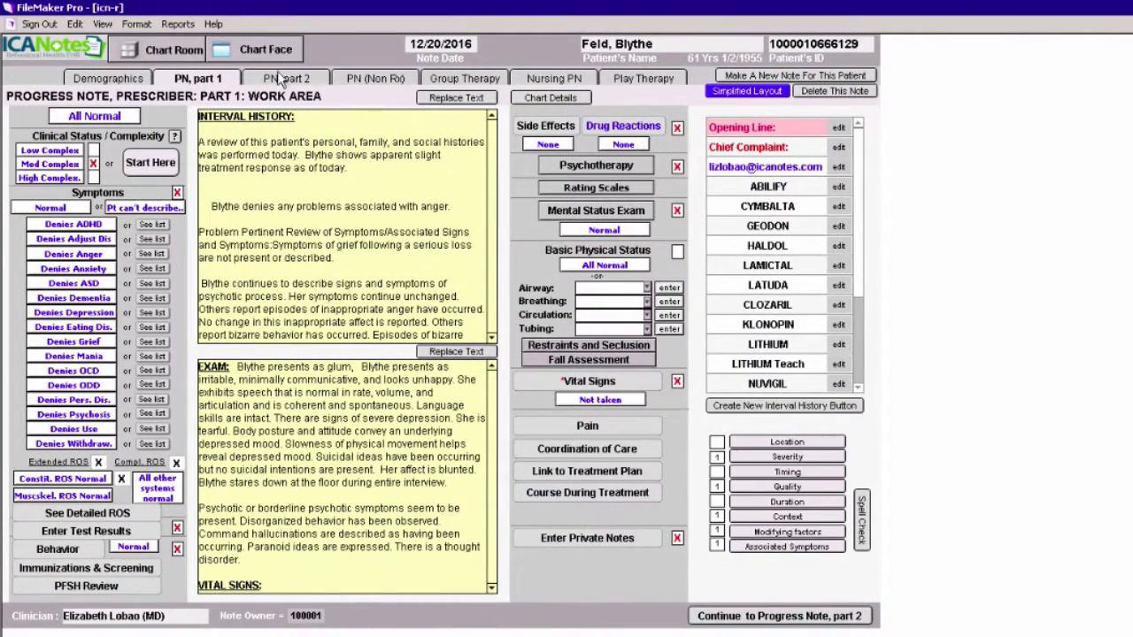
- In Part 2's instructions, recommend psychiatric hospitalization, crisis focused therapy, psychopharmacology and all therapeutic activities
{"action": "left_click", "coordinate": [285, 83]}
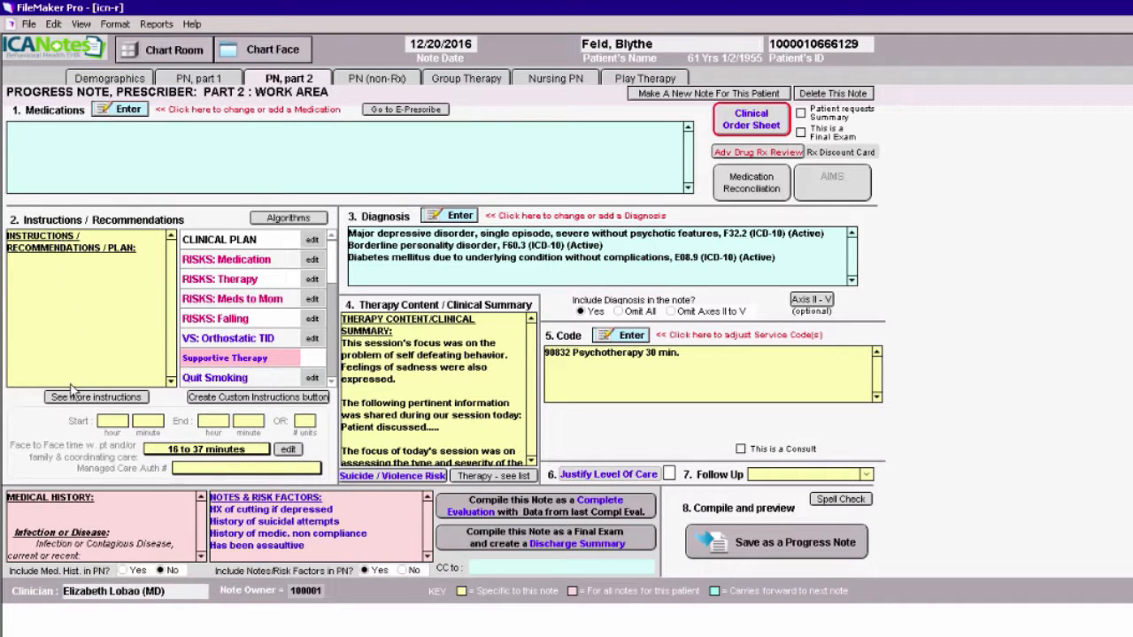
{"action": "left_click", "coordinate": [96, 398]}
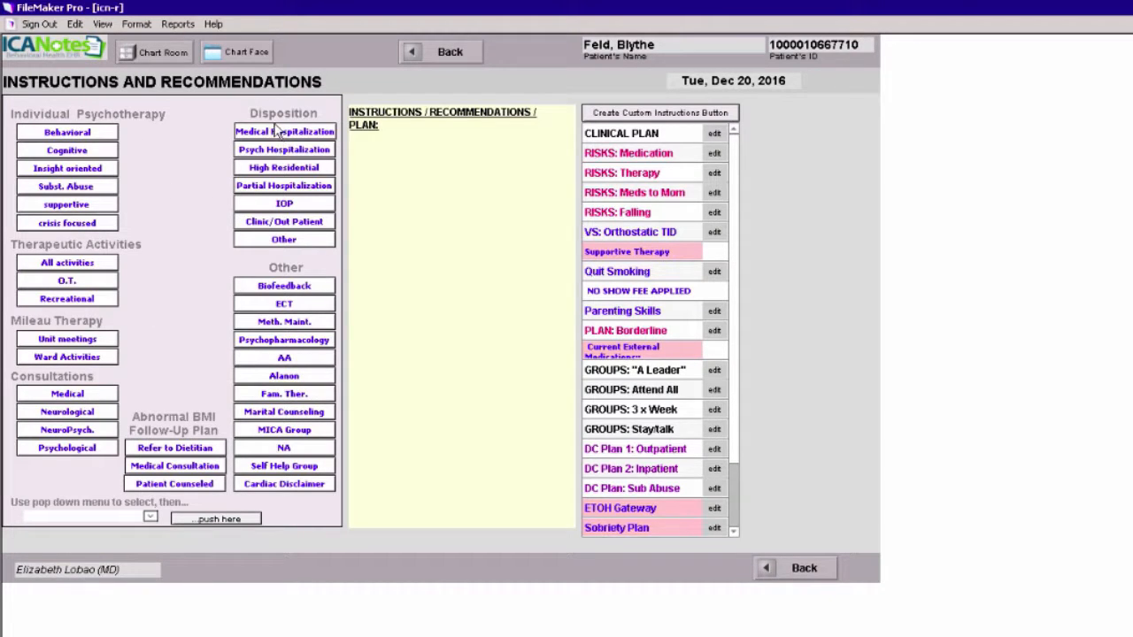
{"action": "left_click", "coordinate": [390, 129]}
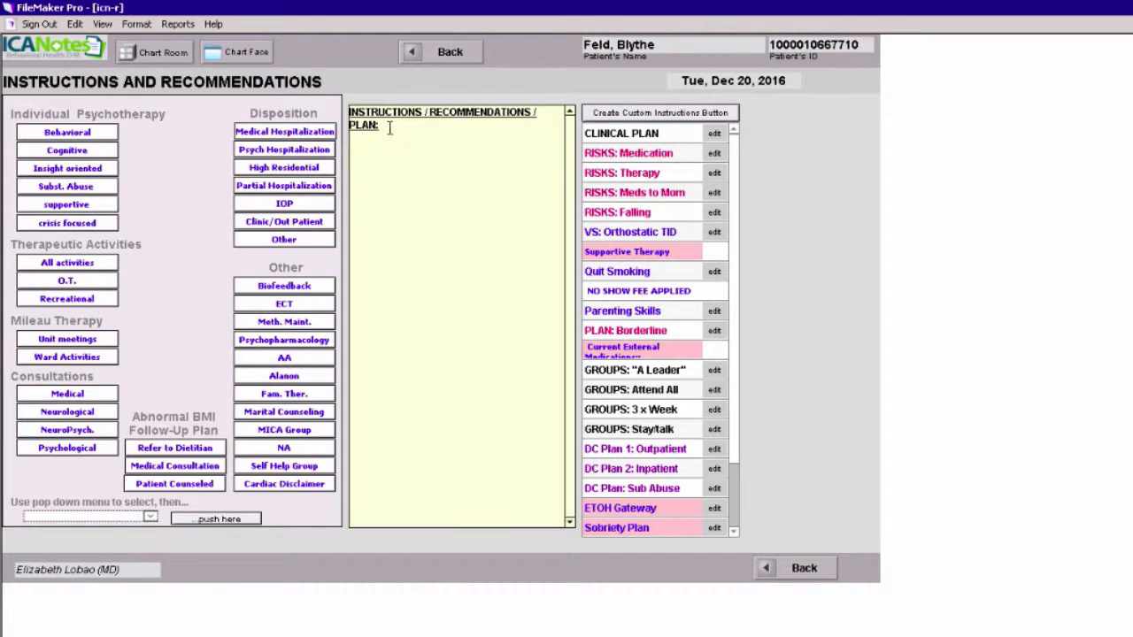
{"action": "left_click", "coordinate": [301, 152]}
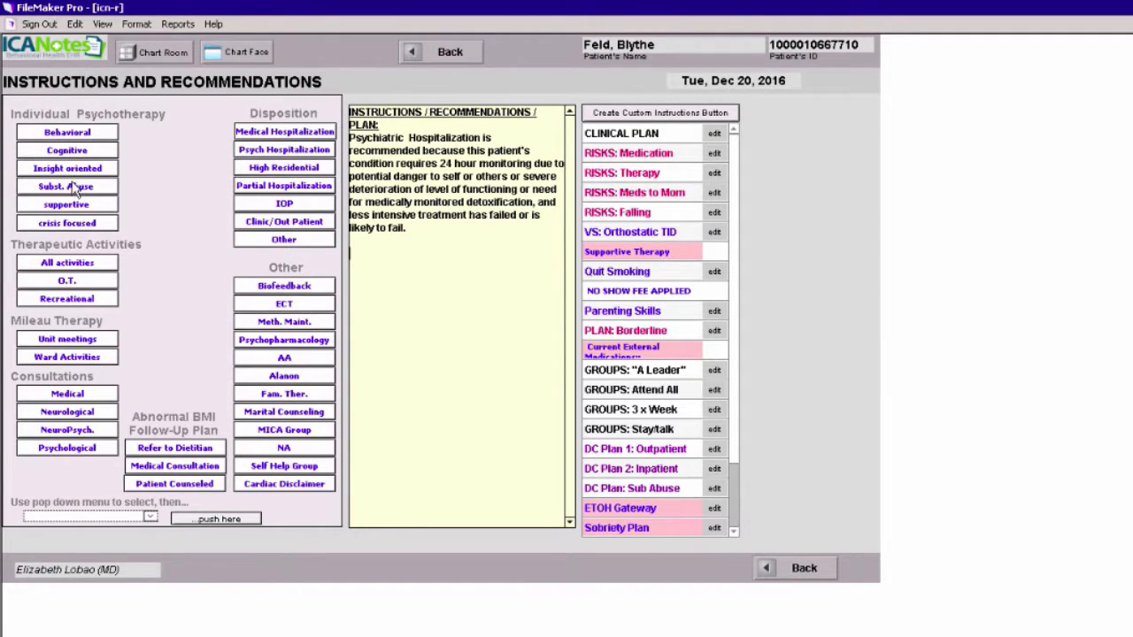
{"action": "left_click", "coordinate": [75, 226]}
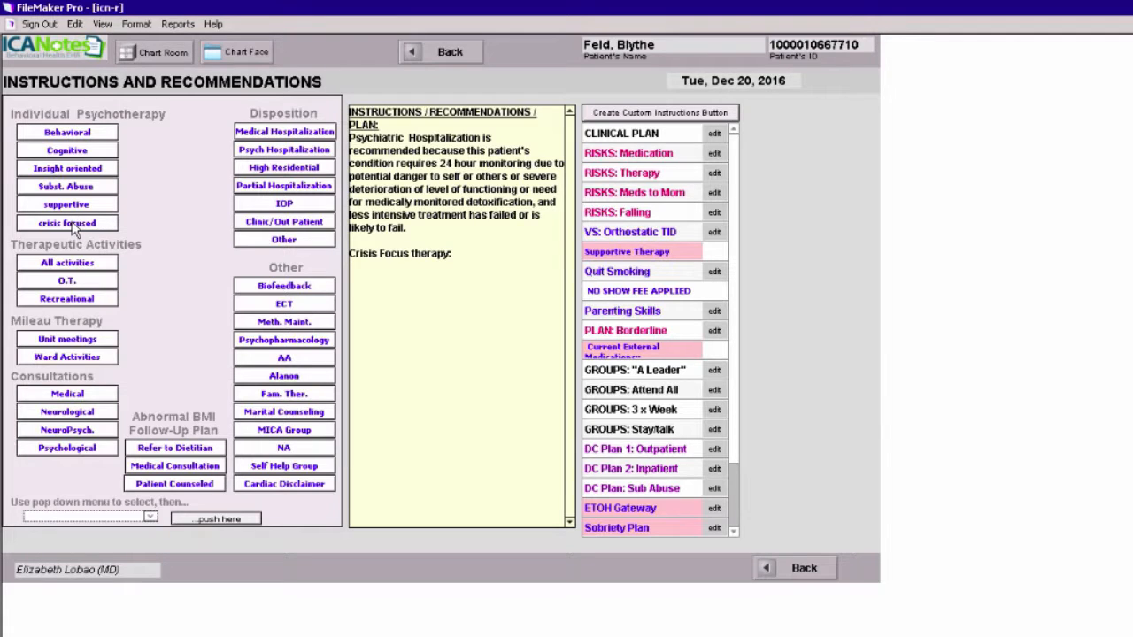
{"action": "left_click", "coordinate": [293, 344]}
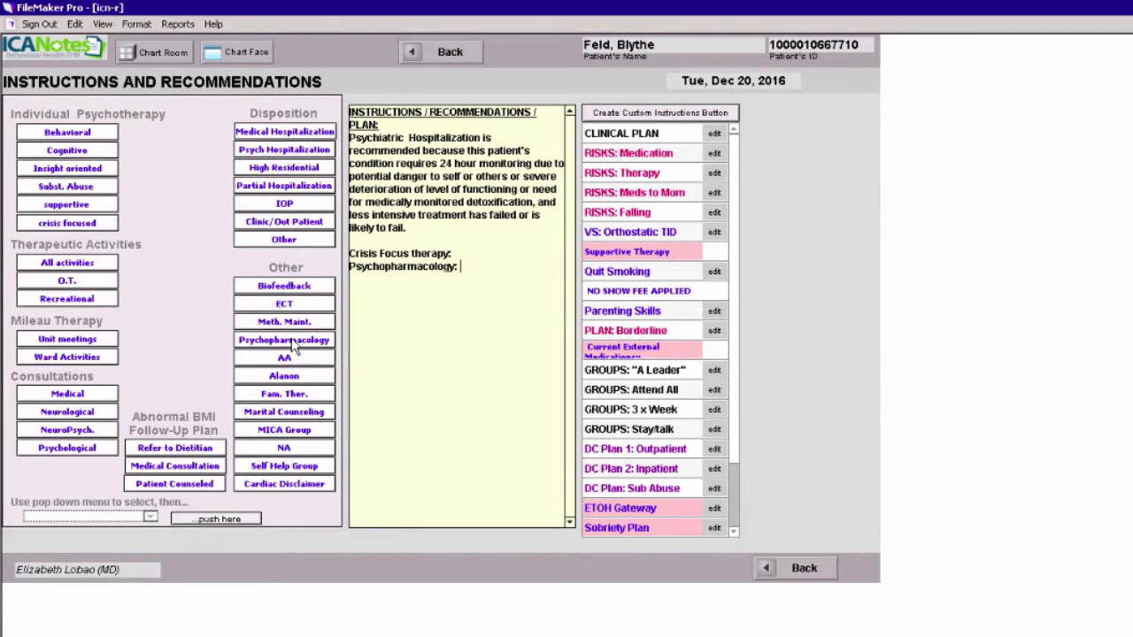
{"action": "left_click", "coordinate": [66, 263]}
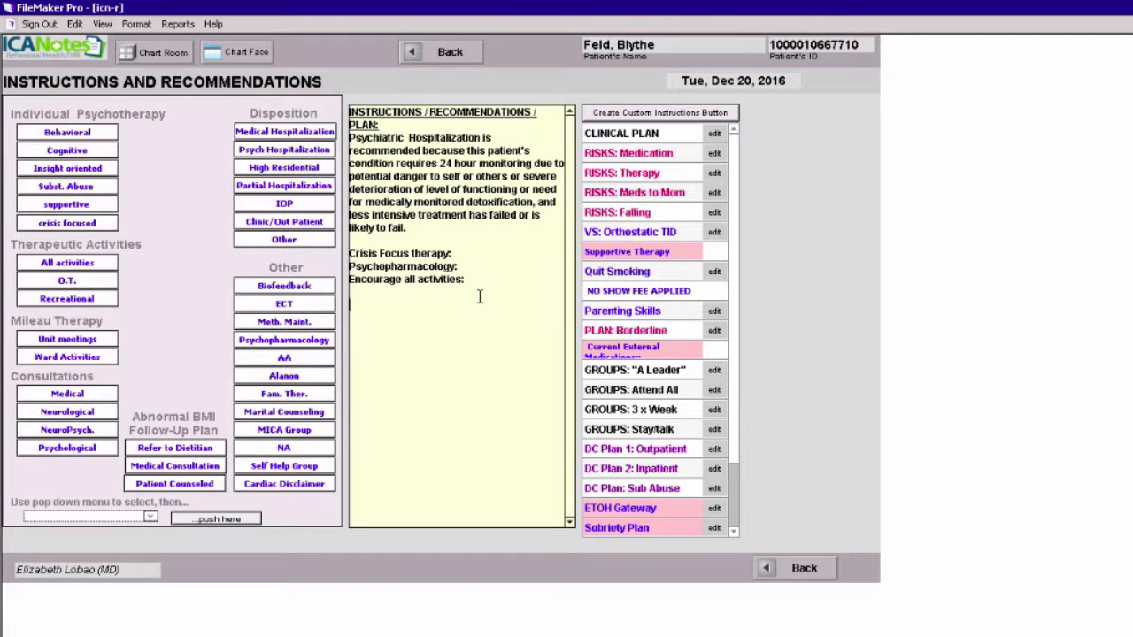
- Add the medication risks discussion to the instructions, remove the extra blank lines above it, and check the plan text in Part 2
{"action": "left_click", "coordinate": [644, 158]}
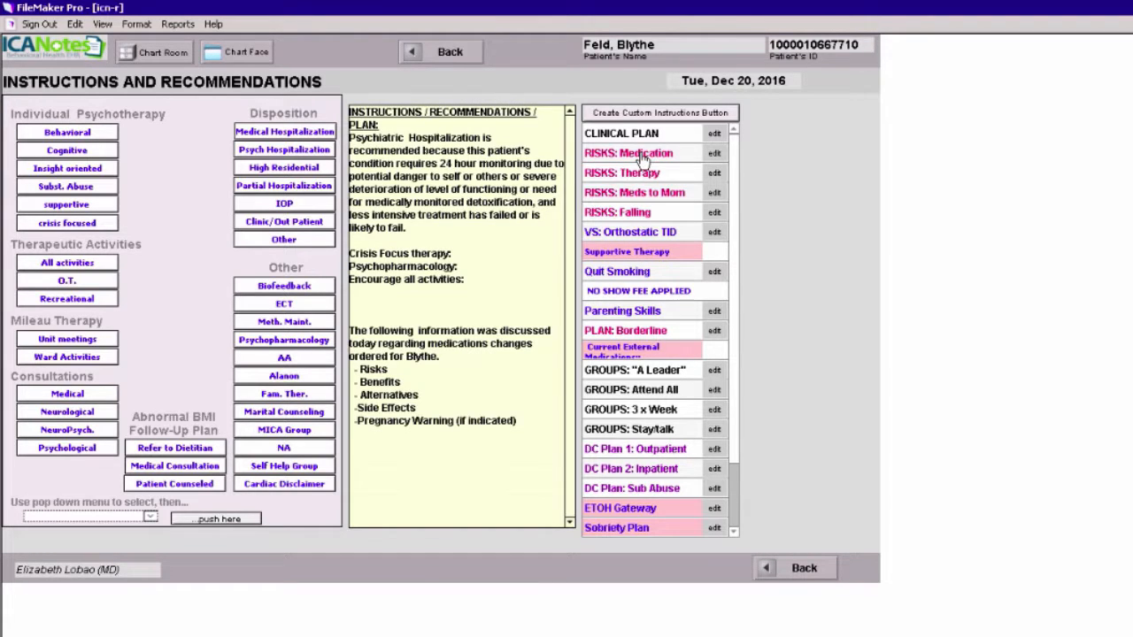
{"action": "key", "text": "BackSpace"}
{"action": "key", "text": "BackSpace"}
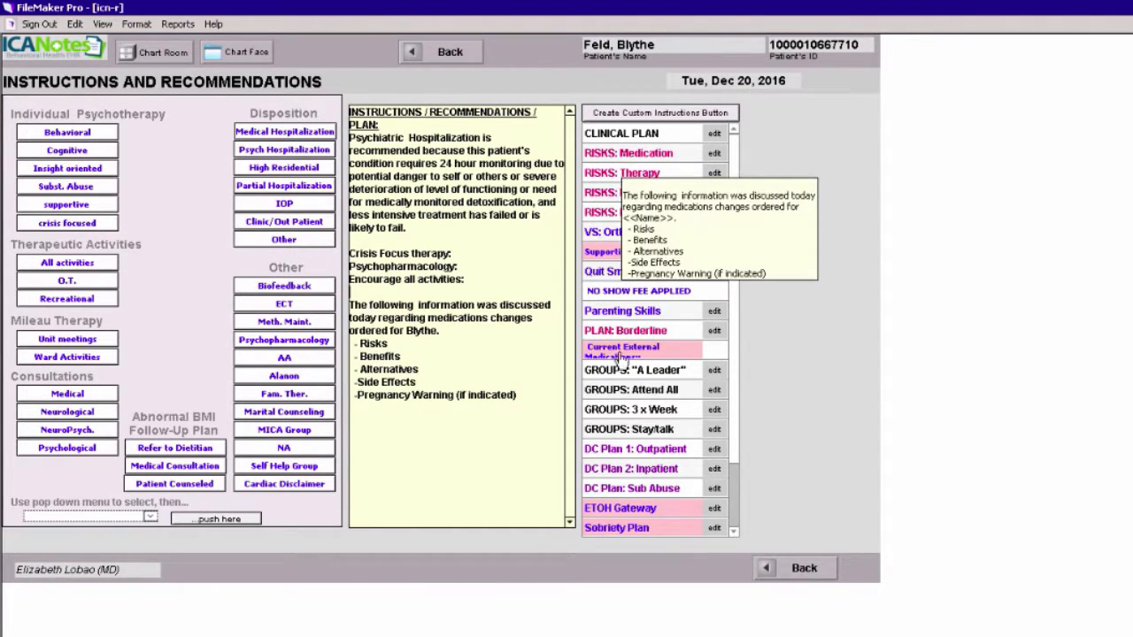
{"action": "left_click", "coordinate": [450, 53]}
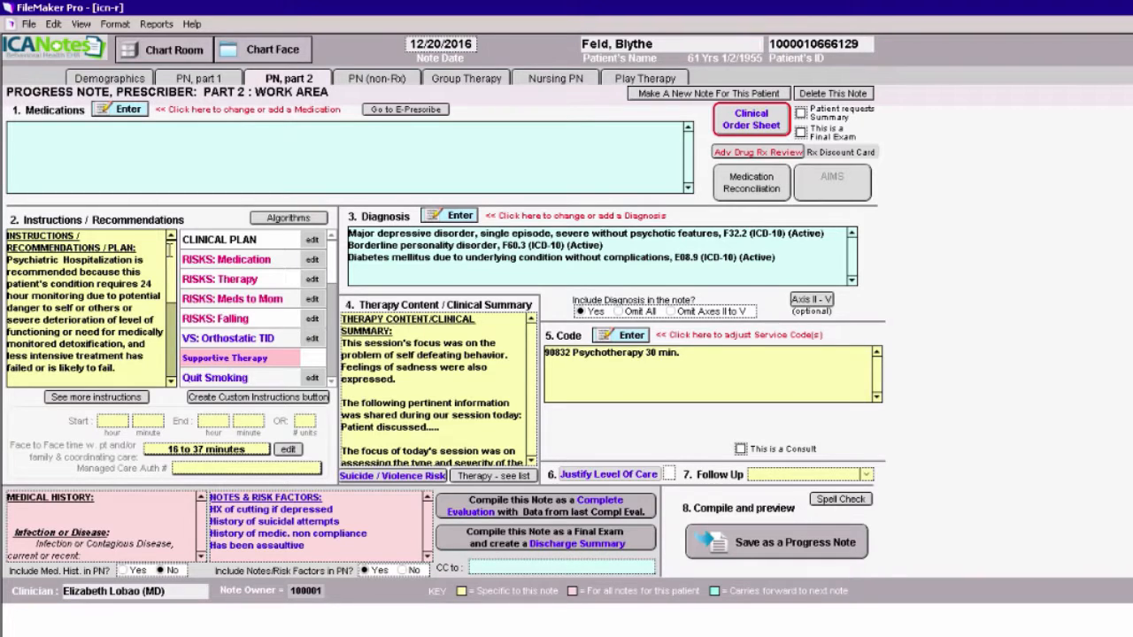
{"action": "left_click_drag", "start_coordinate": [168, 264], "coordinate": [167, 343]}
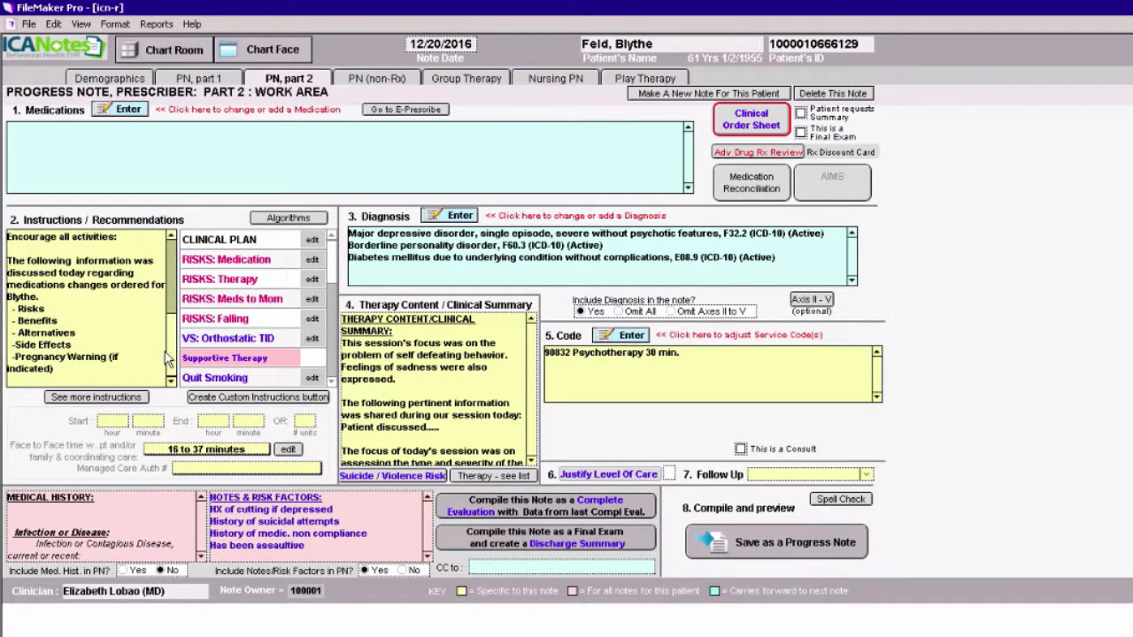
{"action": "left_click", "coordinate": [174, 258]}
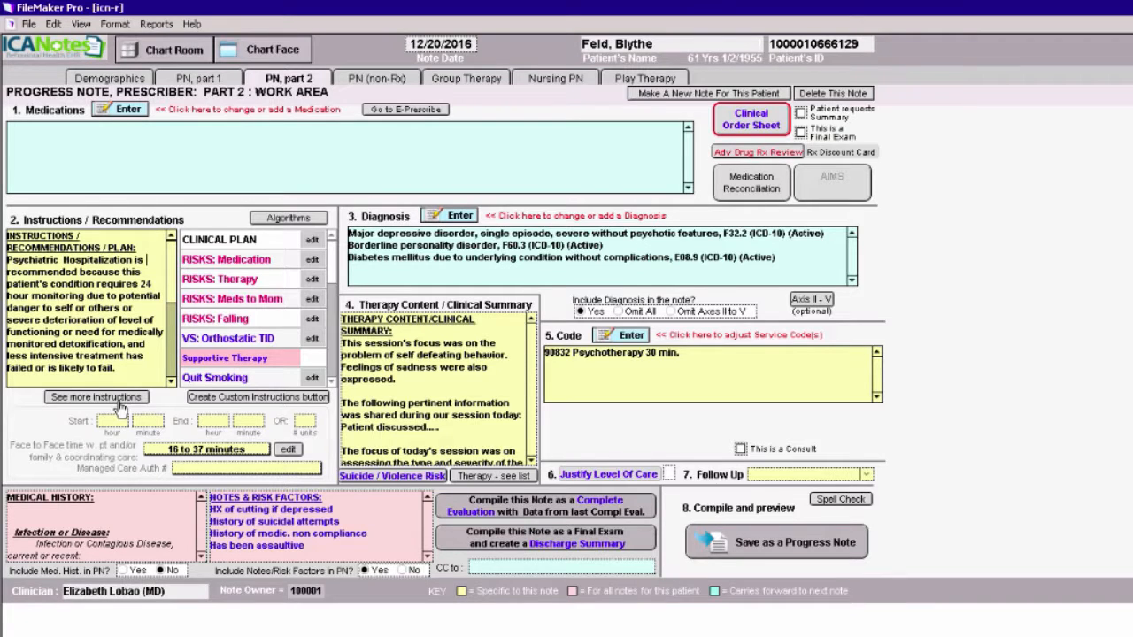
- Remove the blank line beneath the Medical History heading in Part 2 of the progress note
{"action": "left_click", "coordinate": [20, 524]}
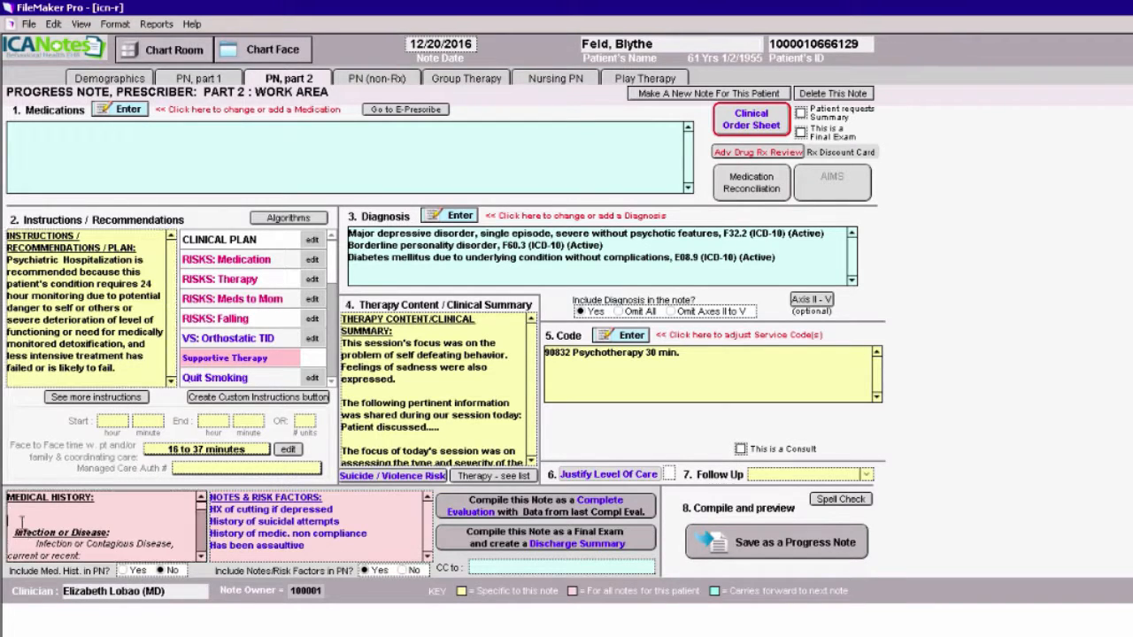
{"action": "key", "text": "BackSpace"}
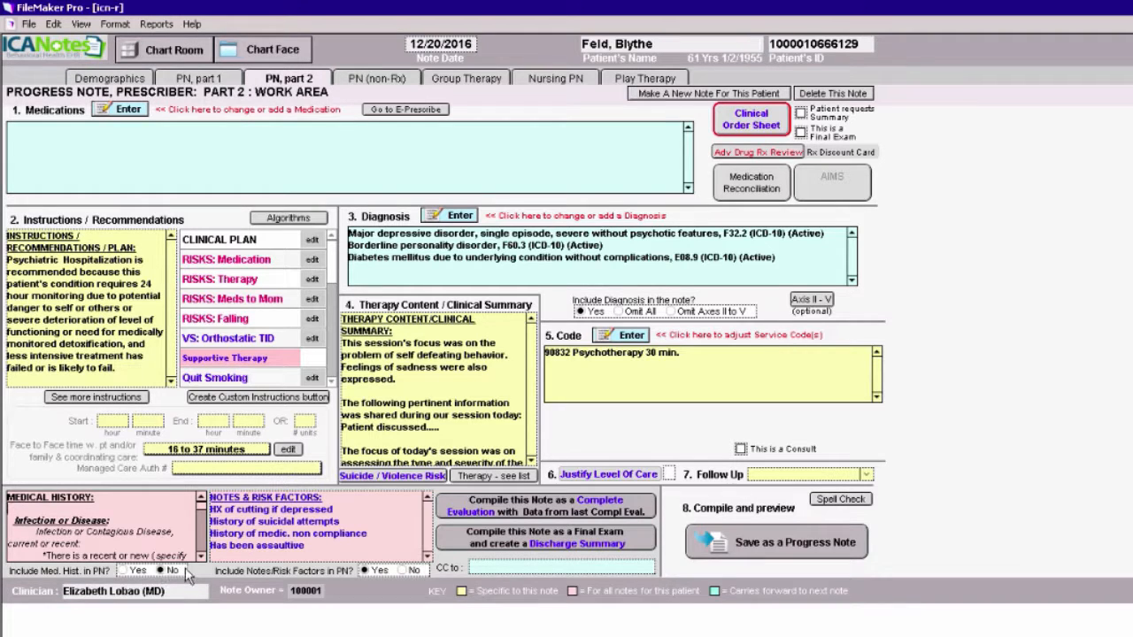
- Switch the medical history's inclusion in the progress note to Yes, look over its text, and switch it back to No
{"action": "left_click", "coordinate": [123, 571]}
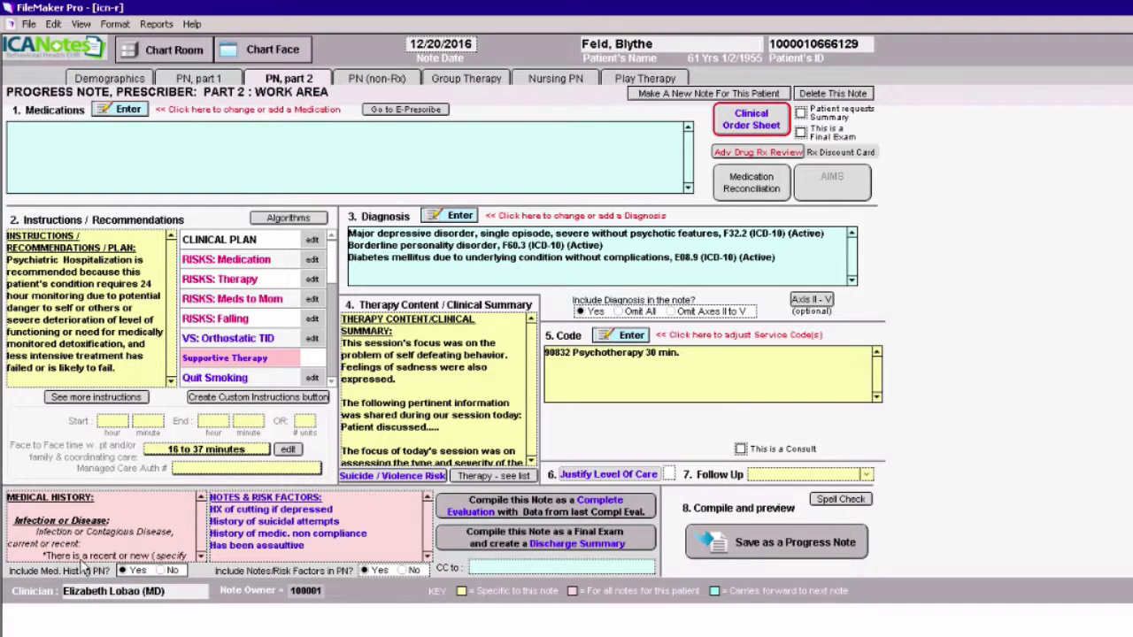
{"action": "left_click", "coordinate": [185, 528]}
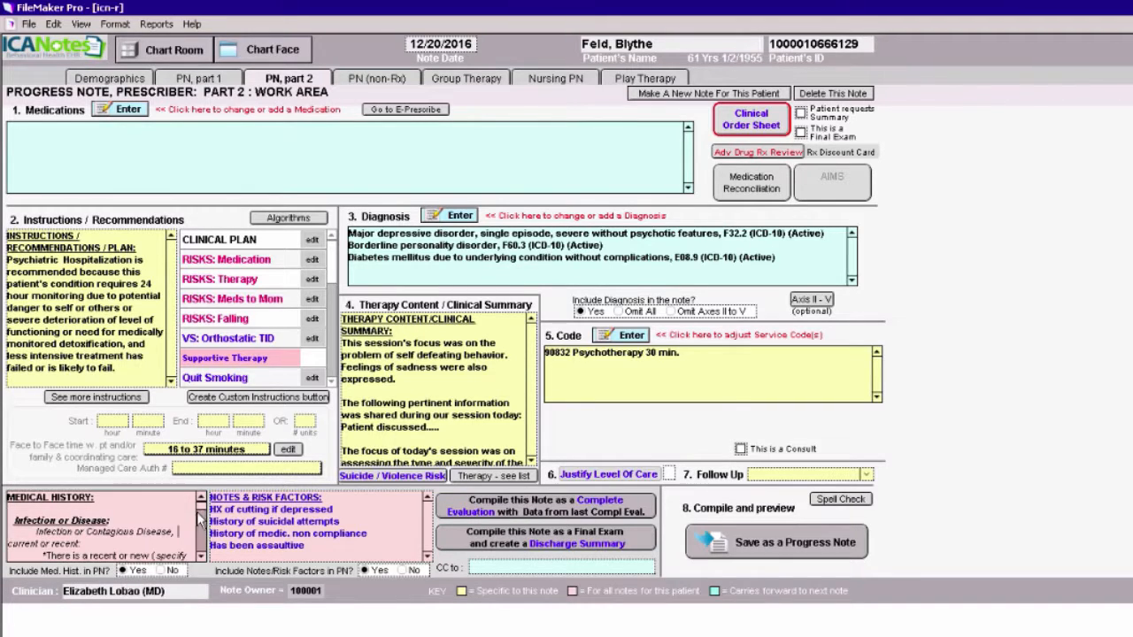
{"action": "mouse_move", "coordinate": [203, 507]}
{"action": "left_mouse_down"}
{"action": "mouse_move", "coordinate": [203, 550]}
{"action": "mouse_move", "coordinate": [206, 503]}
{"action": "left_mouse_up"}
{"action": "left_click", "coordinate": [161, 572]}
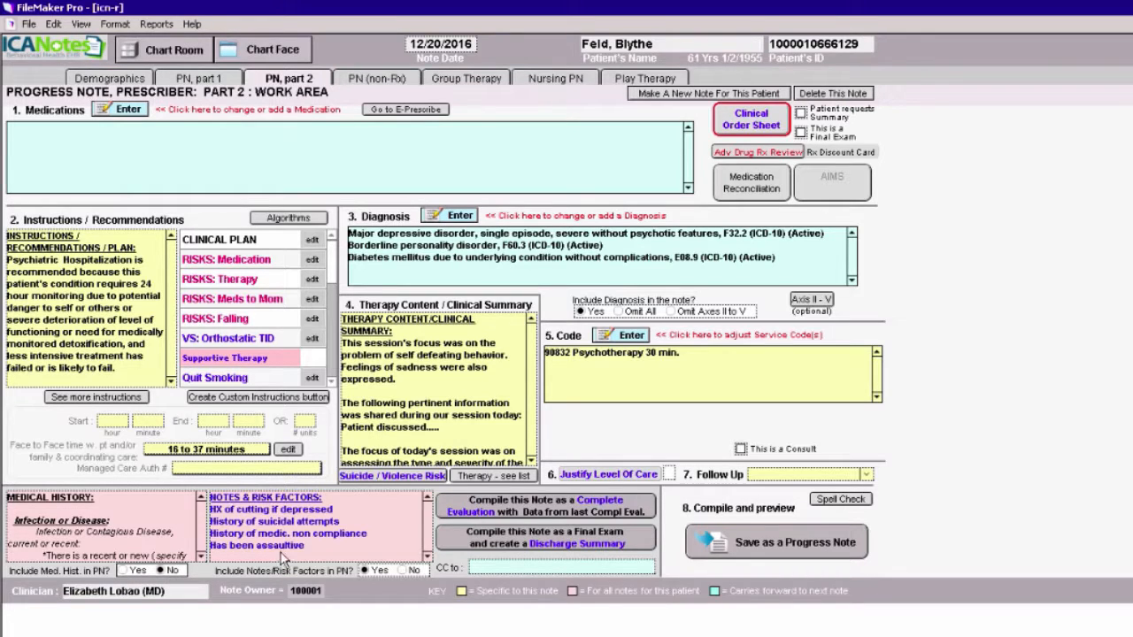
- Open the Suicide/Violence risk assessment and insert a blank line between the therapy summary and the risk assessment heading
{"action": "left_click", "coordinate": [392, 477]}
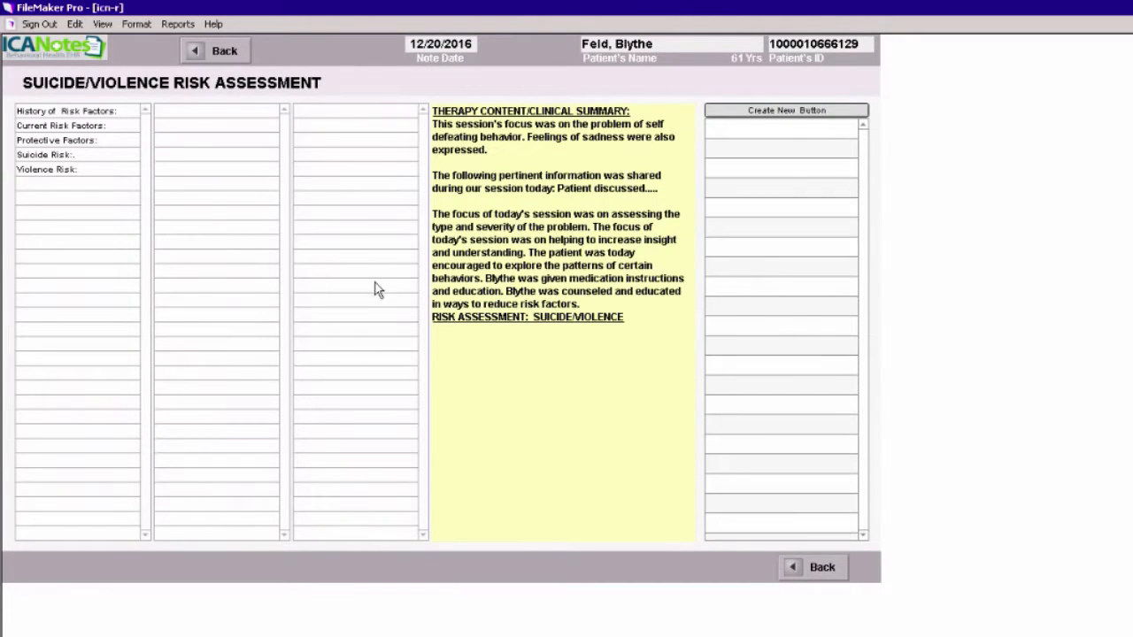
{"action": "left_click", "coordinate": [585, 307]}
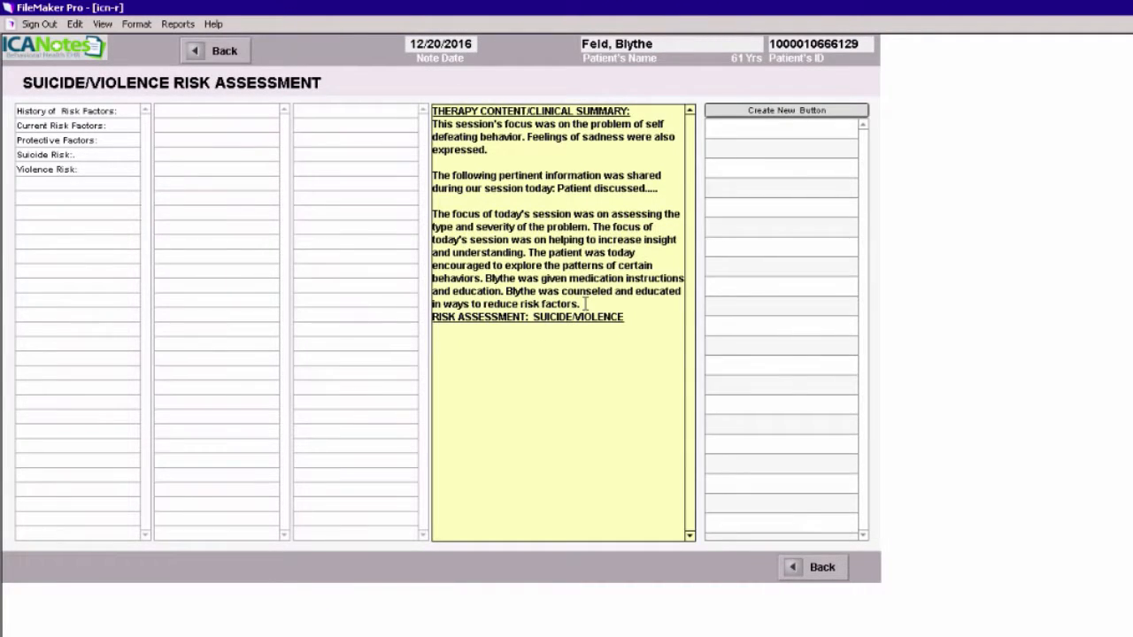
{"action": "key", "text": "Return"}
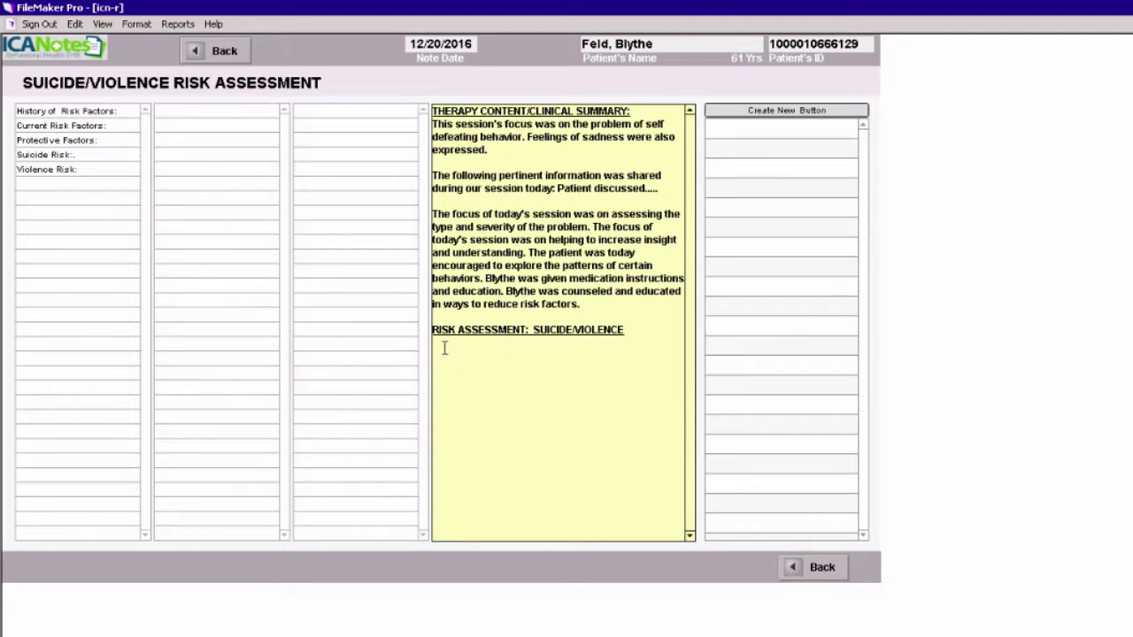
- Record a history of Elopement, the current risk factor Borderline Personality and the protective factor Family Support in the risk assessment
{"action": "left_click", "coordinate": [56, 112]}
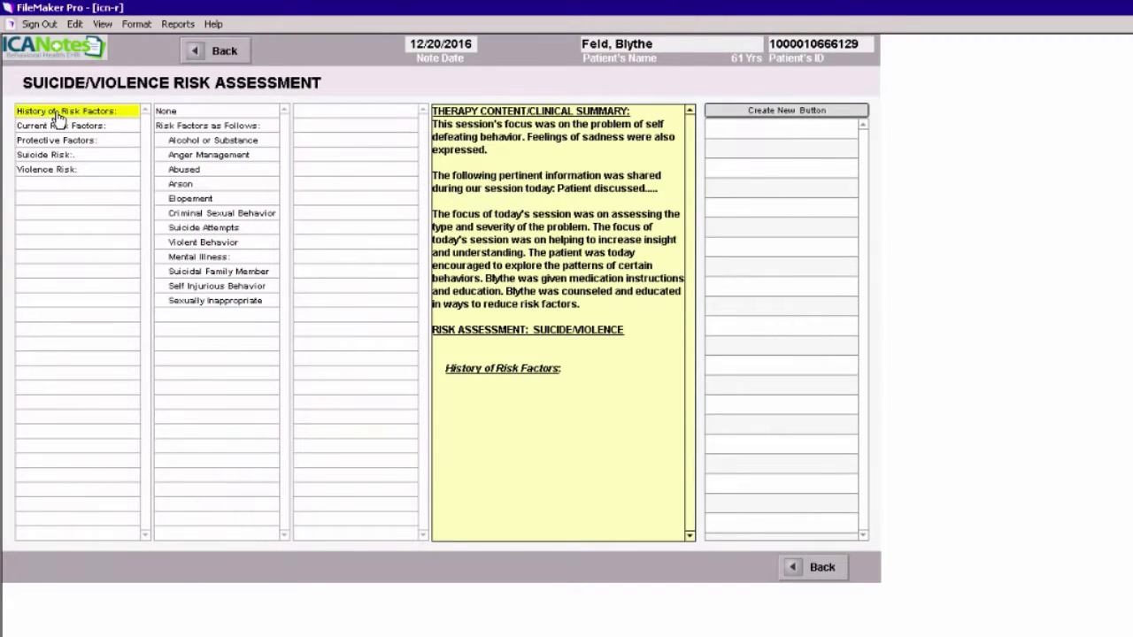
{"action": "left_click", "coordinate": [229, 129]}
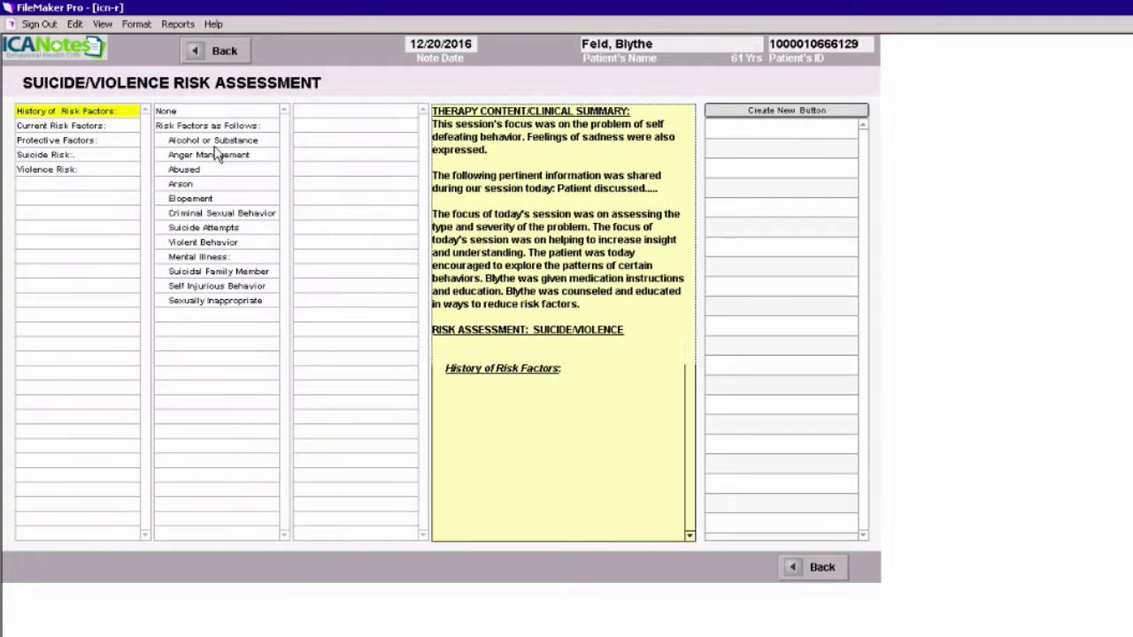
{"action": "left_click", "coordinate": [212, 200]}
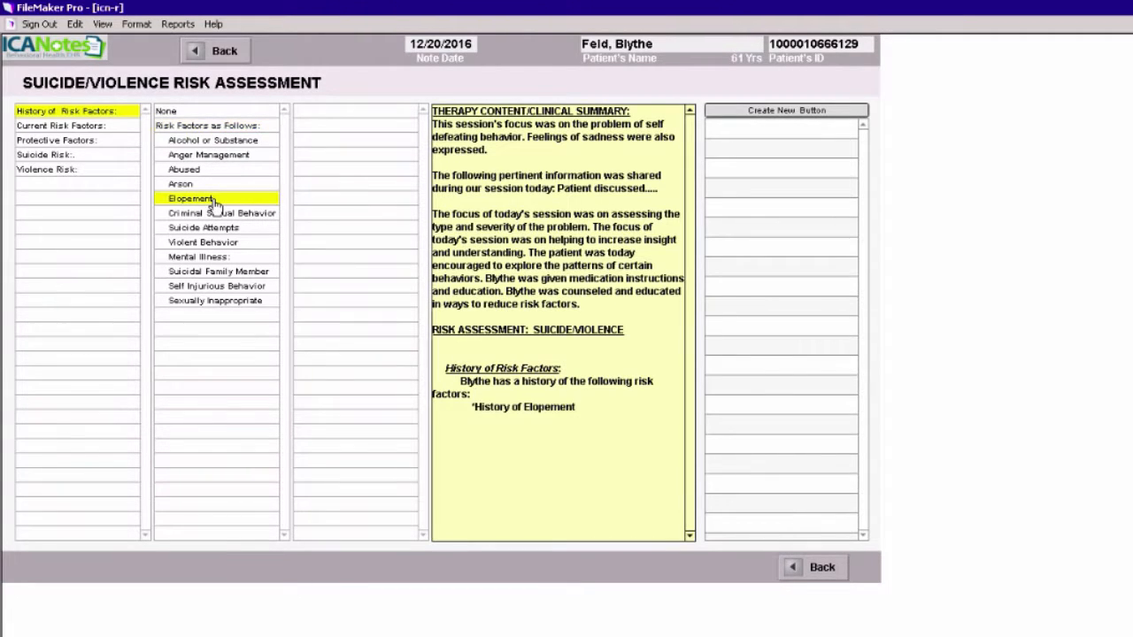
{"action": "left_click", "coordinate": [89, 128]}
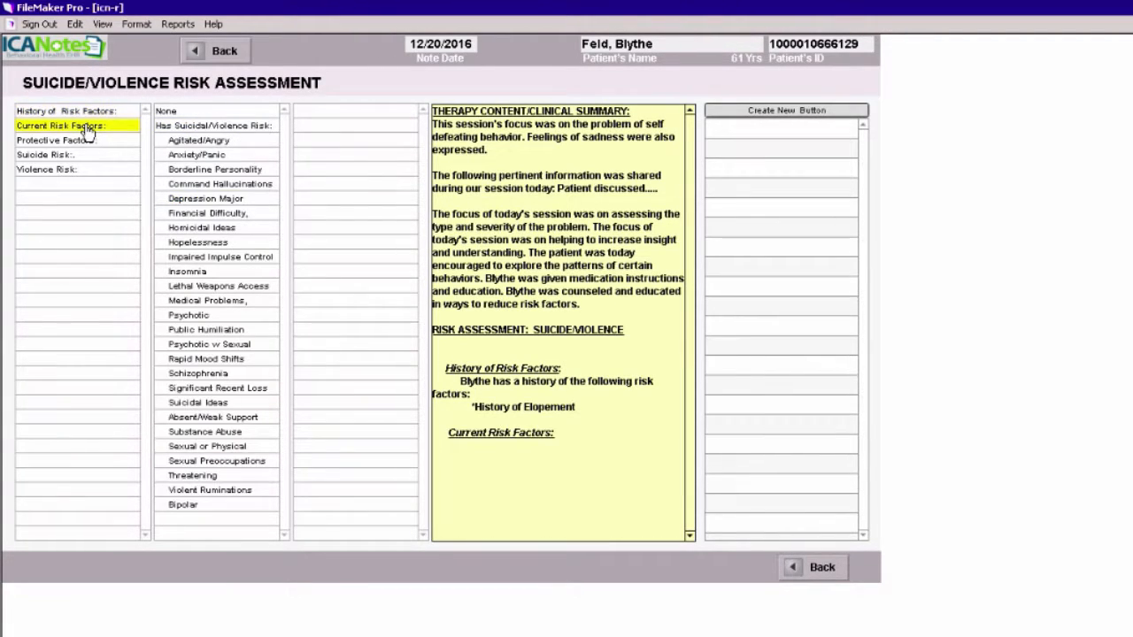
{"action": "left_click", "coordinate": [226, 171]}
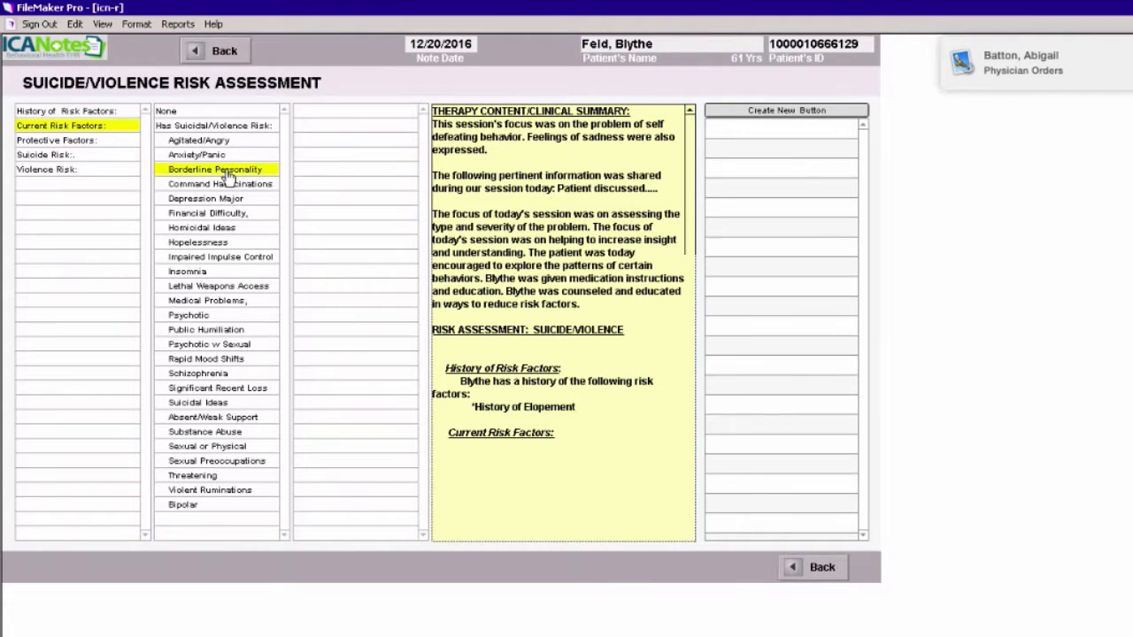
{"action": "left_click", "coordinate": [60, 141]}
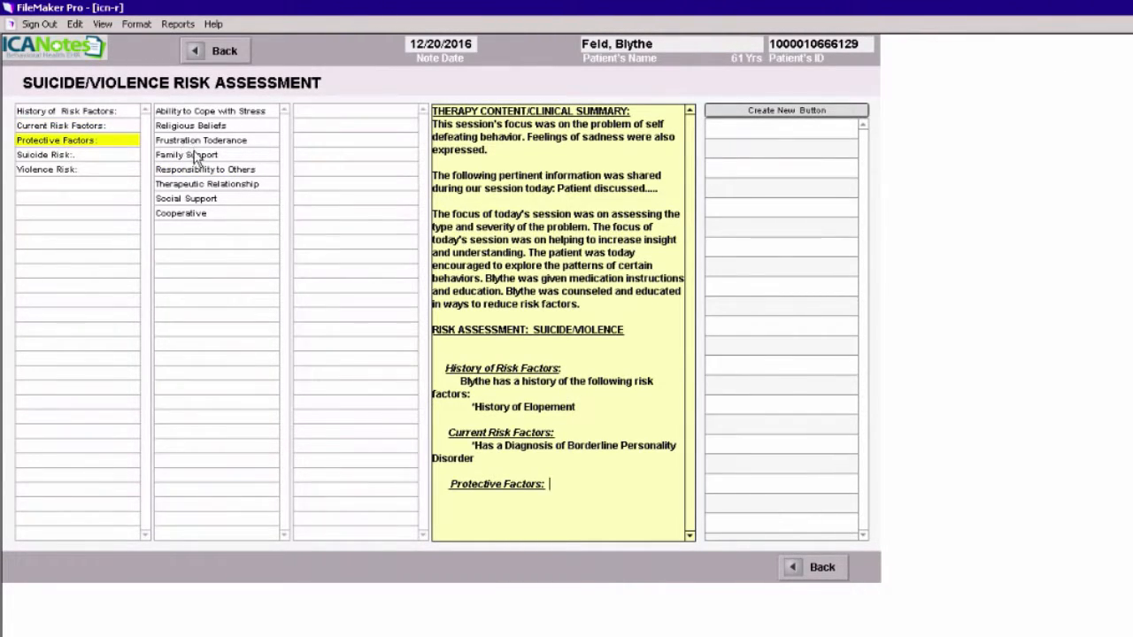
{"action": "left_click", "coordinate": [195, 157]}
- Rate the suicide risk as Moderate and the violence risk as Low, and return to the Part 2 work area
{"action": "left_click", "coordinate": [78, 155]}
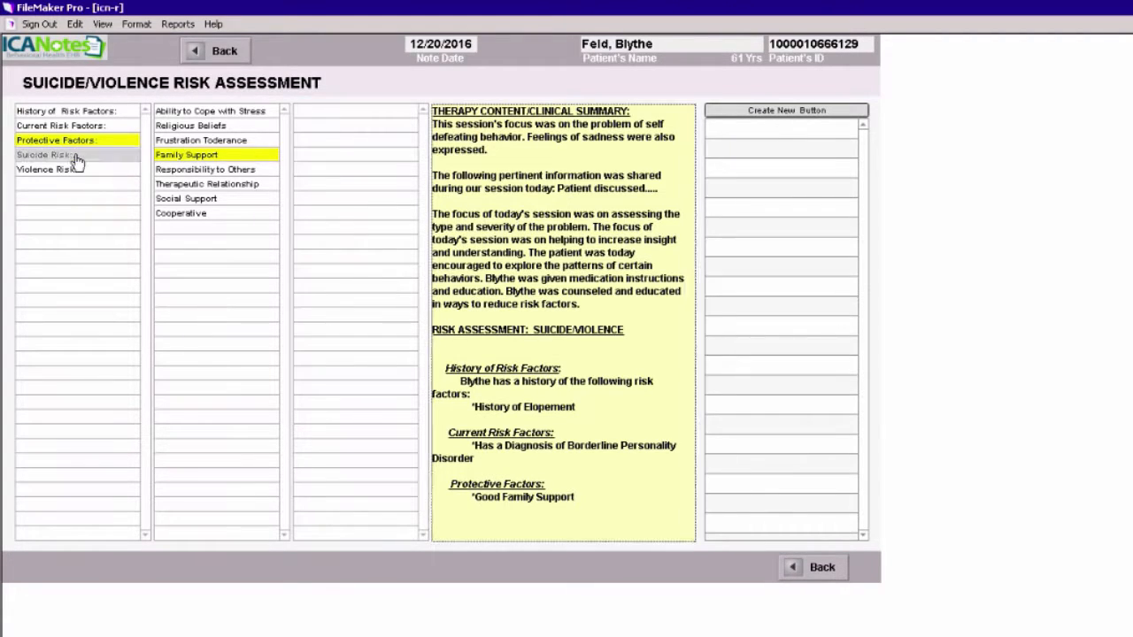
{"action": "left_click", "coordinate": [202, 142]}
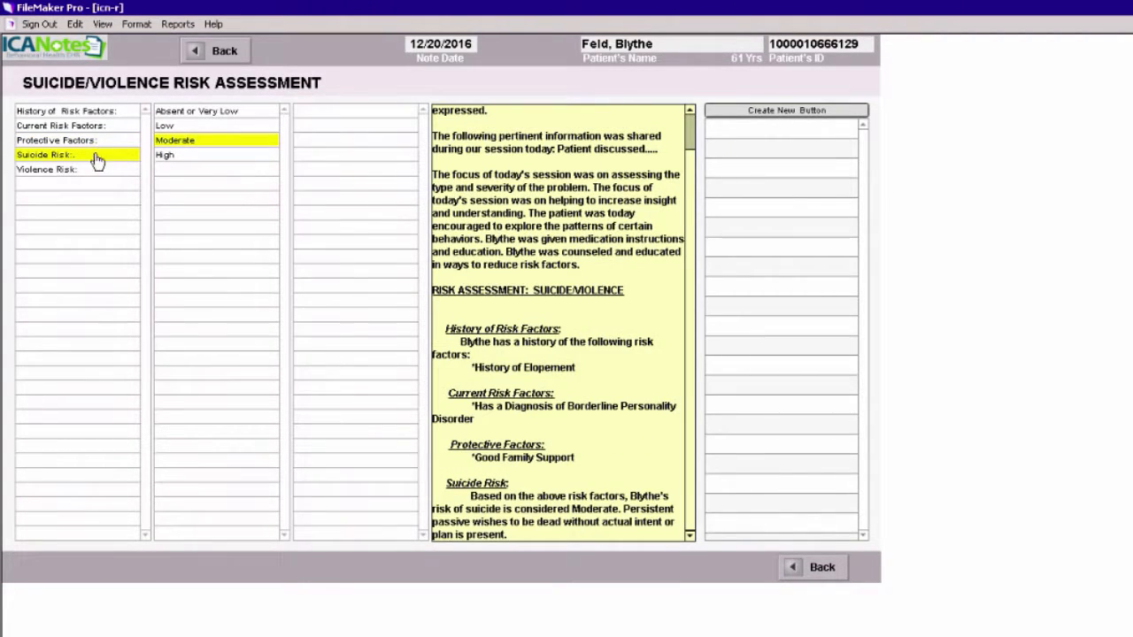
{"action": "left_click", "coordinate": [94, 170]}
{"action": "left_click", "coordinate": [196, 129]}
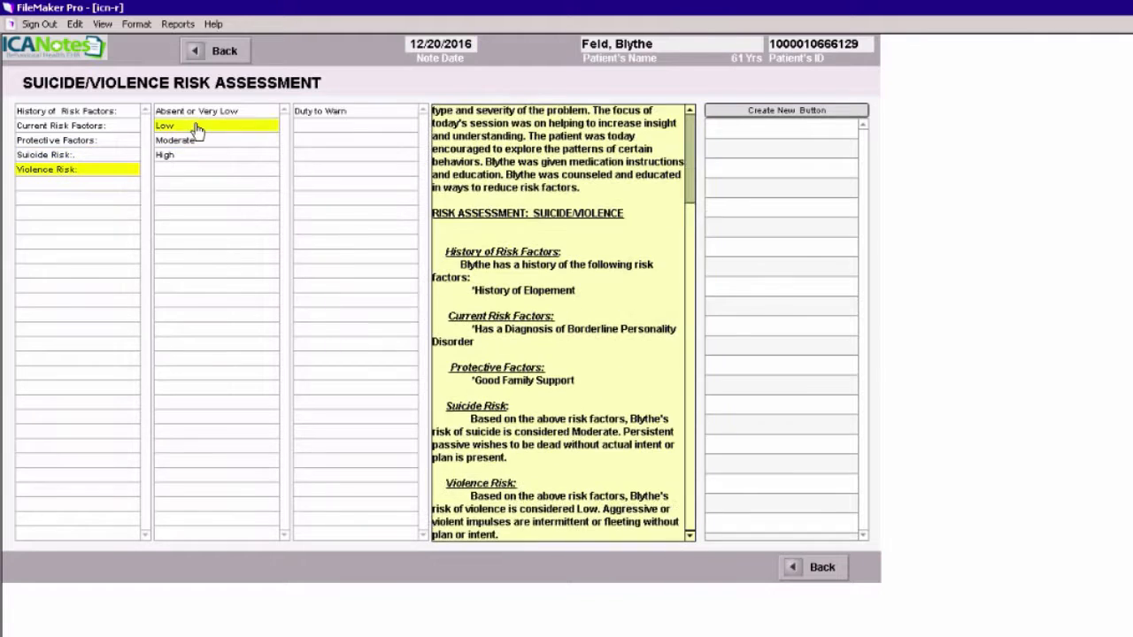
{"action": "left_click", "coordinate": [237, 51]}
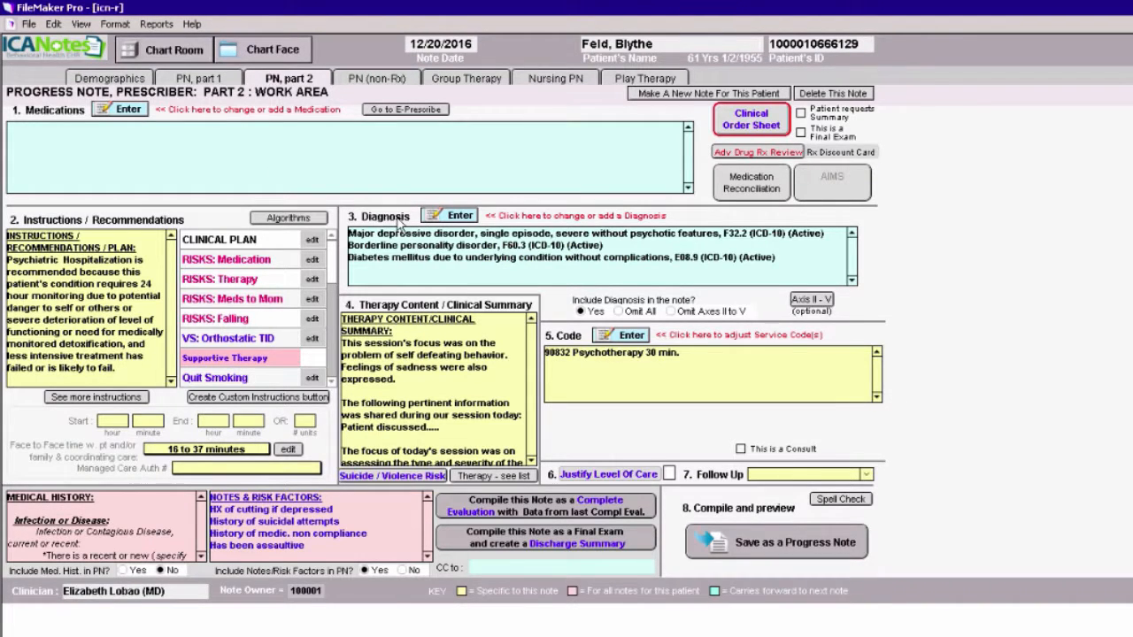
- Add the ICD-10 diagnosis Agoraphobia with panic disorder, F40.01, from the F40-F48 group of mental disorders
{"action": "left_click", "coordinate": [460, 216]}
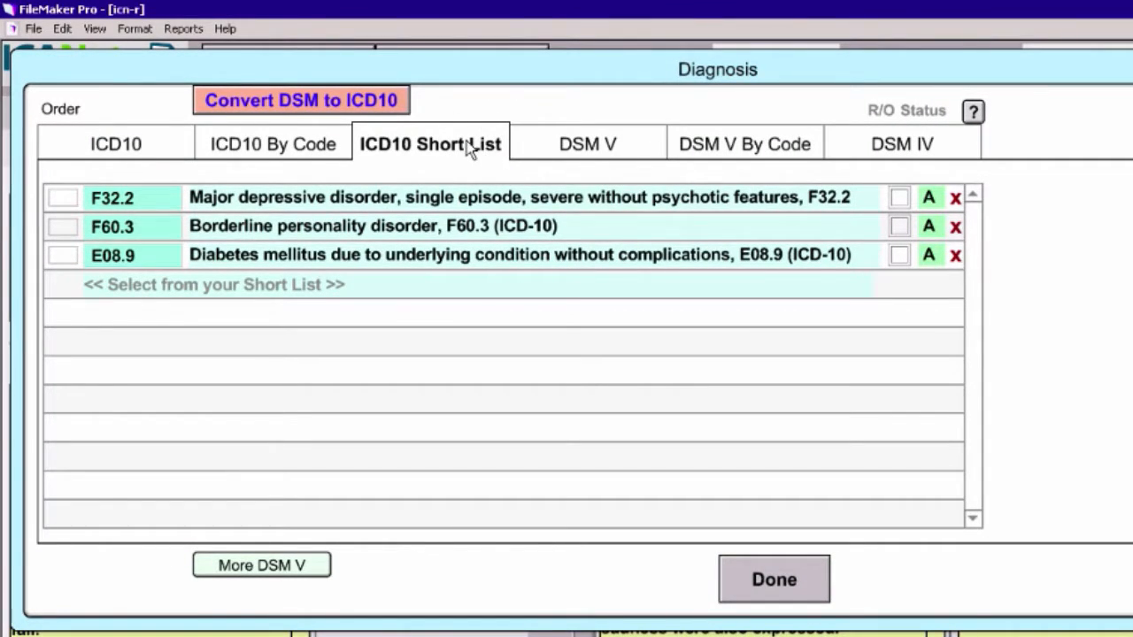
{"action": "left_click", "coordinate": [254, 287]}
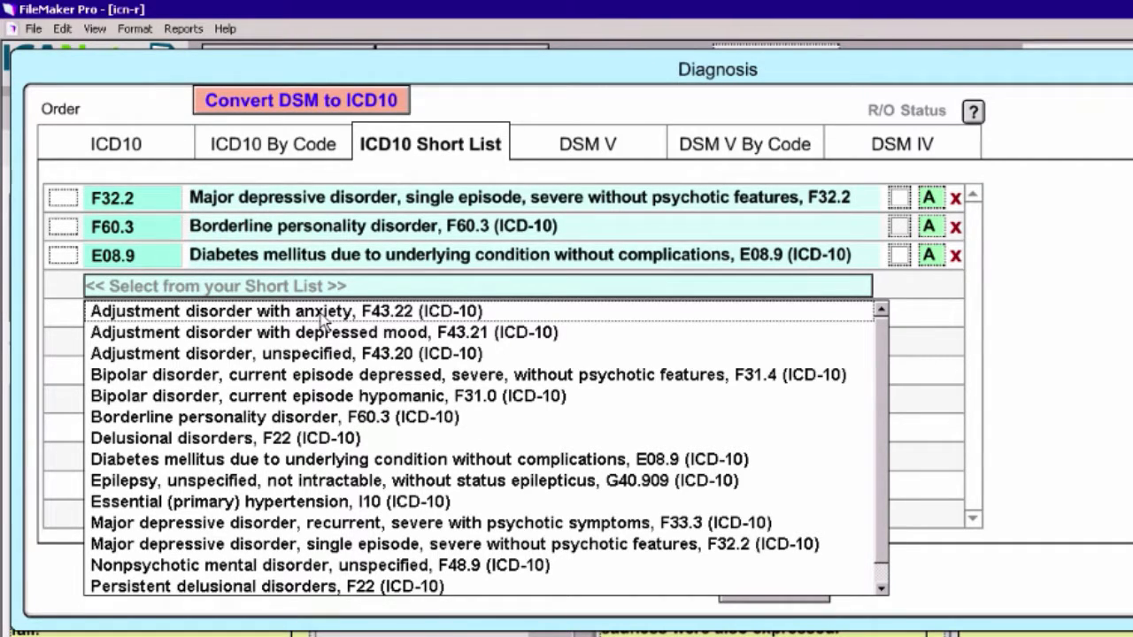
{"action": "left_click", "coordinate": [915, 380]}
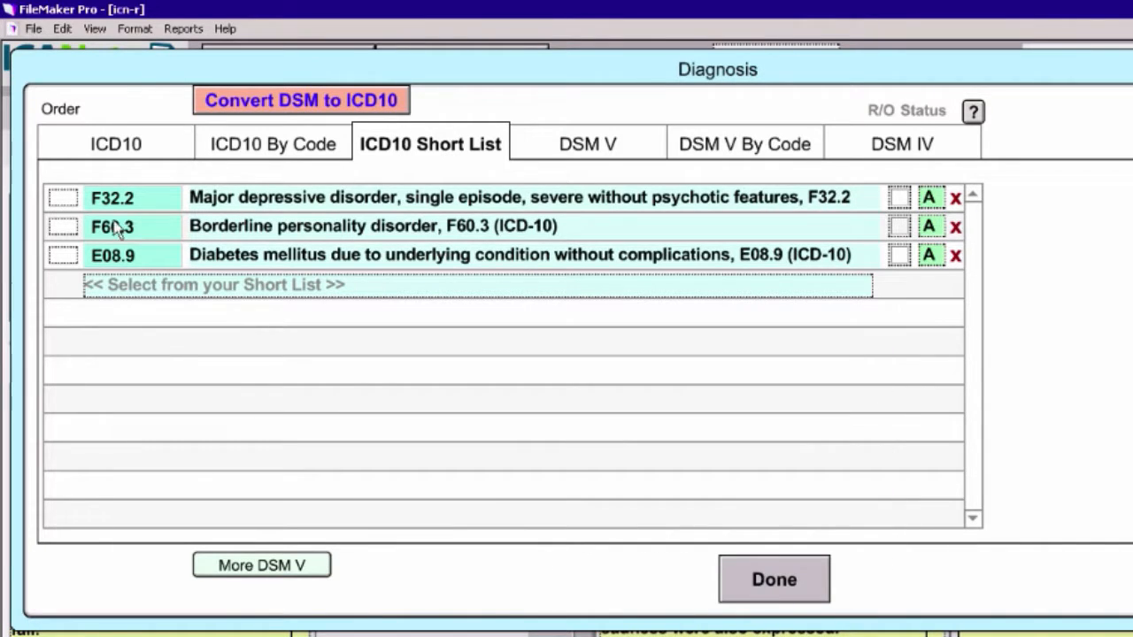
{"action": "left_click", "coordinate": [120, 148]}
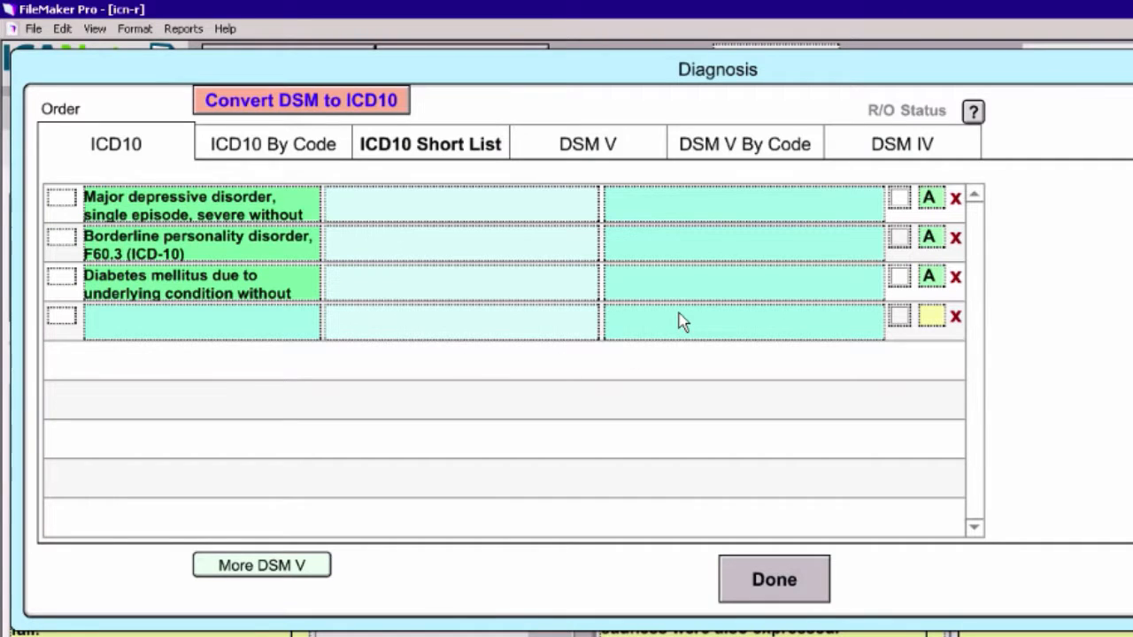
{"action": "left_click", "coordinate": [161, 331]}
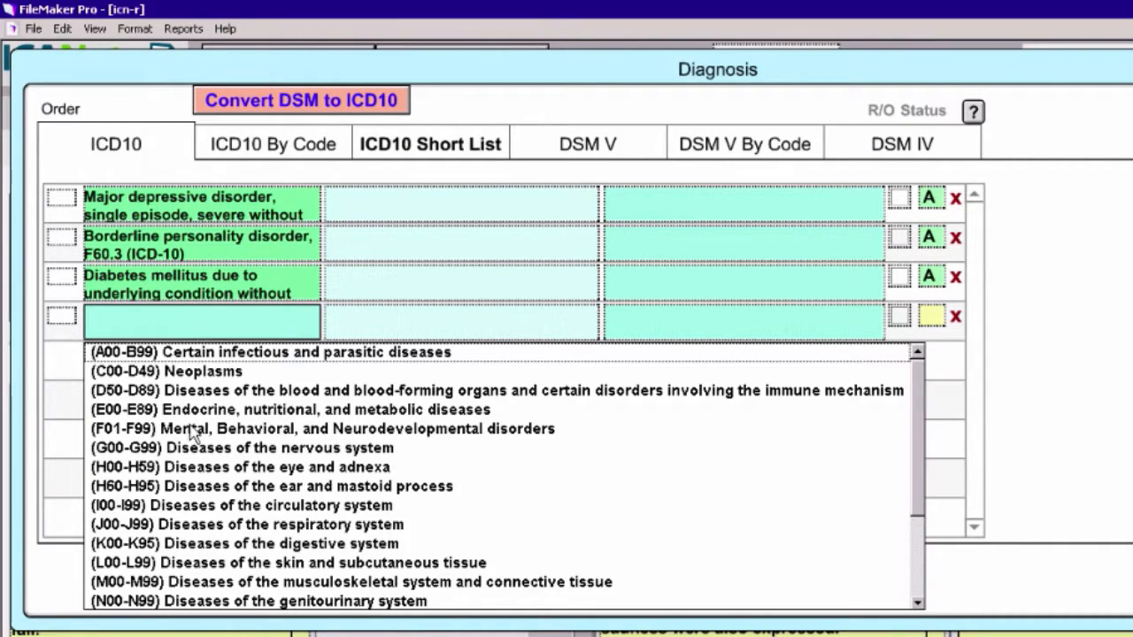
{"action": "left_click", "coordinate": [191, 434]}
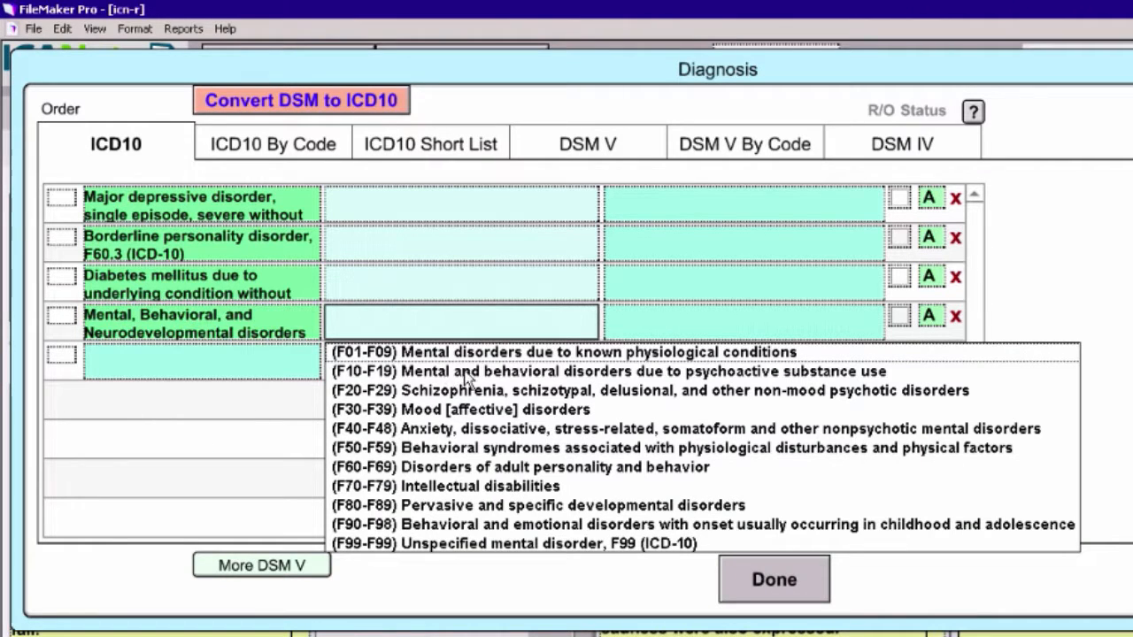
{"action": "left_click", "coordinate": [467, 430]}
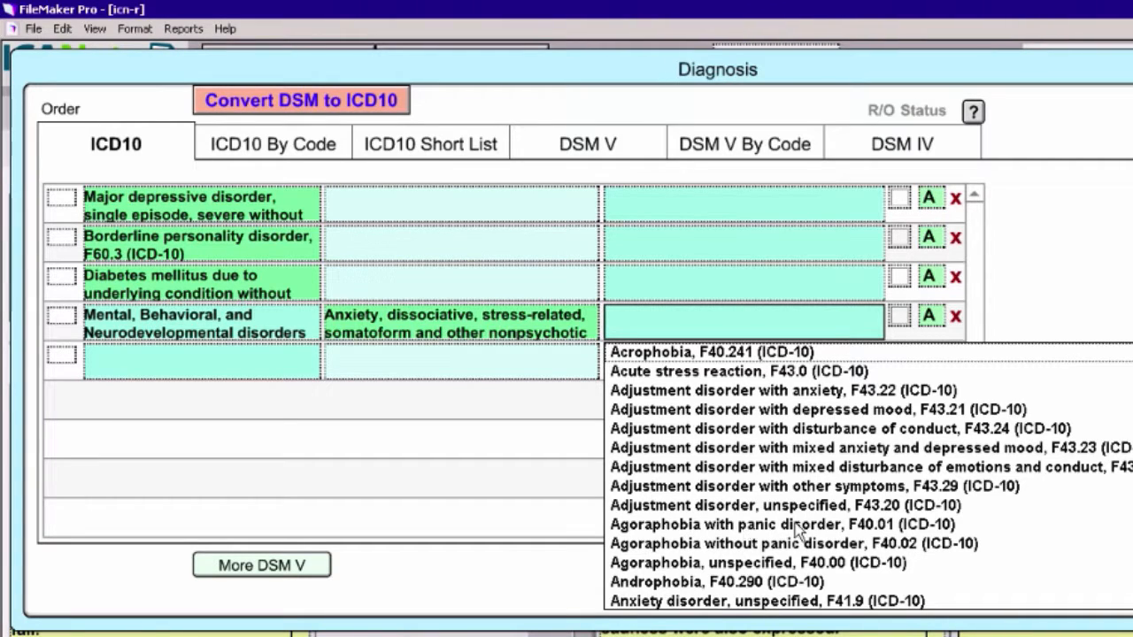
{"action": "left_click", "coordinate": [795, 524]}
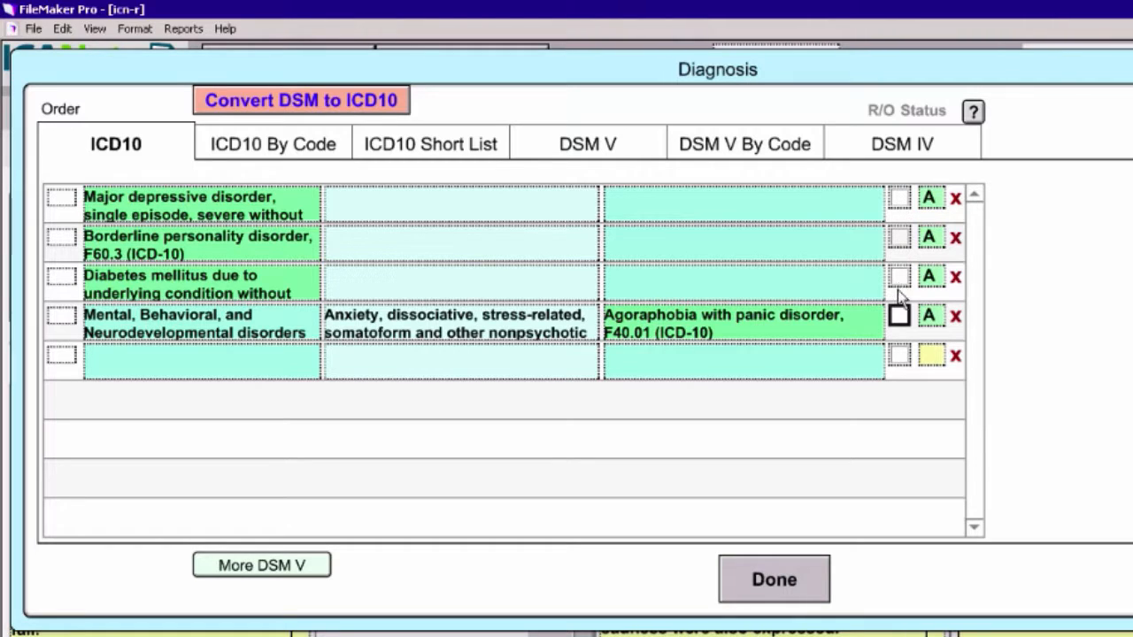
- Check the agoraphobia diagnosis's rule-out and status options, keeping it Active, and set the diabetes mellitus diagnosis status to Chronic
{"action": "left_click", "coordinate": [898, 317]}
{"action": "left_click", "coordinate": [899, 317]}
{"action": "left_click", "coordinate": [927, 319]}
{"action": "left_click", "coordinate": [929, 317]}
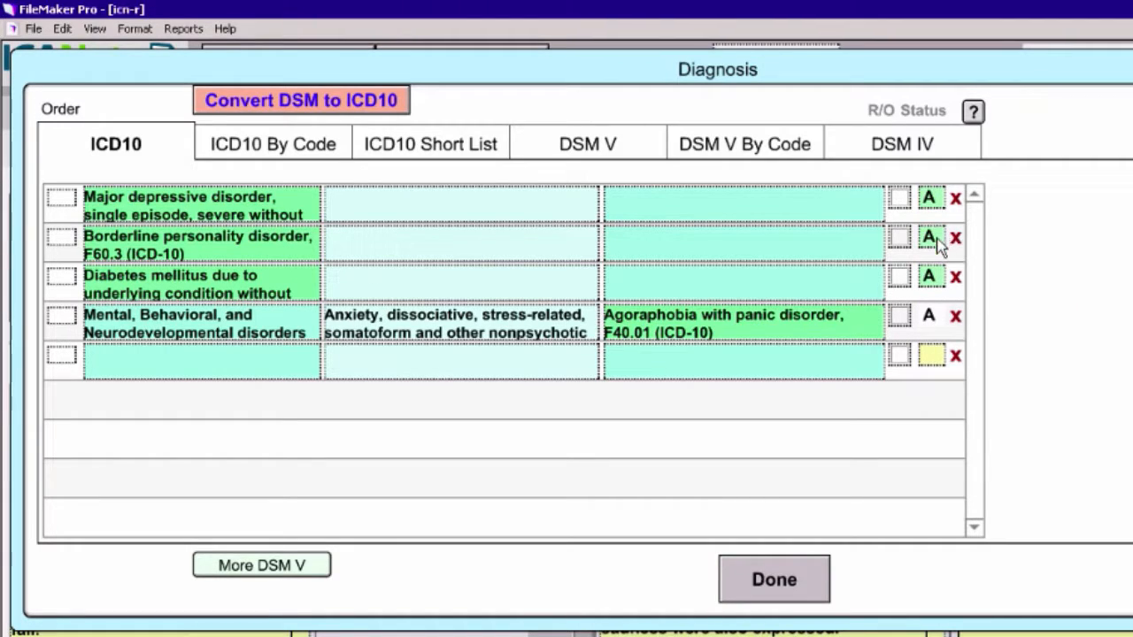
{"action": "left_click", "coordinate": [930, 277]}
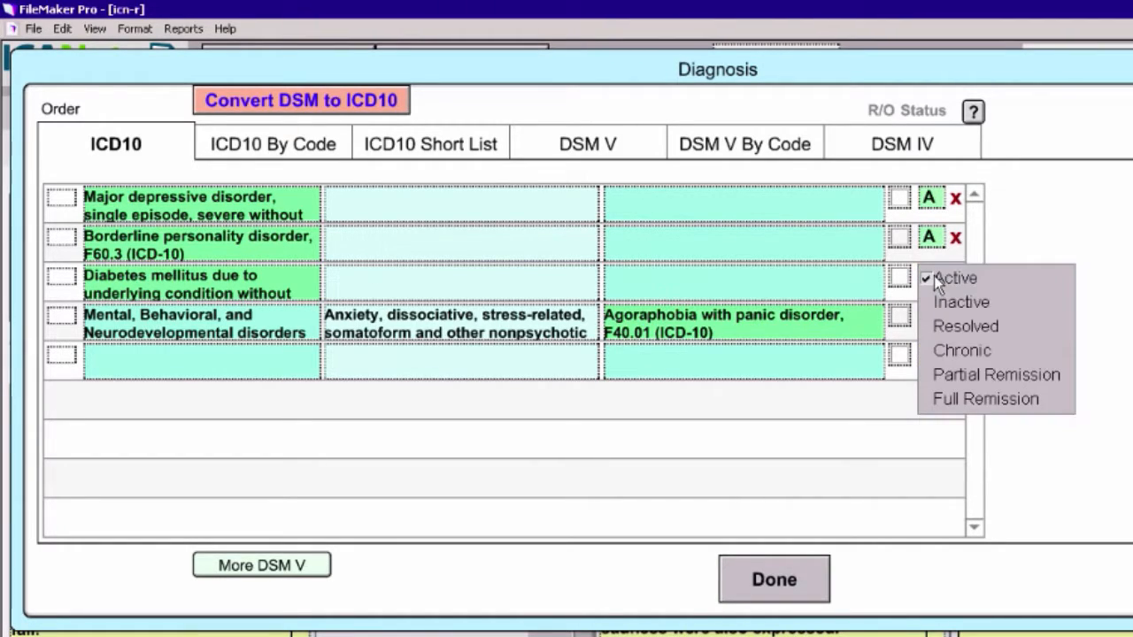
{"action": "left_click", "coordinate": [958, 351]}
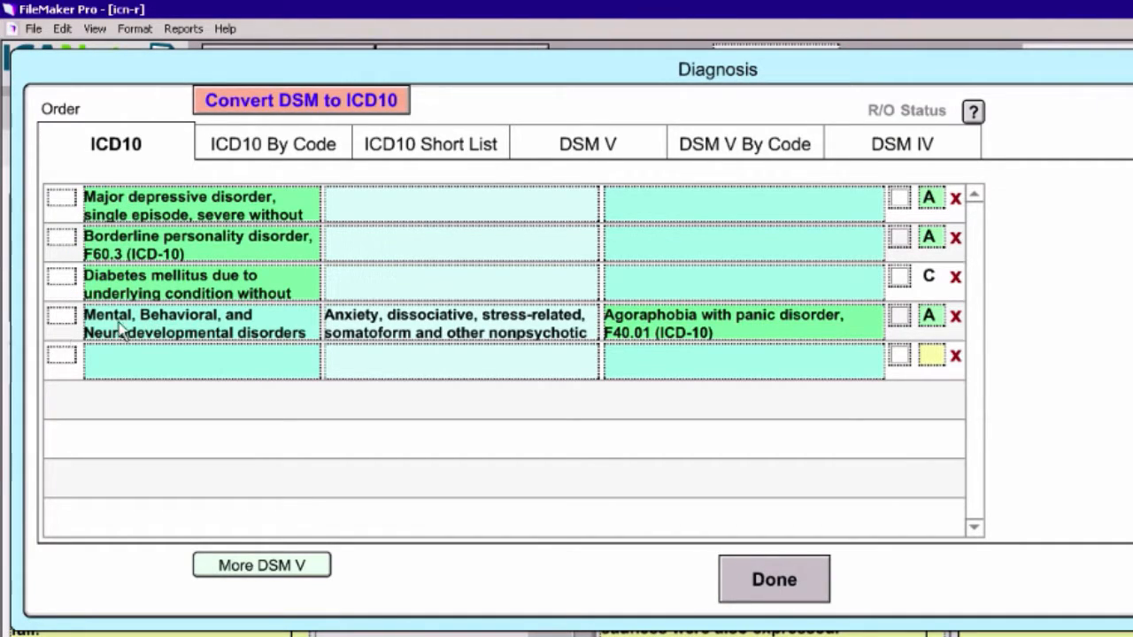
- Order the diagnoses as 1 major depressive disorder, 2 borderline personality disorder, 3 agoraphobia and 4 diabetes mellitus, and close the diagnosis entry
{"action": "left_click", "coordinate": [61, 317]}
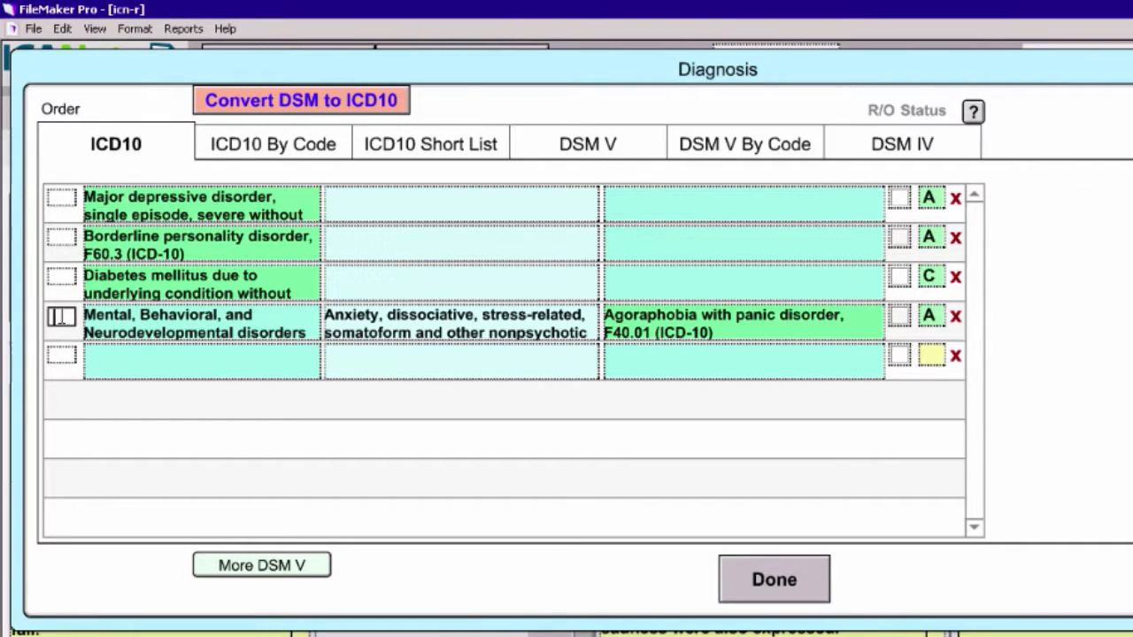
{"action": "type", "text": "1"}
{"action": "key", "text": "BackSpace"}
{"action": "left_click", "coordinate": [63, 196]}
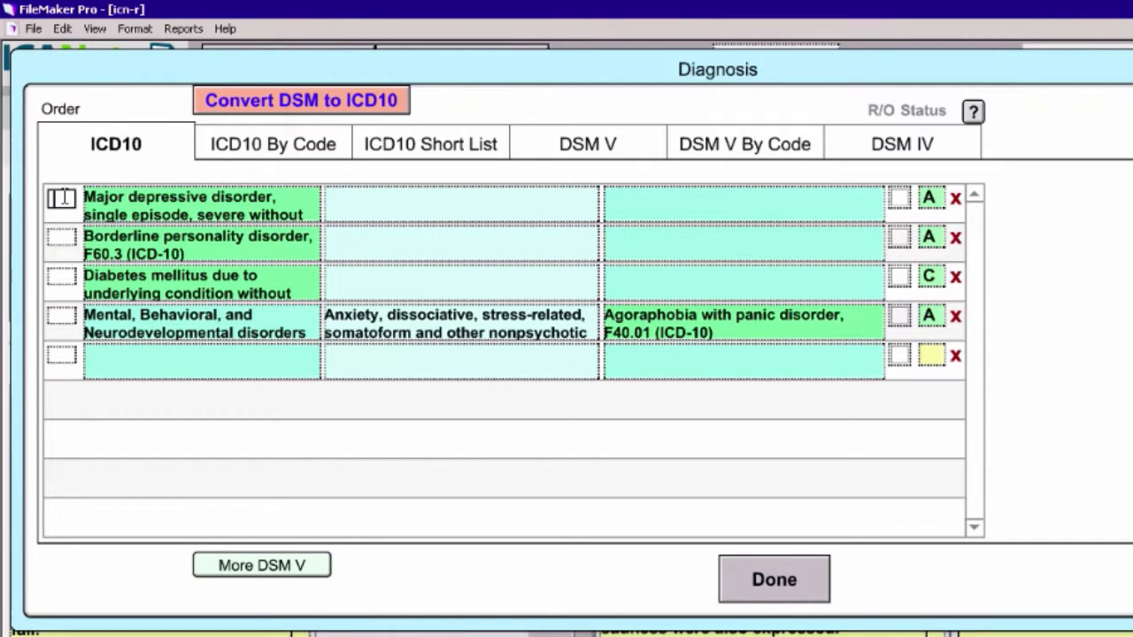
{"action": "type", "text": "1"}
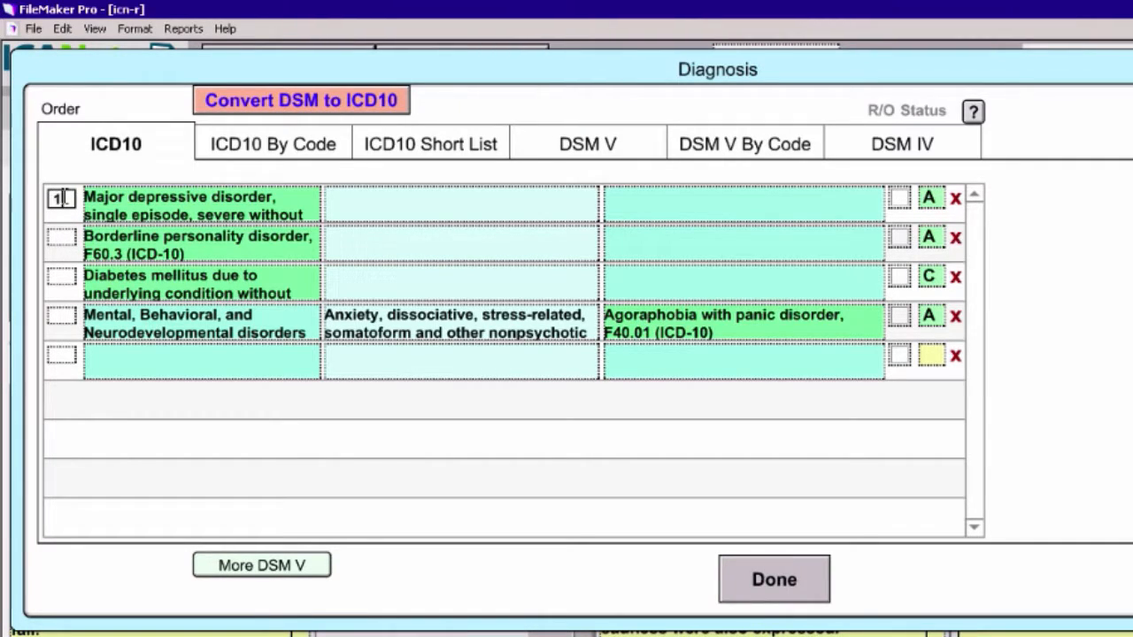
{"action": "left_click", "coordinate": [63, 239]}
{"action": "type", "text": "2"}
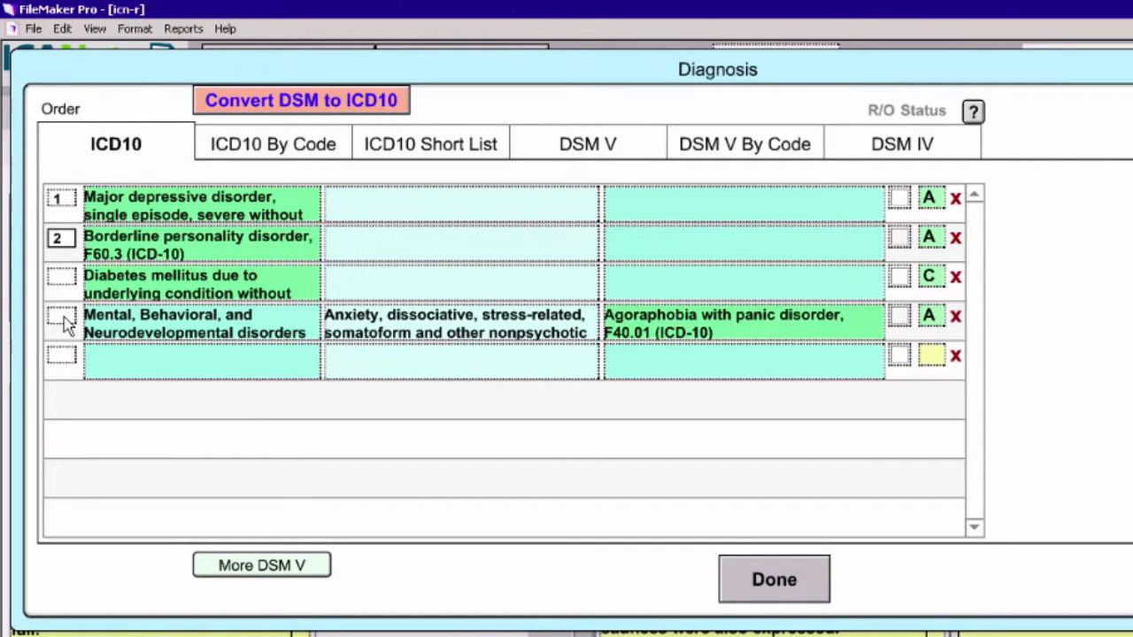
{"action": "left_click", "coordinate": [64, 321]}
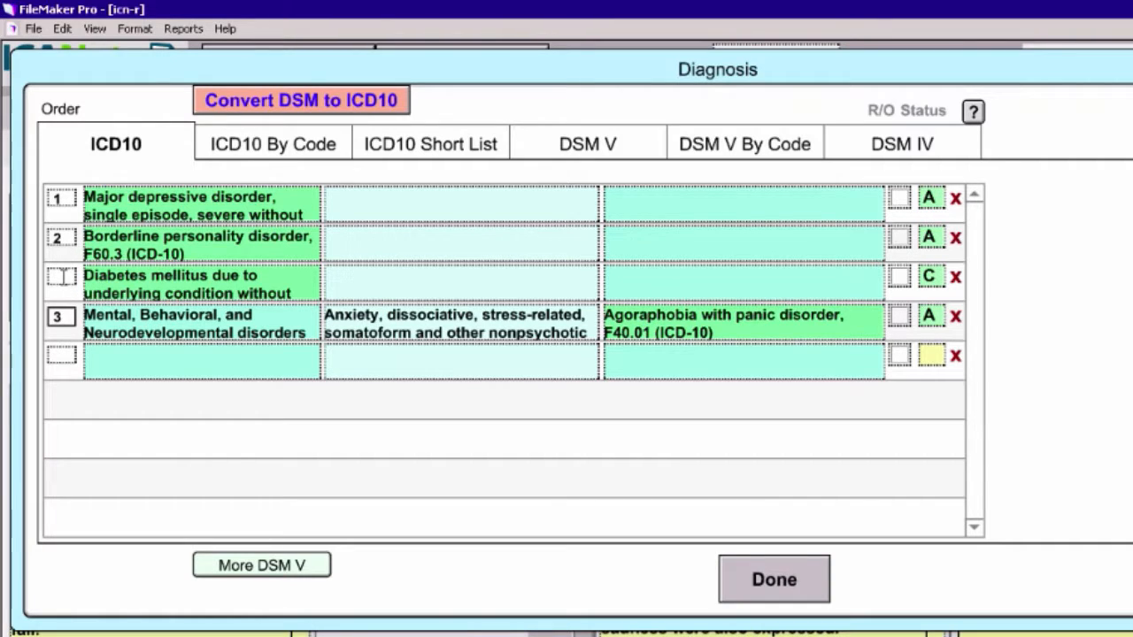
{"action": "left_click", "coordinate": [62, 278]}
{"action": "type", "text": "4"}
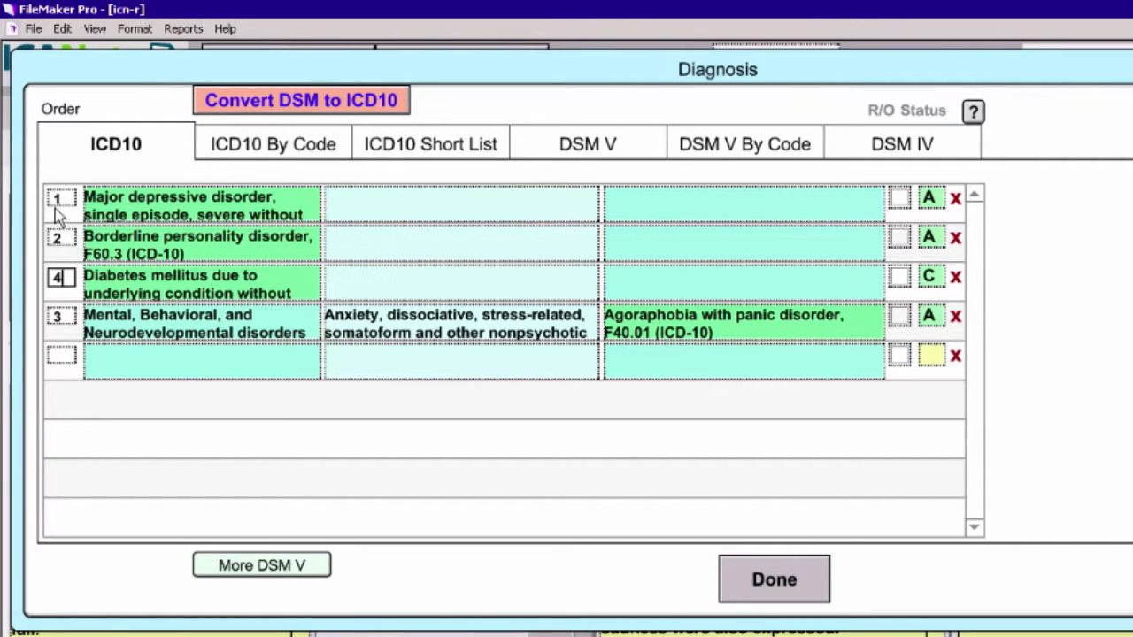
{"action": "left_click", "coordinate": [759, 583]}
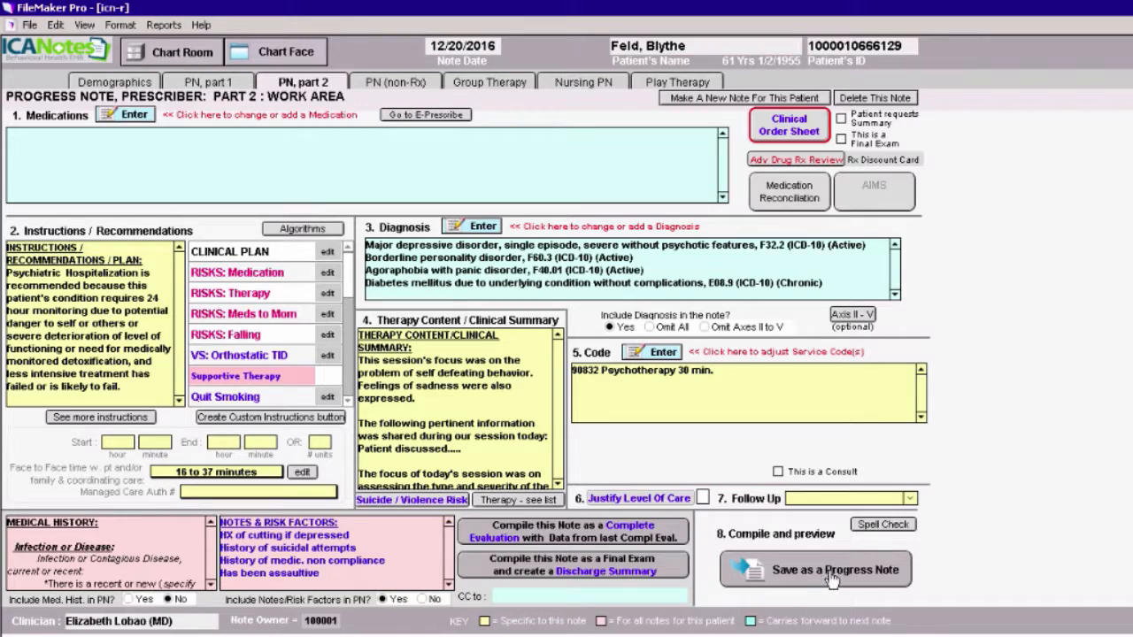
- Save the work as a progress note, answer the clinical decision support prompt, and read the compiled note through to its end
{"action": "left_click", "coordinate": [832, 576]}
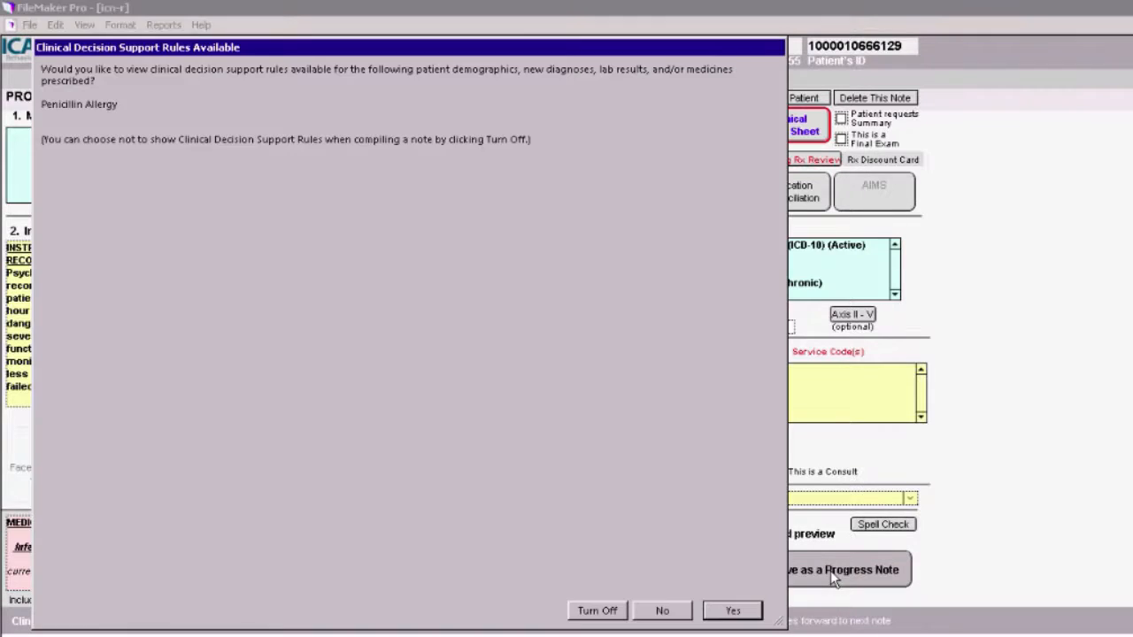
{"action": "left_click", "coordinate": [614, 613]}
{"action": "left_click", "coordinate": [722, 609]}
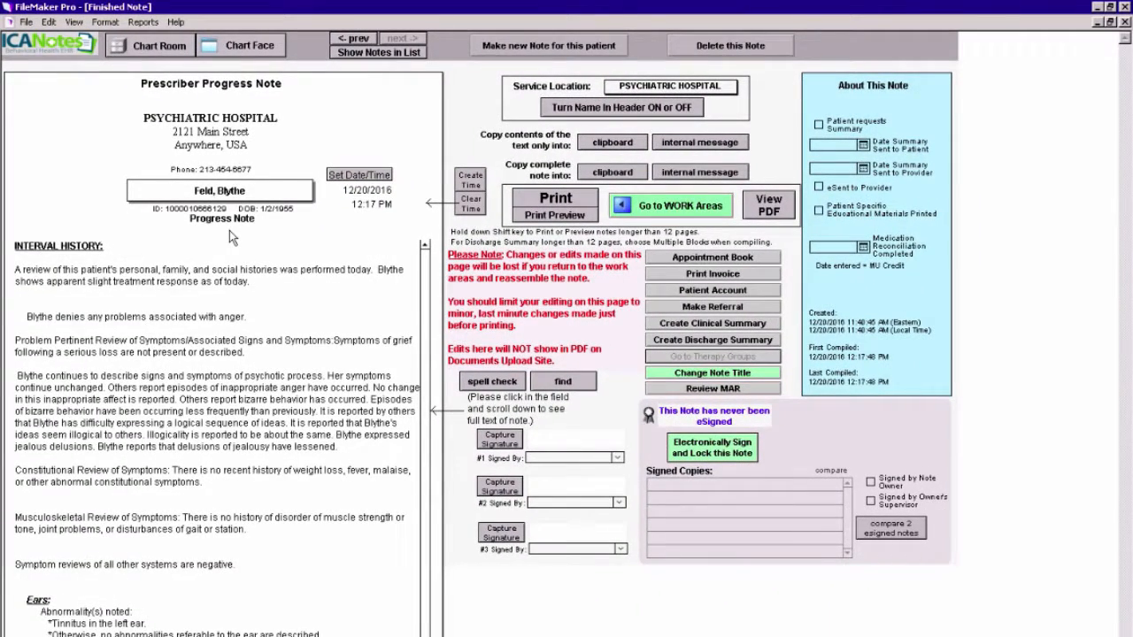
{"action": "left_click", "coordinate": [426, 272]}
{"action": "left_click_drag", "start_coordinate": [426, 274], "coordinate": [431, 442]}
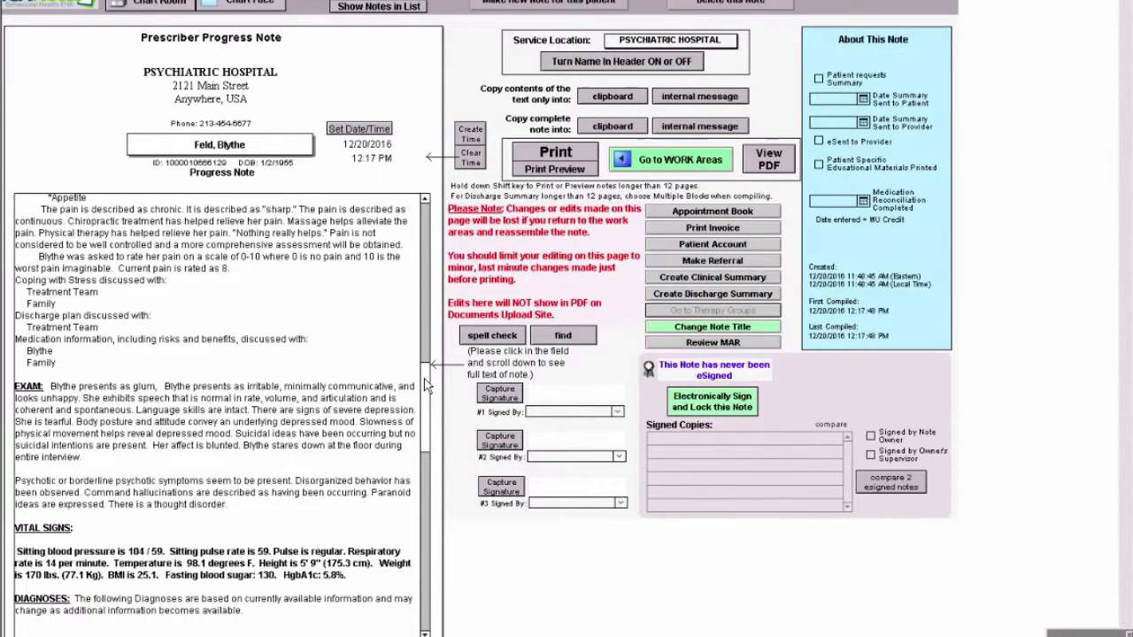
{"action": "left_click_drag", "start_coordinate": [424, 466], "coordinate": [424, 494]}
{"action": "left_click_drag", "start_coordinate": [423, 440], "coordinate": [419, 580]}
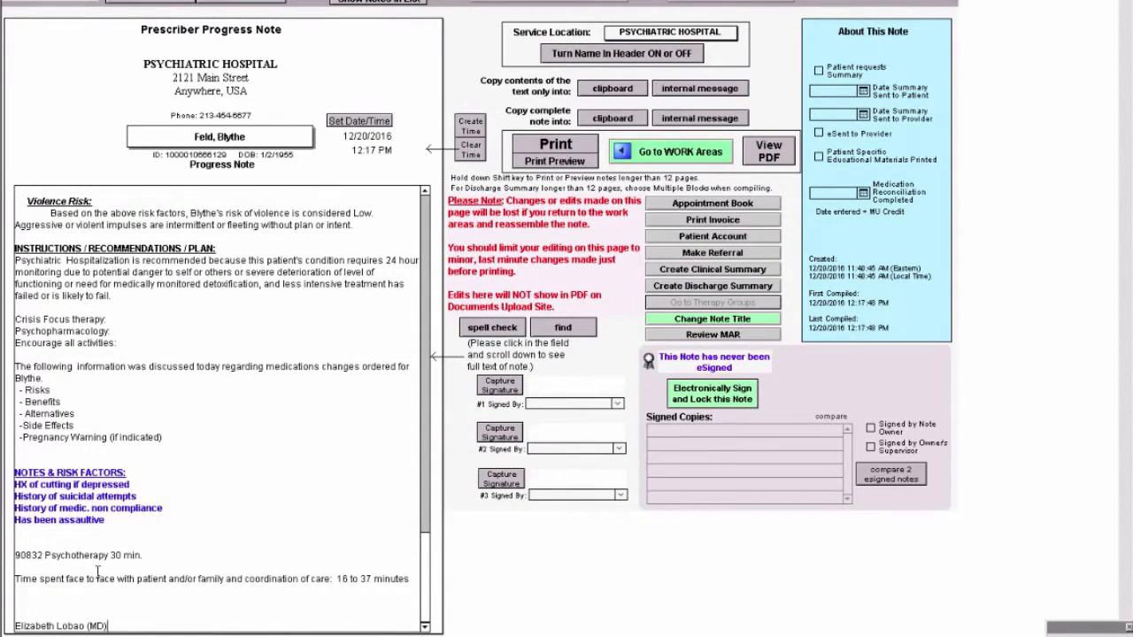
- Remove a blank line above the clinician's name at the note's end, and electronically sign and lock the note
{"action": "left_click", "coordinate": [44, 611]}
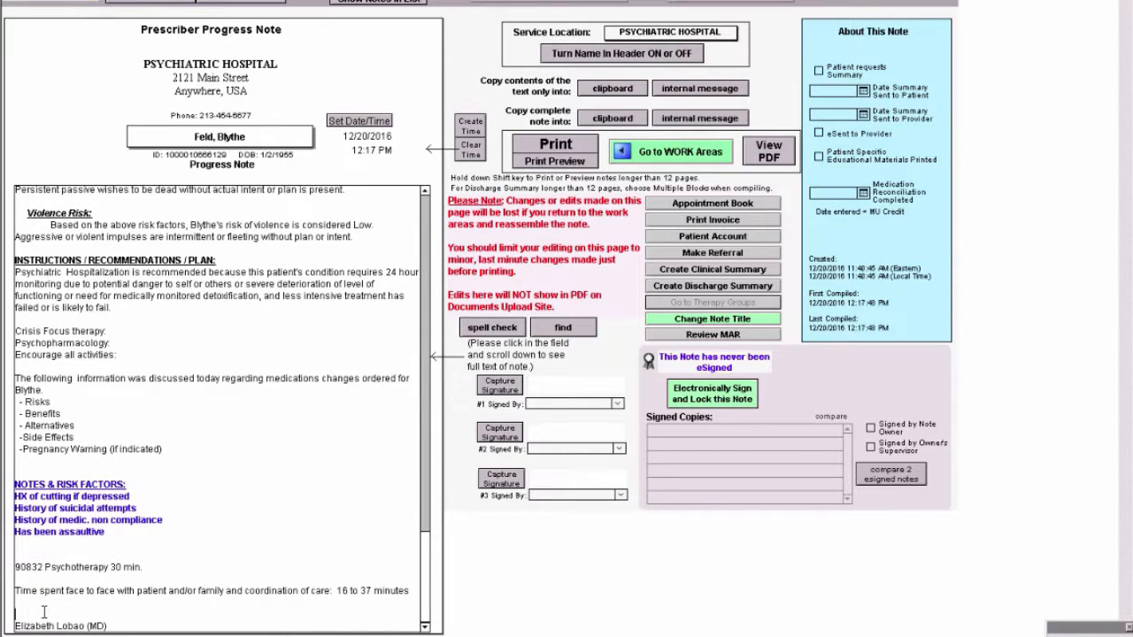
{"action": "left_click", "coordinate": [704, 394]}
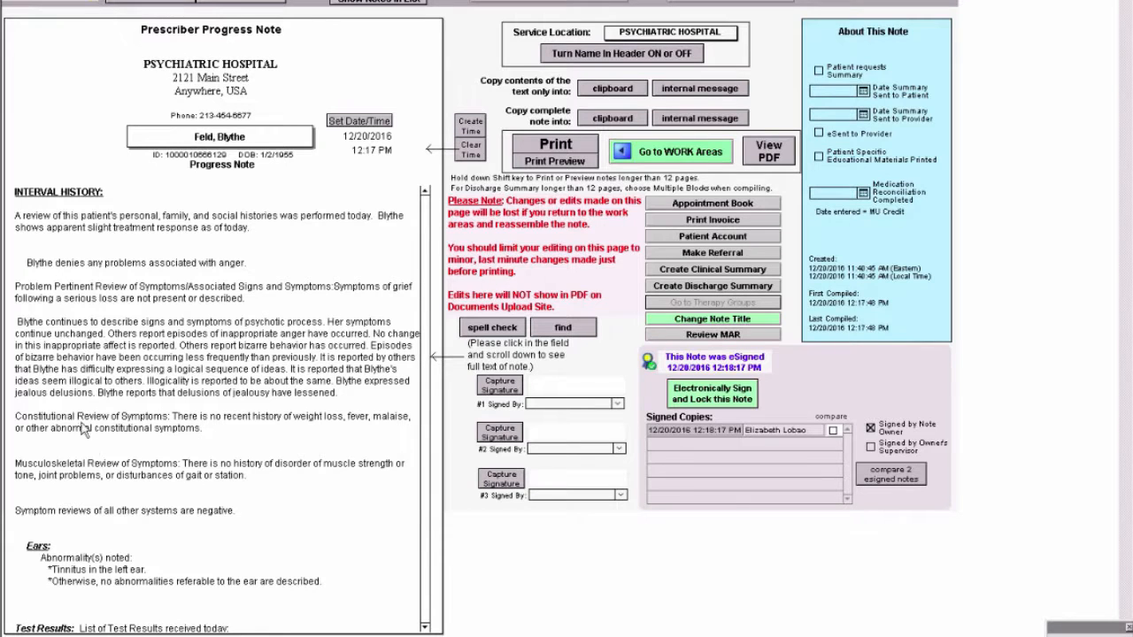
{"action": "left_click", "coordinate": [393, 369]}
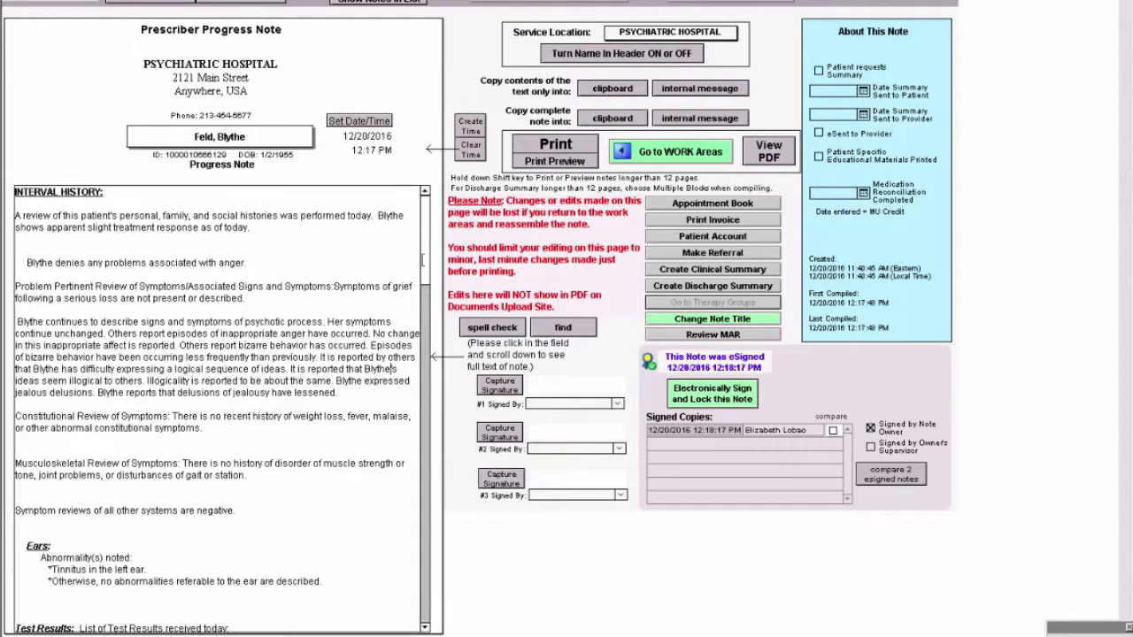
- Check the end of the signed note, return to its work areas, and delete "Has been assaultive" from the notes and risk factors
{"action": "scroll", "coordinate": [423, 268], "scroll_direction": "down", "scroll_amount": 15}
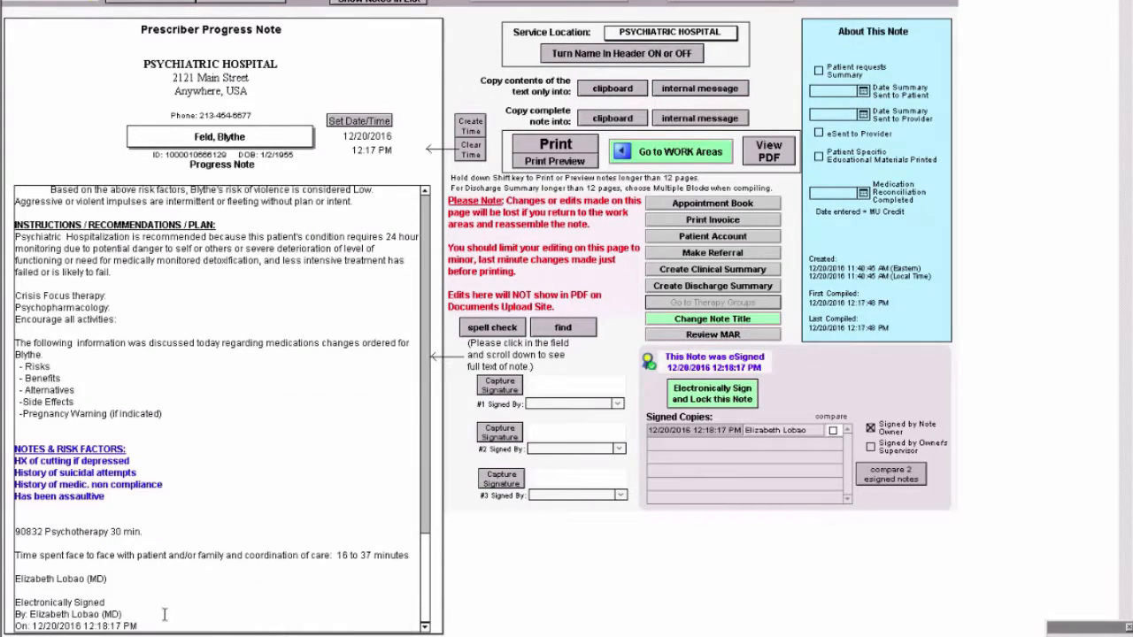
{"action": "left_click", "coordinate": [691, 153]}
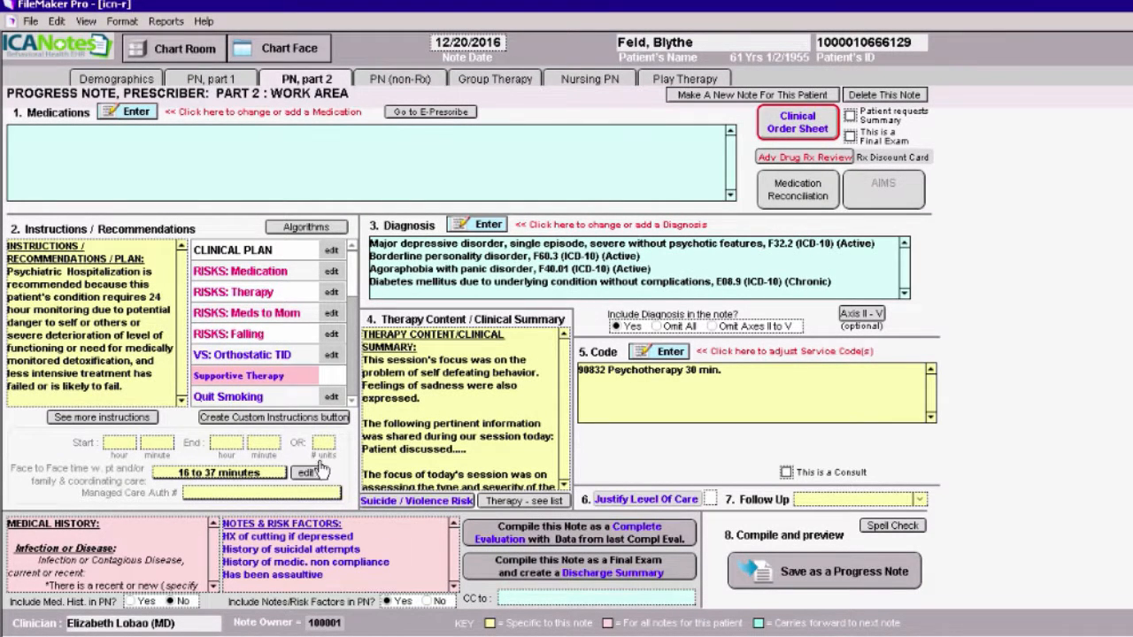
{"action": "left_click_drag", "start_coordinate": [325, 573], "coordinate": [224, 587]}
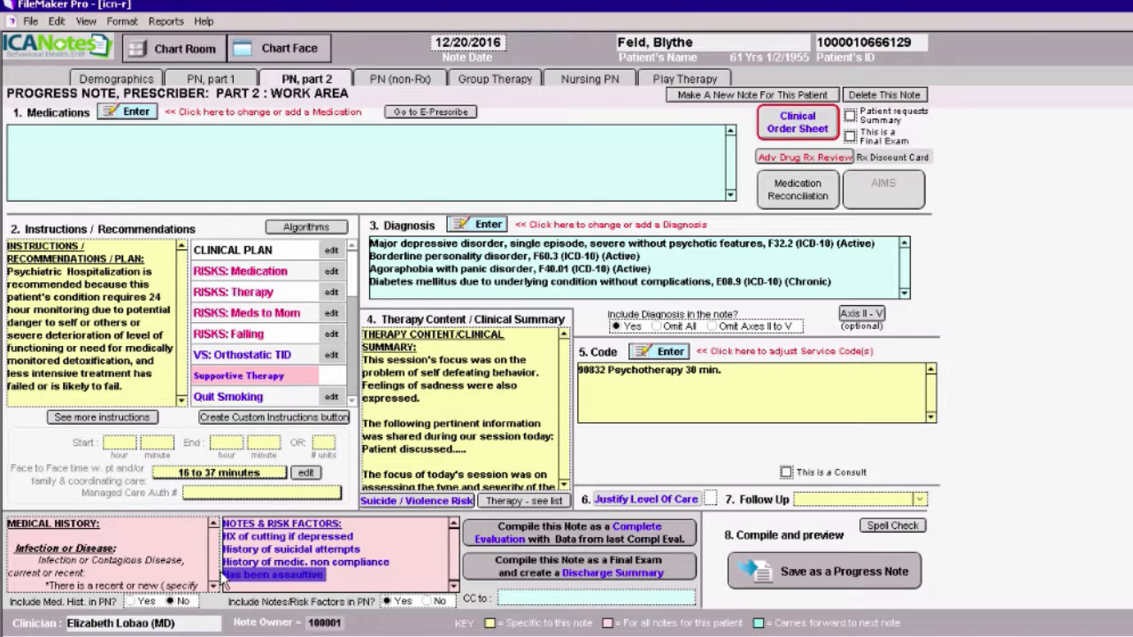
{"action": "key", "text": "BackSpace"}
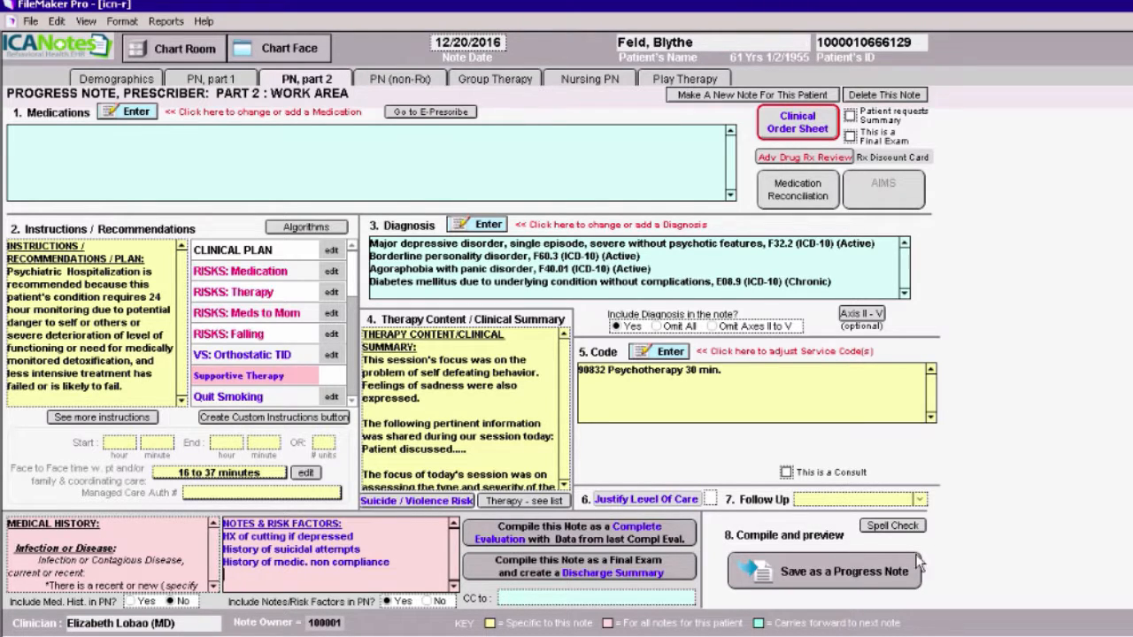
- Save the work as a progress note again and add three blank lines below the clinician's name at the note's end
{"action": "left_click", "coordinate": [845, 575]}
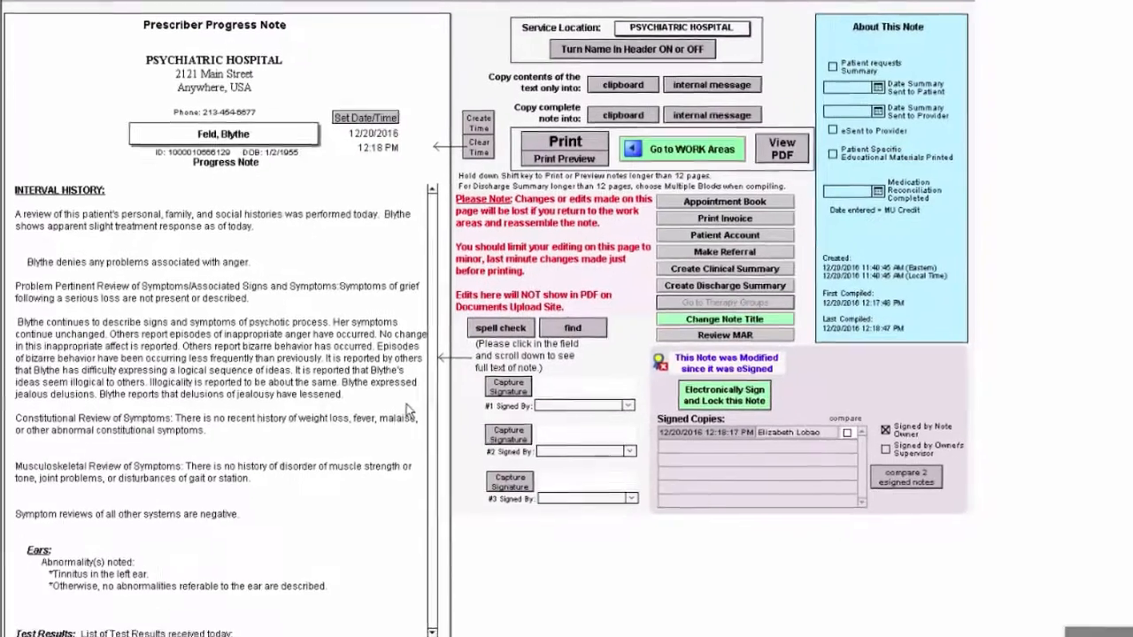
{"action": "left_click", "coordinate": [455, 526]}
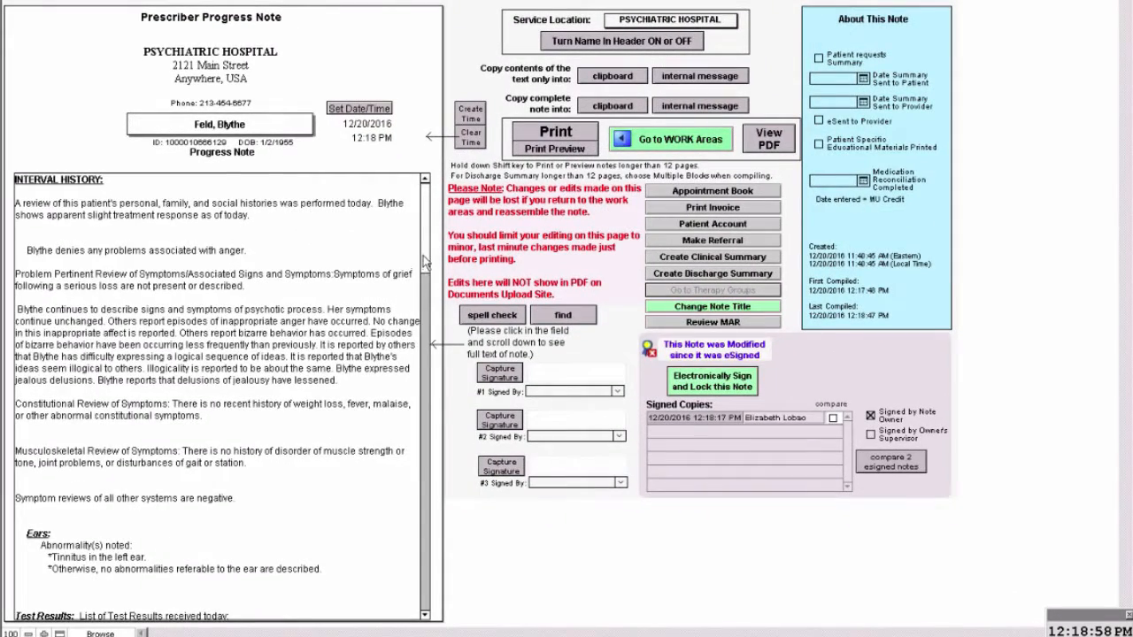
{"action": "left_click_drag", "start_coordinate": [426, 266], "coordinate": [417, 620]}
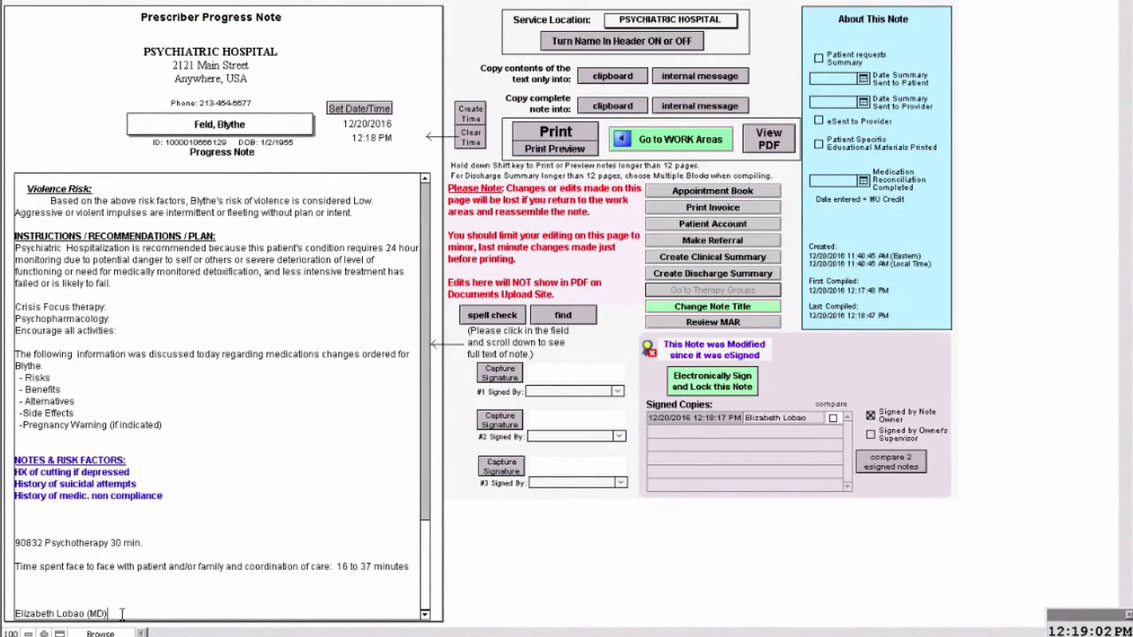
{"action": "key", "text": "Return"}
{"action": "key", "text": "Return"}
{"action": "key", "text": "Return"}
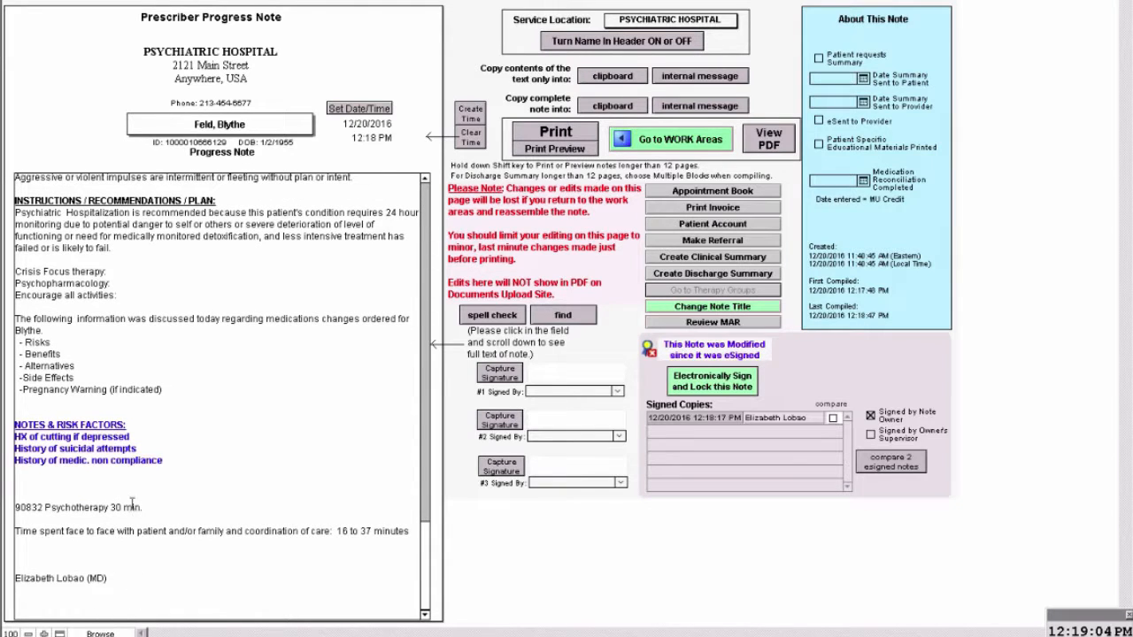
- Remove the extra blank lines below the risk factors and above the clinician's name, and electronically sign and lock the note again
{"action": "left_click", "coordinate": [62, 494]}
{"action": "key", "text": "BackSpace"}
{"action": "key", "text": "BackSpace"}
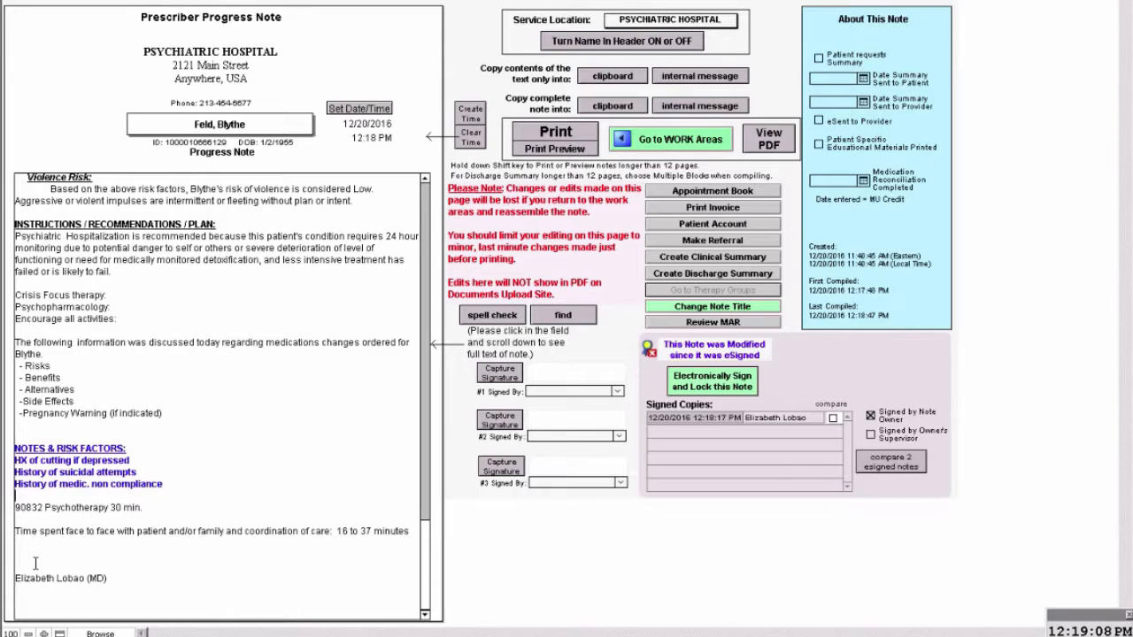
{"action": "key", "text": "BackSpace"}
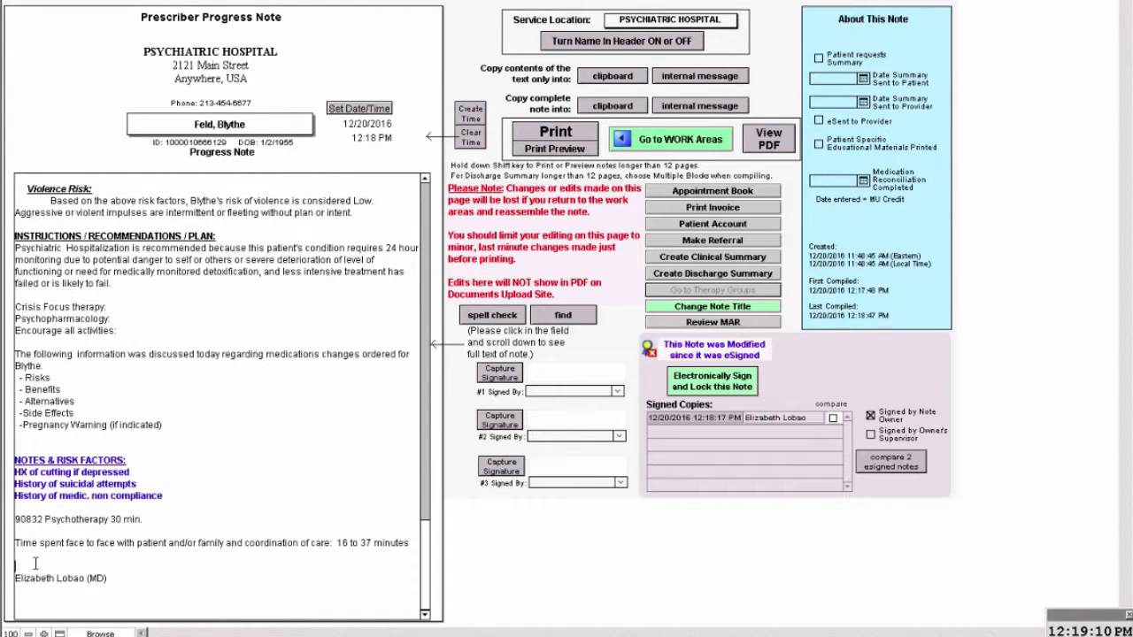
{"action": "key", "text": "BackSpace"}
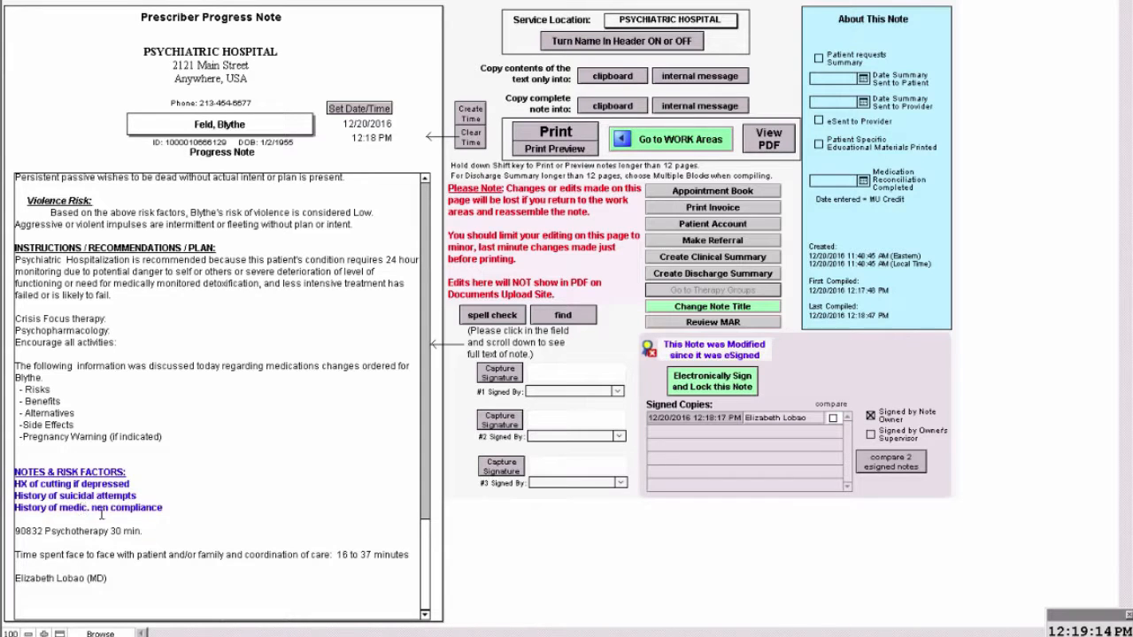
{"action": "left_click", "coordinate": [699, 385]}
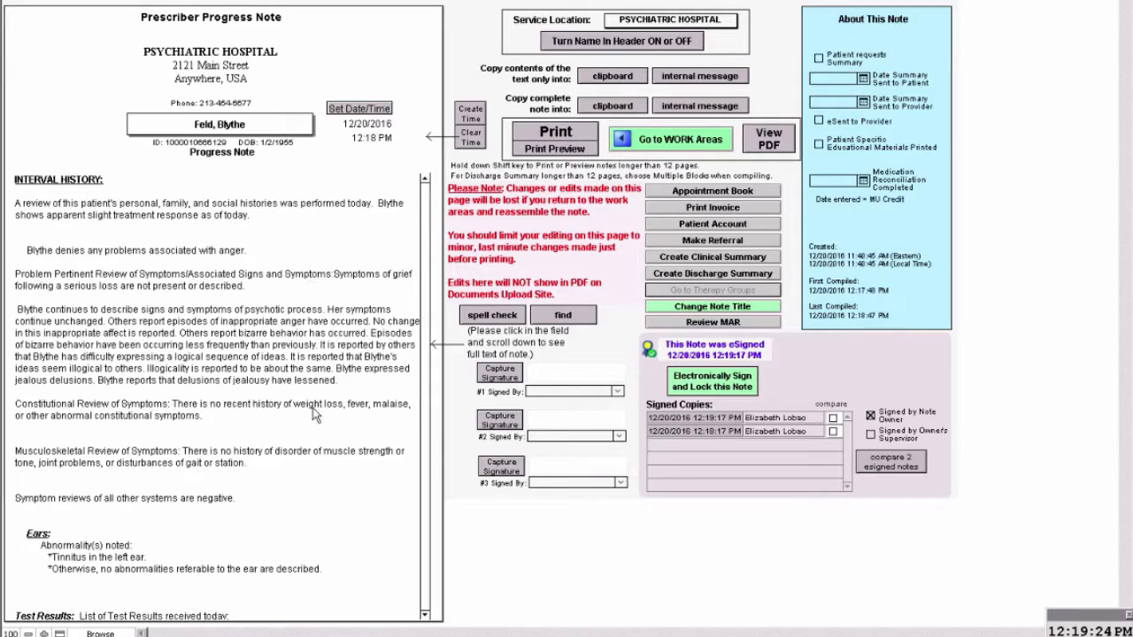
- View the earlier signed copy of the note with its signature, close it, and open the patient's chart face
{"action": "double_click", "coordinate": [679, 432]}
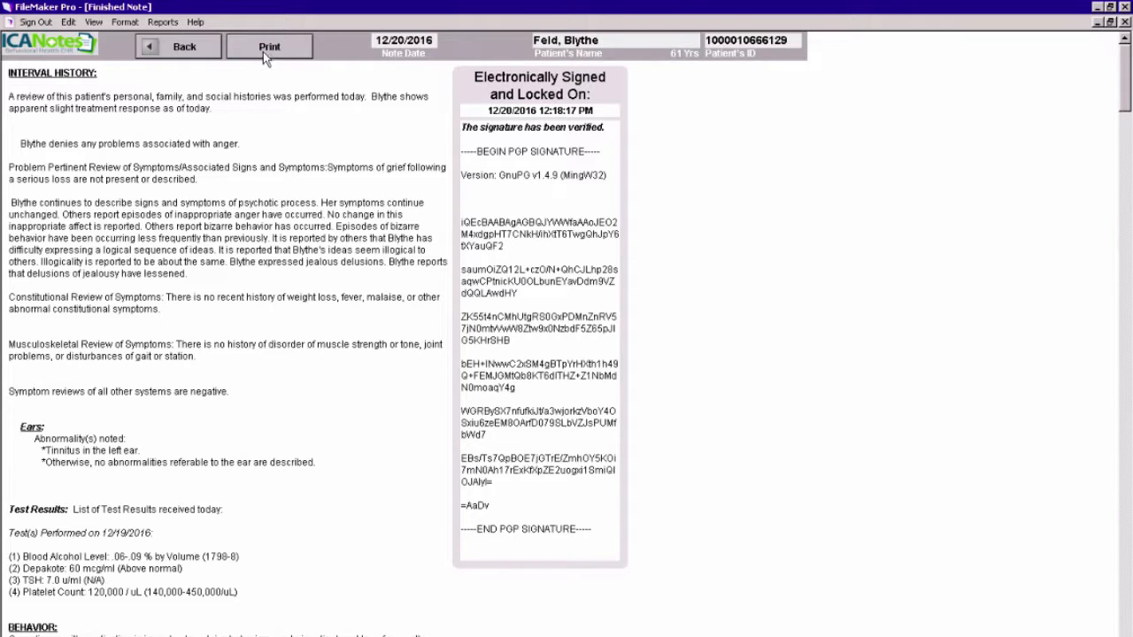
{"action": "left_click", "coordinate": [184, 47]}
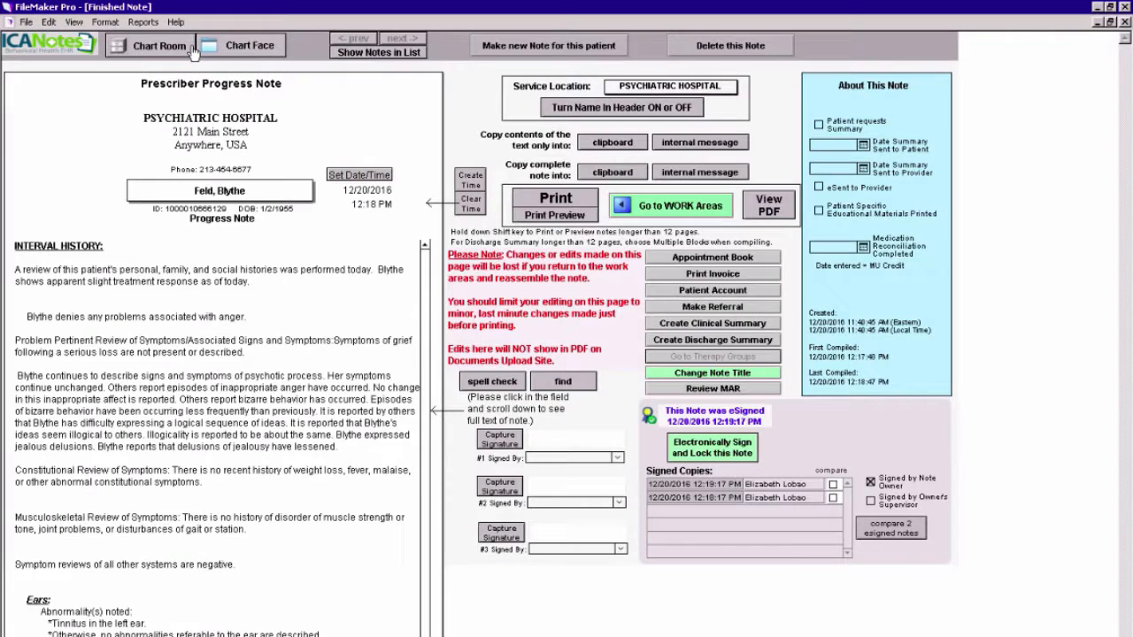
{"action": "left_click", "coordinate": [248, 48]}
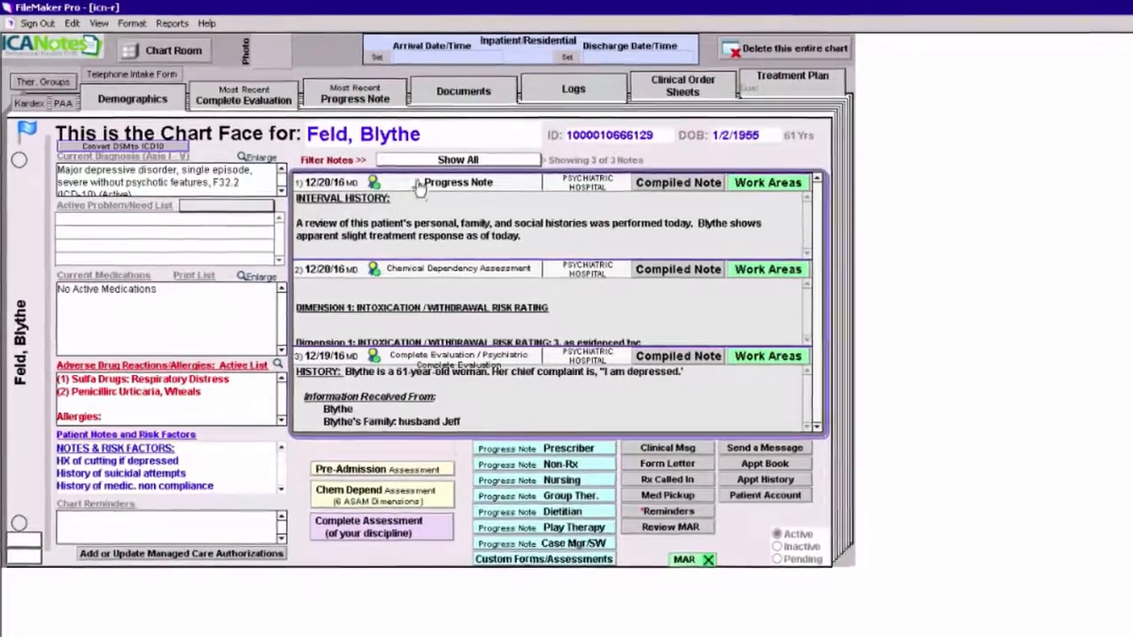